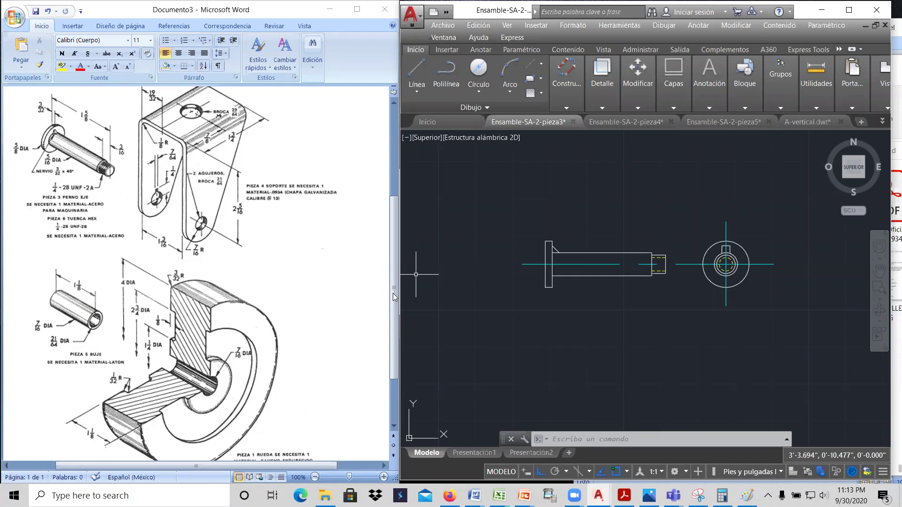
Examine the dimensioned caster drawing in the Word document, covering the wheel, post, axle bolt, bracket and bushing with their dimensions
drag(393, 296, 377, 305)
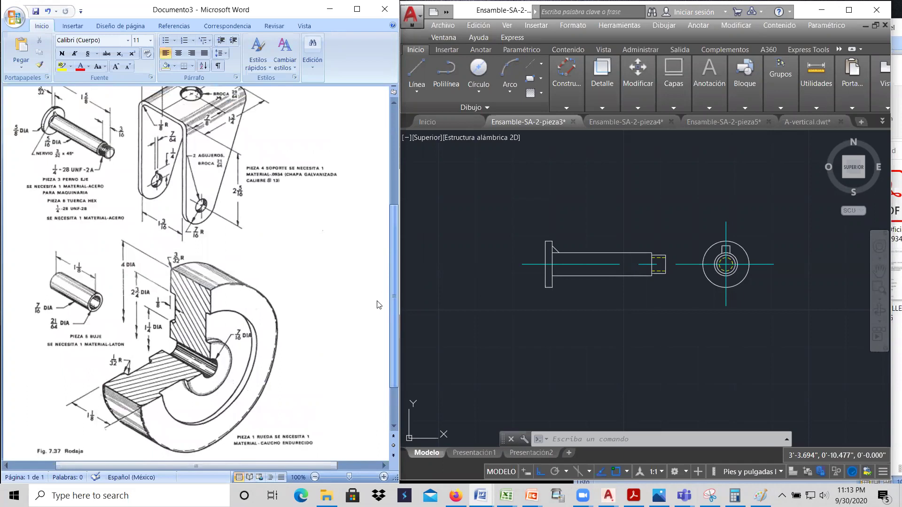
scroll(377, 316, down, 3)
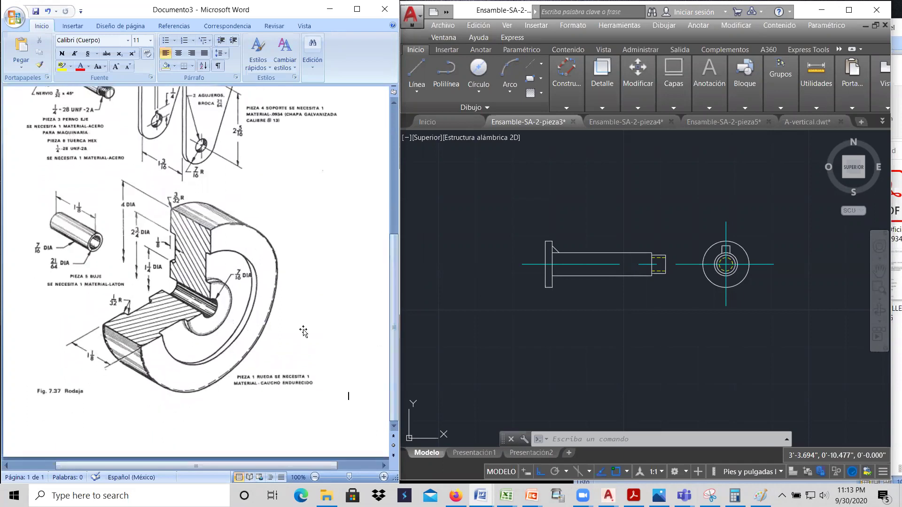
drag(394, 365, 395, 219)
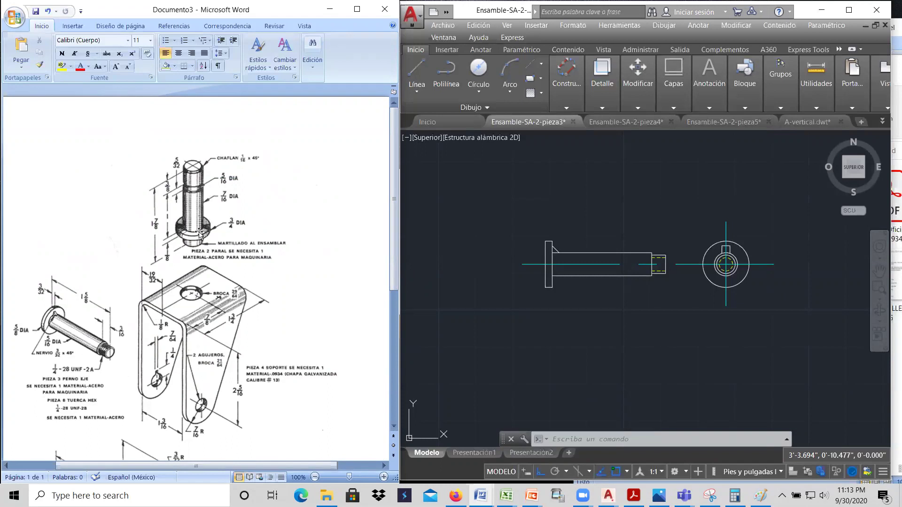
scroll(207, 244, down, 8)
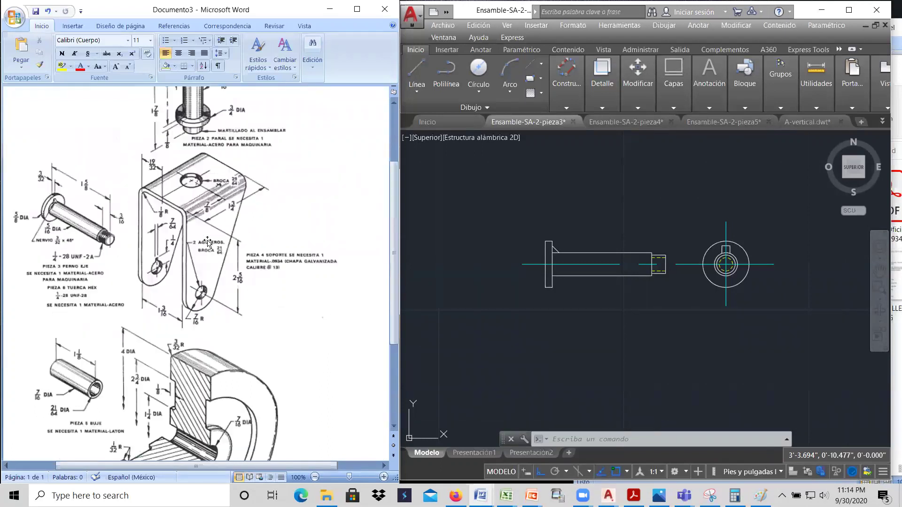
scroll(207, 243, down, 2)
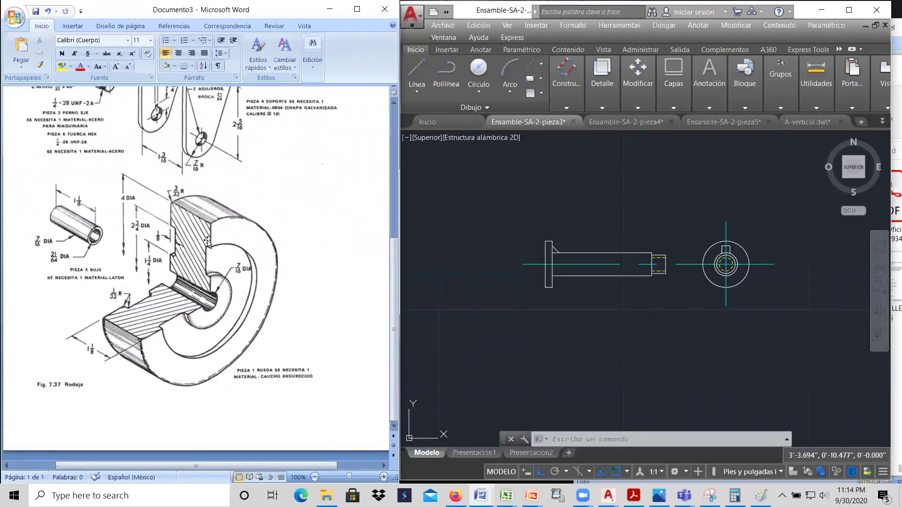
scroll(207, 243, up, 2)
scroll(208, 243, up, 4)
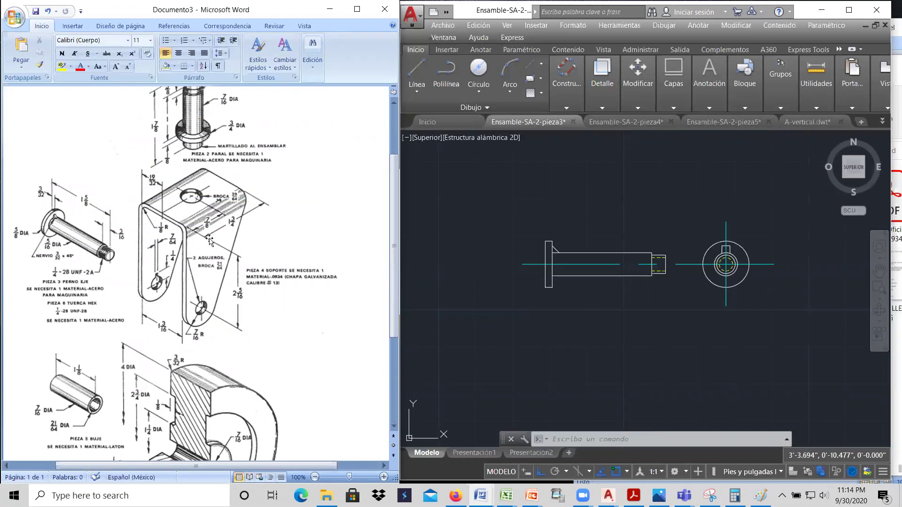
scroll(219, 223, down, 5)
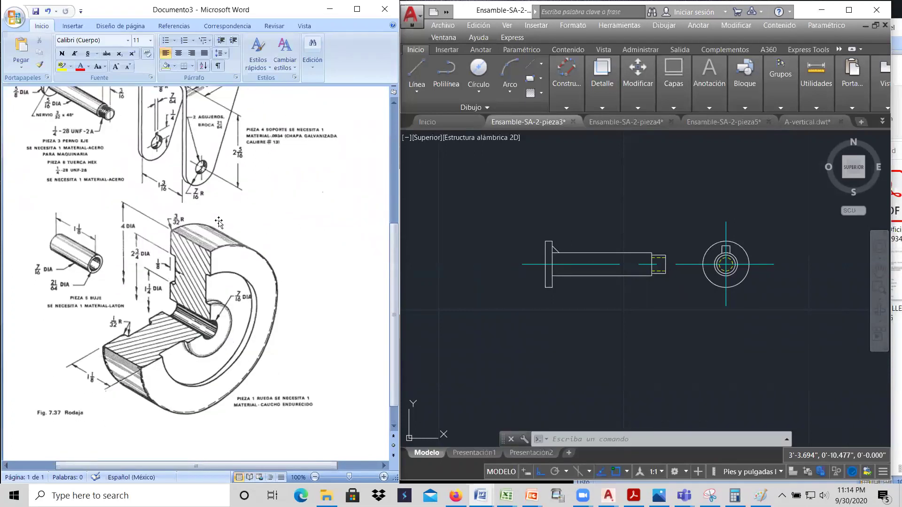
scroll(219, 222, up, 3)
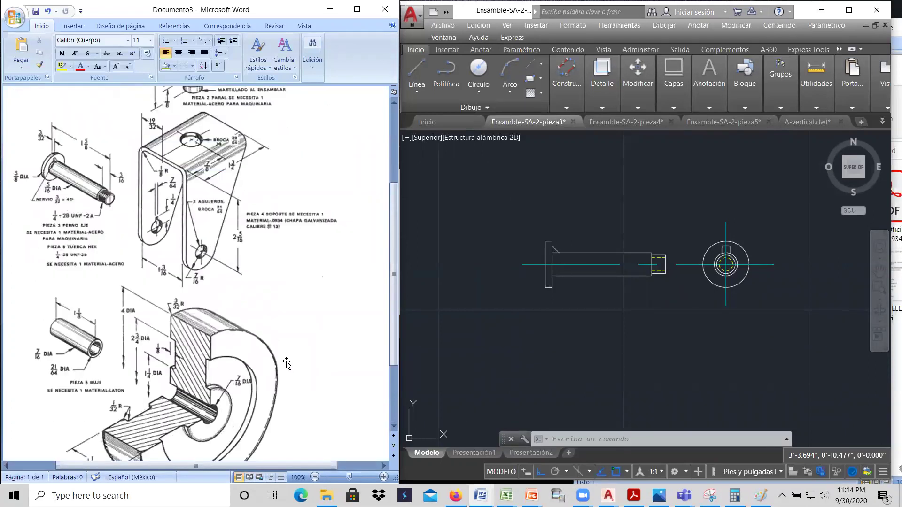
scroll(217, 309, down, 2)
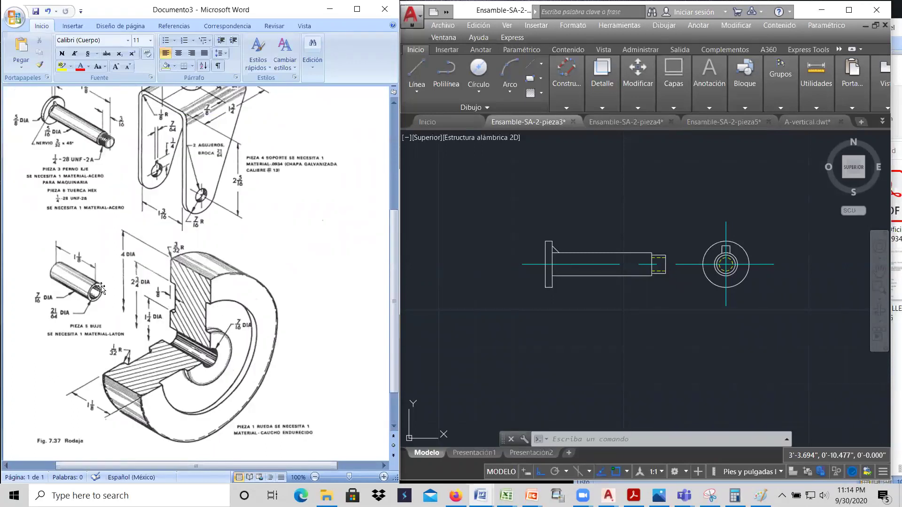
scroll(95, 285, up, 2)
scroll(95, 284, up, 3)
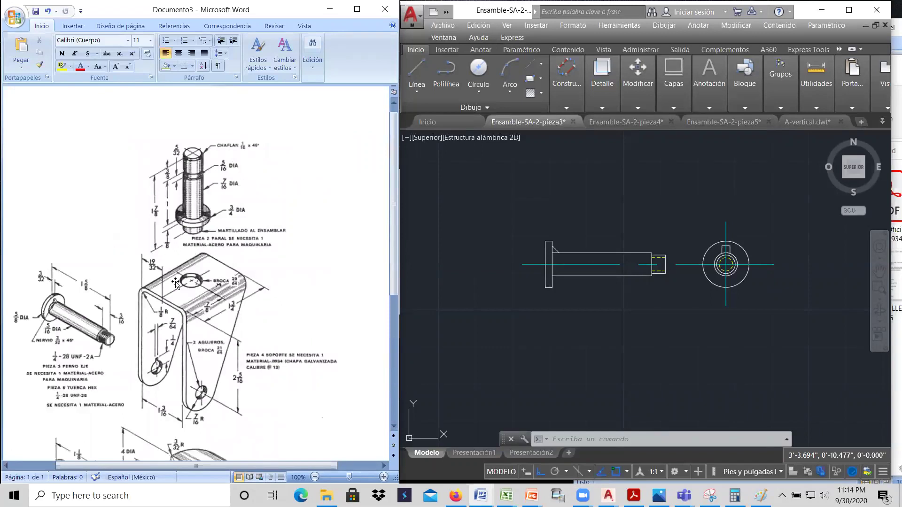
scroll(176, 285, down, 2)
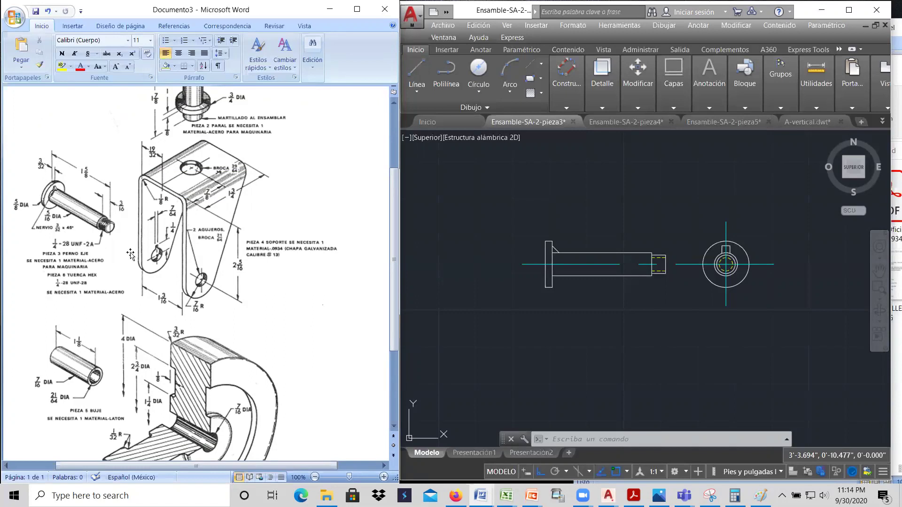
scroll(176, 252, down, 4)
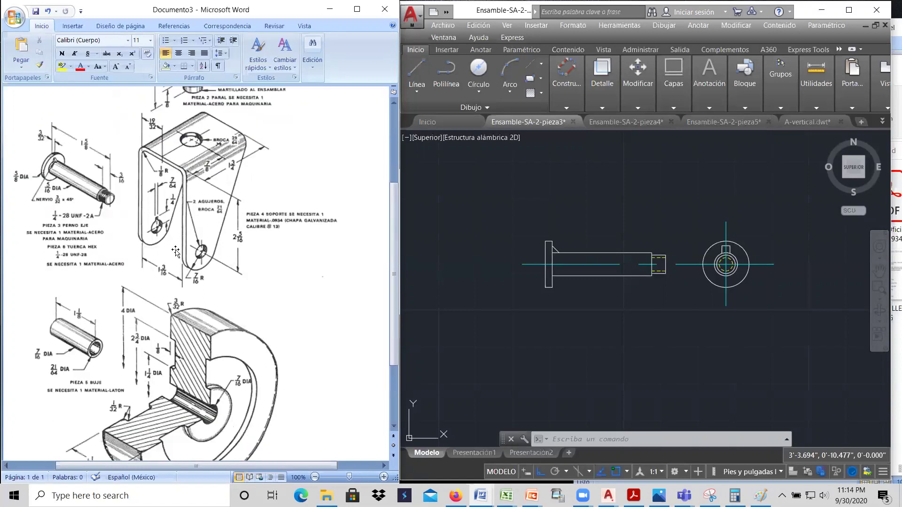
scroll(175, 251, down, 1)
scroll(175, 251, up, 3)
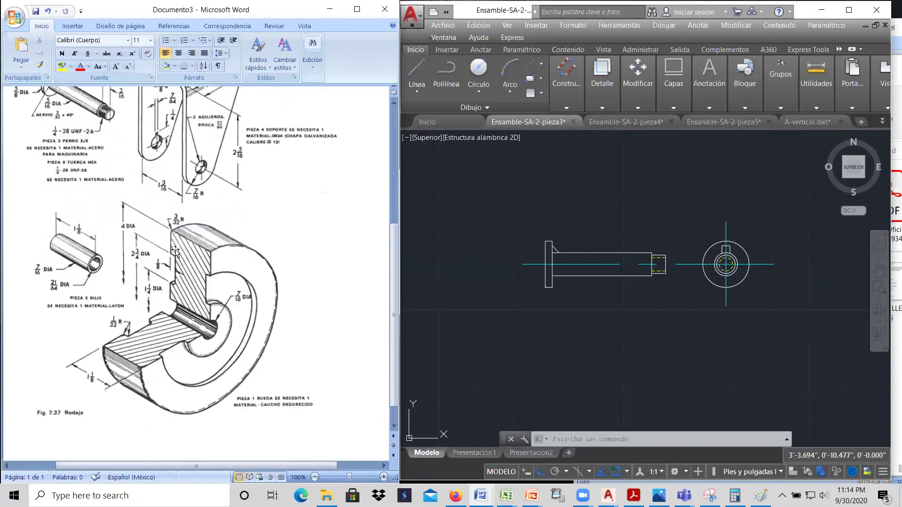
scroll(175, 251, up, 2)
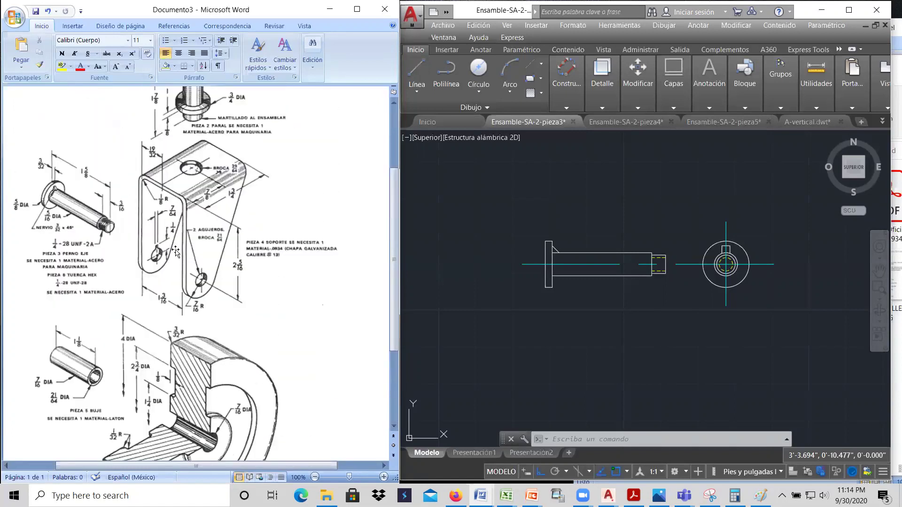
scroll(176, 252, up, 1)
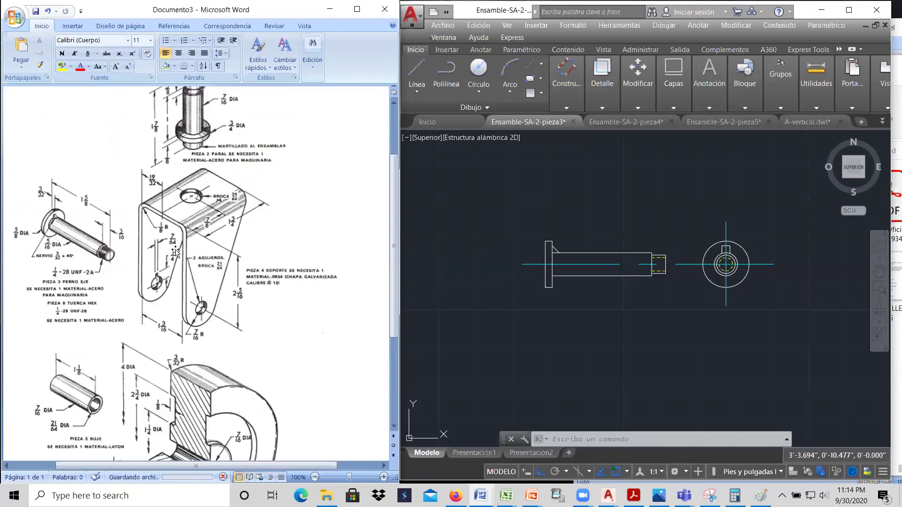
scroll(221, 274, up, 3)
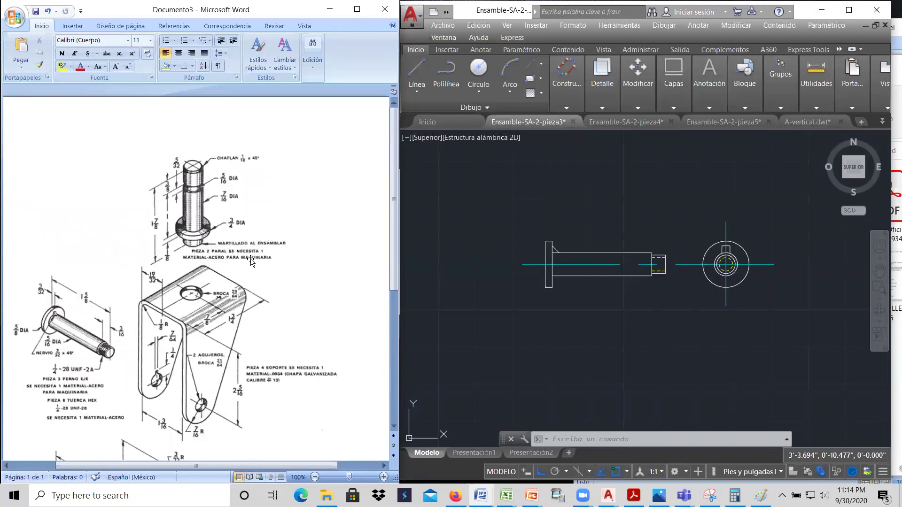
scroll(251, 261, down, 3)
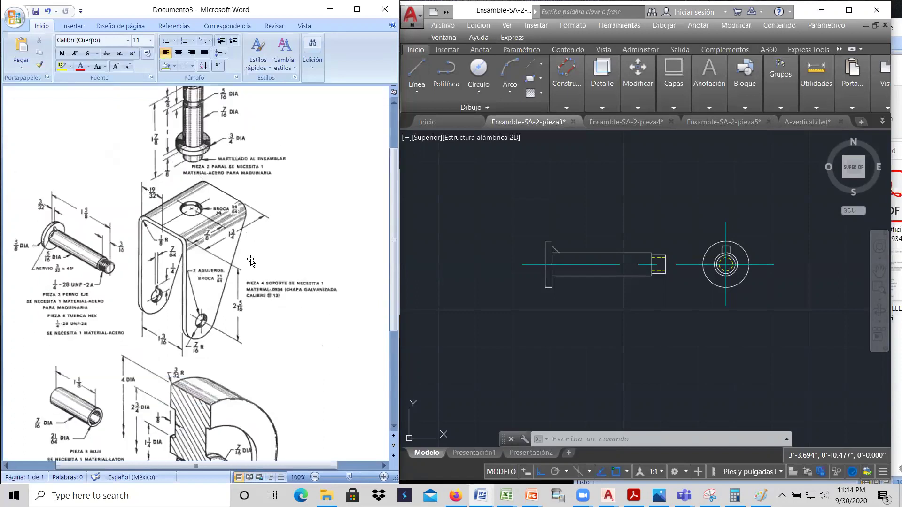
scroll(251, 262, down, 4)
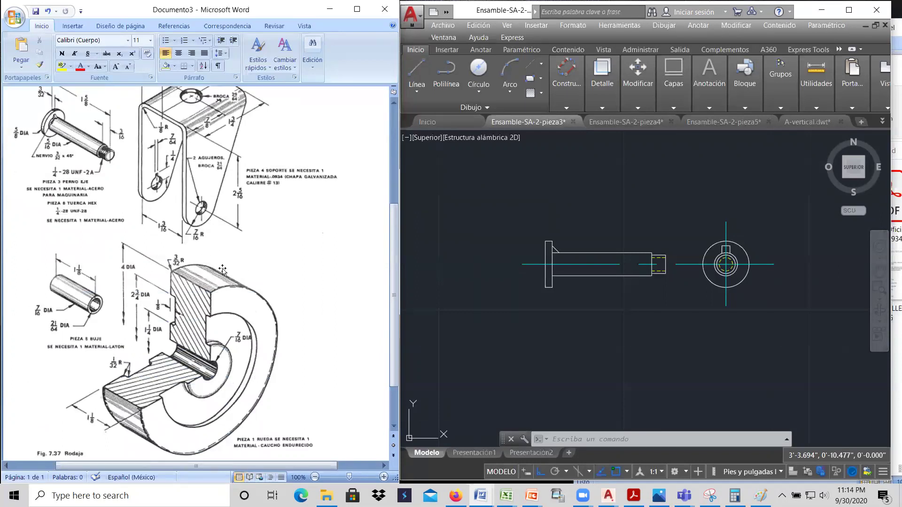
scroll(170, 327, up, 5)
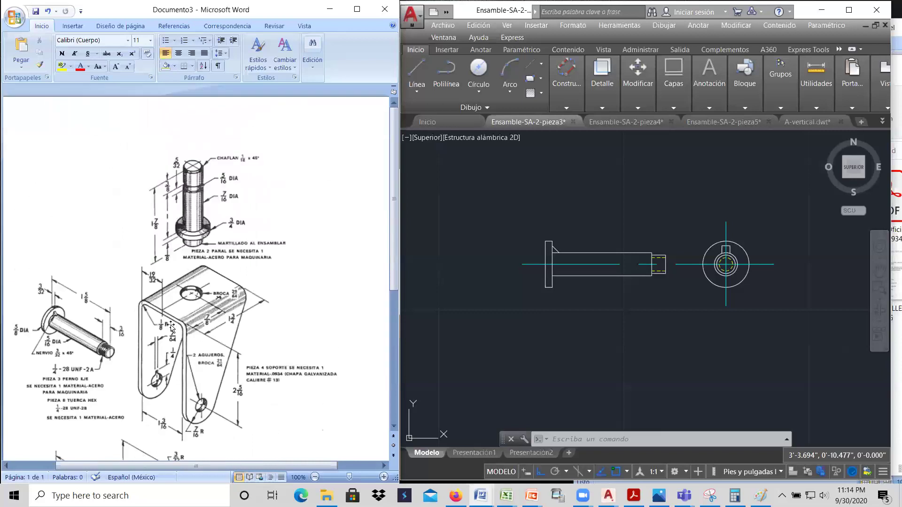
scroll(171, 328, down, 3)
scroll(171, 328, down, 3)
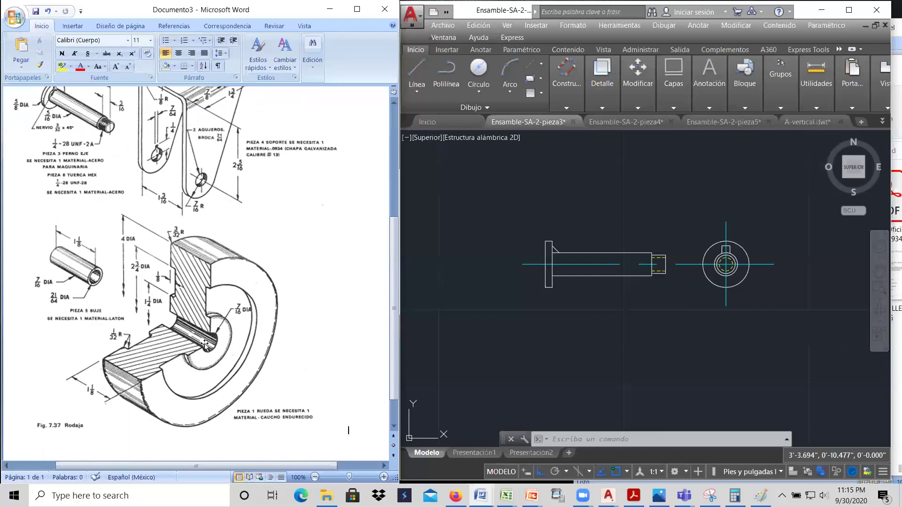
scroll(206, 345, up, 4)
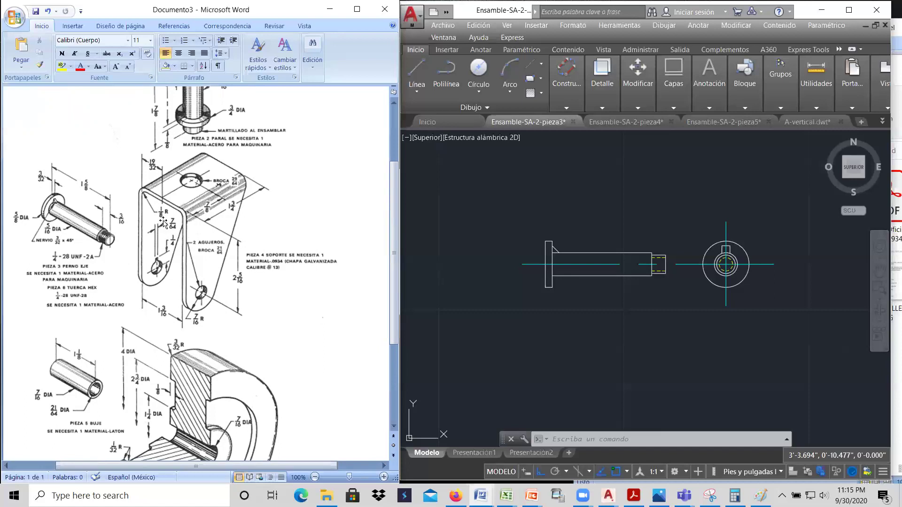
scroll(163, 222, up, 2)
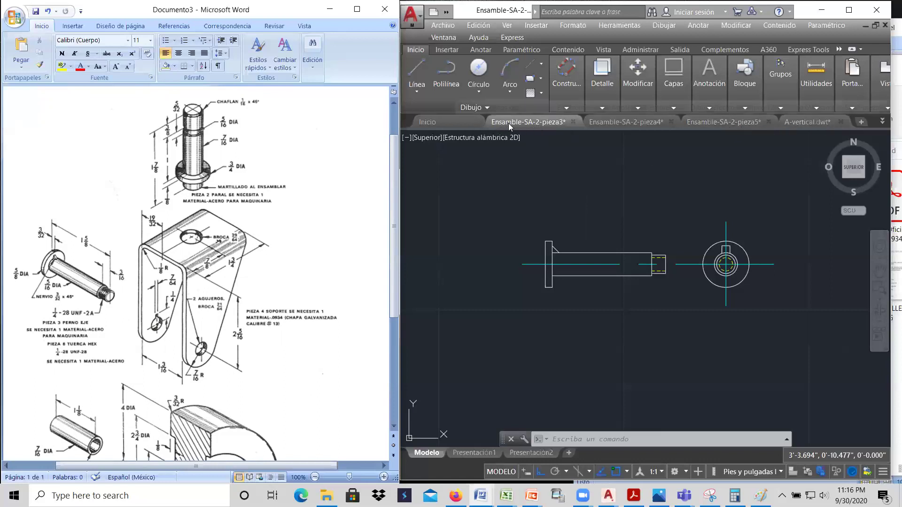
Switch to AutoCAD Mechanical at full-screen size and review the part drawings Ensamble-SA-2-pieza1 through Ensamble-SA-2-pieza5 in order
mouse_move(515, 124)
mouse_move(558, 165)
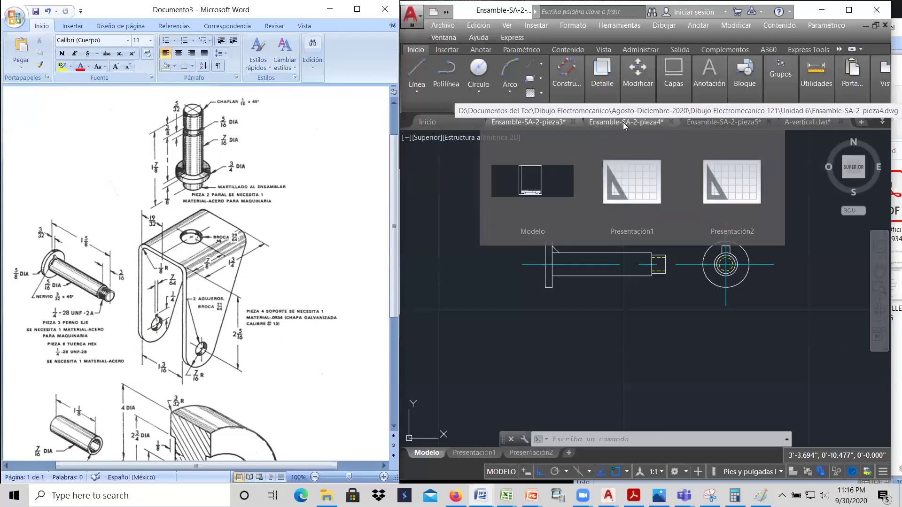
click(848, 10)
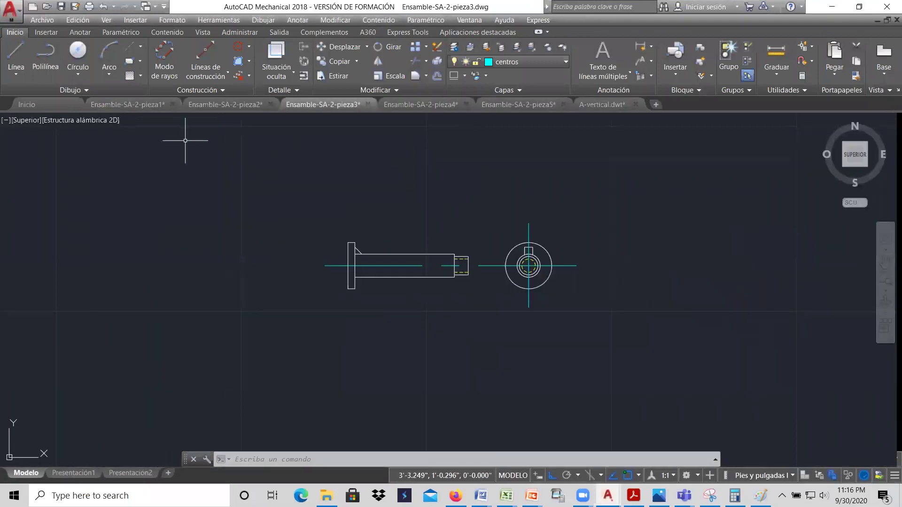
click(135, 107)
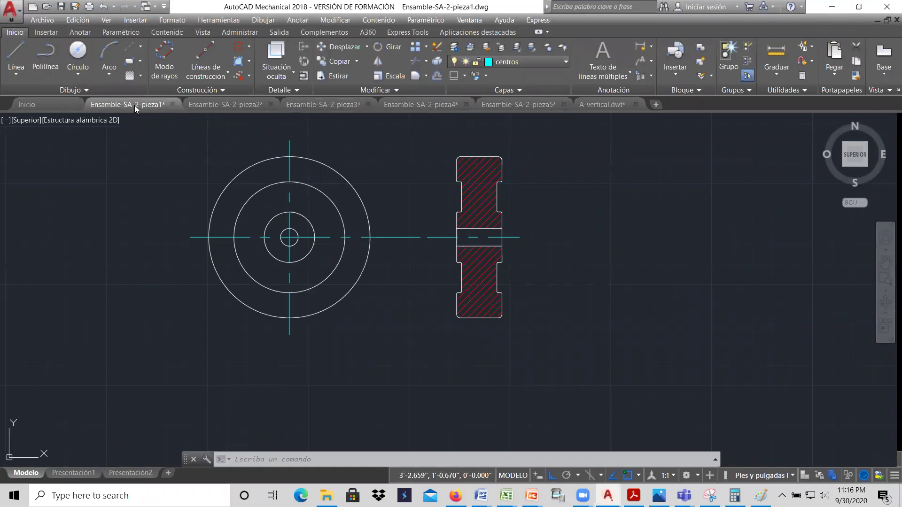
click(220, 102)
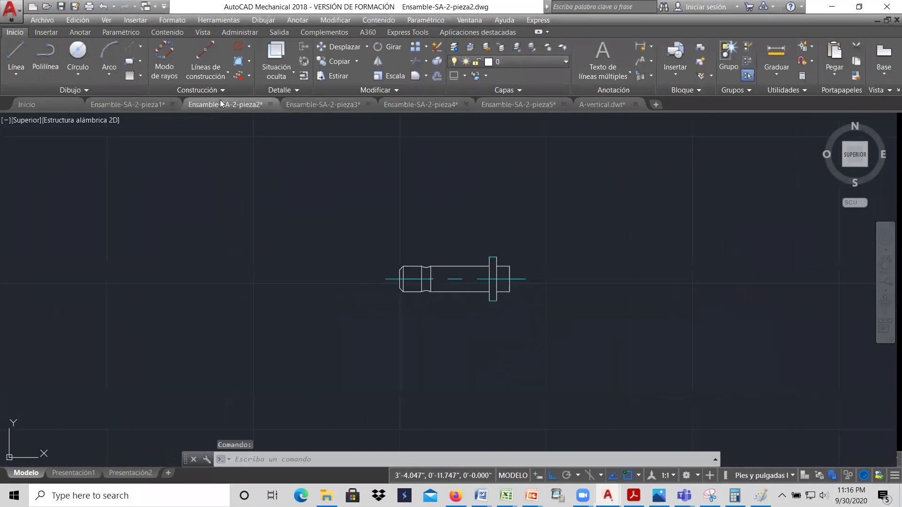
click(324, 104)
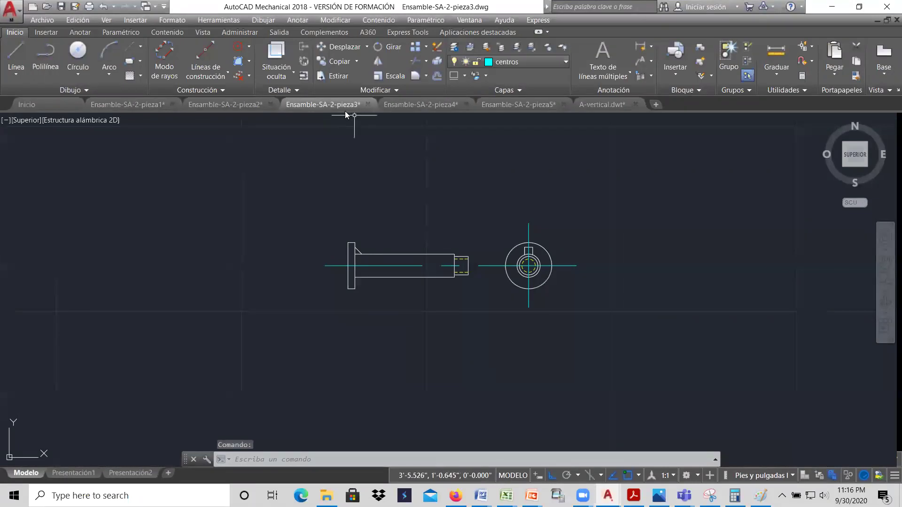
click(427, 105)
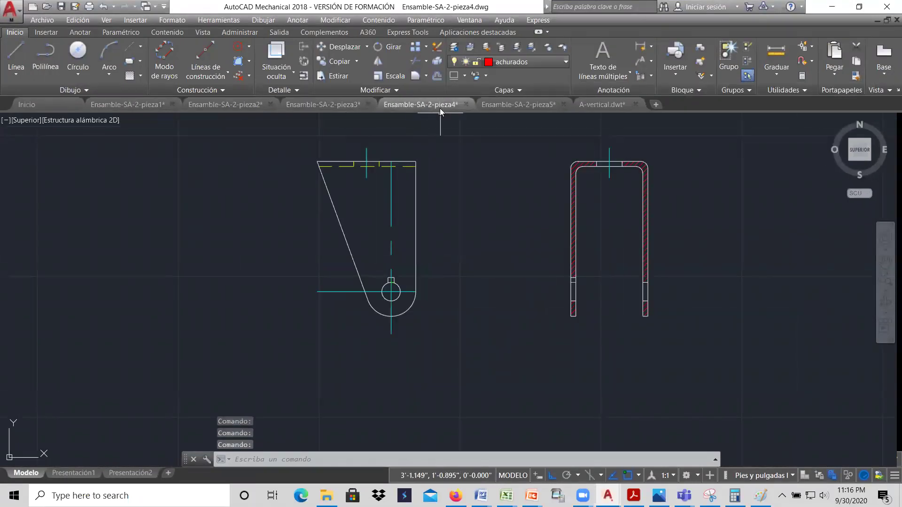
mouse_move(440, 108)
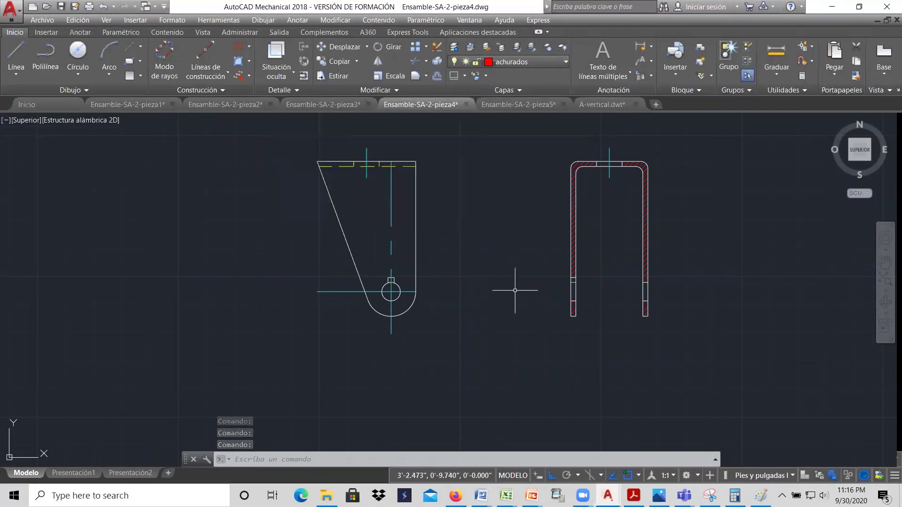
click(516, 106)
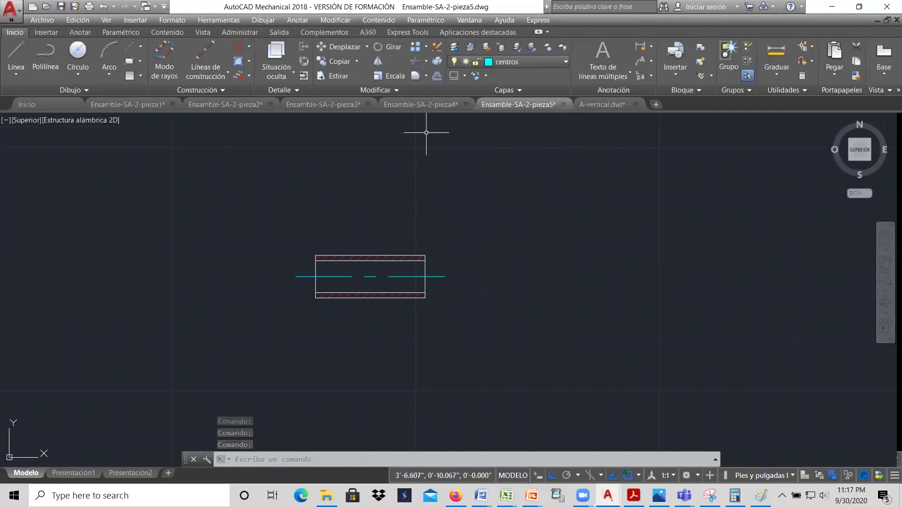
Review all views of the bracket in Ensamble-SA-2-pieza4 again, followed by the pieza3 bolt and pieza2 post drawings
click(420, 107)
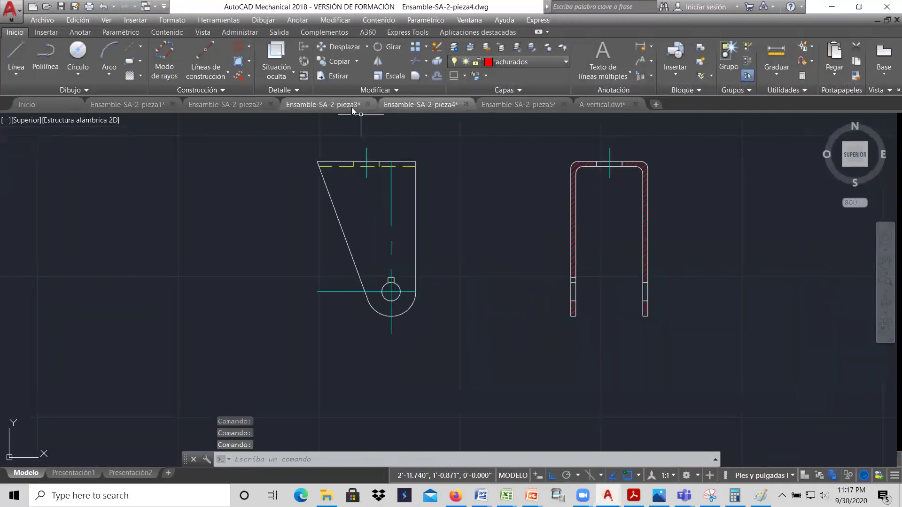
scroll(434, 283, down, 3)
scroll(442, 207, down, 3)
scroll(440, 198, up, 5)
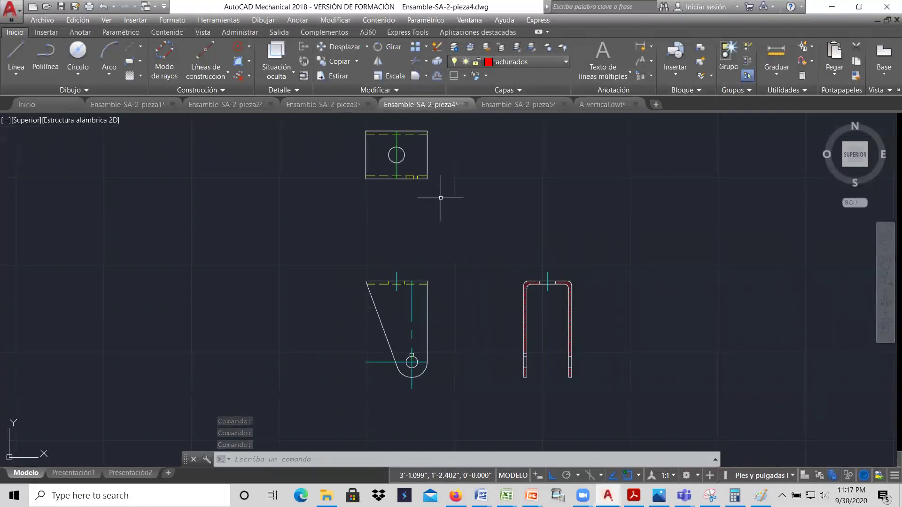
scroll(441, 197, down, 2)
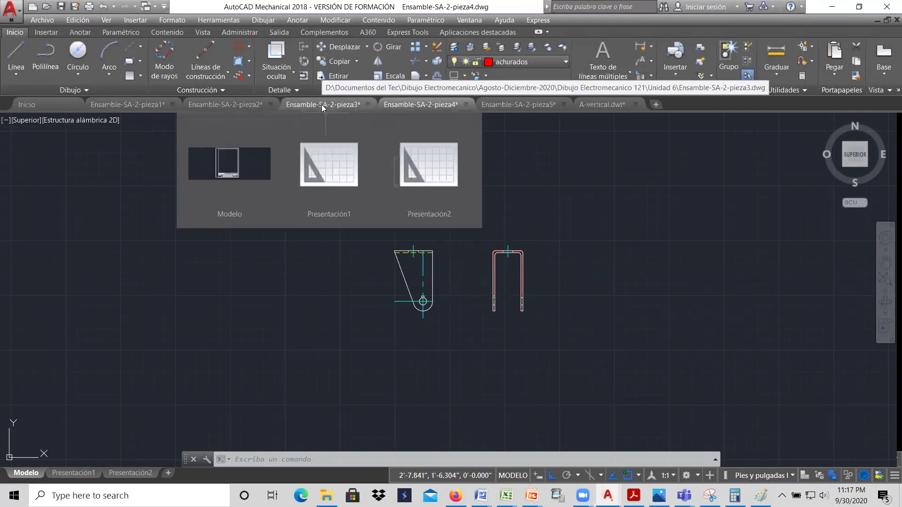
click(321, 104)
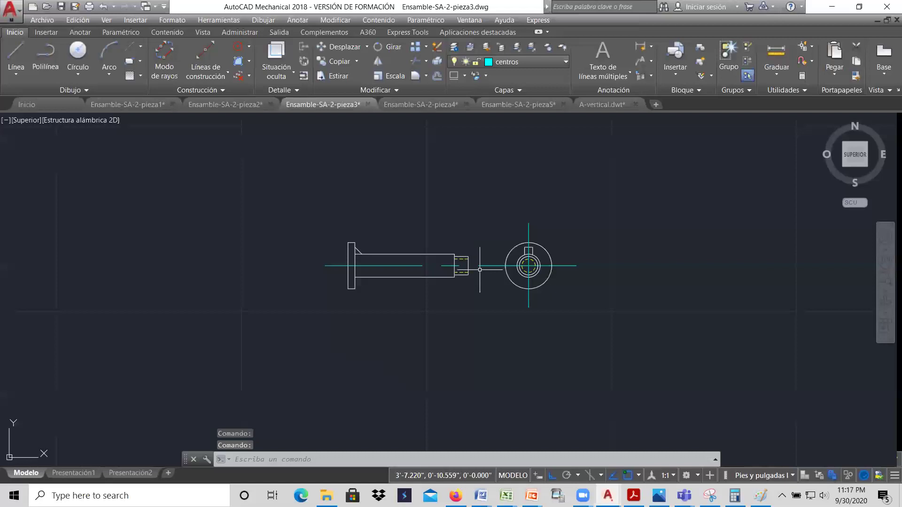
click(222, 104)
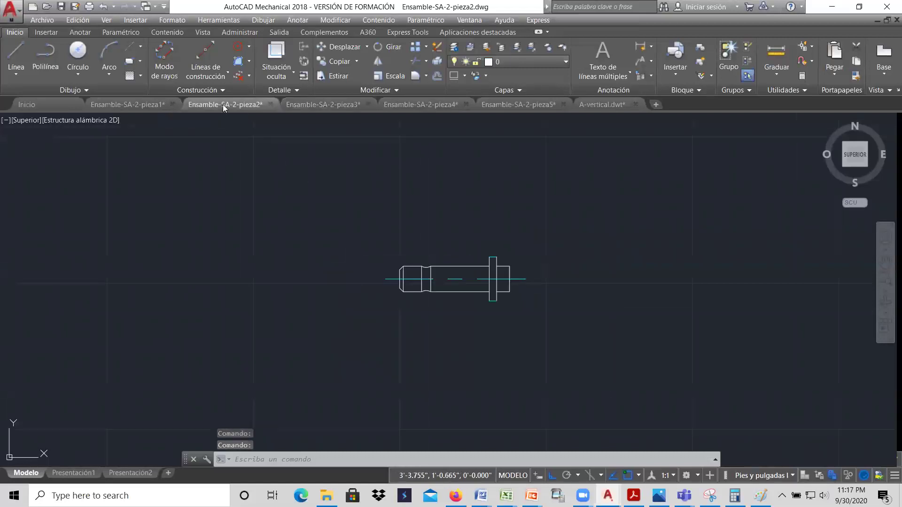
Review the wheel drawing in Ensamble-SA-2-pieza1, looking closely at the hatched section around its axle bore
click(143, 106)
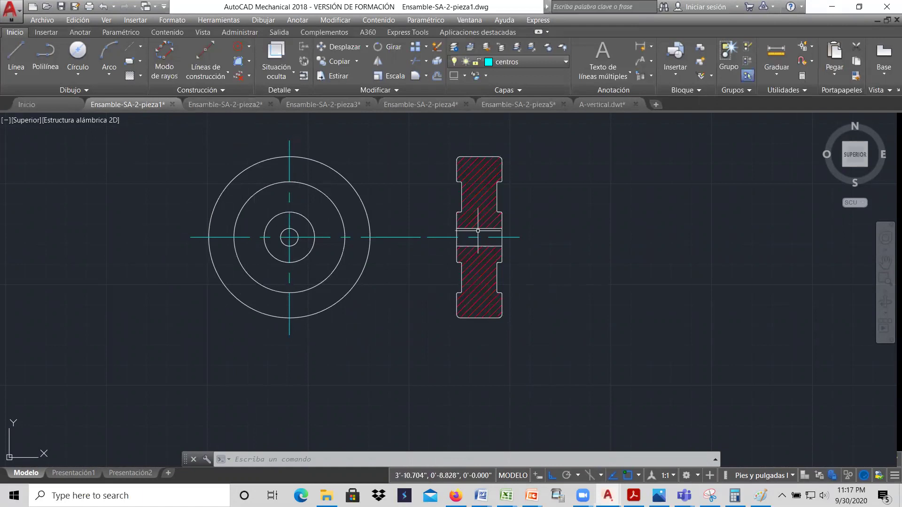
scroll(479, 205, up, 4)
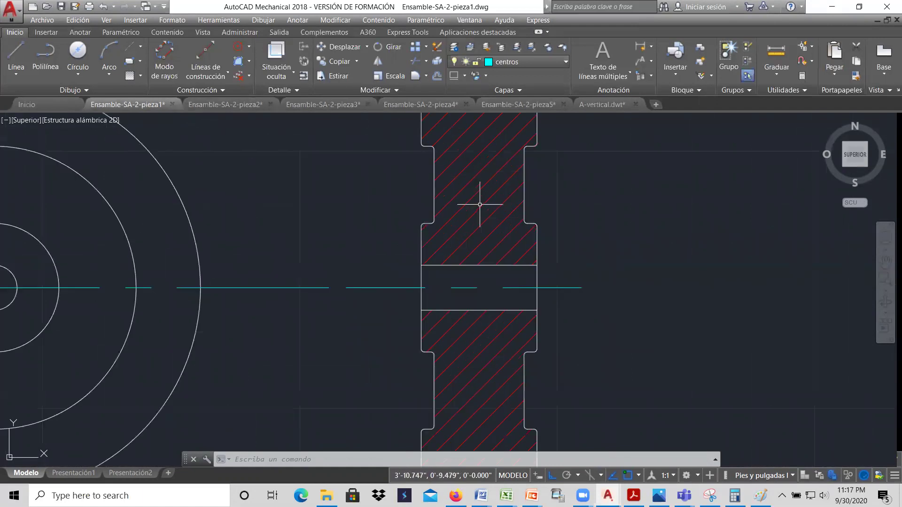
scroll(480, 205, down, 4)
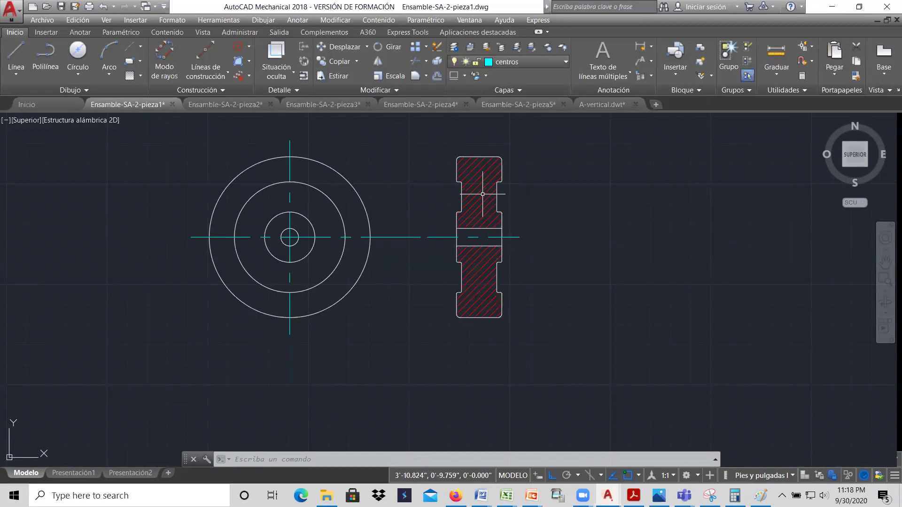
In Ensamble-SA-2-pieza2, move the two short end edges of the post's collar from the centros layer to layer 0
click(225, 104)
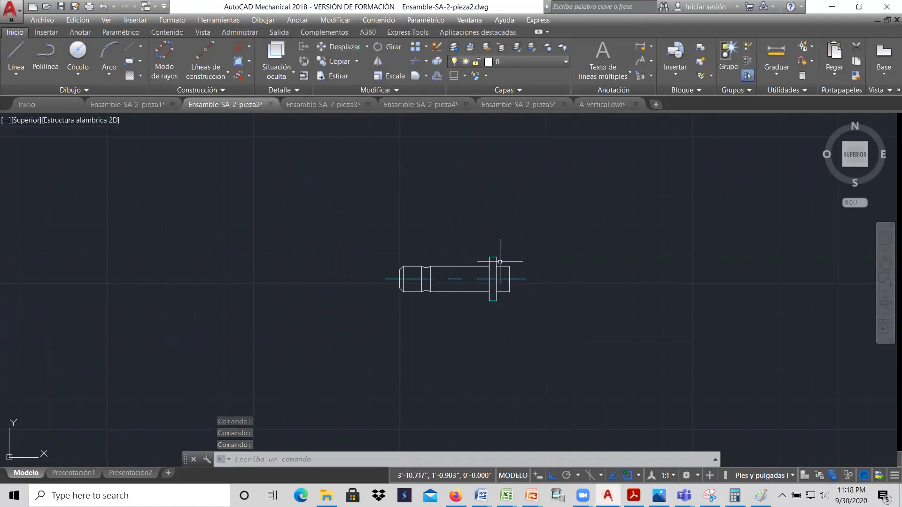
scroll(497, 266, up, 5)
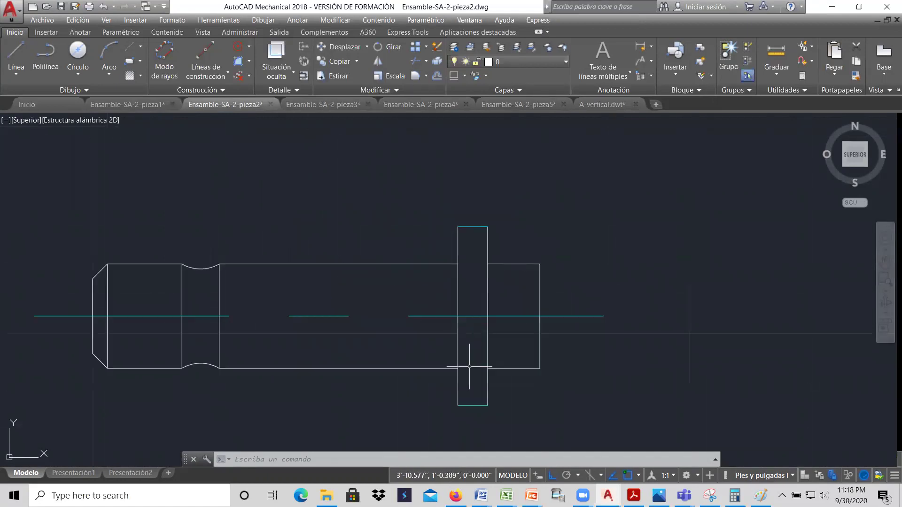
click(474, 404)
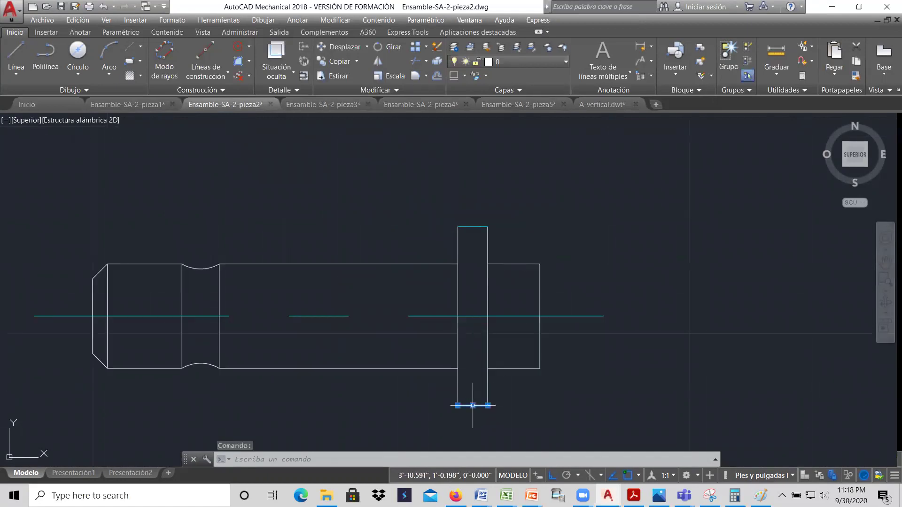
click(478, 226)
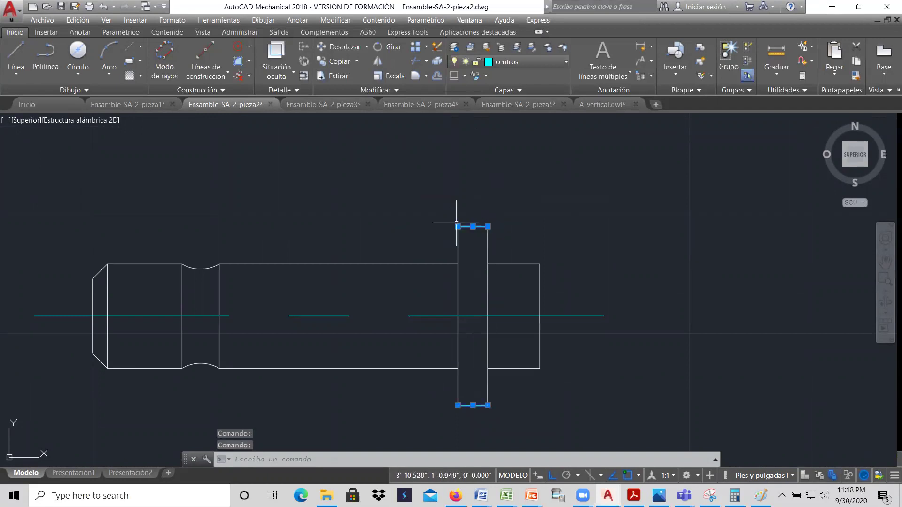
click(566, 62)
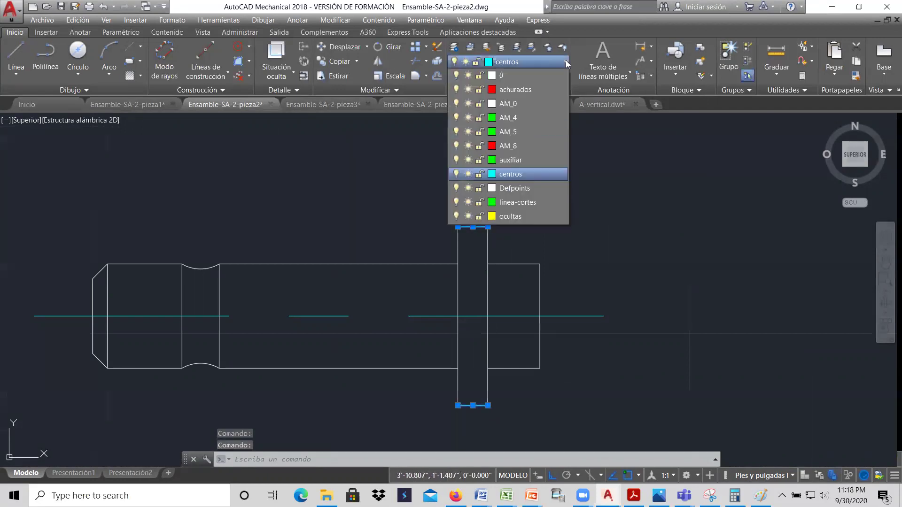
click(519, 72)
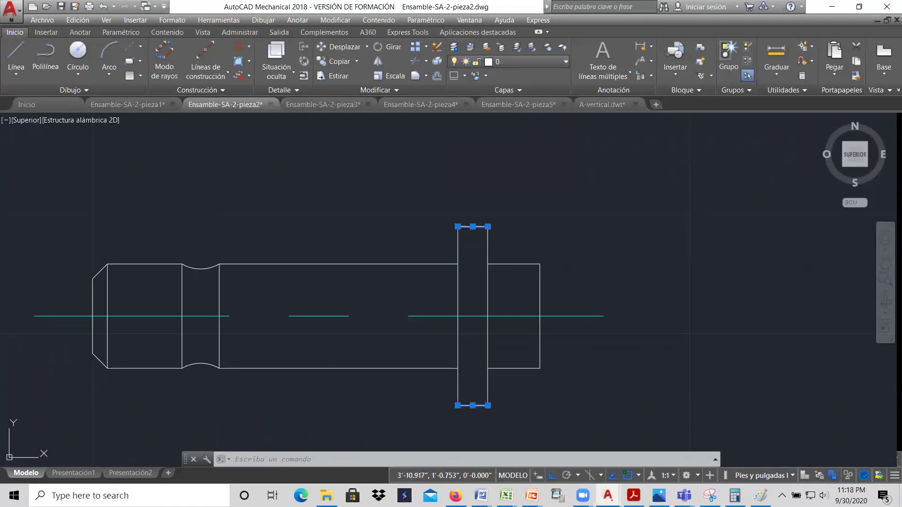
key(Escape)
scroll(551, 272, down, 4)
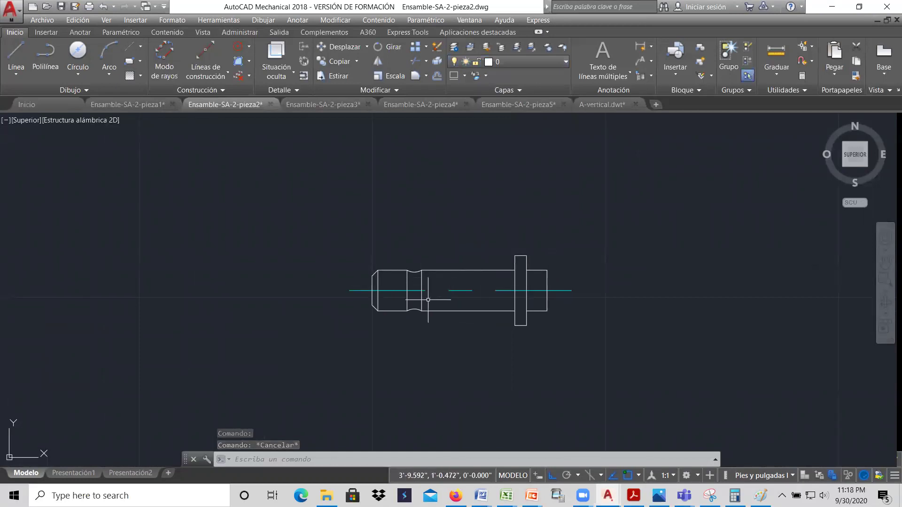
Examine the post in pieza2 and both views of the bolt in Ensamble-SA-2-pieza3, including its threaded end
scroll(503, 288, up, 4)
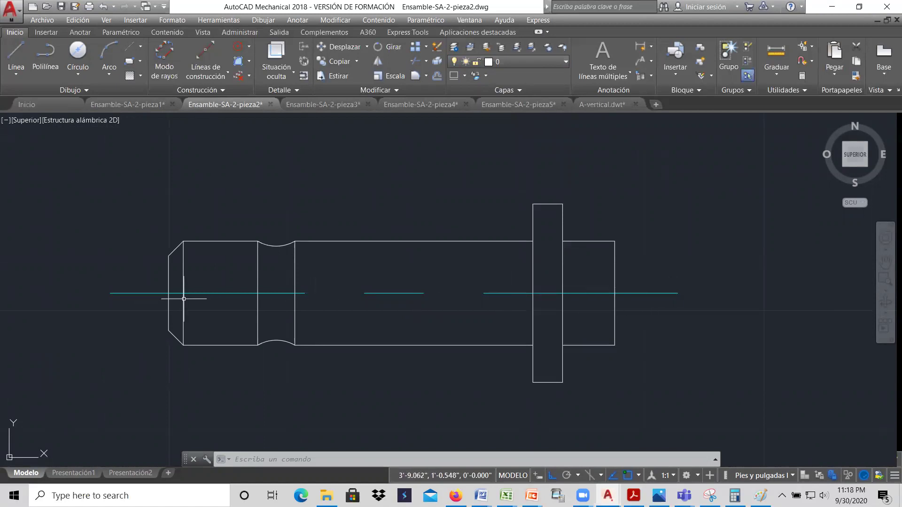
click(318, 105)
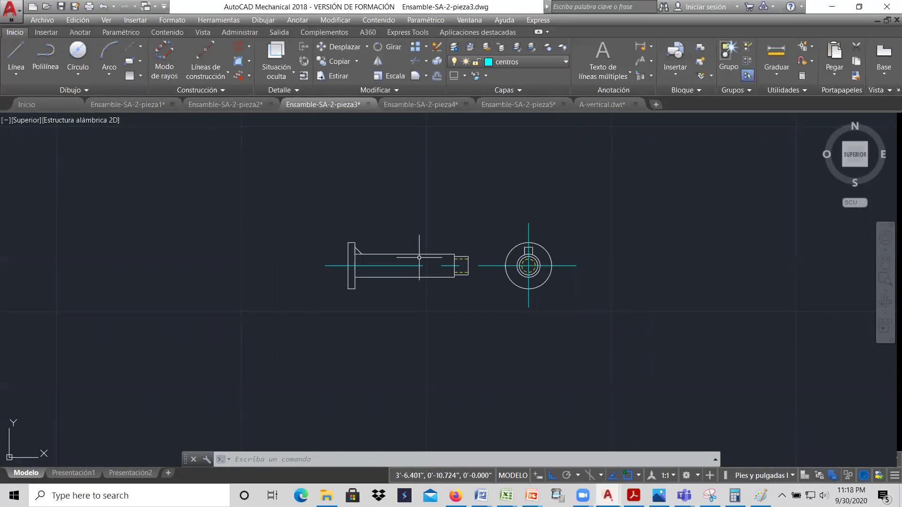
scroll(419, 258, up, 2)
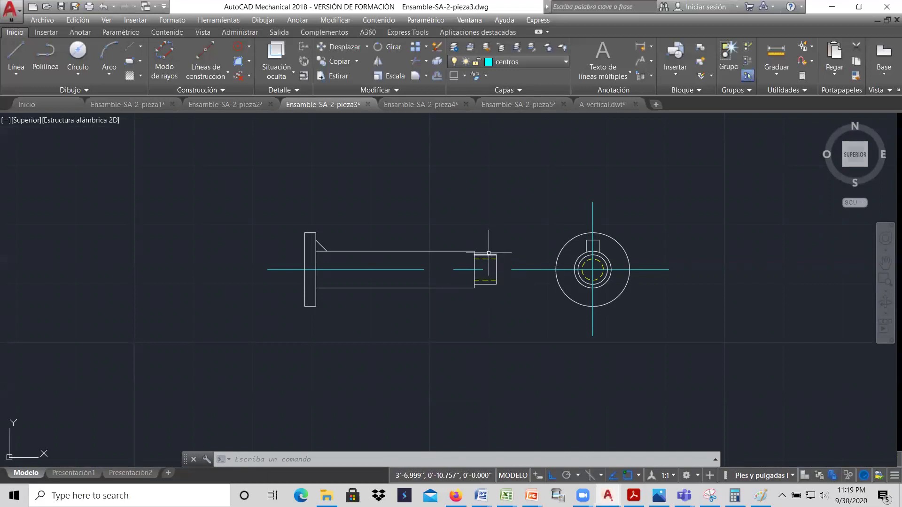
scroll(489, 254, up, 6)
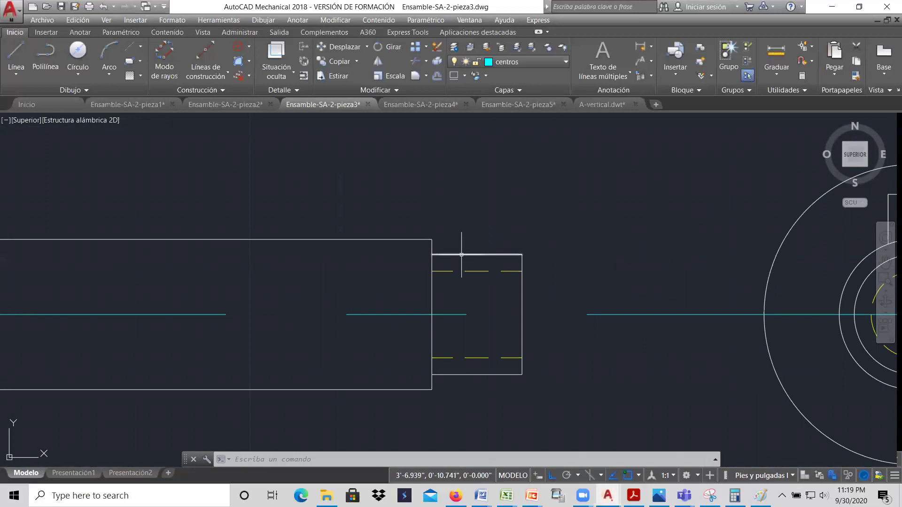
scroll(508, 255, down, 2)
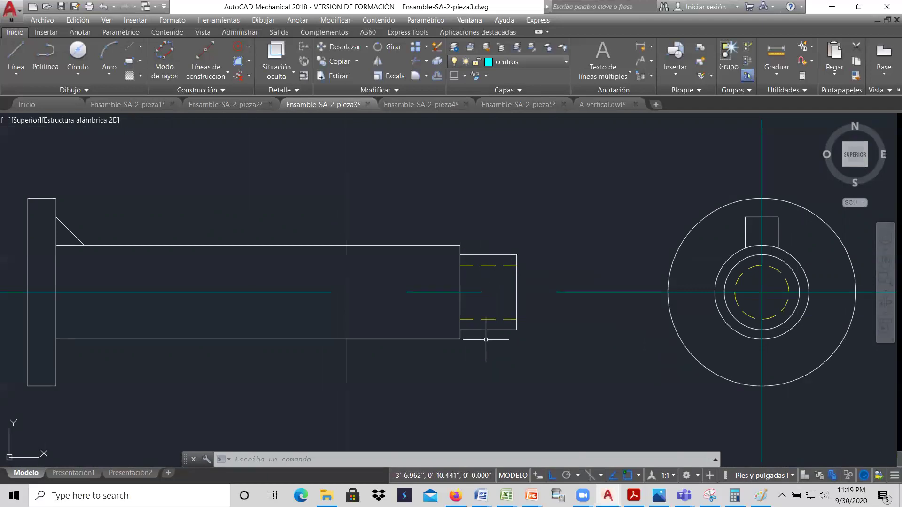
scroll(468, 313, down, 2)
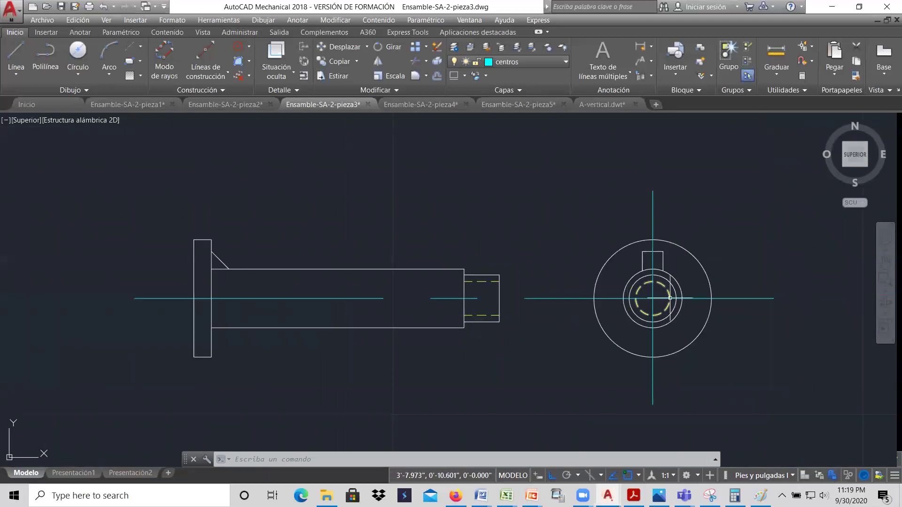
In Ensamble-SA-2-pieza4, delete the leftover auxiliary line between the keyway and the axle hole in the bracket's side view
click(417, 107)
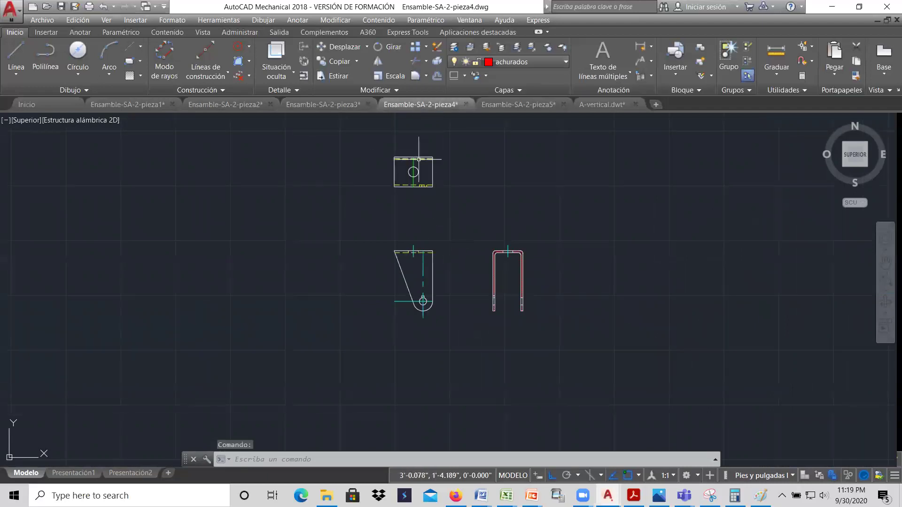
scroll(418, 159, up, 2)
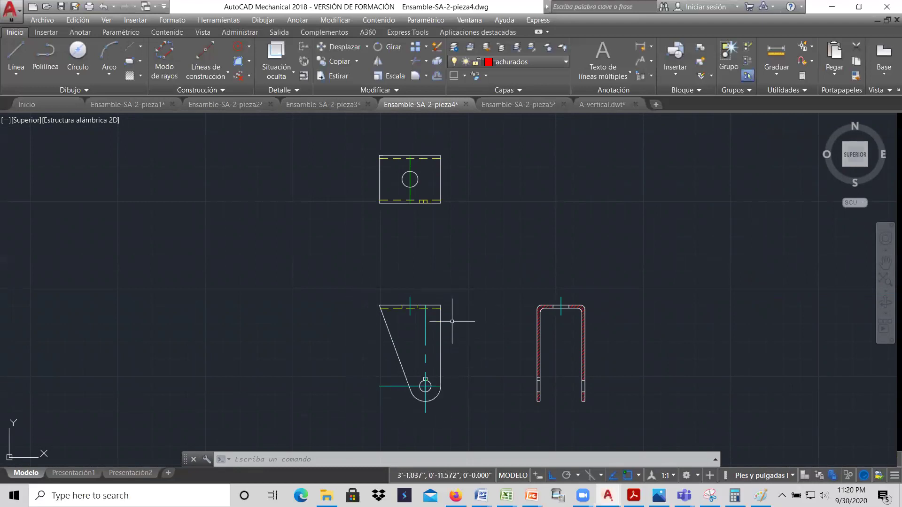
scroll(413, 261, up, 4)
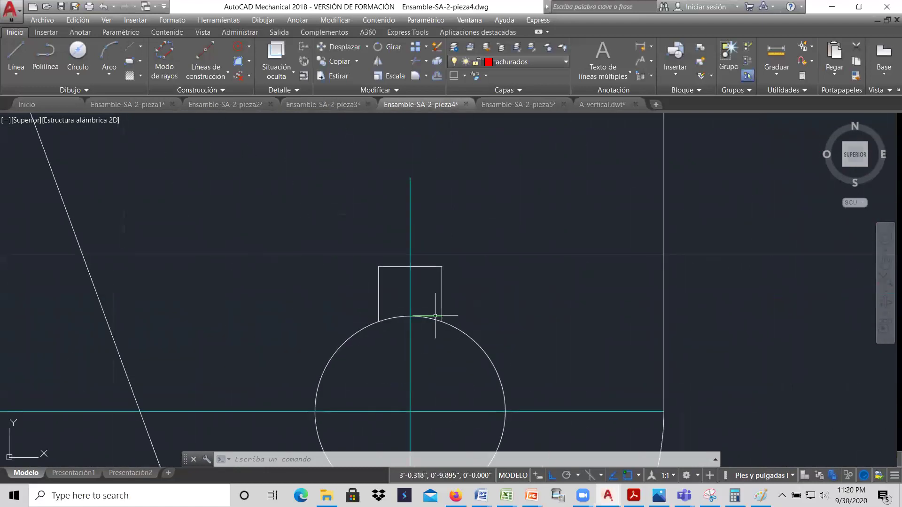
key(Delete)
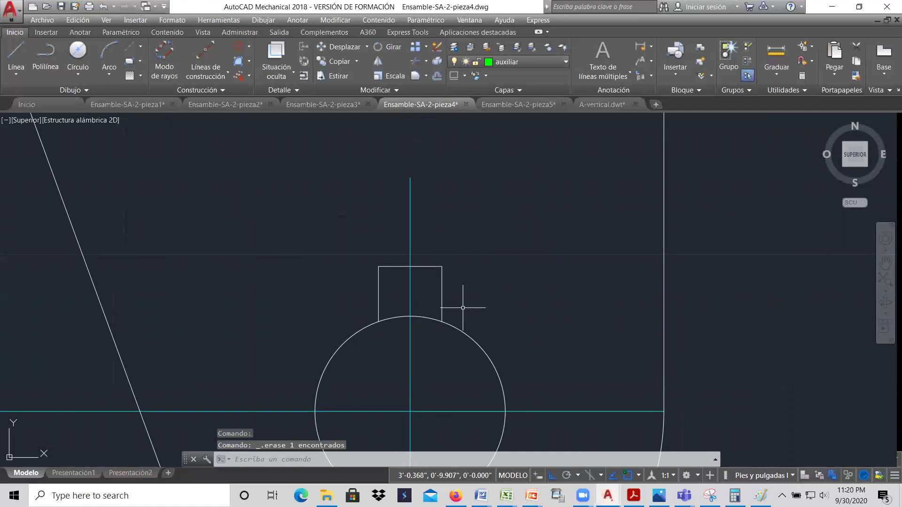
scroll(435, 266, down, 4)
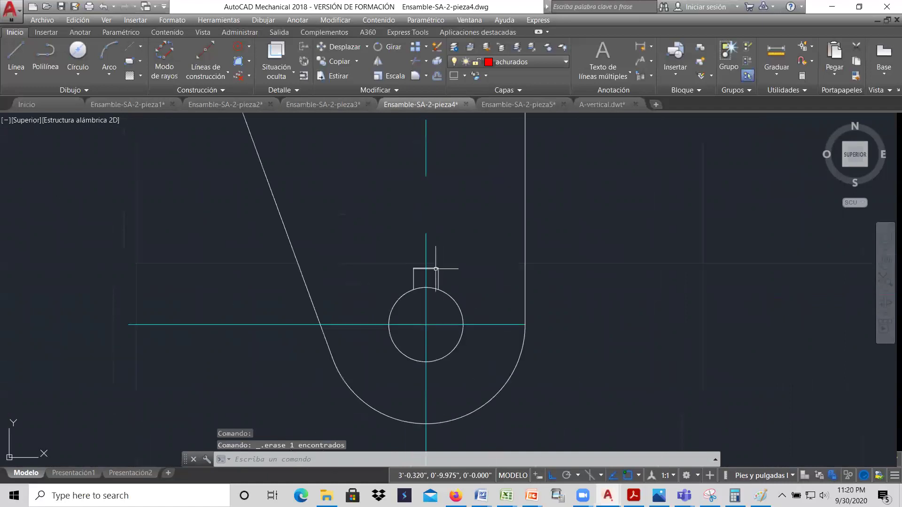
Examine the keyed axle hole in the bracket's side view and the matching openings in both legs of the hatched section
scroll(436, 270, up, 5)
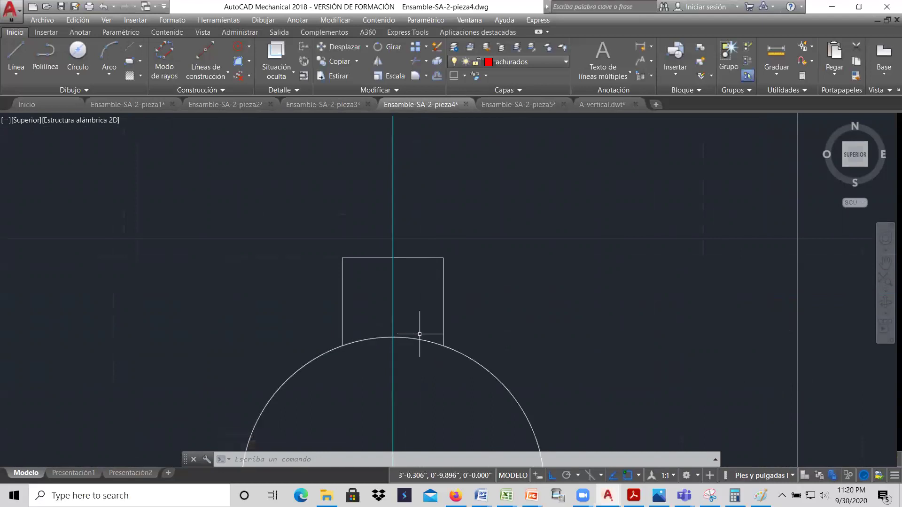
scroll(418, 285, down, 2)
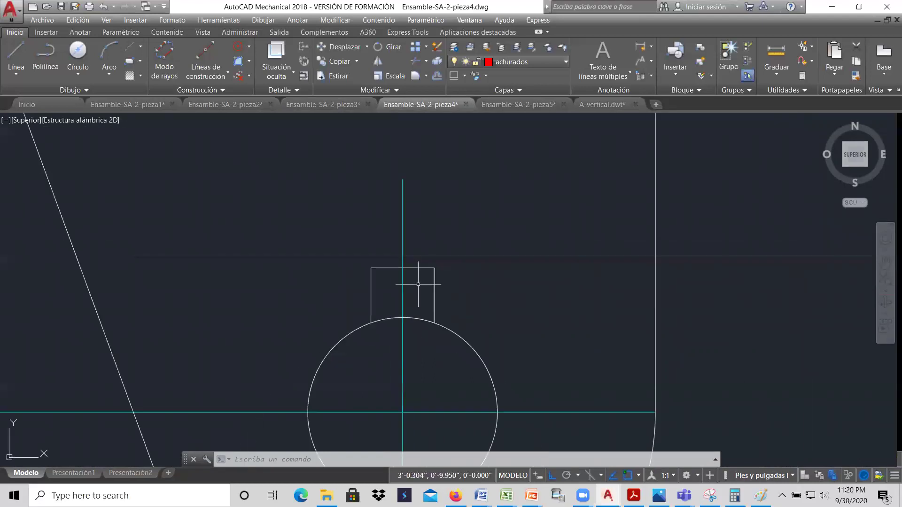
scroll(418, 294, down, 2)
scroll(418, 303, up, 5)
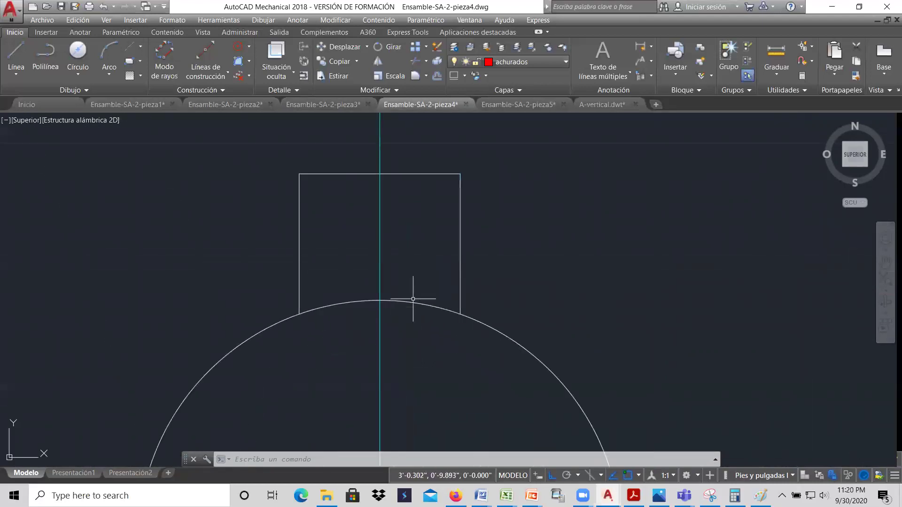
scroll(395, 298, down, 4)
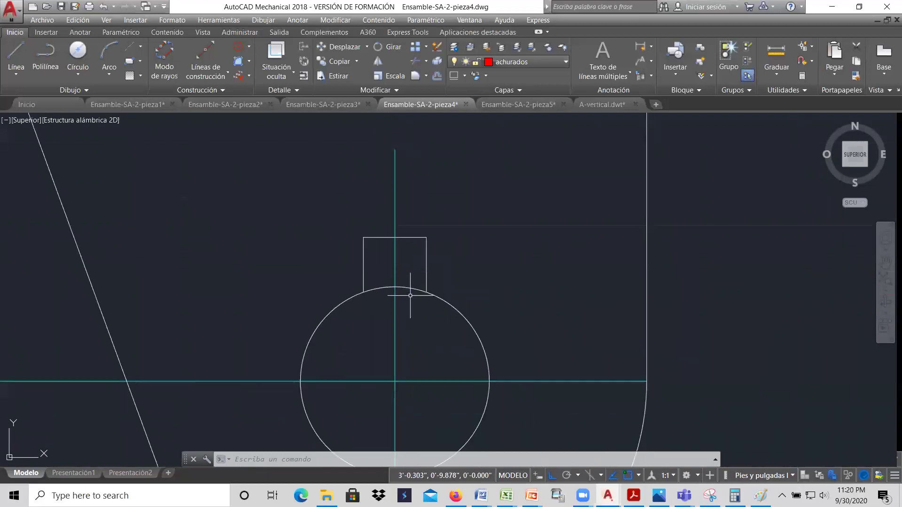
scroll(408, 288, down, 3)
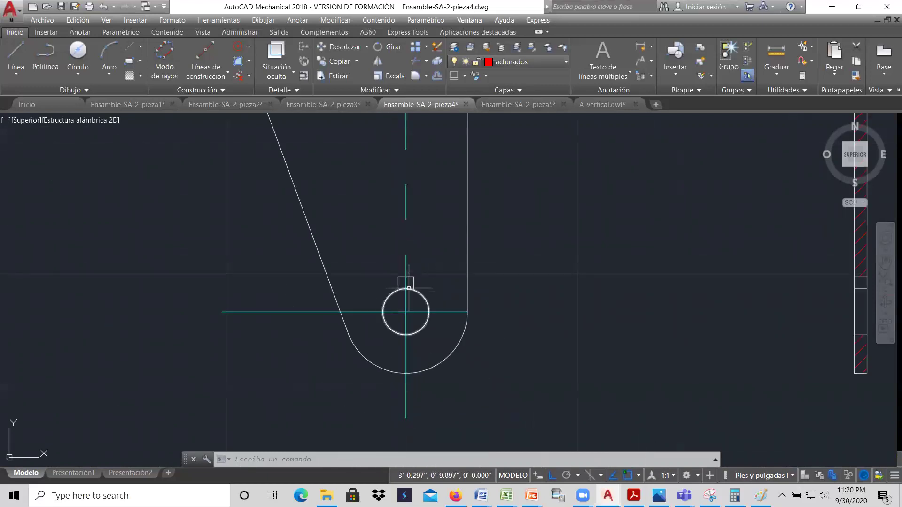
scroll(409, 287, down, 2)
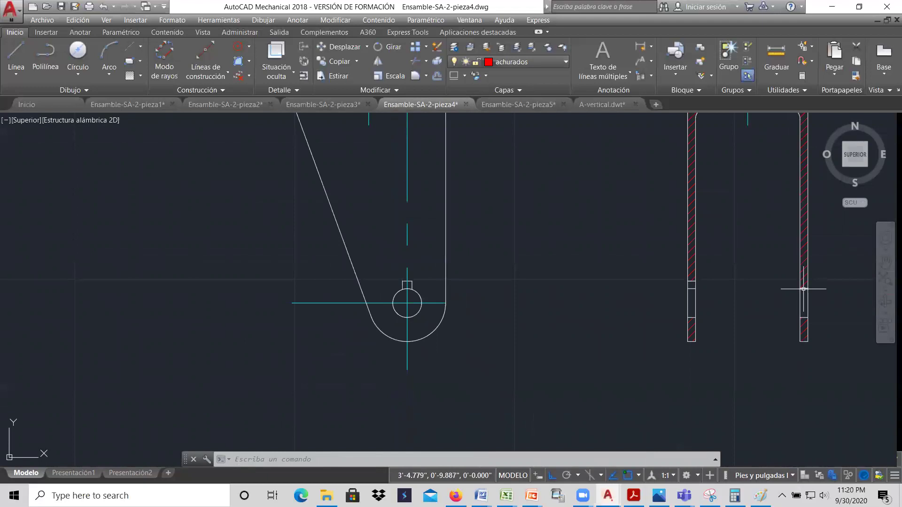
scroll(729, 296, up, 5)
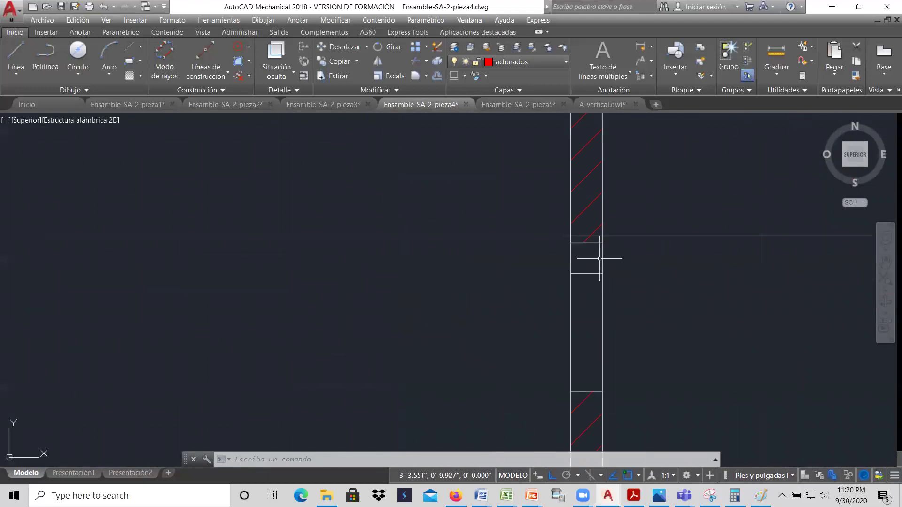
scroll(582, 280, down, 3)
scroll(755, 291, down, 2)
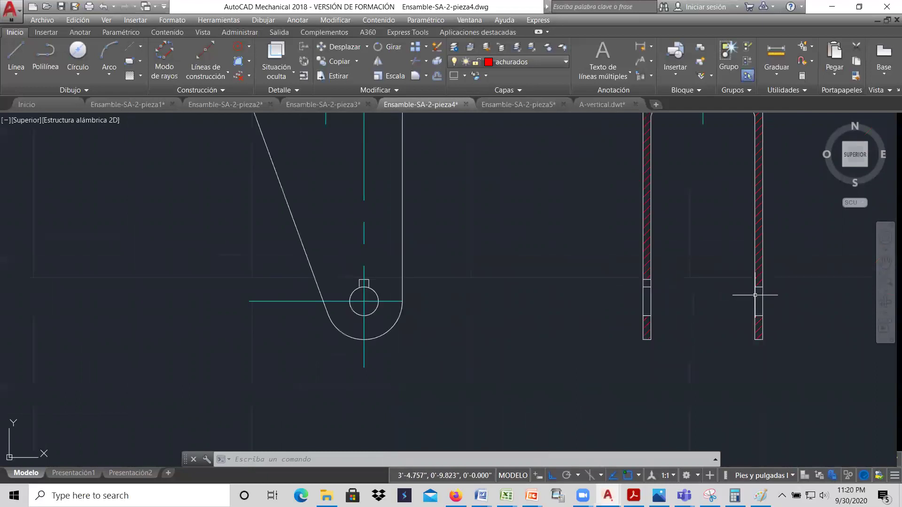
scroll(658, 290, up, 4)
scroll(646, 289, down, 4)
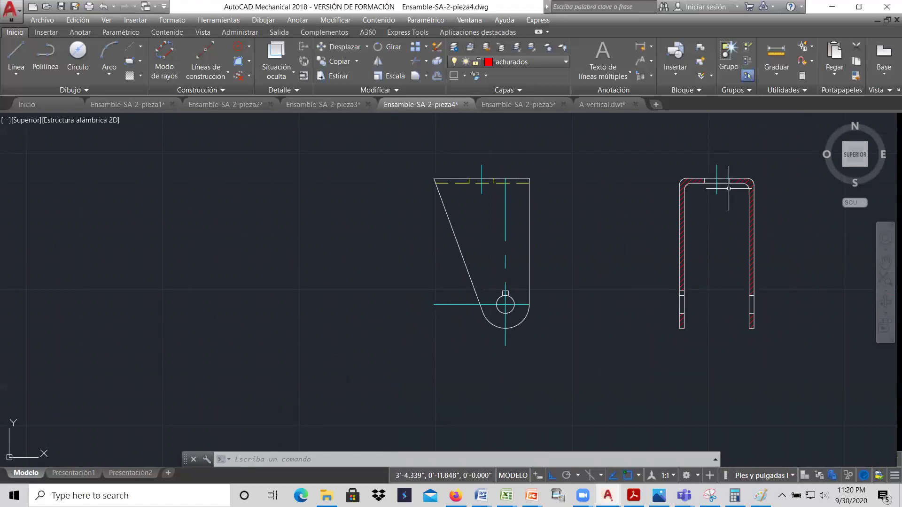
scroll(718, 207, down, 5)
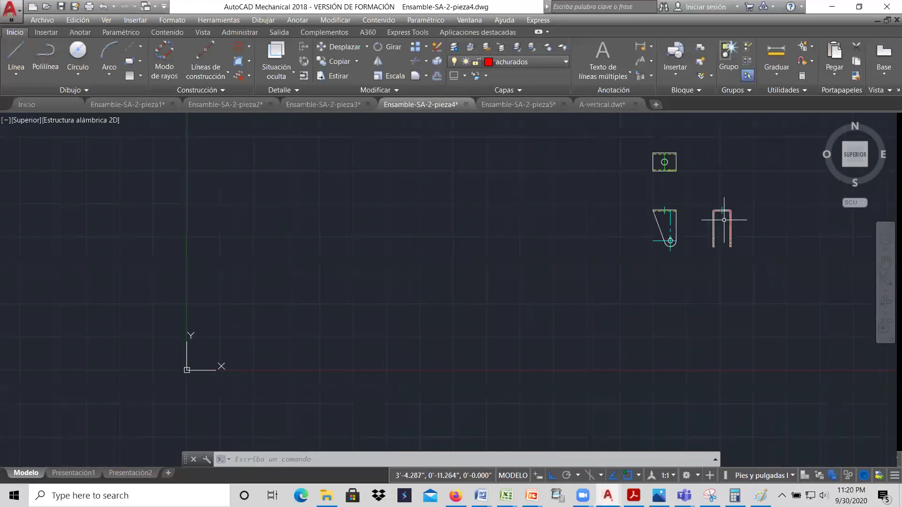
Examine the bracket's top view, including the central hole, its vertical centre line and the hidden lines along the edges
scroll(681, 155, up, 8)
scroll(672, 151, up, 4)
scroll(672, 151, down, 4)
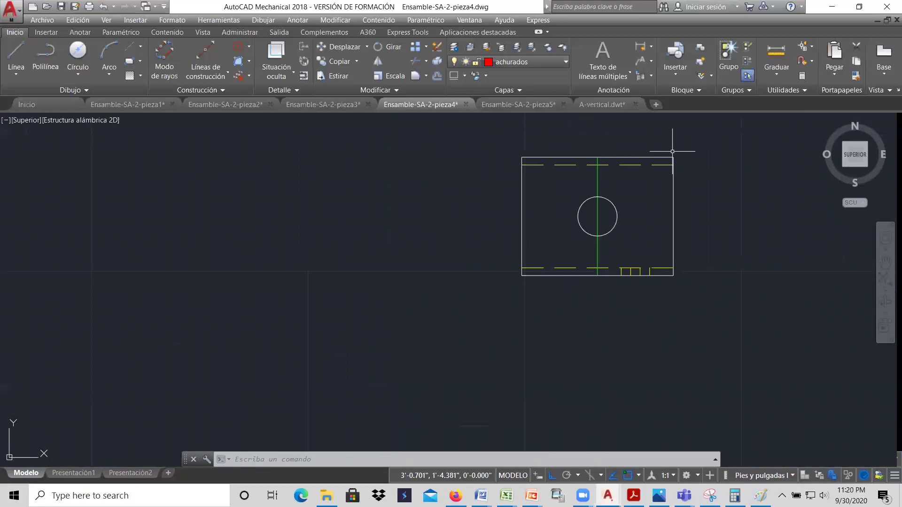
scroll(596, 212, down, 3)
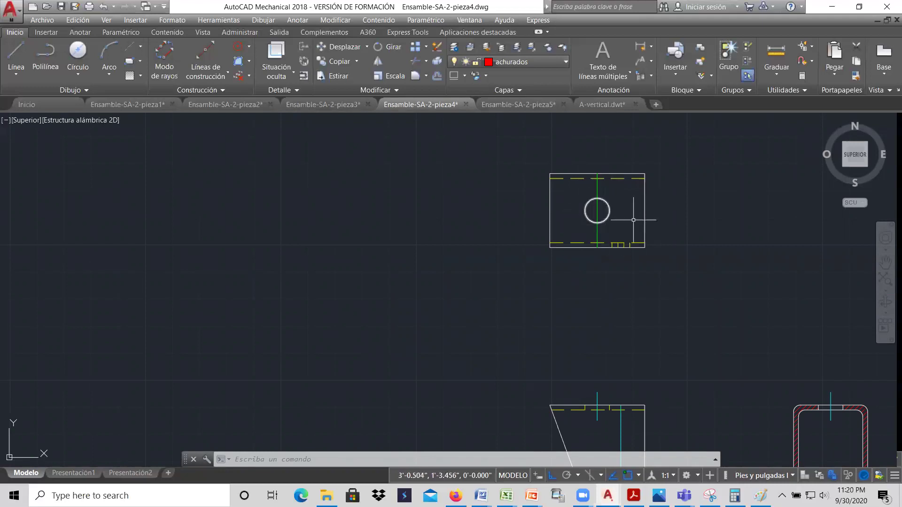
scroll(635, 223, up, 4)
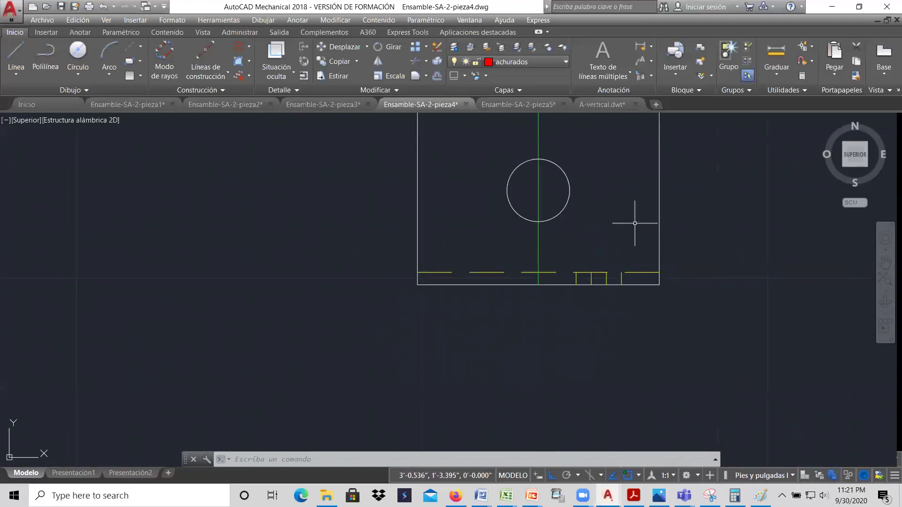
scroll(634, 223, down, 3)
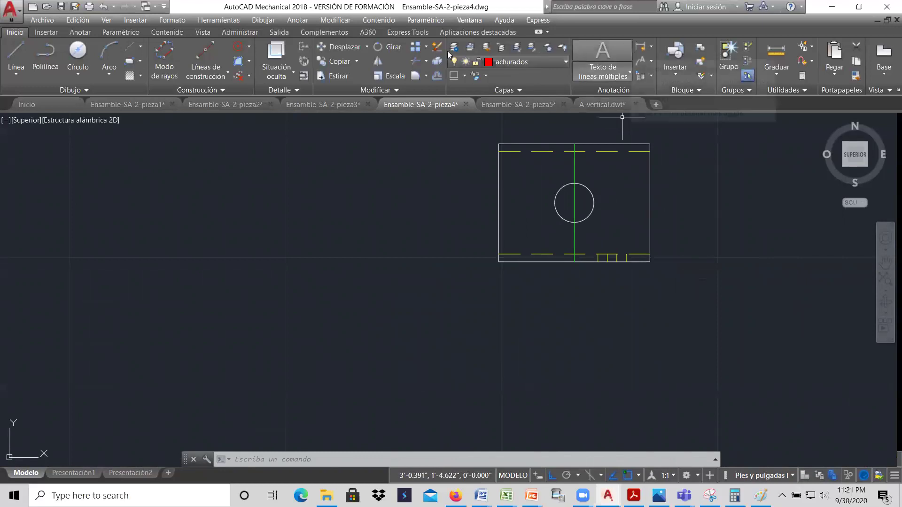
Copy the two outer short hidden lines of the axle hole from the lower strip to the upper strip of the bracket's top view
click(337, 60)
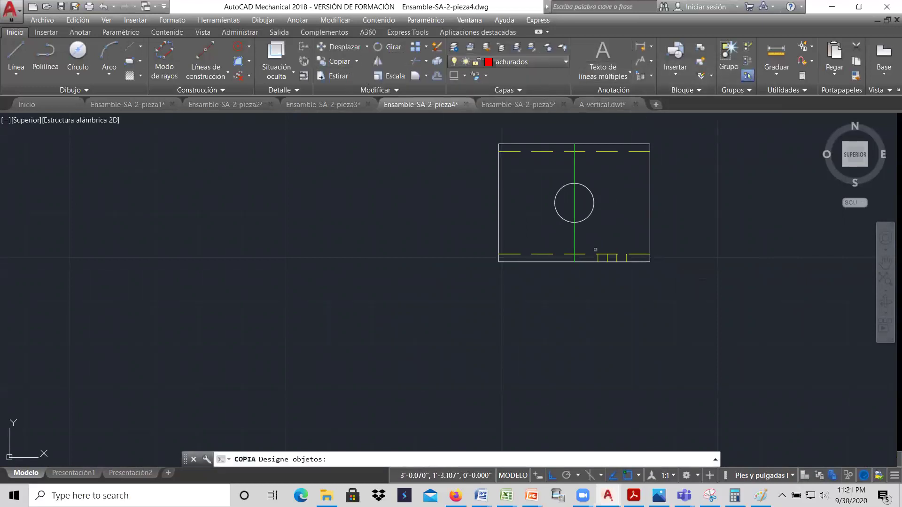
click(627, 258)
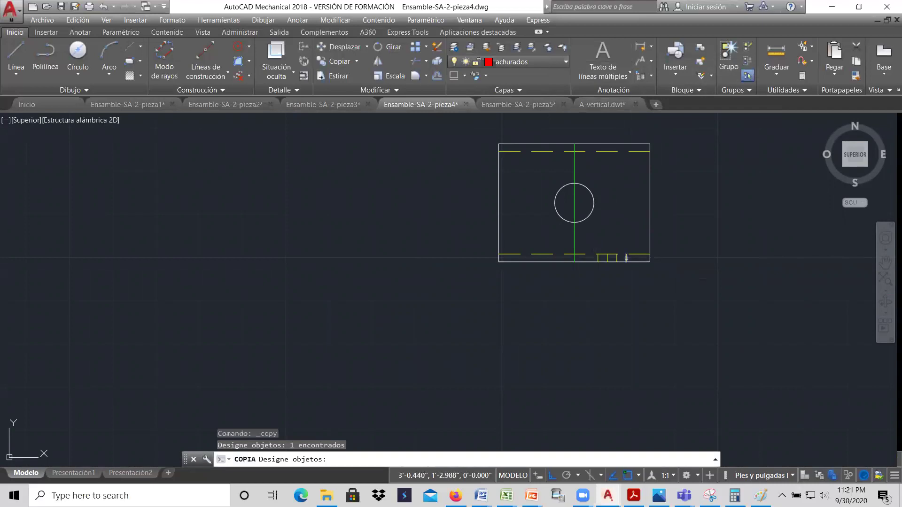
click(599, 258)
key(Return)
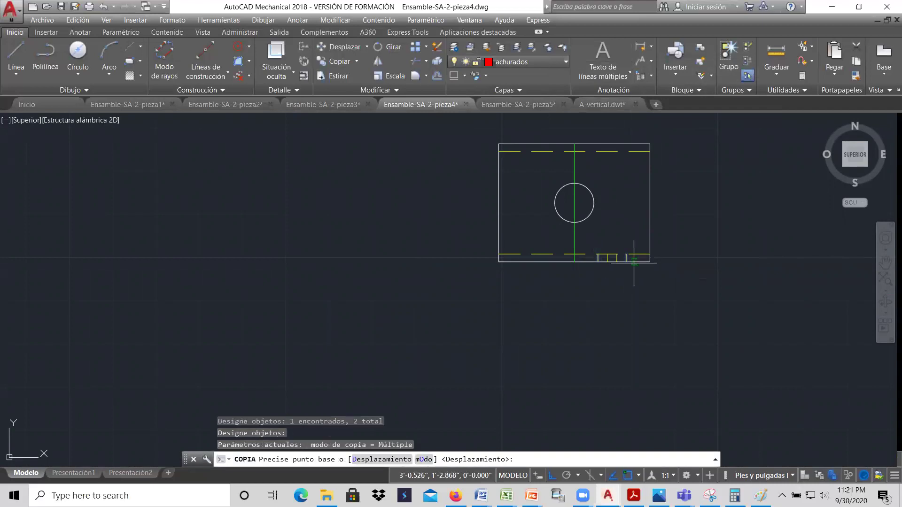
click(628, 256)
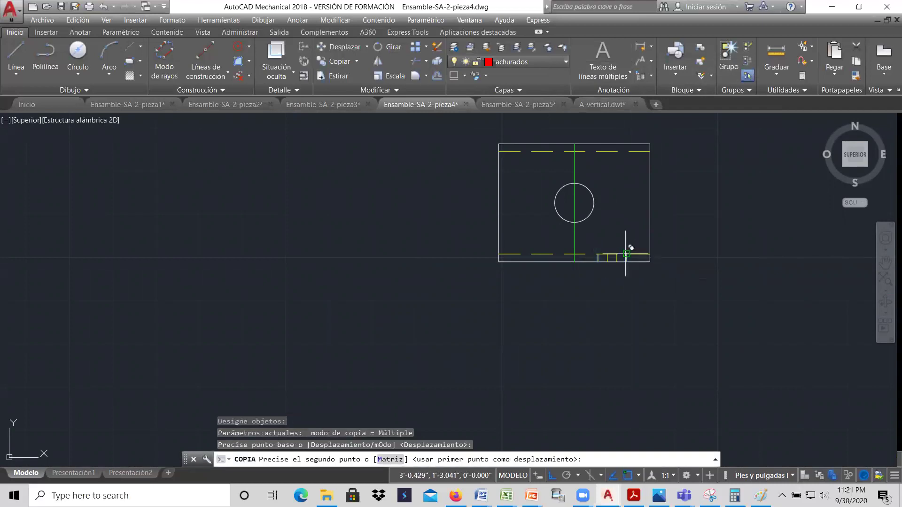
click(626, 144)
right_click(700, 210)
click(718, 217)
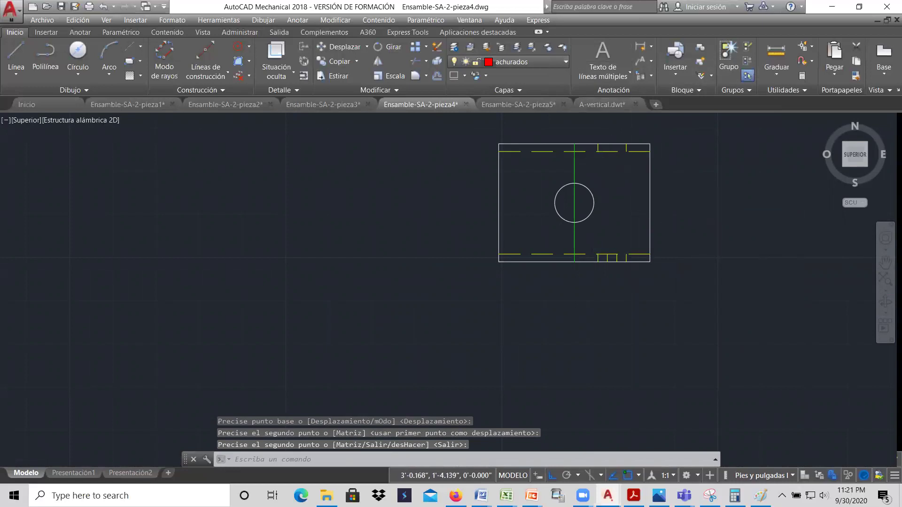
Review the bracket's three views together and the hatched tube section in Ensamble-SA-2-pieza5
scroll(590, 160, down, 4)
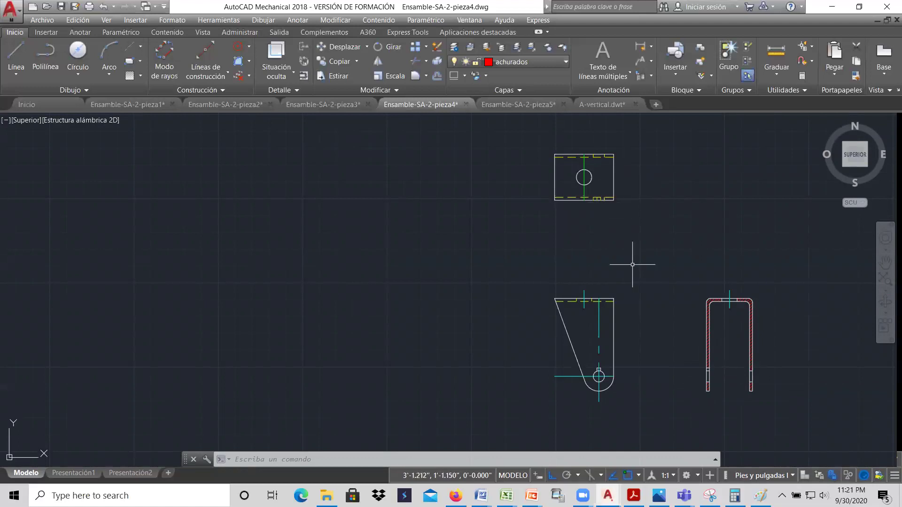
scroll(632, 265, up, 2)
scroll(635, 270, down, 3)
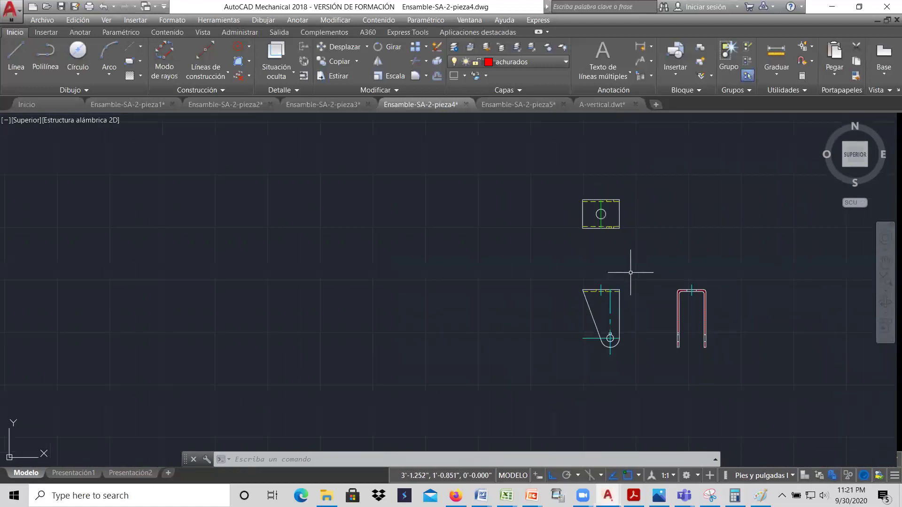
scroll(652, 267, up, 2)
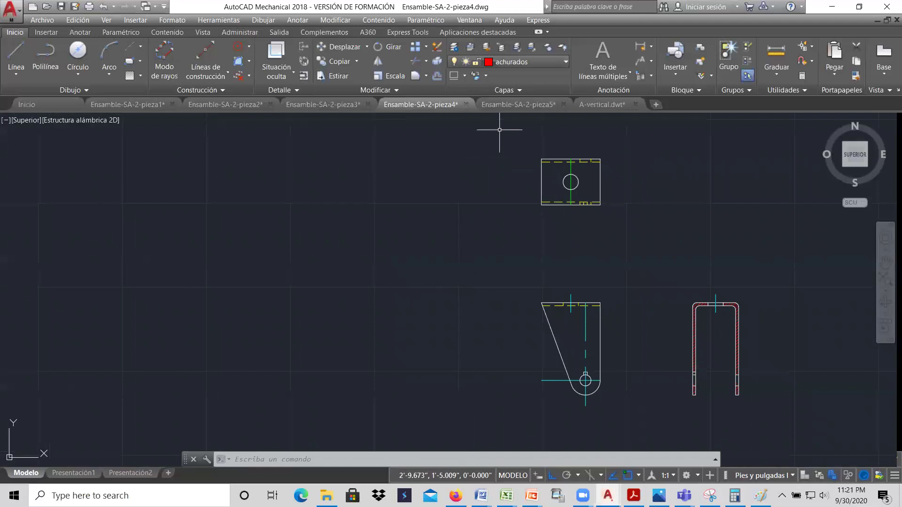
click(505, 105)
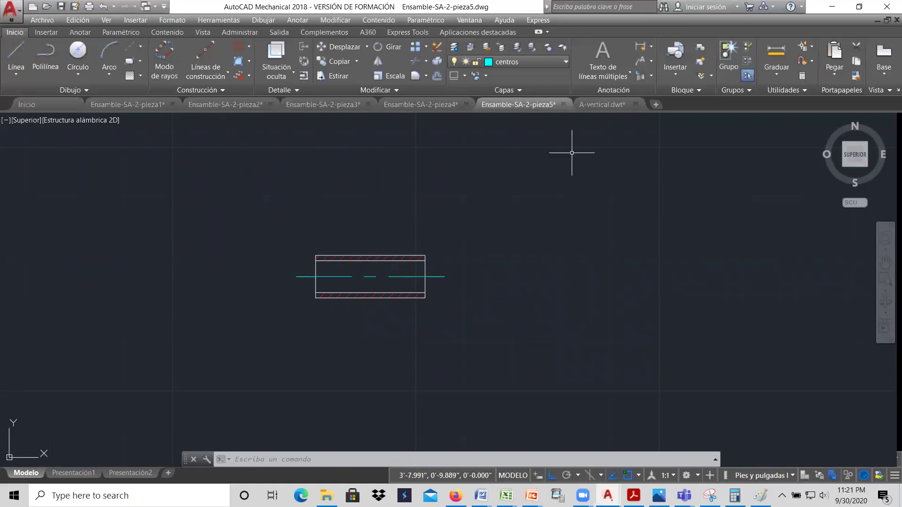
Examine the A-vertical.dwt sheet frame and its title block fields for material, scale, dimension units, institution, date, title and drawing number
click(602, 105)
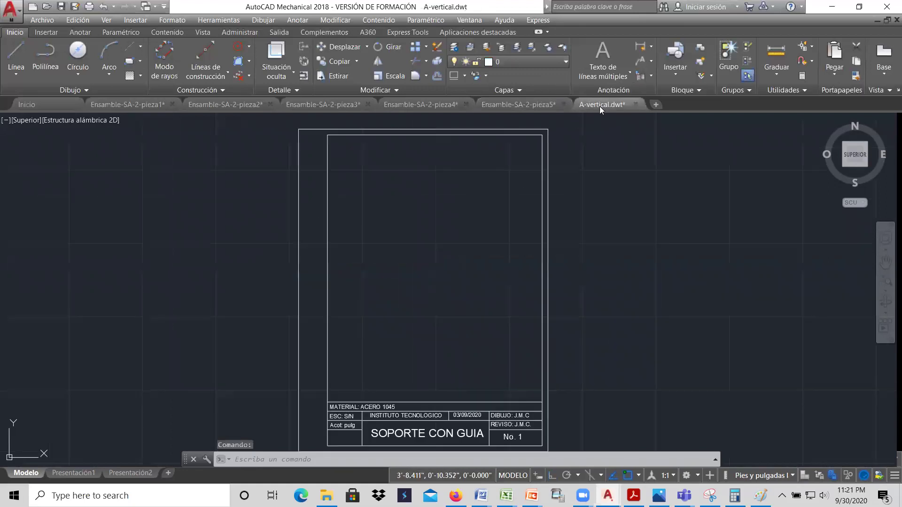
scroll(425, 207, down, 1)
scroll(454, 224, up, 2)
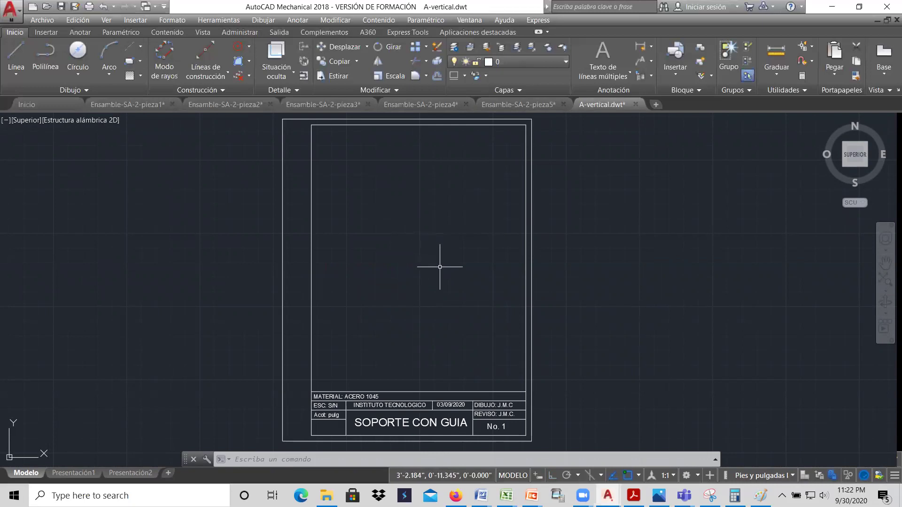
scroll(440, 266, down, 2)
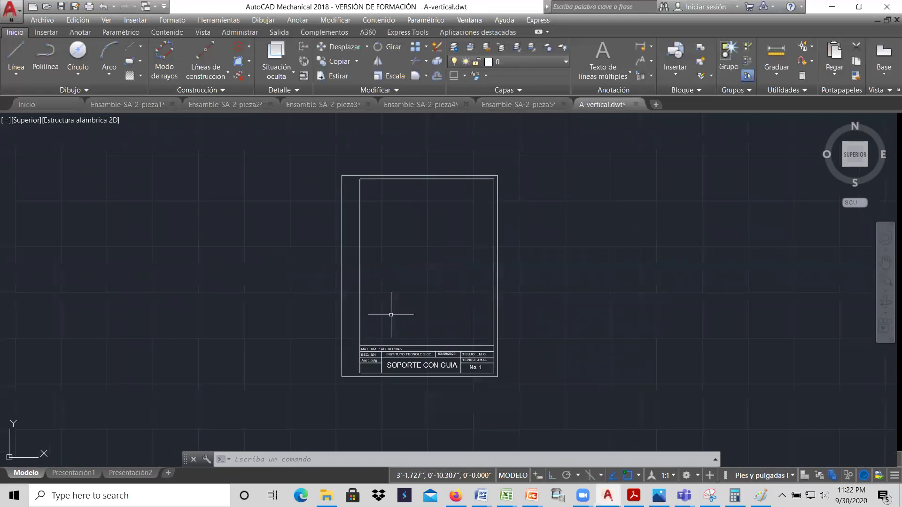
scroll(361, 366, up, 2)
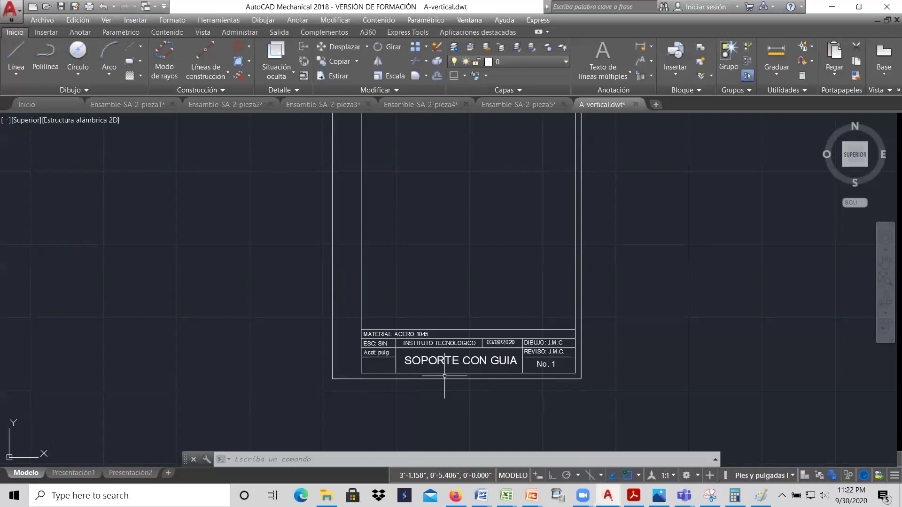
scroll(437, 400, down, 4)
scroll(427, 383, up, 4)
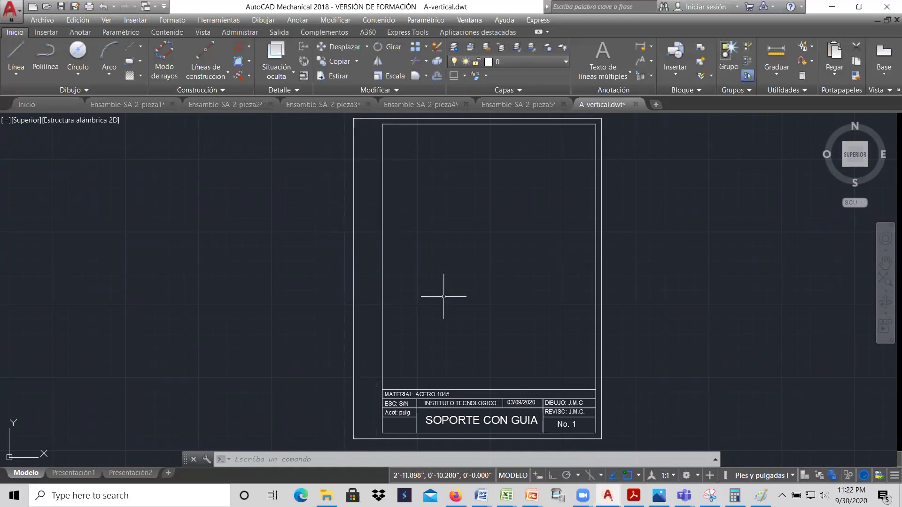
scroll(445, 428, up, 2)
scroll(445, 428, up, 5)
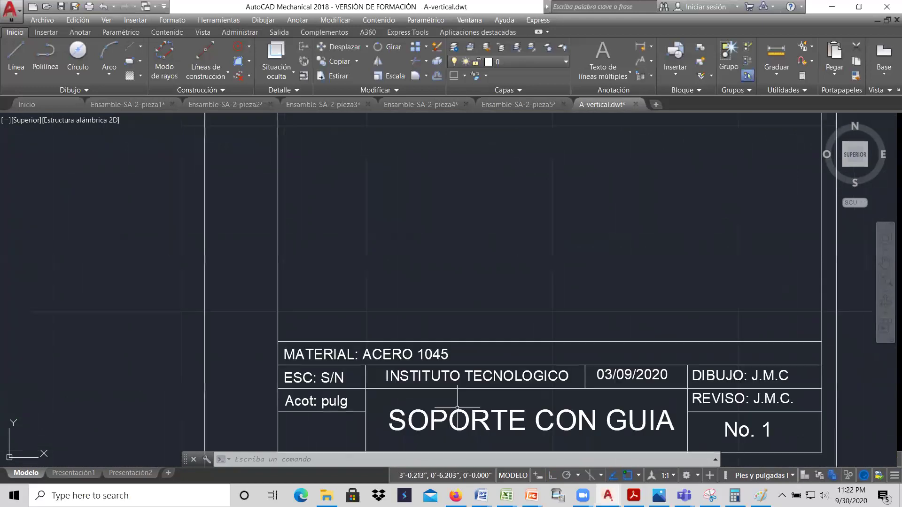
scroll(445, 428, down, 5)
scroll(479, 398, up, 4)
scroll(479, 398, down, 2)
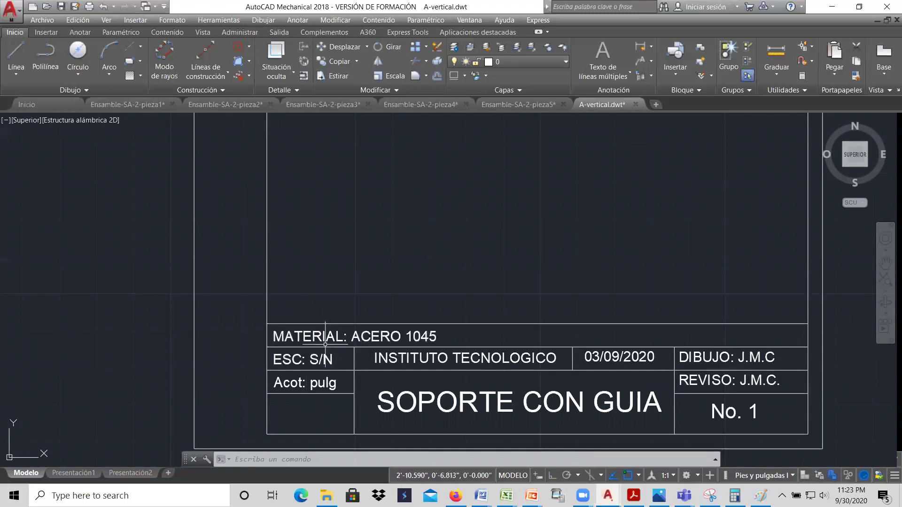
scroll(332, 361, down, 6)
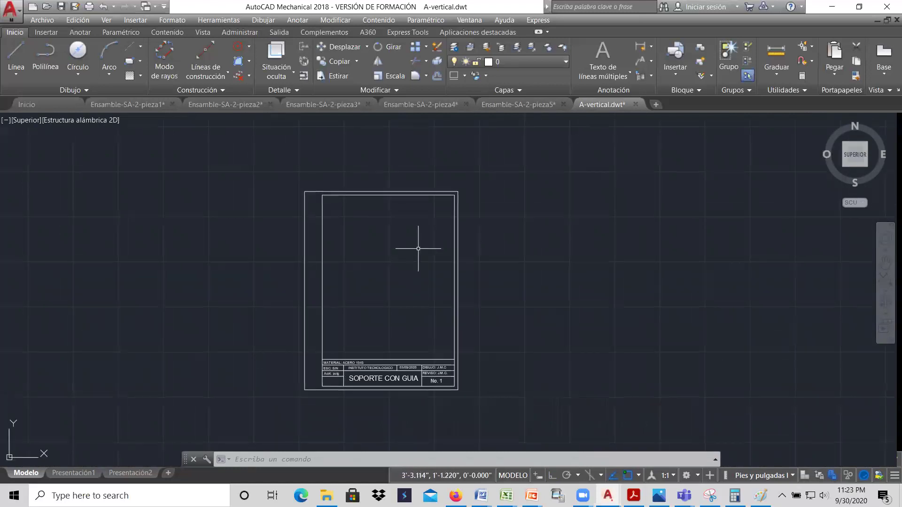
In Ensamble-SA-2-pieza1, copy the wheel's front view and hatched section to the clipboard
click(146, 107)
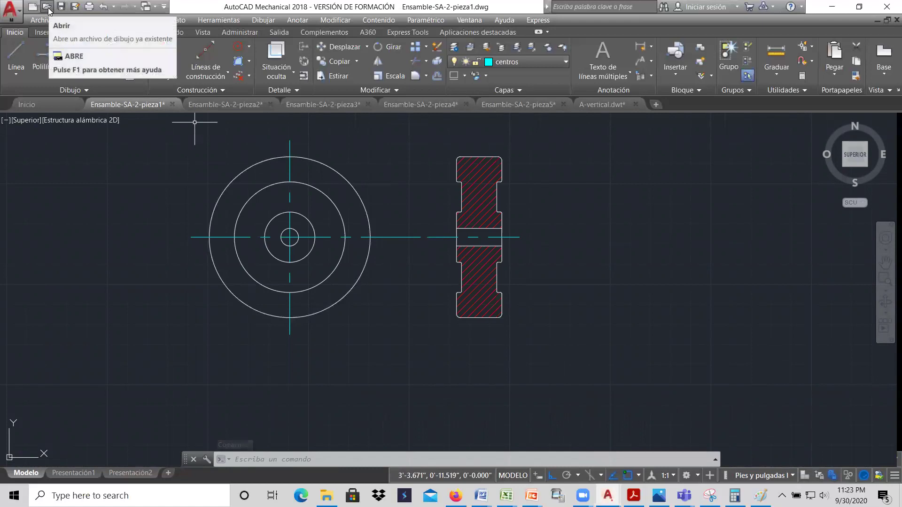
click(88, 20)
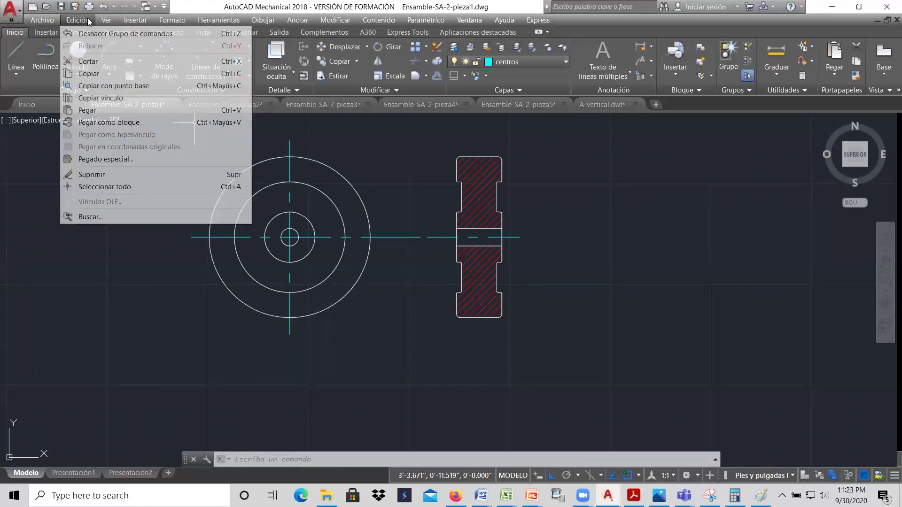
click(559, 369)
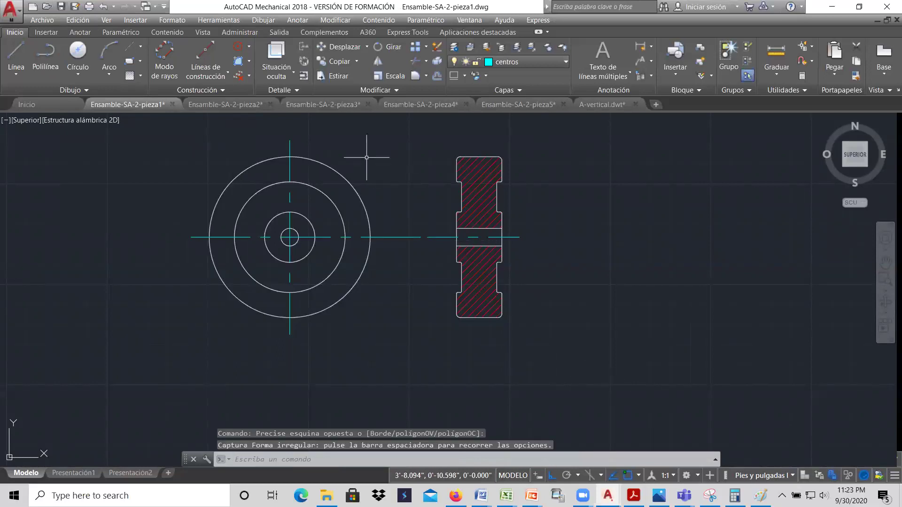
mouse_move(558, 357)
mouse_down()
mouse_move(510, 255)
mouse_move(352, 145)
mouse_move(165, 127)
mouse_up()
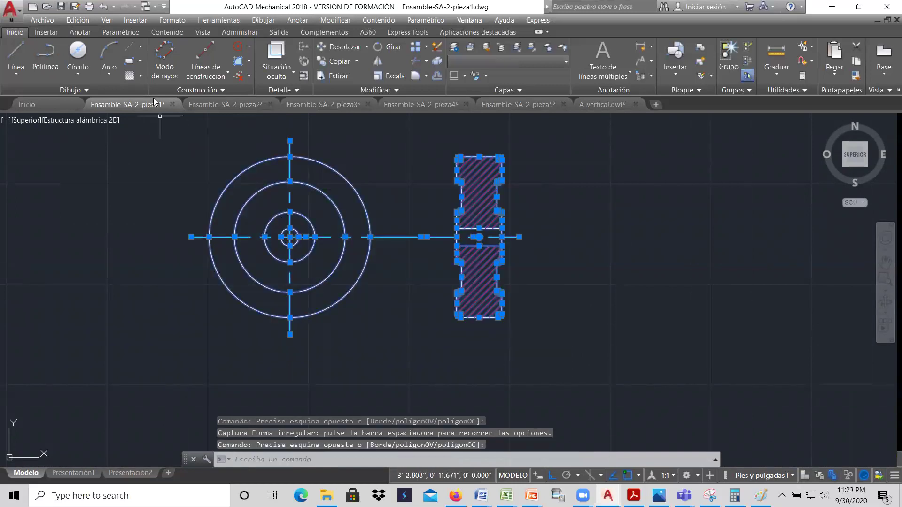
click(83, 22)
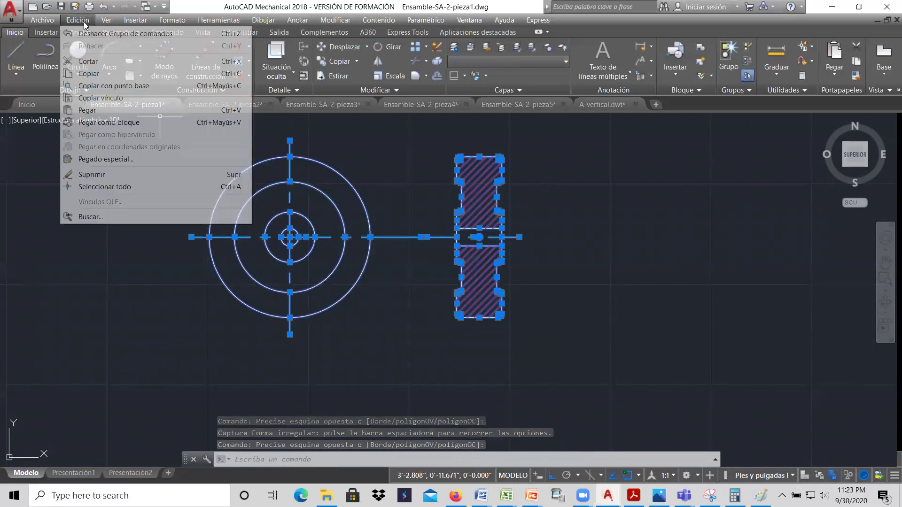
click(101, 77)
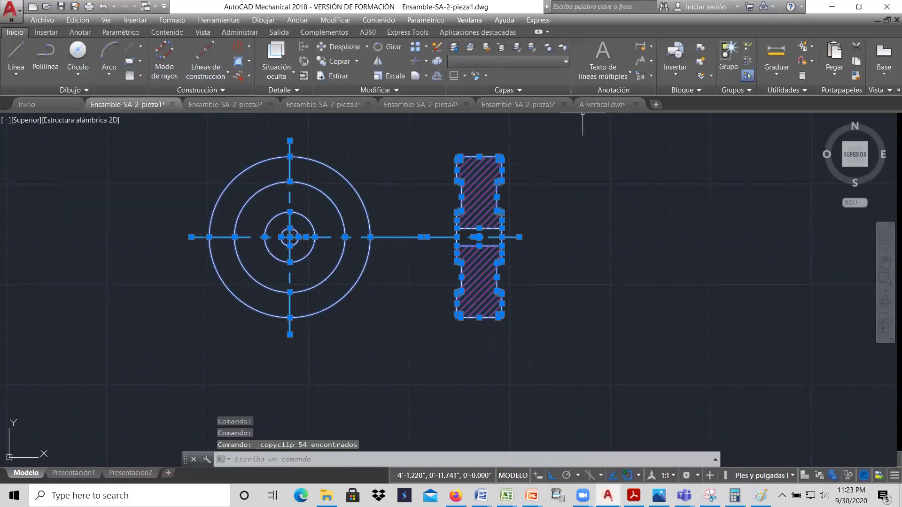
Paste the wheel's two views into A-vertical.dwt, in the empty space to the right of the sheet frame
click(595, 104)
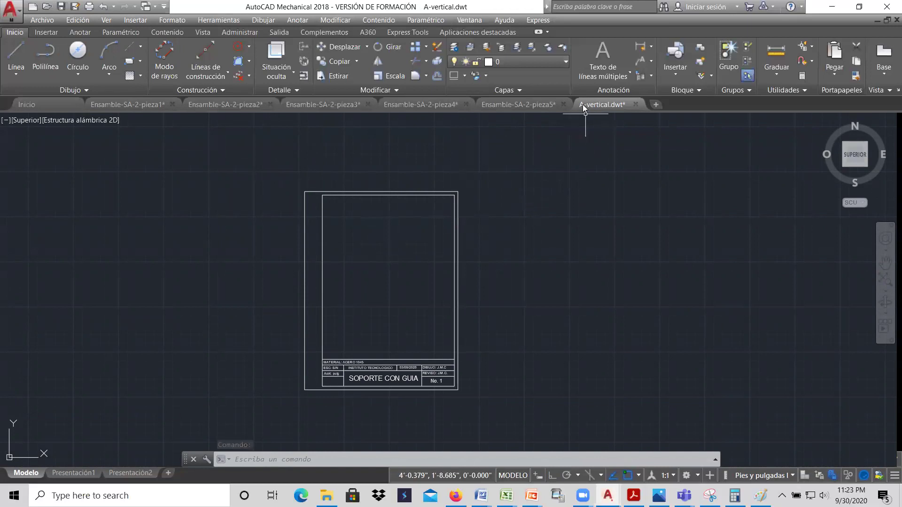
mouse_move(585, 109)
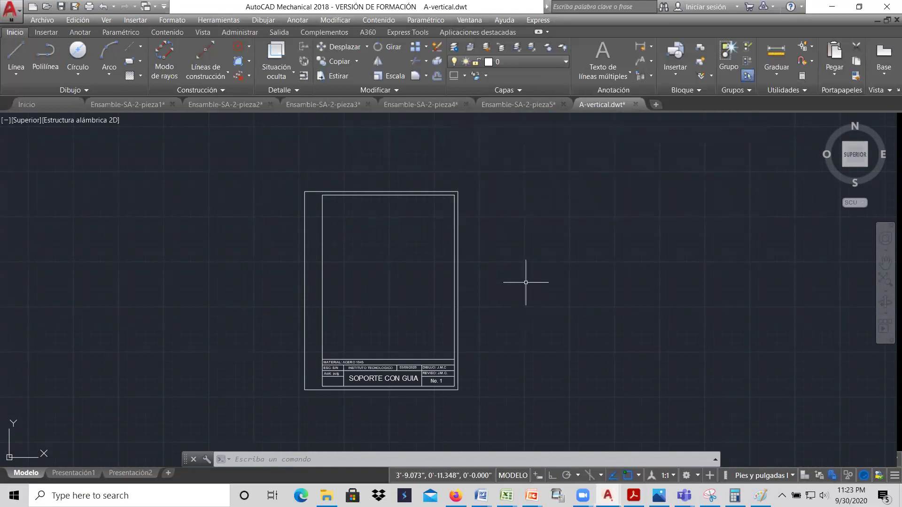
right_click(526, 284)
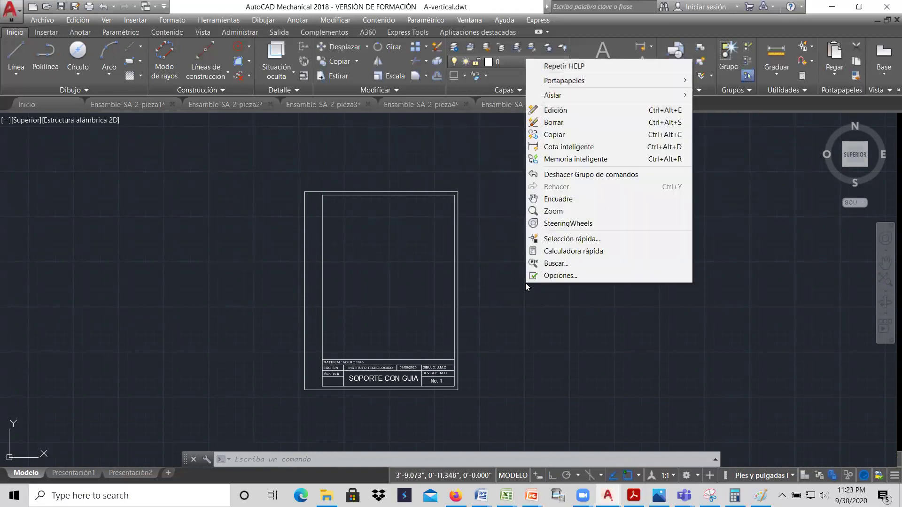
key(Escape)
click(78, 20)
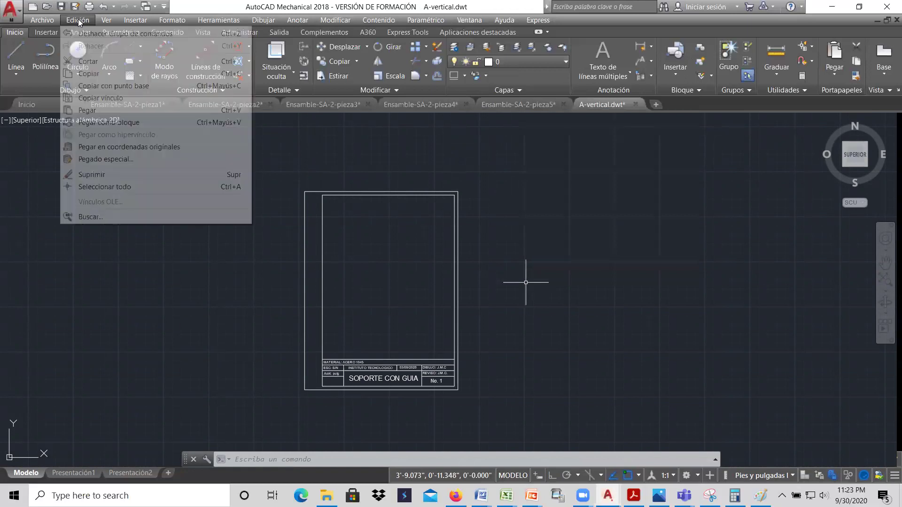
click(87, 111)
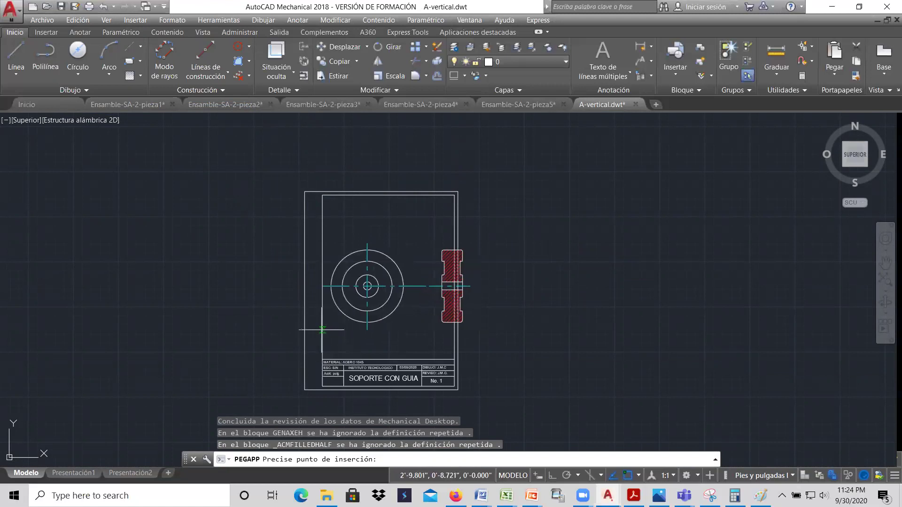
click(514, 336)
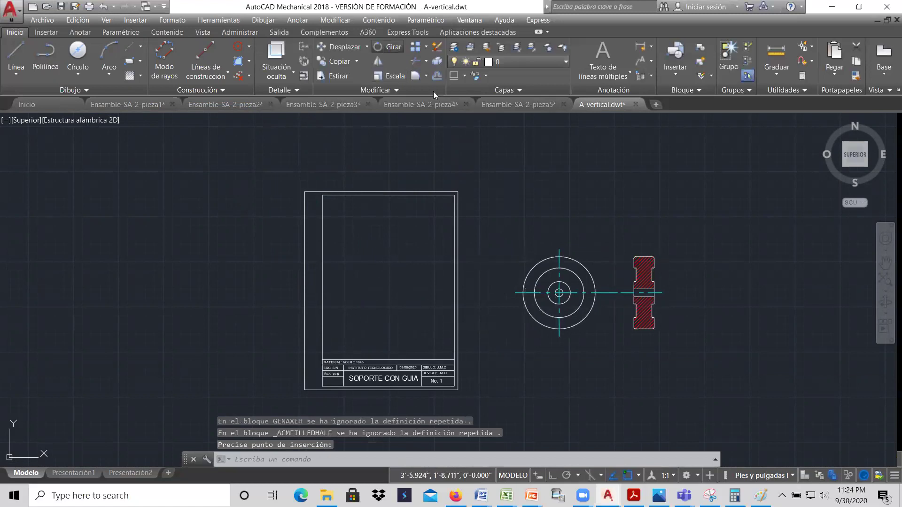
Rotate both wheel views 90° about the centre of the circles with Ortho on, placing the hatched section above the front view
click(381, 46)
click(678, 354)
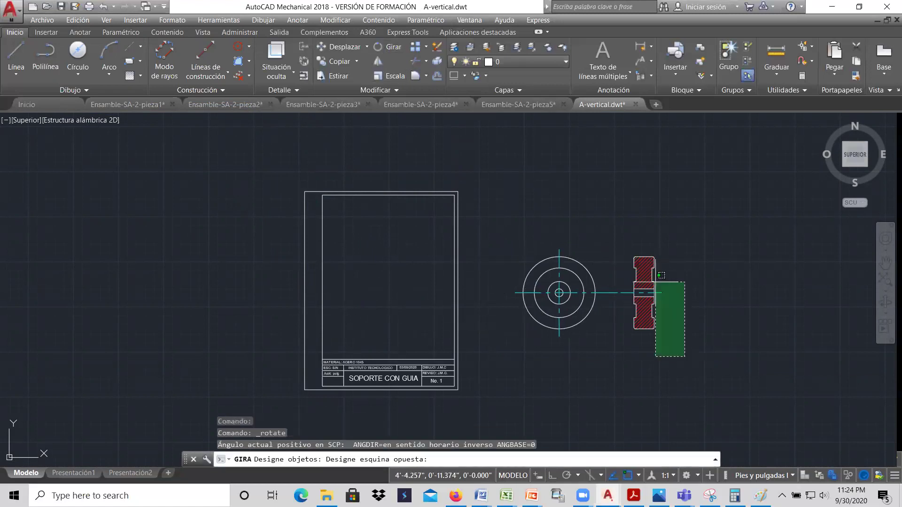
click(499, 212)
key(Return)
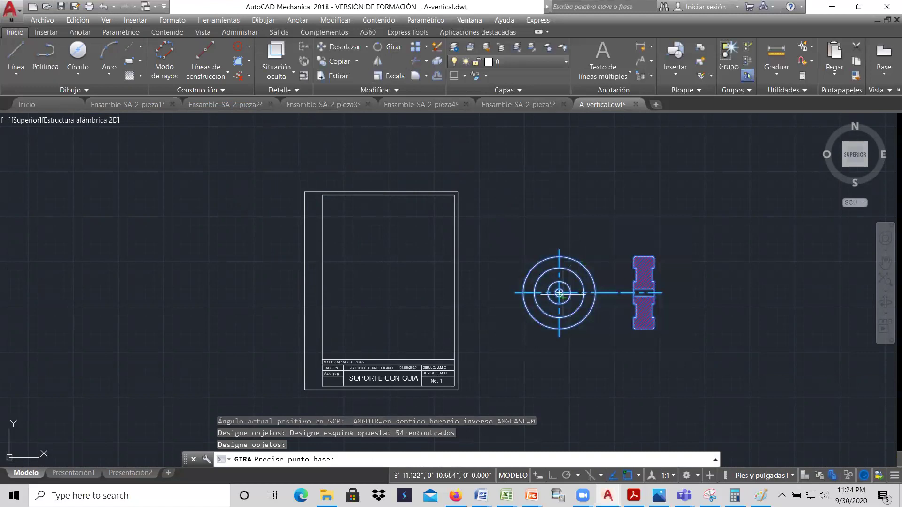
click(559, 292)
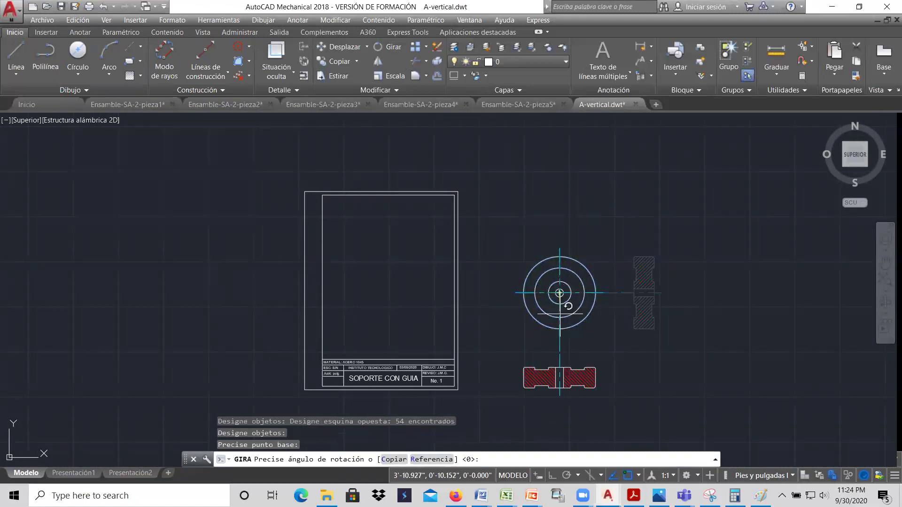
click(552, 475)
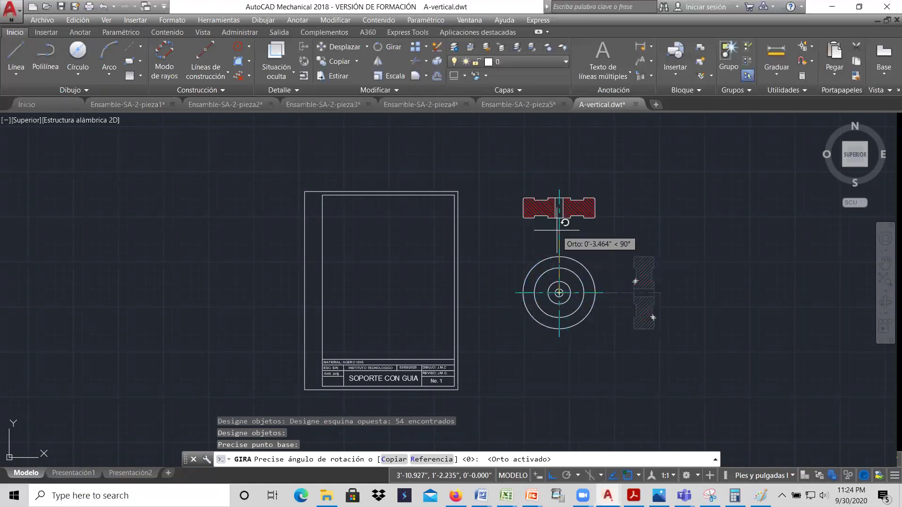
click(558, 230)
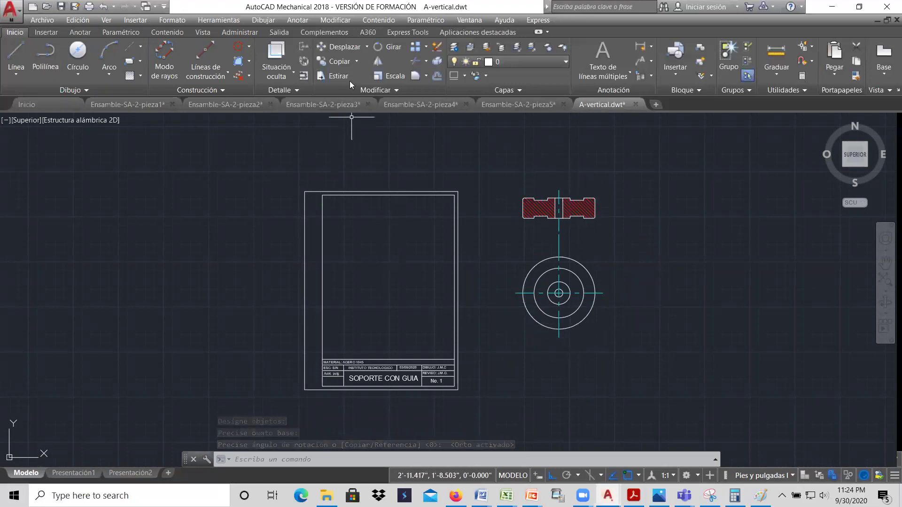
Move both wheel views together into the A-vertical sheet frame with Ortho off, centred above the title block
click(350, 49)
click(649, 358)
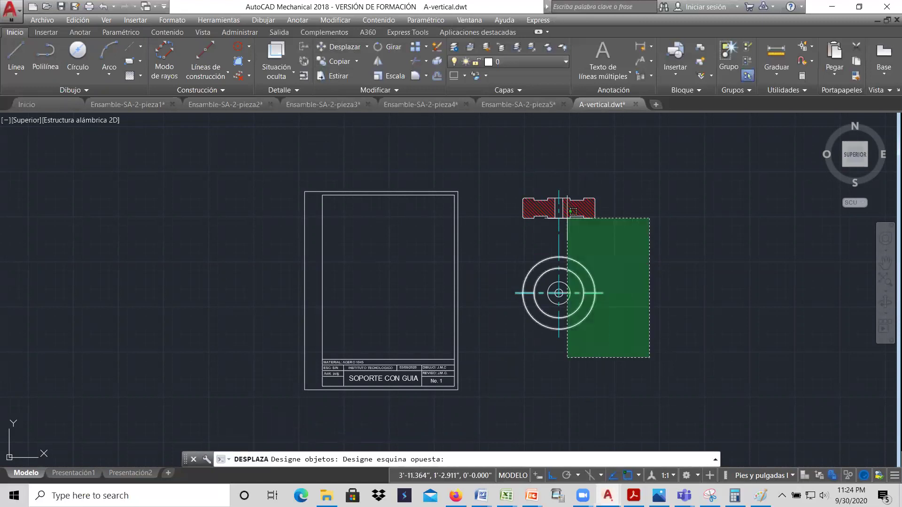
click(498, 148)
key(Return)
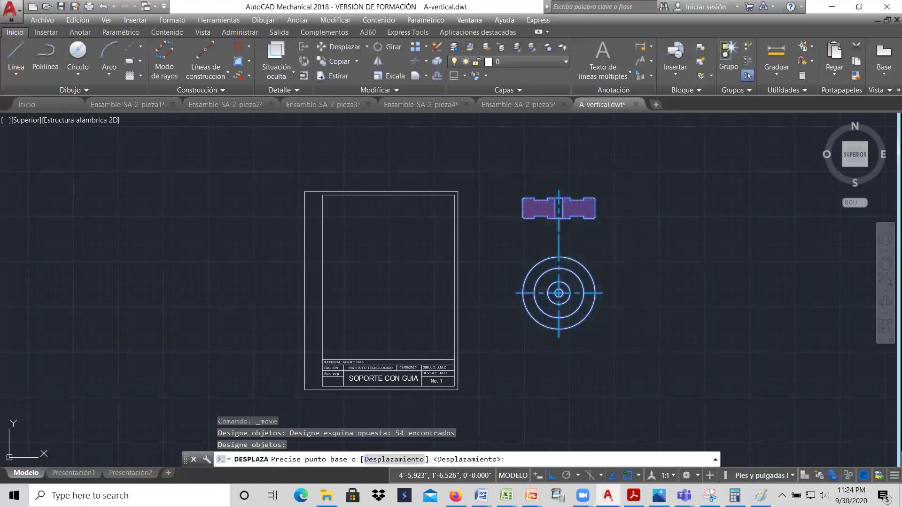
click(570, 199)
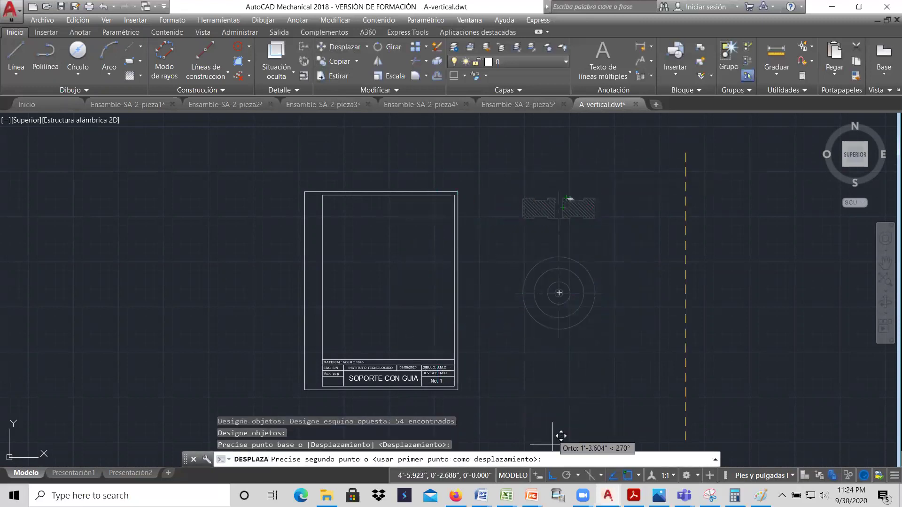
key(F8)
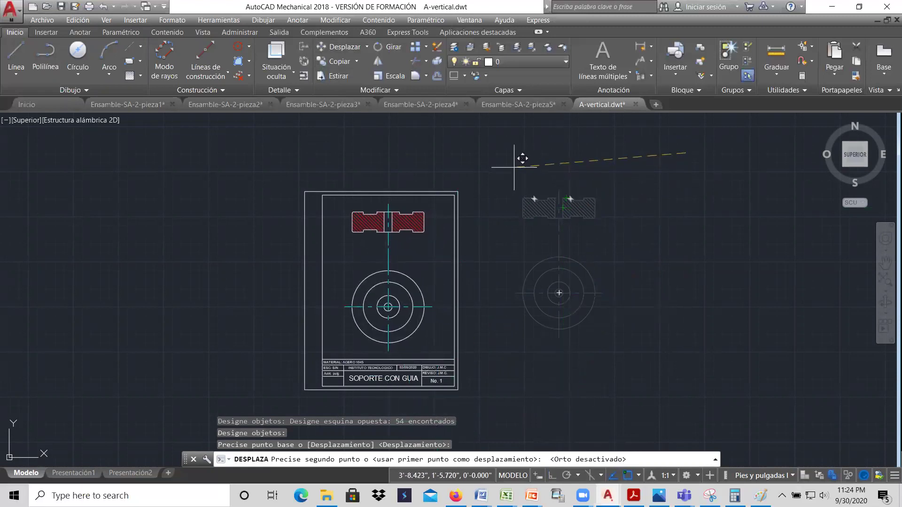
click(514, 167)
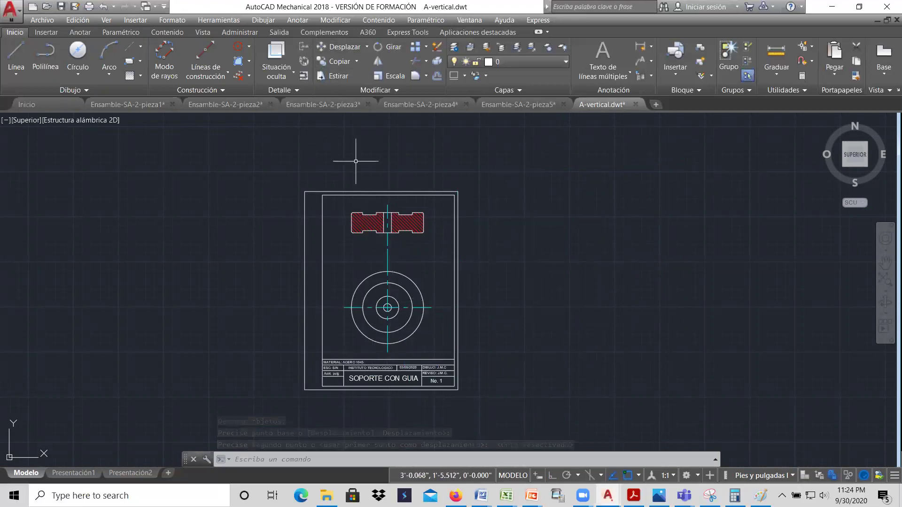
Move the hatched section straight down with Ortho on, closer to the wheel's front view
scroll(366, 272, up, 2)
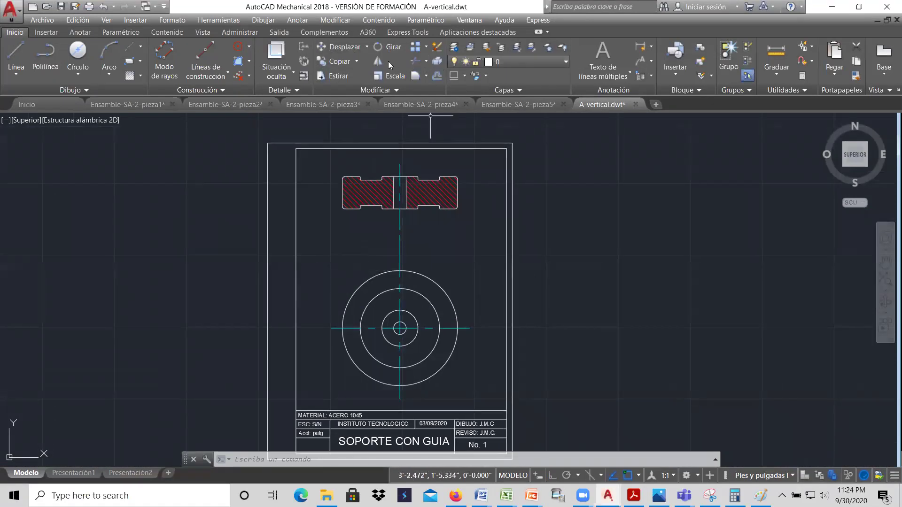
click(347, 48)
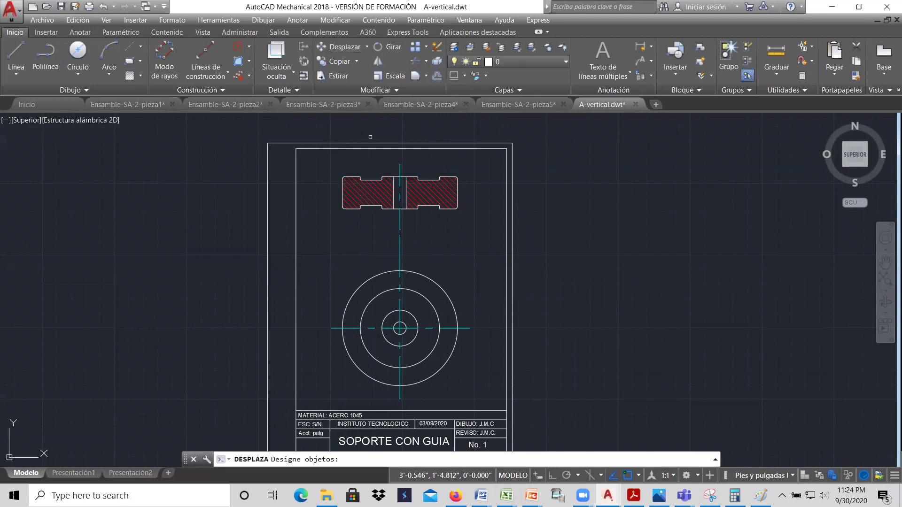
drag(327, 163, 471, 226)
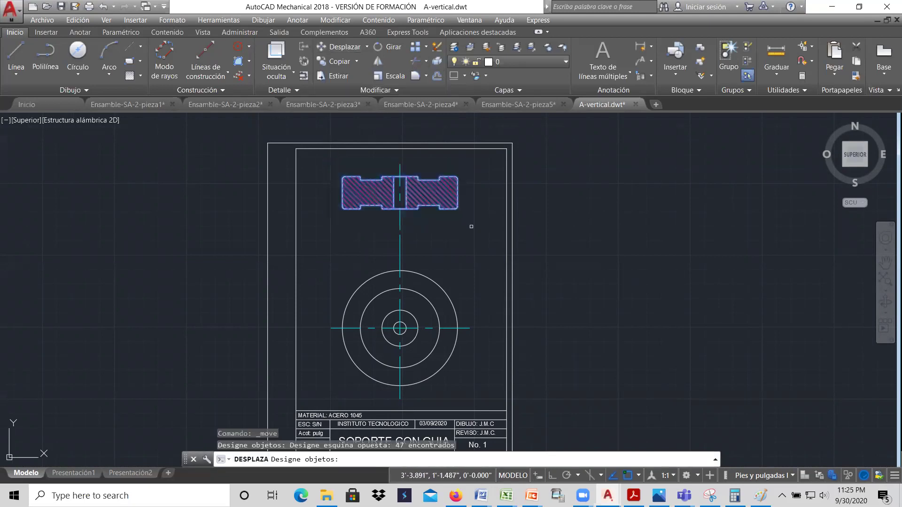
key(Return)
click(488, 169)
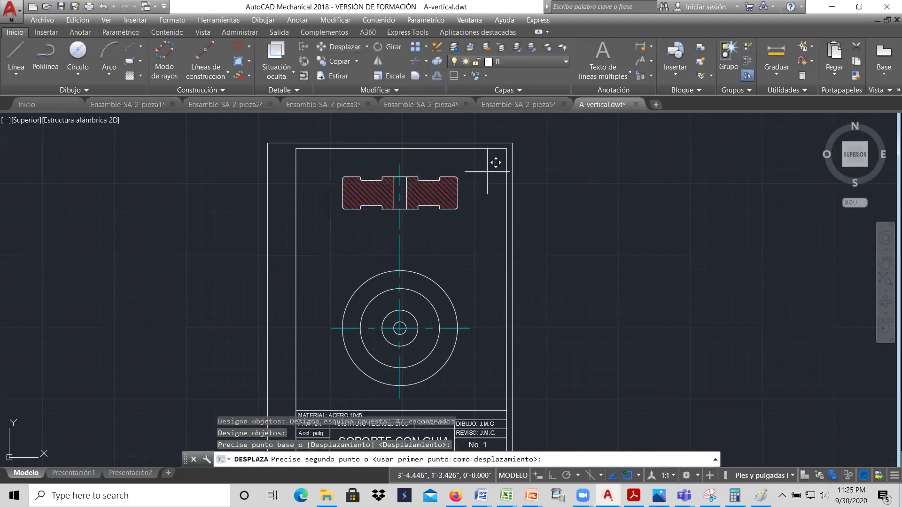
click(550, 475)
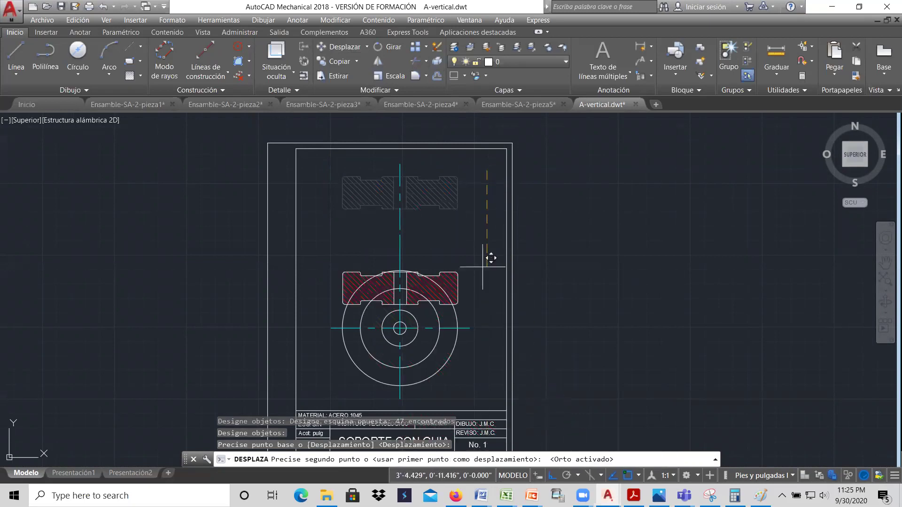
click(477, 190)
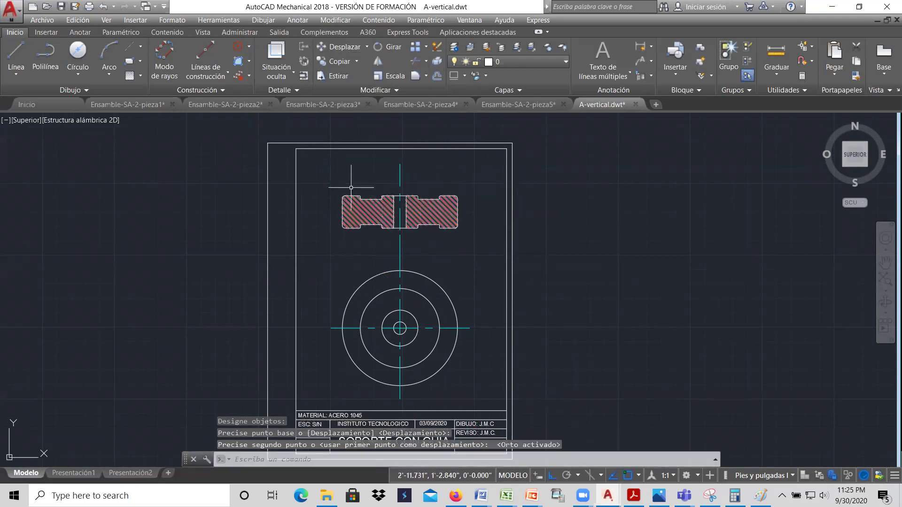
Clear the existing material from the title block's material text, keeping only the MATERIAL: label
scroll(400, 241, down, 1)
scroll(413, 263, up, 1)
scroll(421, 307, down, 4)
scroll(390, 281, up, 2)
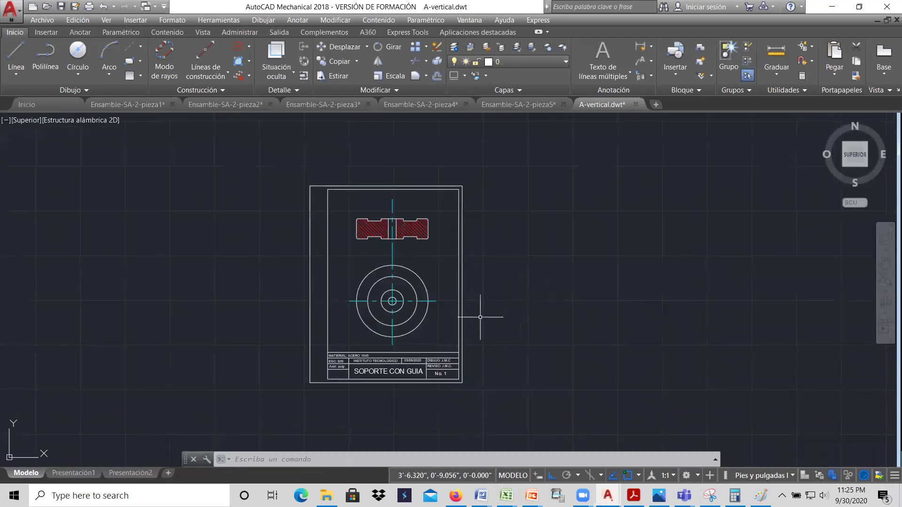
scroll(356, 366, up, 6)
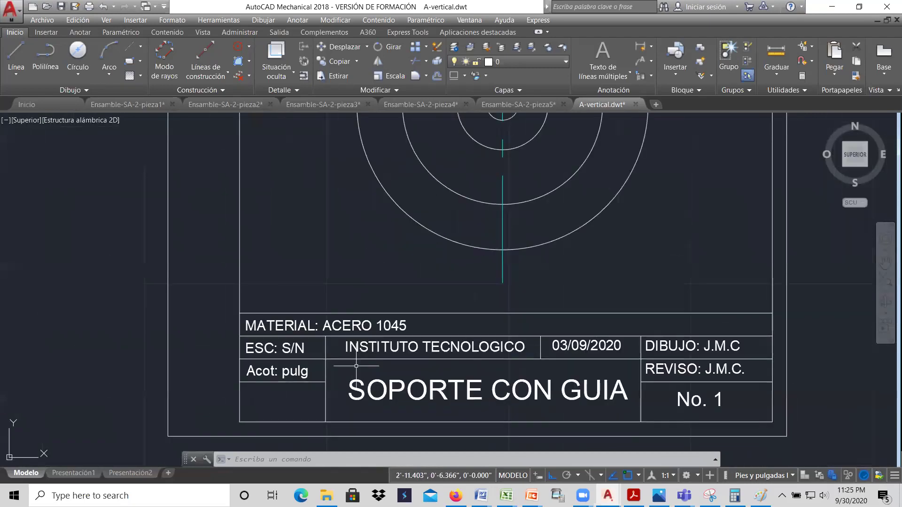
scroll(356, 366, up, 2)
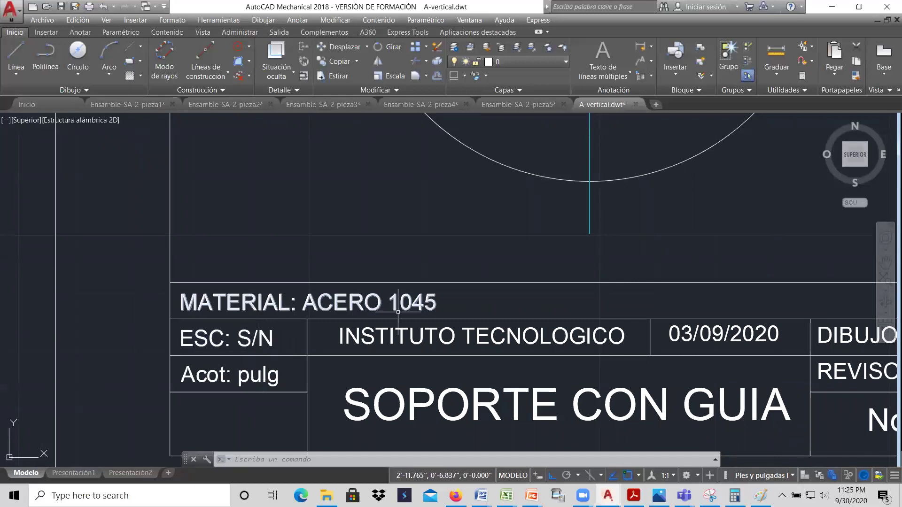
double_click(431, 305)
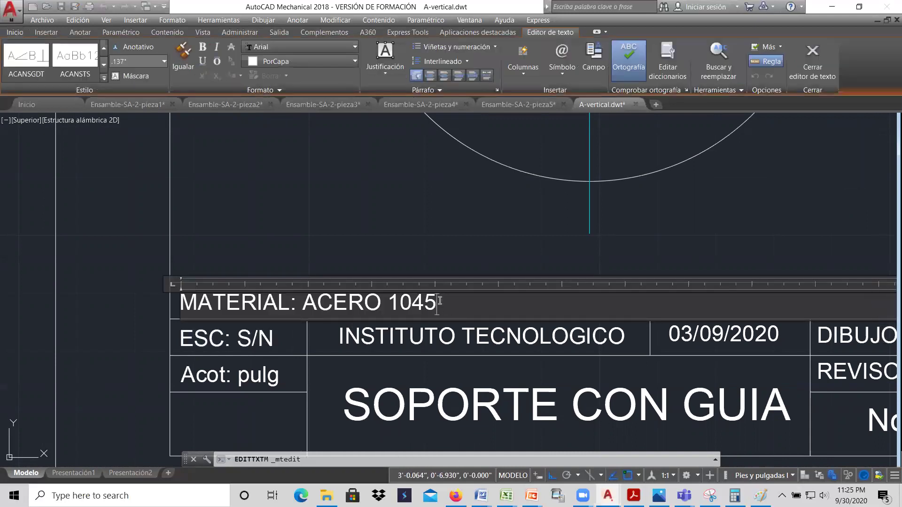
key(BackSpace)
key(BackSpace)
key(BackSpace)
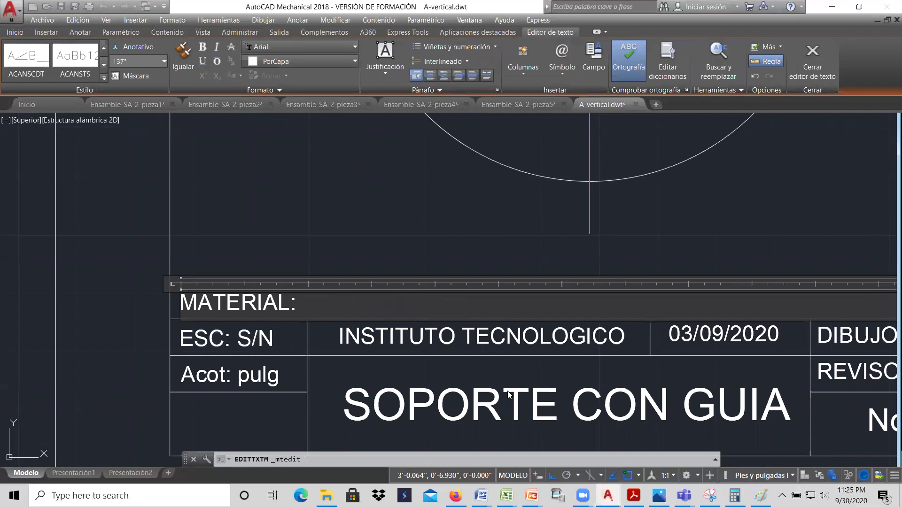
Look up the wheel's material in the Word document Documento3 and enter CAUCHO ENDURECIDO after the MATERIAL: label
mouse_move(481, 495)
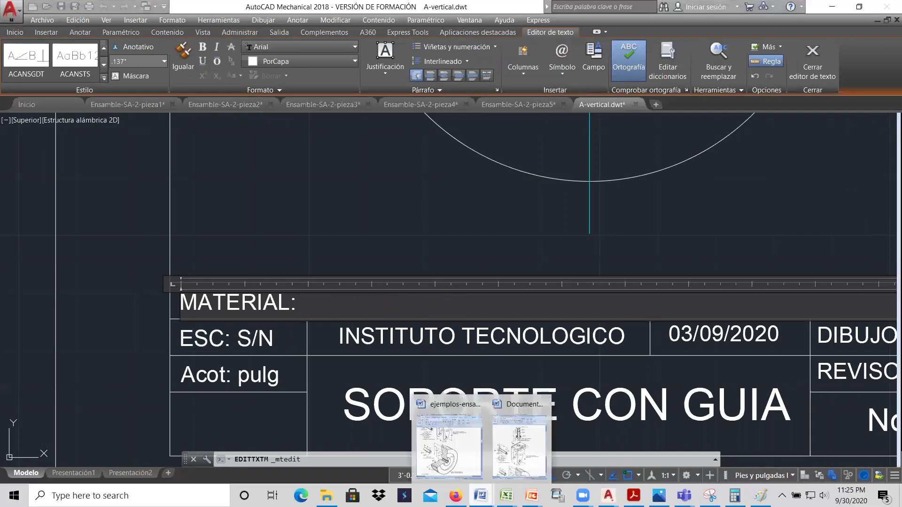
click(468, 466)
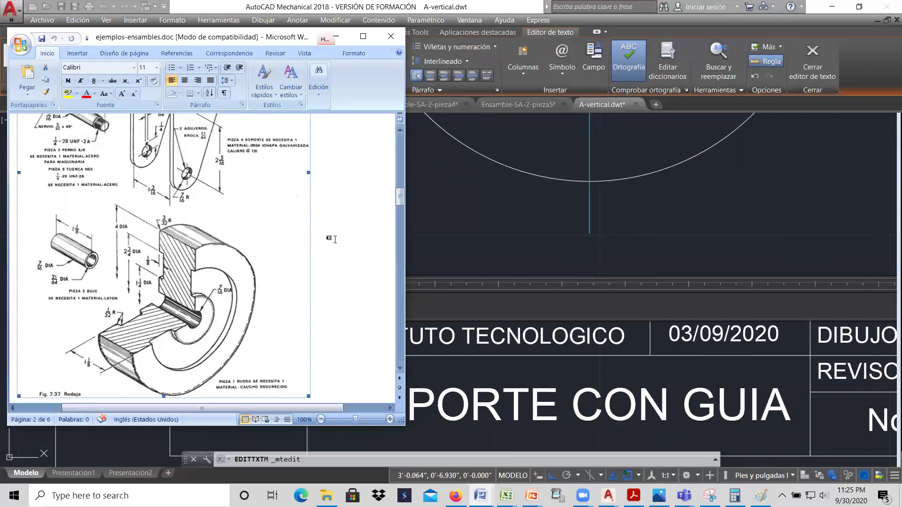
click(336, 36)
mouse_move(480, 496)
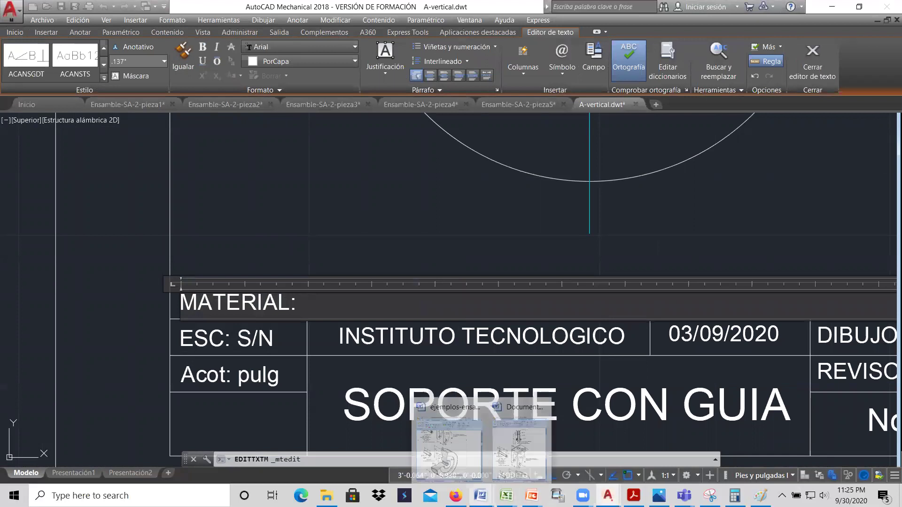
click(516, 435)
scroll(235, 324, down, 8)
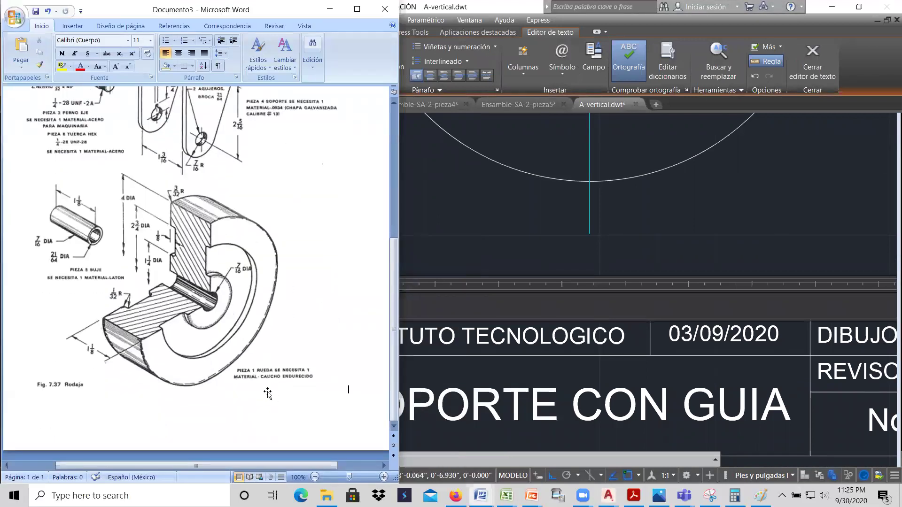
click(441, 320)
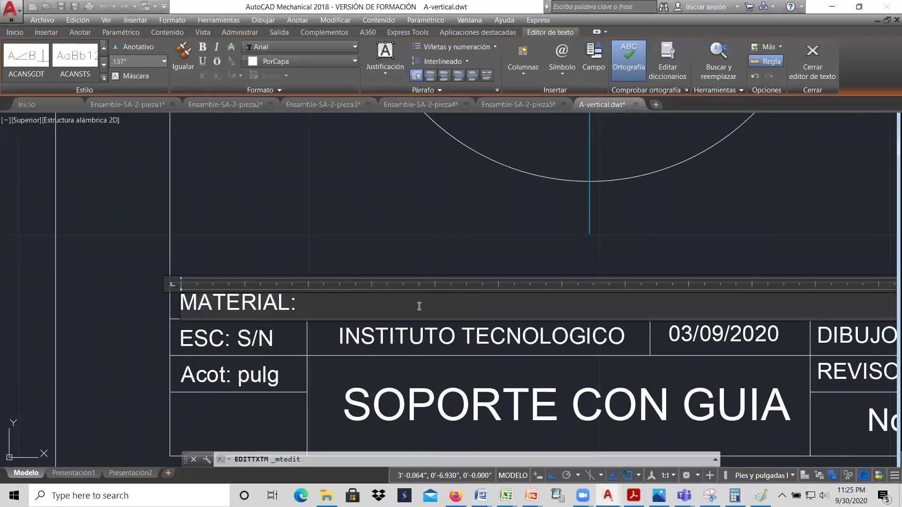
text(CAUCH)
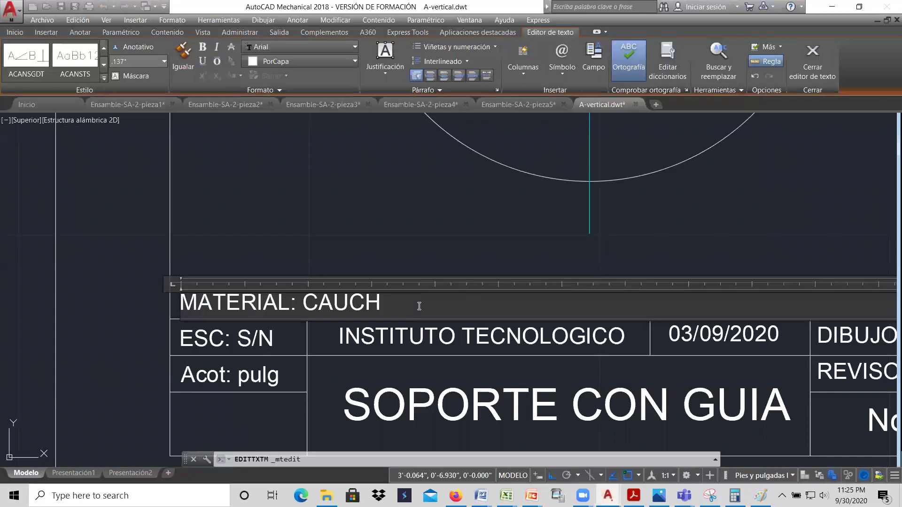
text(O ENDURECIDO)
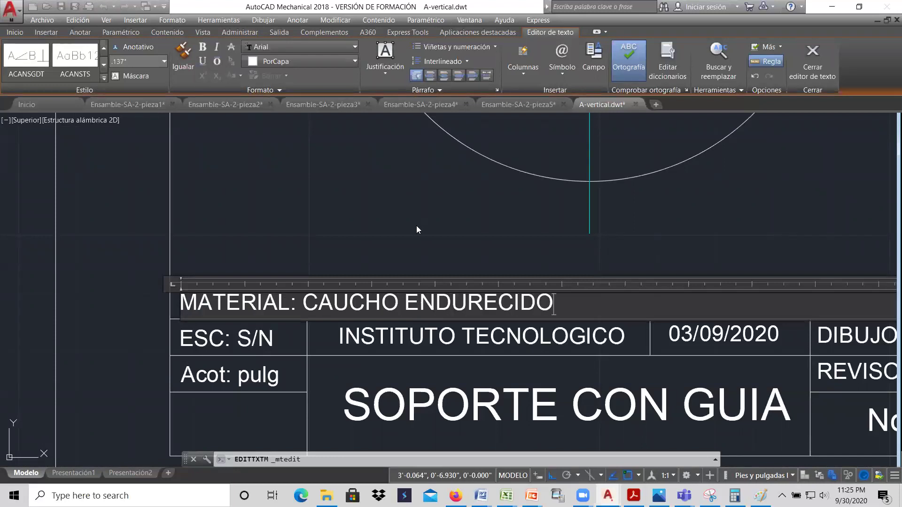
click(404, 217)
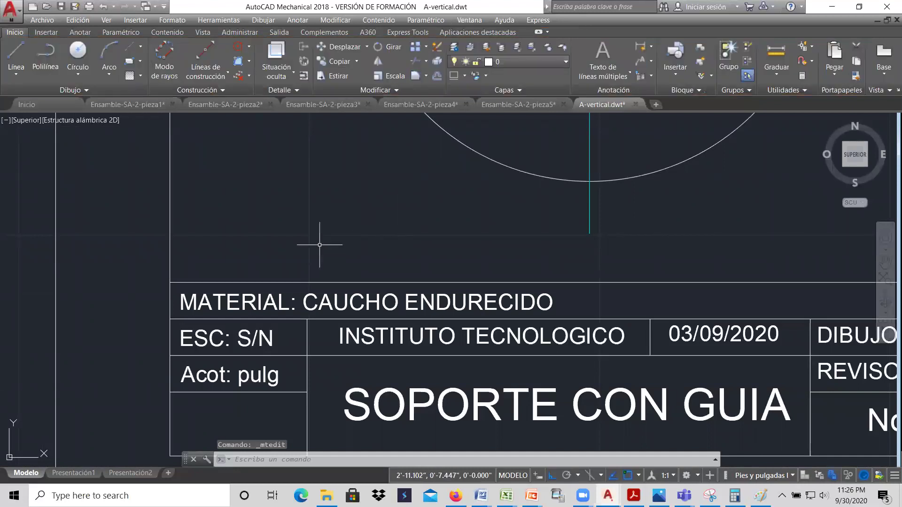
Check the wheel's part name in the Word document Documento3 and replace the title block's drawing title with RUEDA
scroll(297, 324, down, 4)
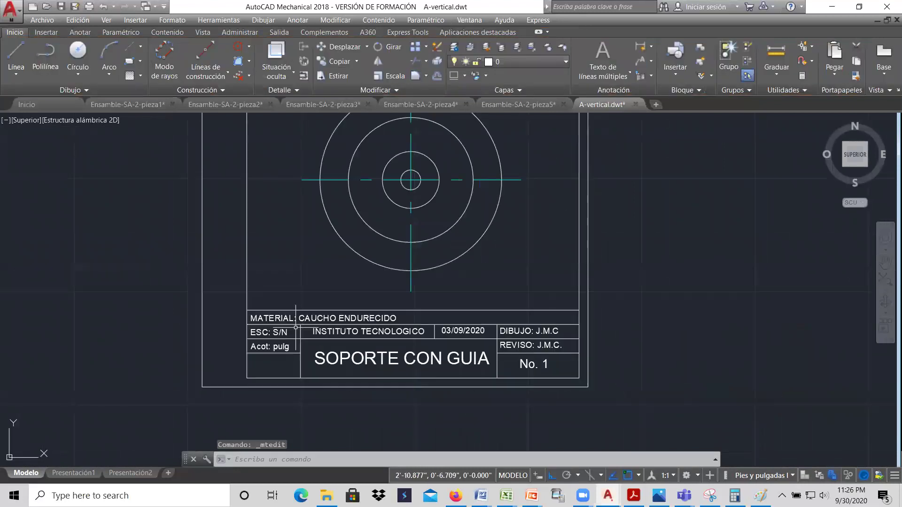
scroll(299, 328, up, 4)
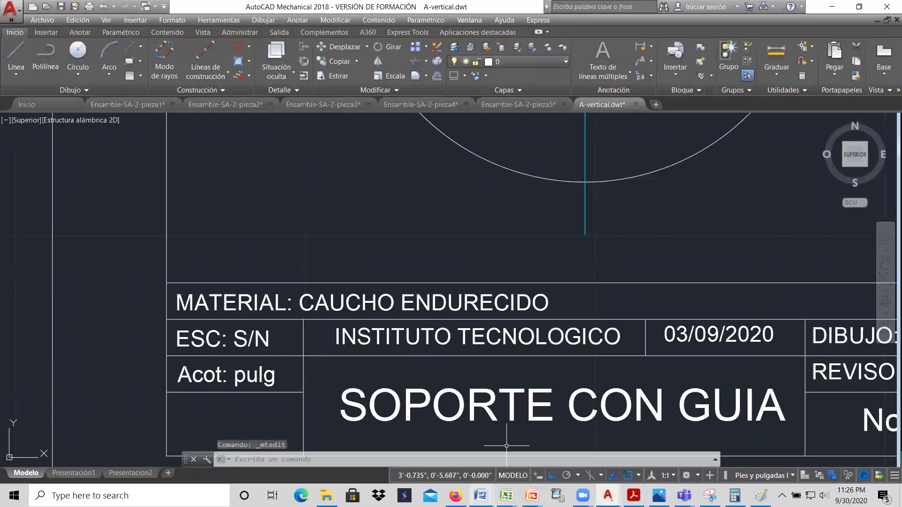
mouse_move(480, 496)
click(520, 441)
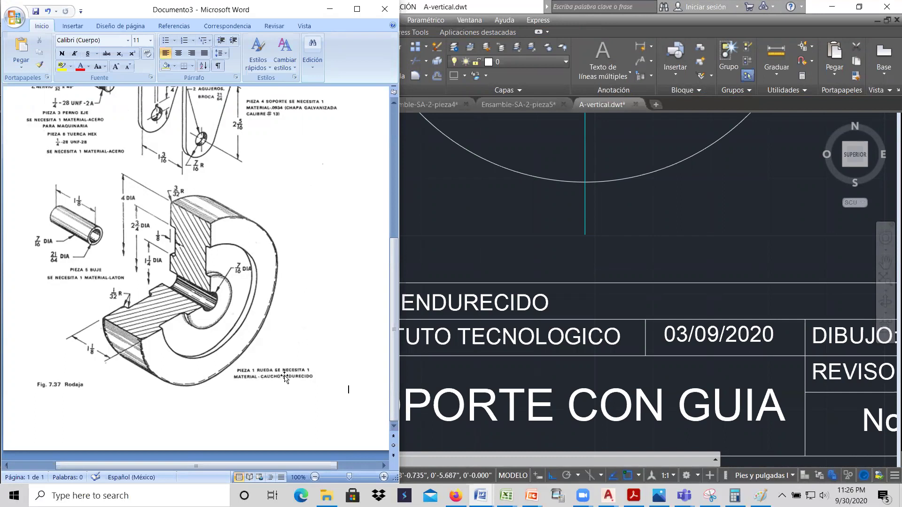
click(656, 398)
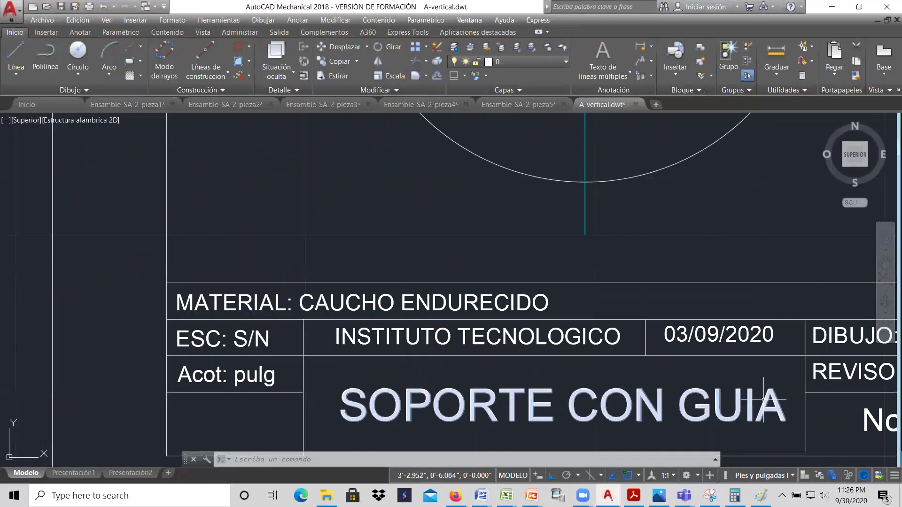
double_click(656, 398)
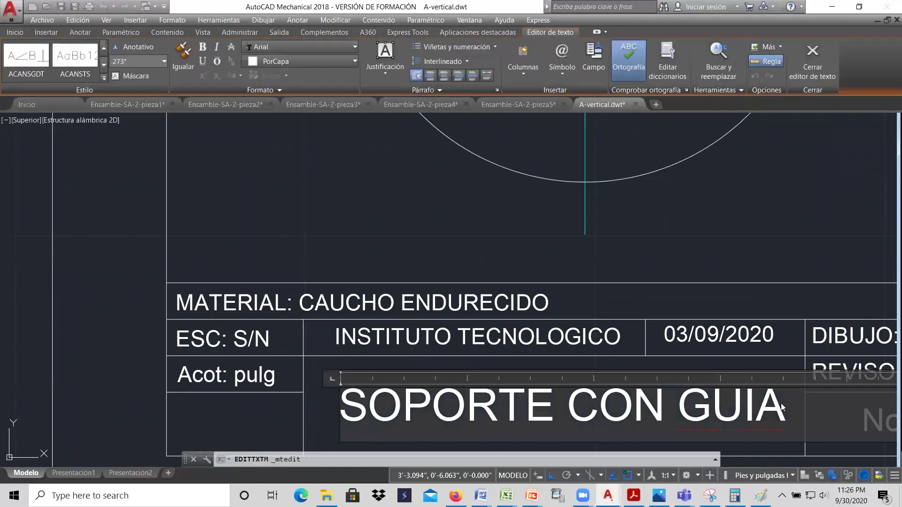
key(BackSpace)
key(BackSpace)
key(BackSpace)
key(BackSpace)
key(BackSpace)
key(BackSpace)
key(BackSpace)
key(BackSpace)
key(BackSpace)
key(BackSpace)
key(BackSpace)
key(BackSpace)
key(BackSpace)
key(BackSpace)
key(BackSpace)
key(BackSpace)
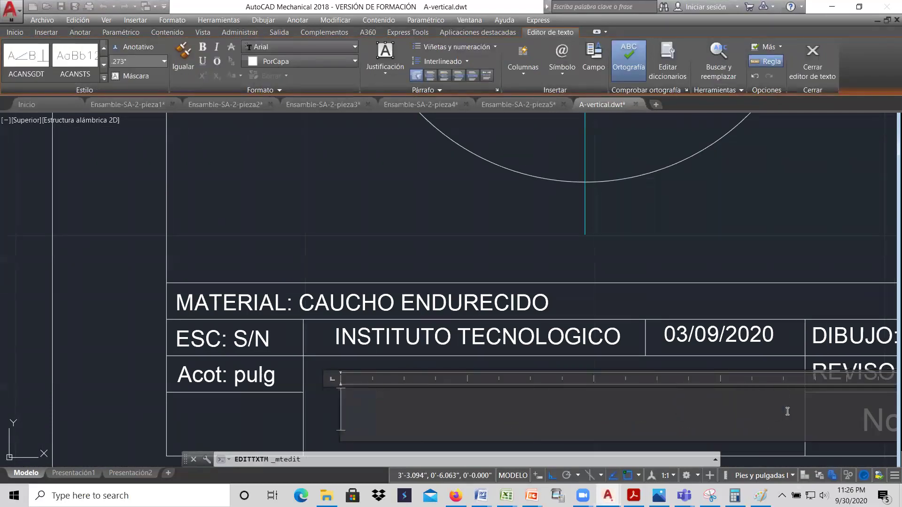
text(RUEDA)
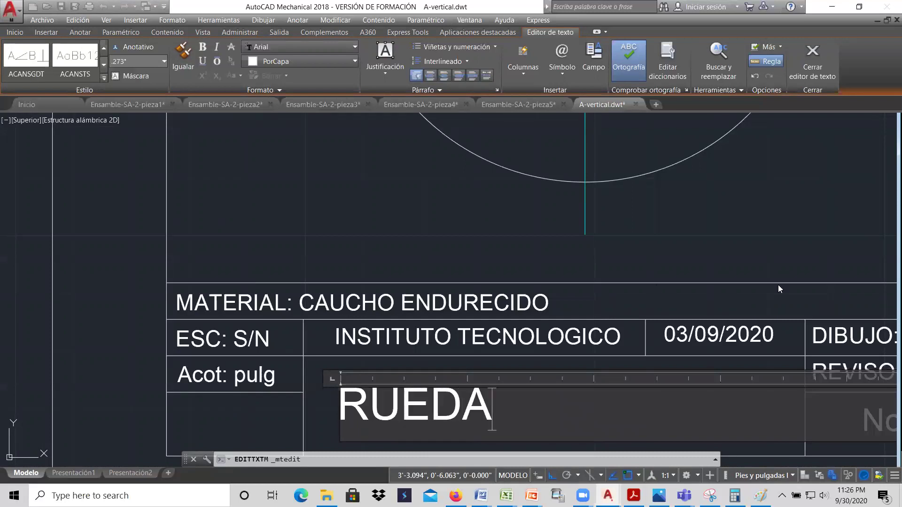
click(530, 246)
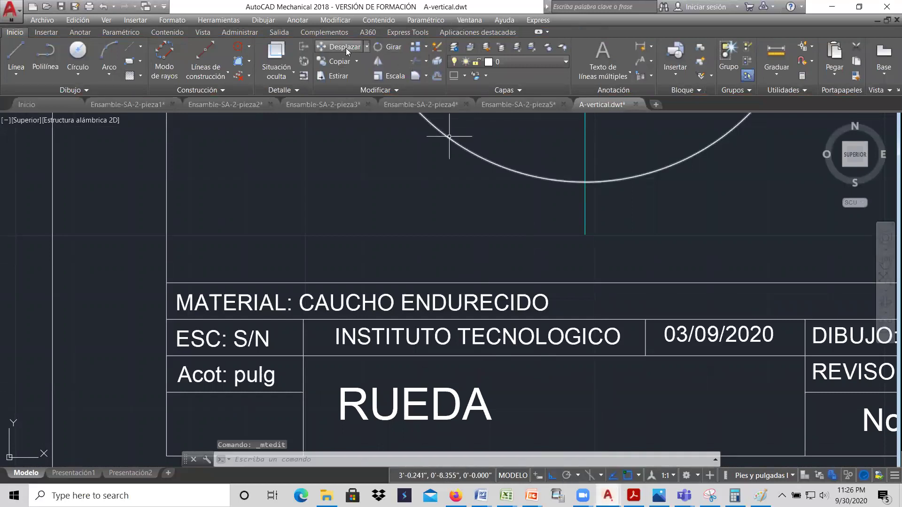
Move the RUEDA title horizontally with Ortho on to centre it in its title block cell
text(d)
key(Return)
click(444, 388)
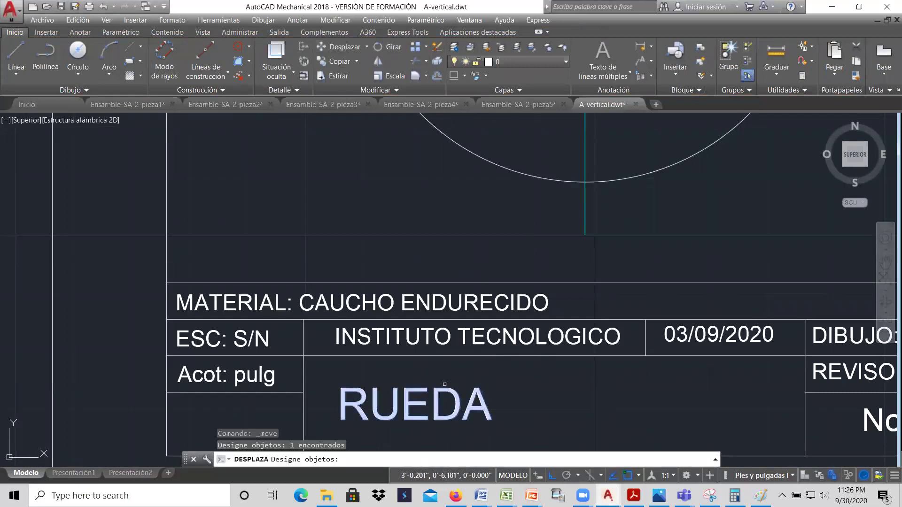
key(Return)
click(269, 197)
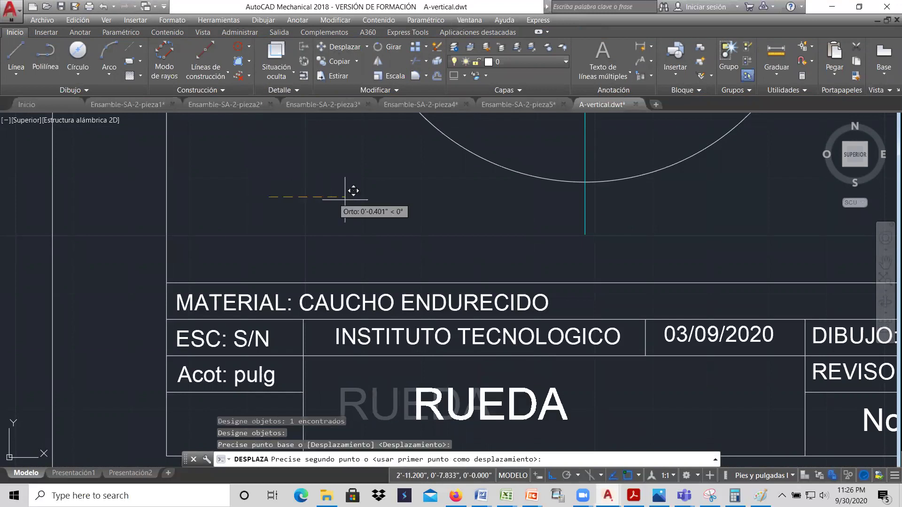
click(422, 196)
scroll(269, 246, down, 4)
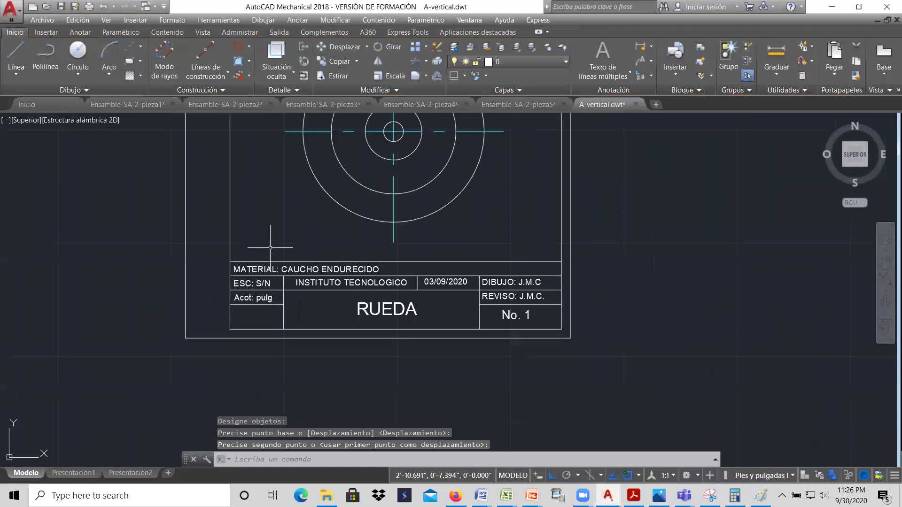
Replace the No. 1 drawing number in the wheel's title block with R - 1
scroll(353, 258, up, 2)
scroll(402, 341, up, 2)
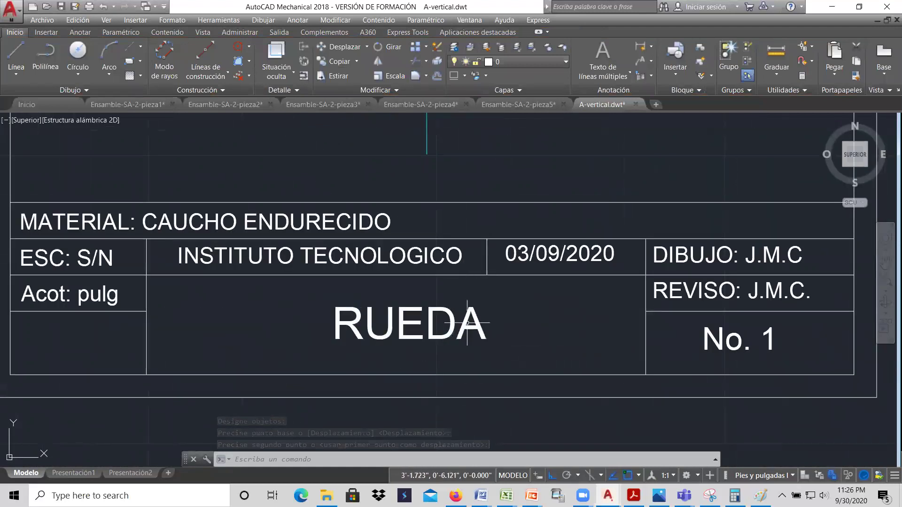
double_click(724, 338)
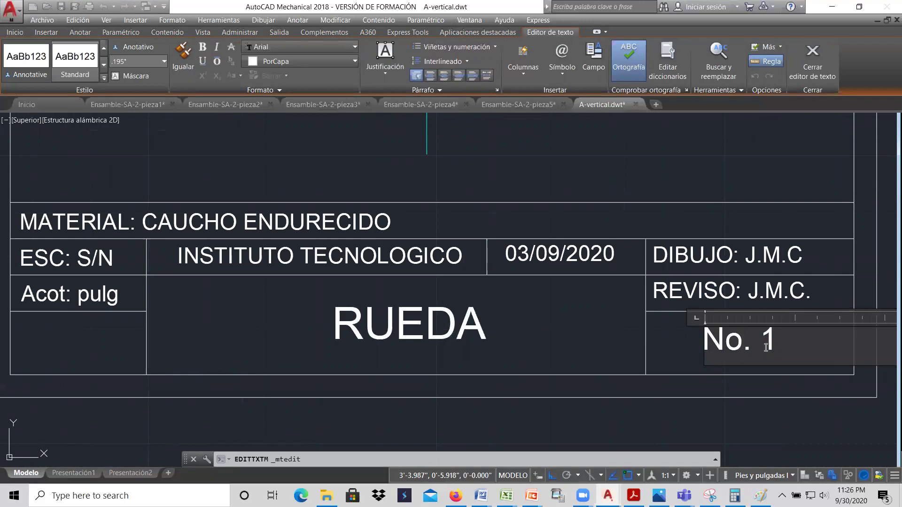
key(BackSpace)
key(BackSpace)
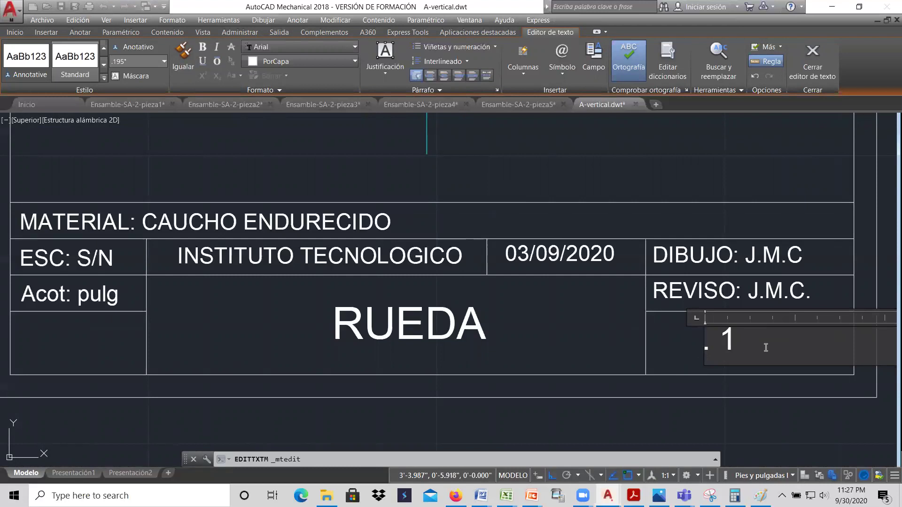
text(R )
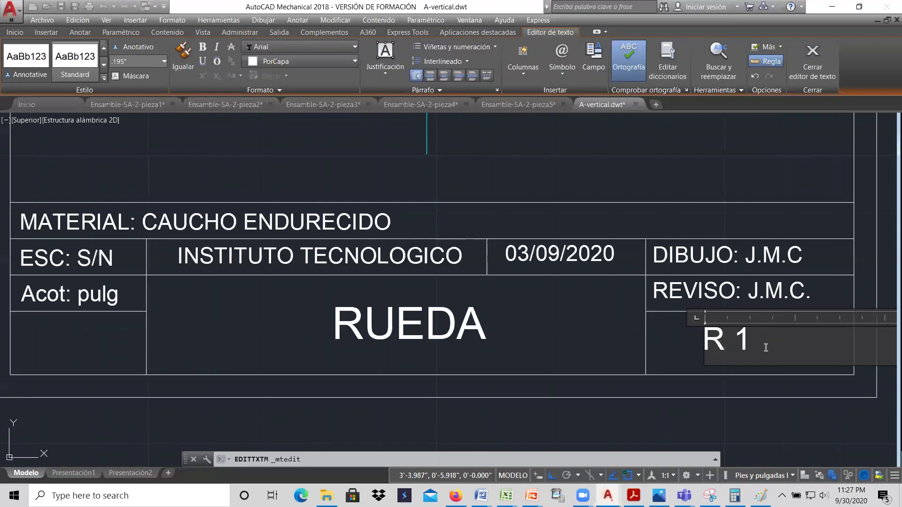
text(-)
click(657, 348)
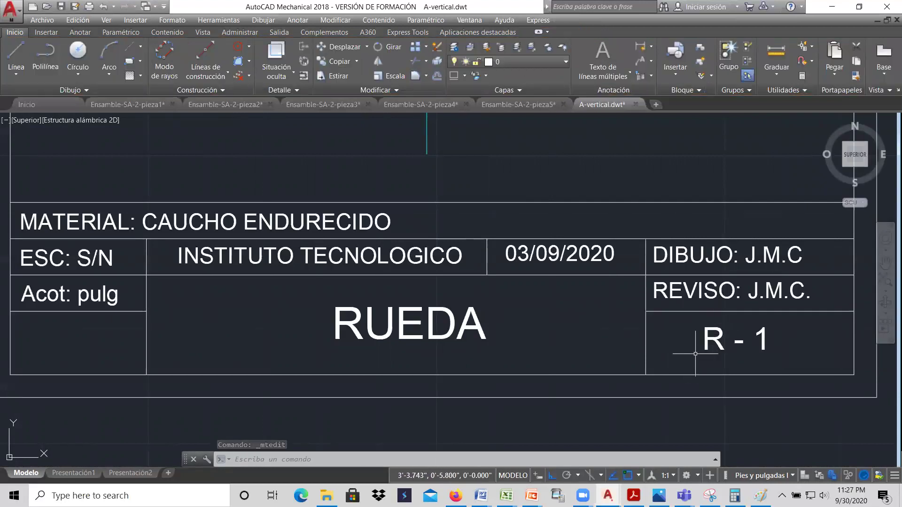
Examine the wheel sheet's drawing number, title block and both views on the vertical format
scroll(683, 391, down, 6)
scroll(677, 392, down, 2)
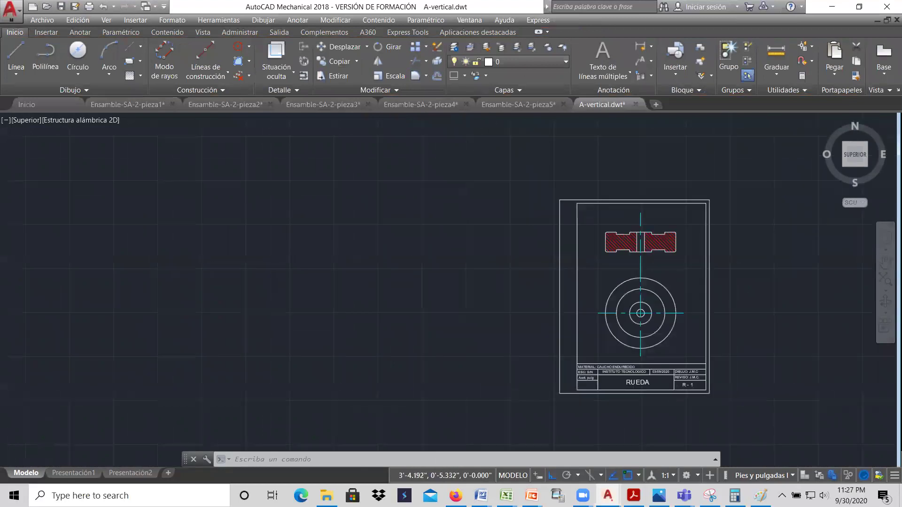
scroll(684, 393, up, 9)
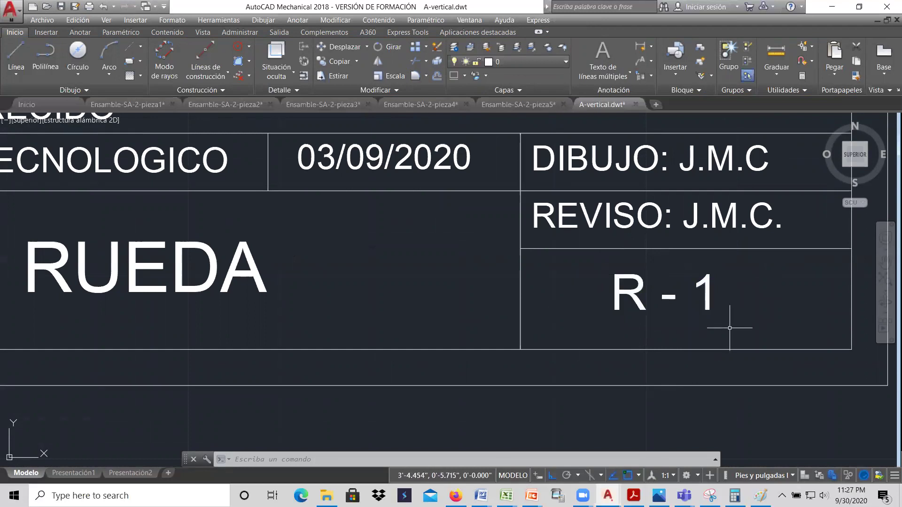
scroll(582, 308, down, 5)
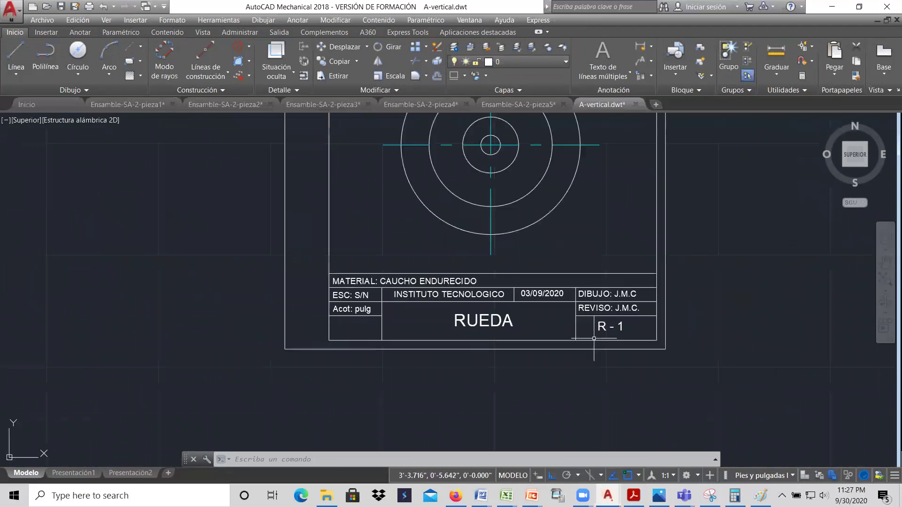
scroll(620, 350, down, 2)
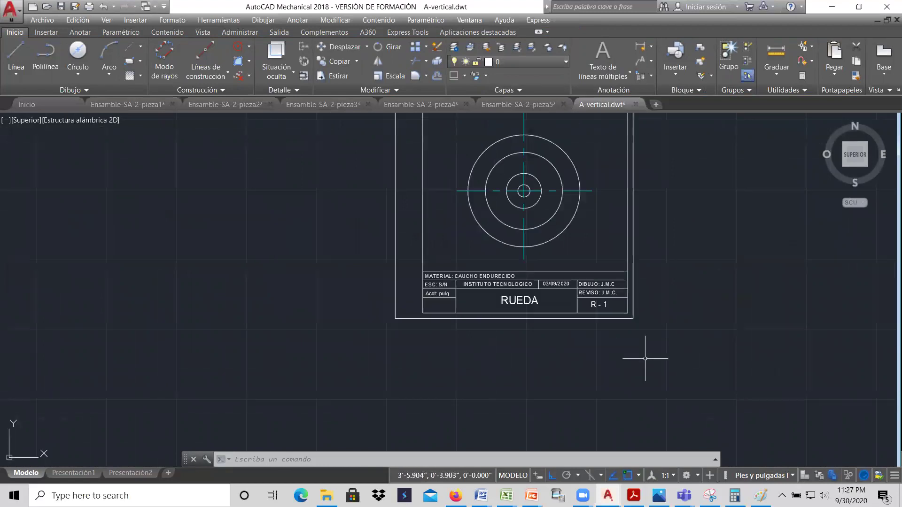
scroll(641, 329, down, 1)
scroll(691, 242, down, 4)
scroll(705, 171, up, 4)
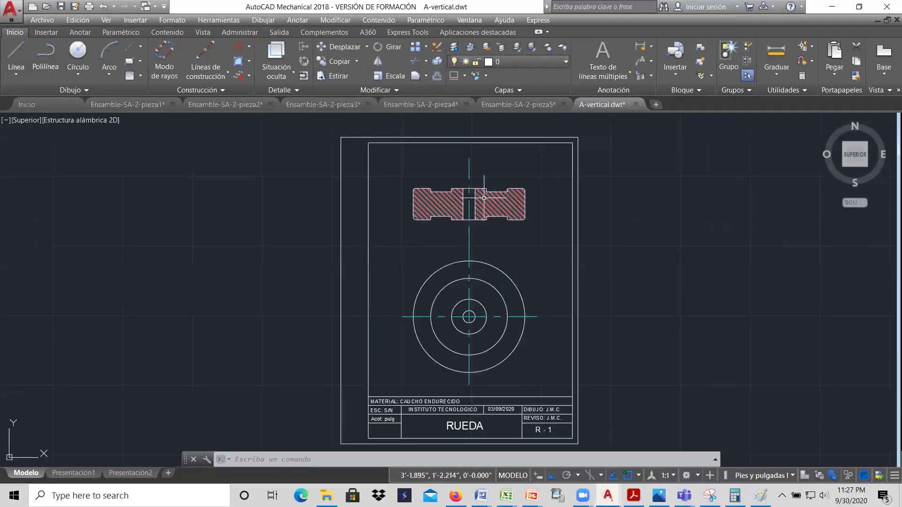
Copy the whole pin drawing with its centre line from Ensamble-SA-2-pieza2 to the clipboard
click(219, 105)
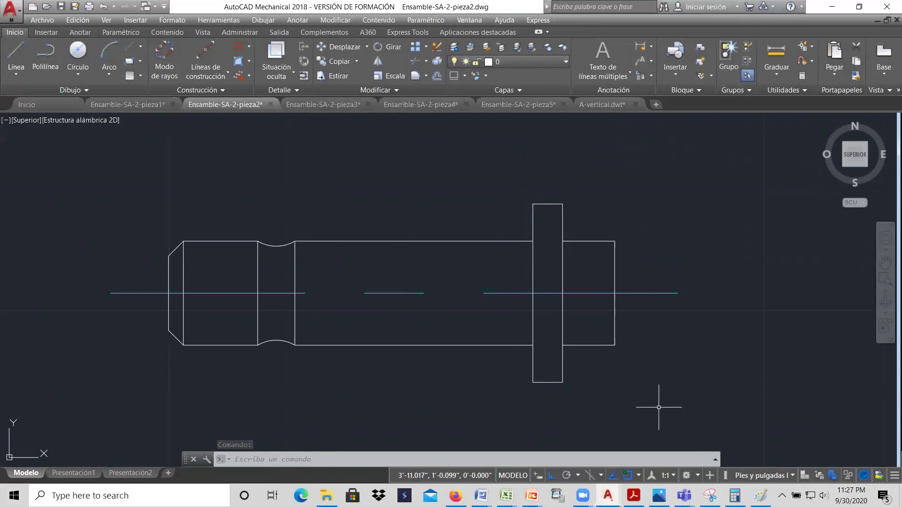
click(704, 414)
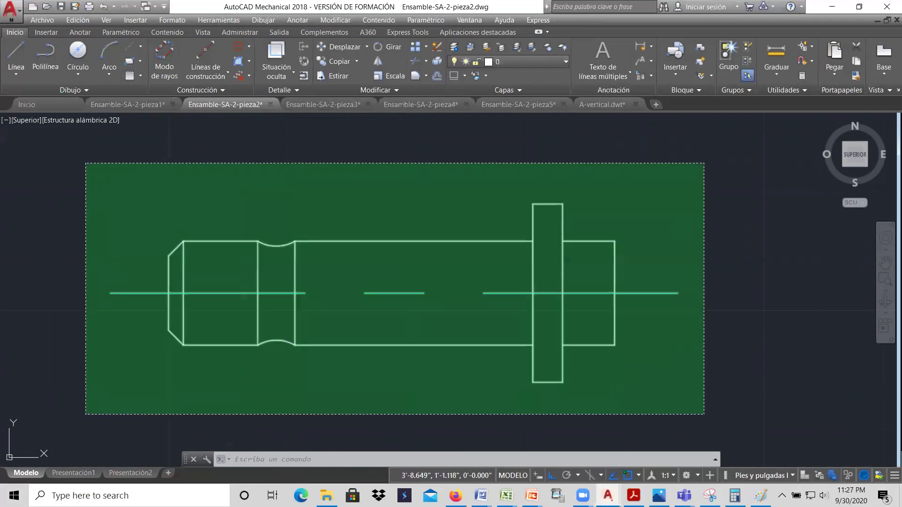
click(62, 140)
right_click(120, 161)
mouse_move(148, 177)
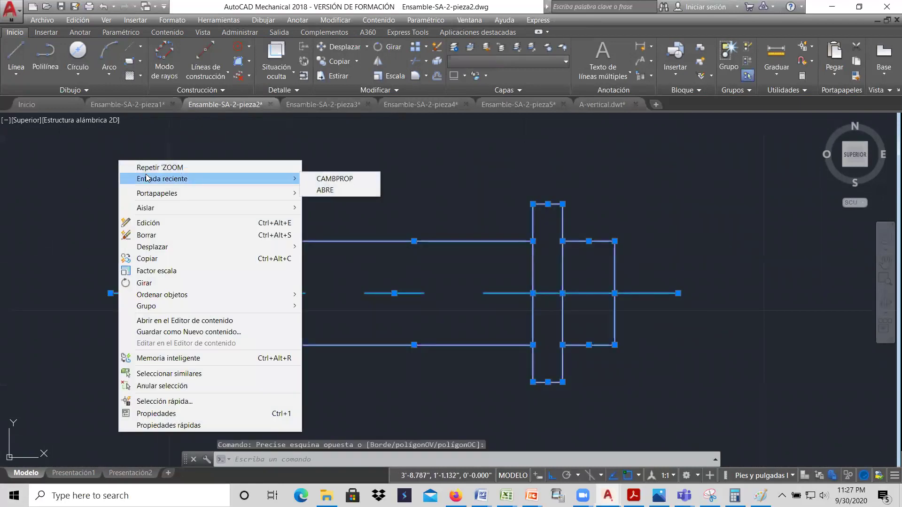
key(Escape)
key(Escape)
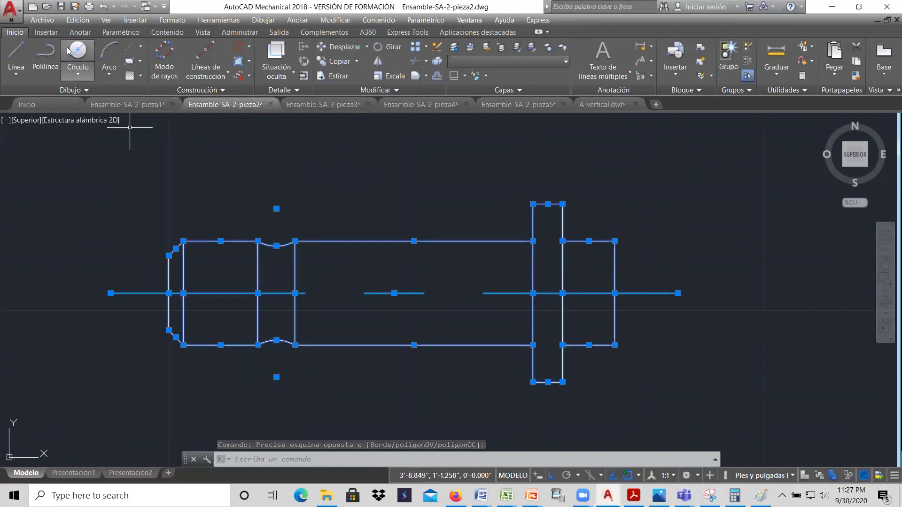
click(78, 20)
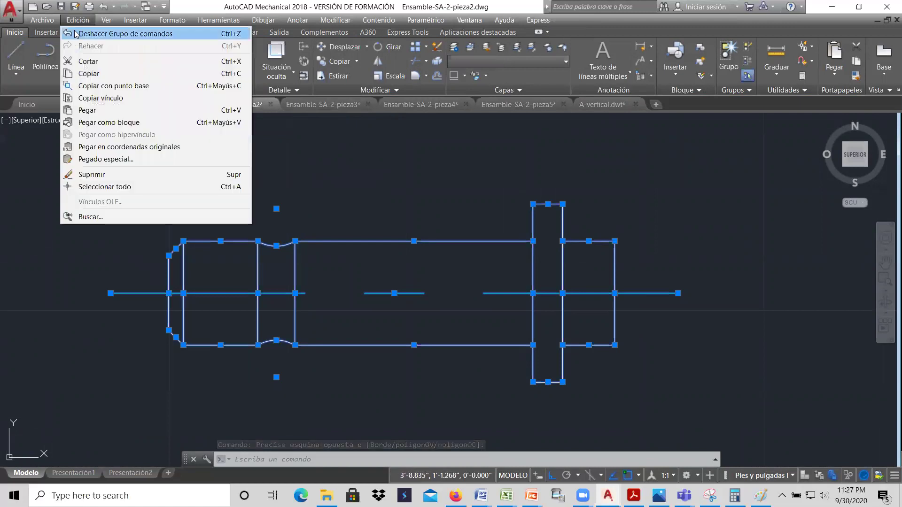
click(88, 74)
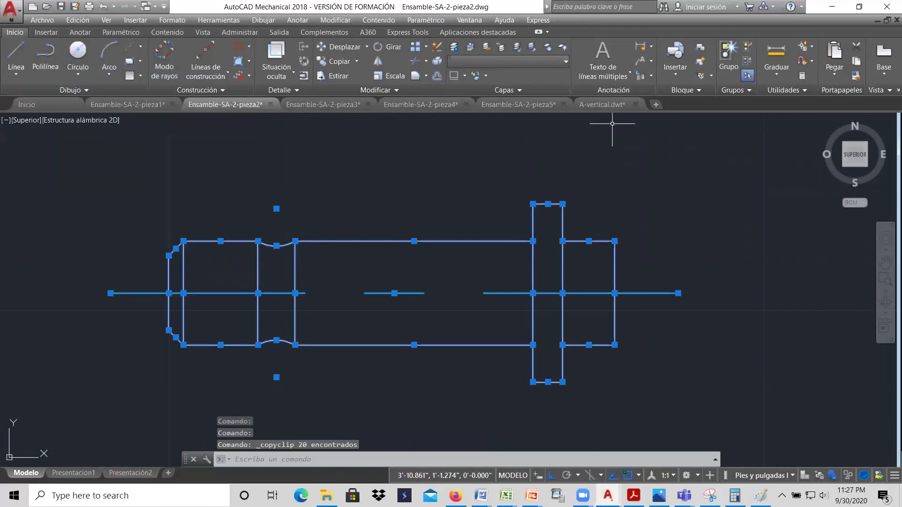
Paste the copied pin into the A-vertical drawing, in the empty space to the right of the wheel sheet
click(603, 104)
scroll(400, 211, down, 3)
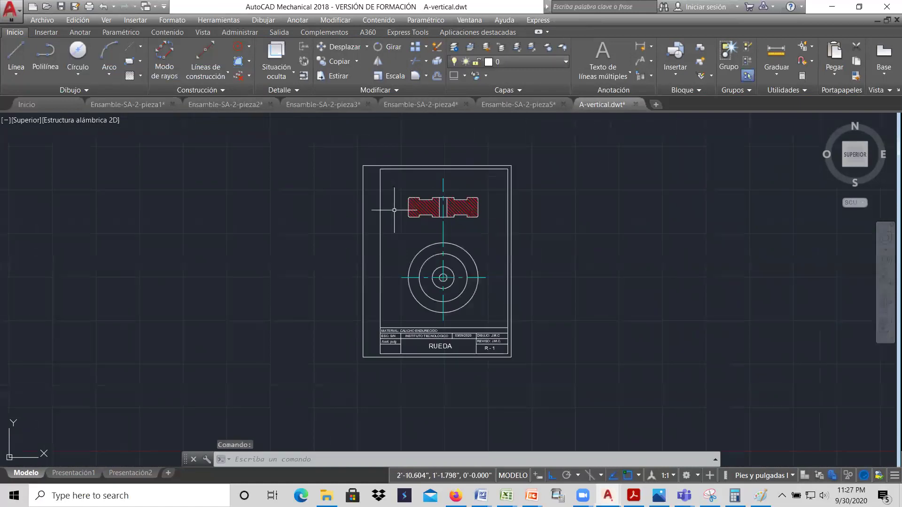
scroll(582, 215, up, 2)
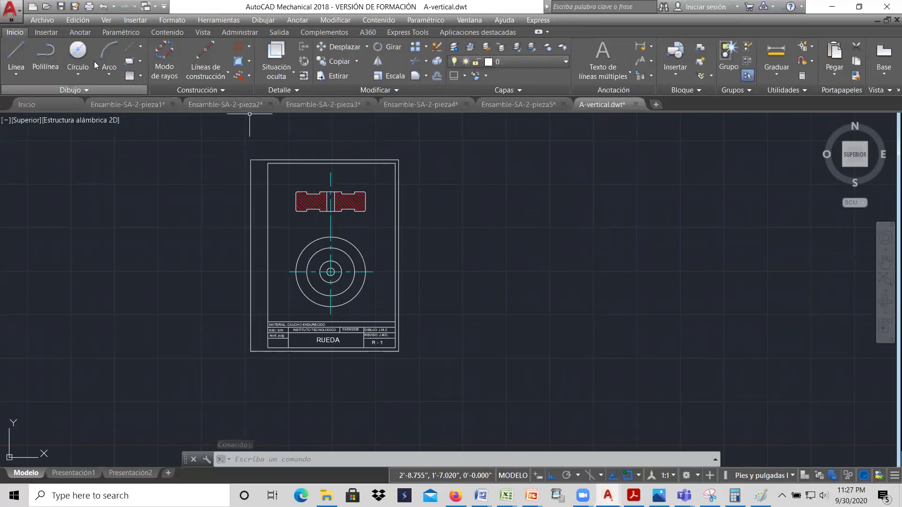
click(82, 23)
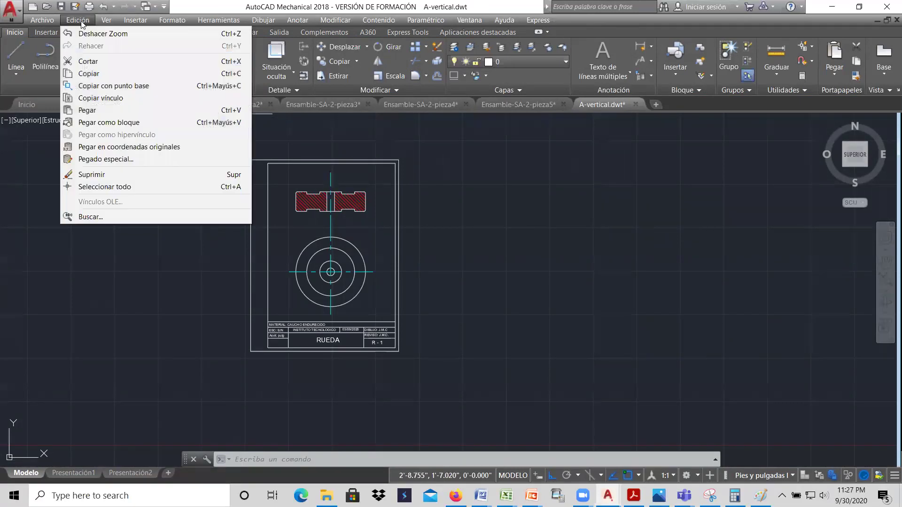
click(98, 110)
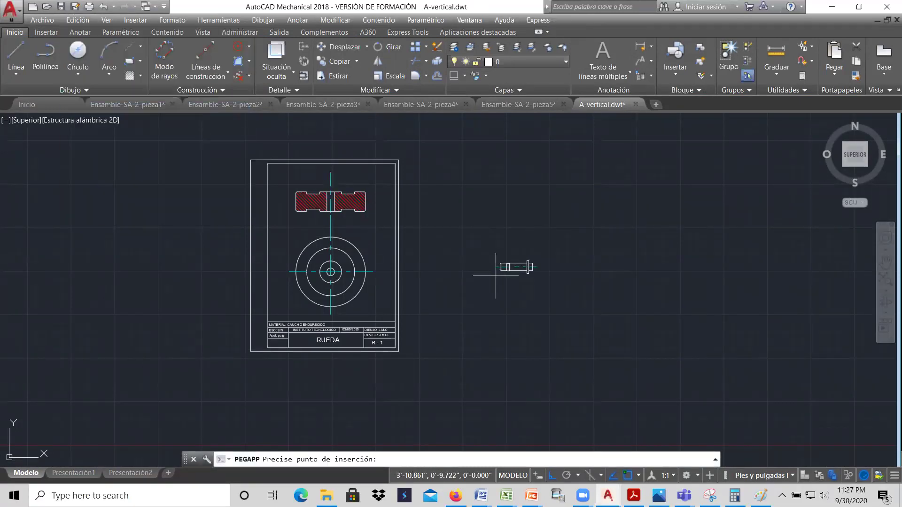
click(546, 239)
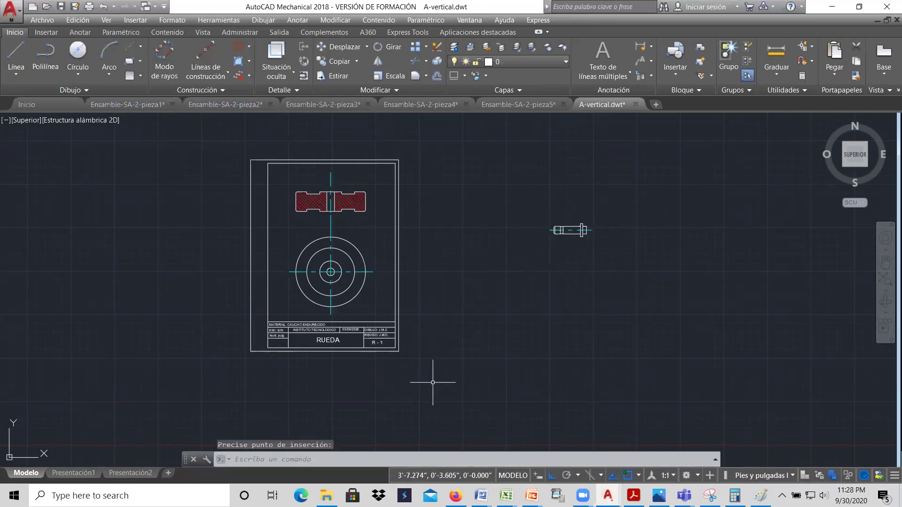
Copy the wheel sheet's frame and title block around the pasted pin with Ortho off, and erase the vertical centre line copied with them
click(337, 61)
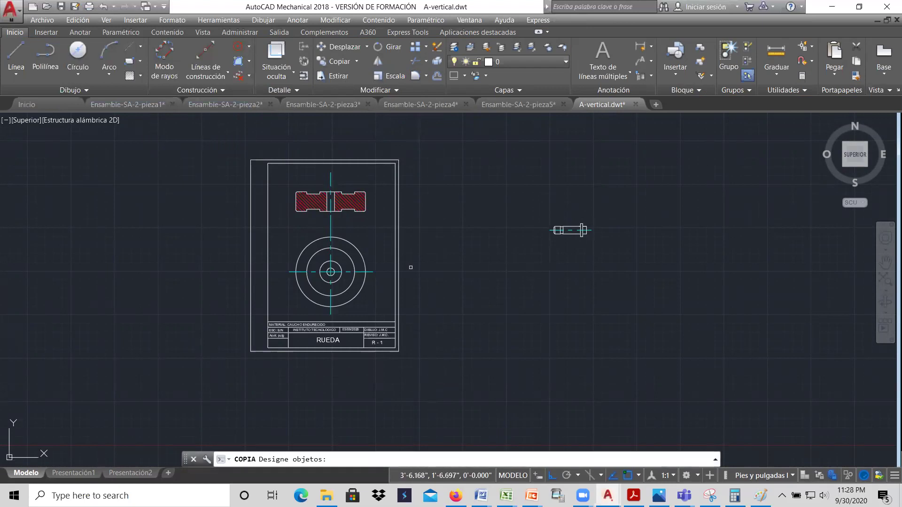
click(435, 374)
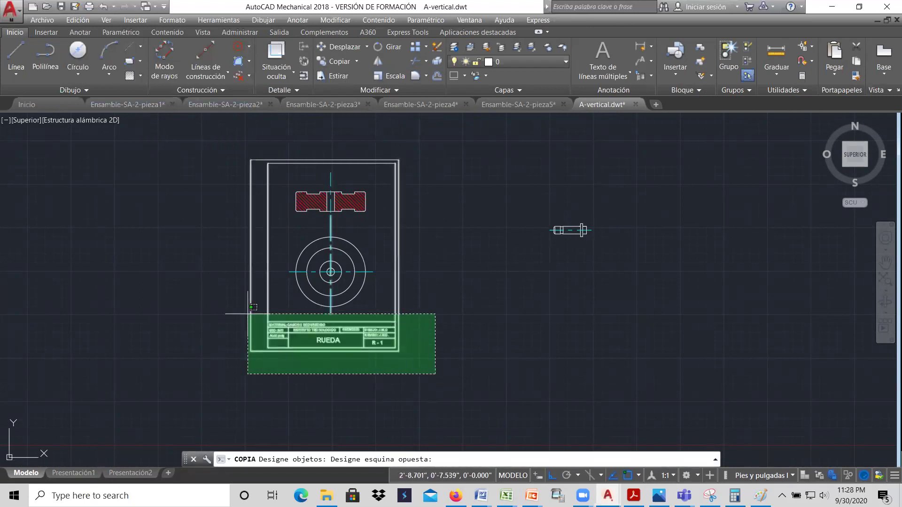
click(239, 314)
click(293, 170)
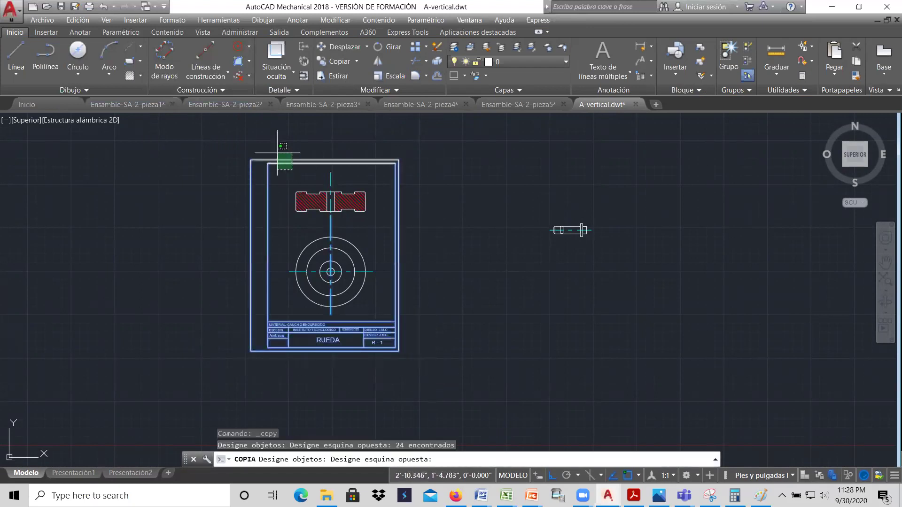
click(278, 153)
key(Return)
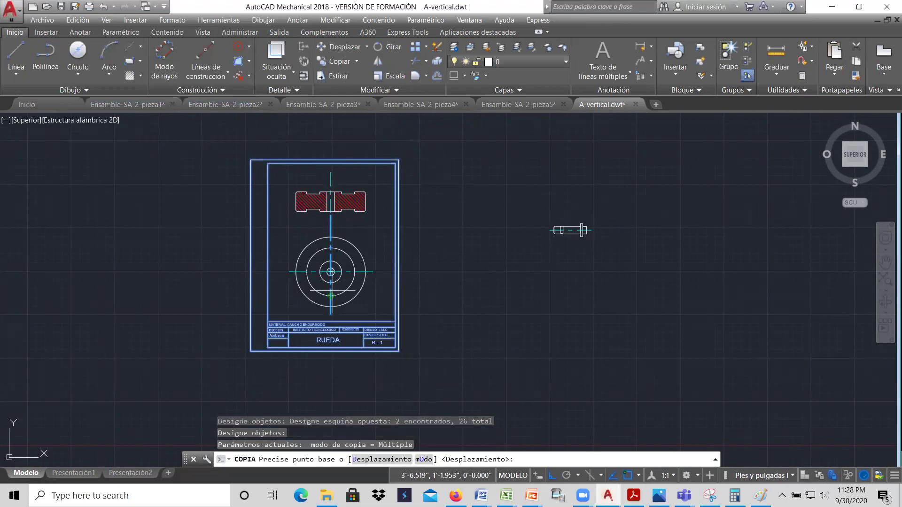
click(251, 351)
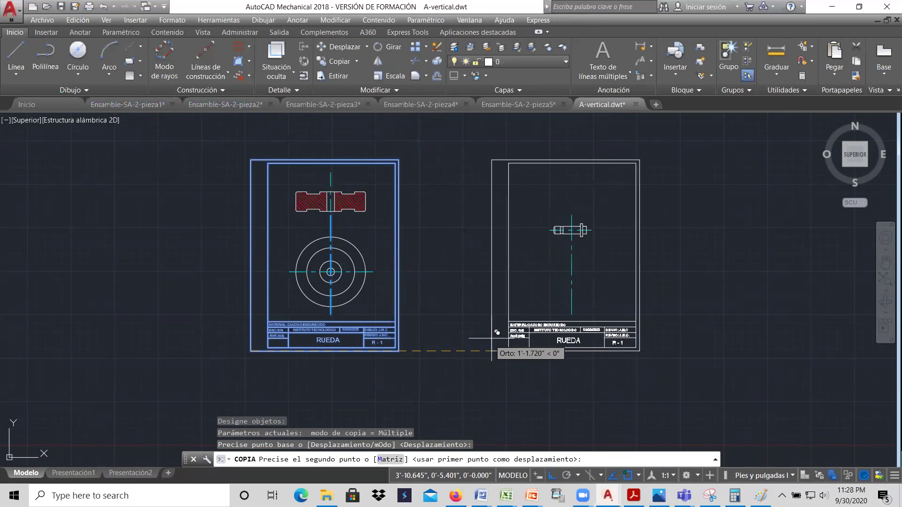
click(553, 476)
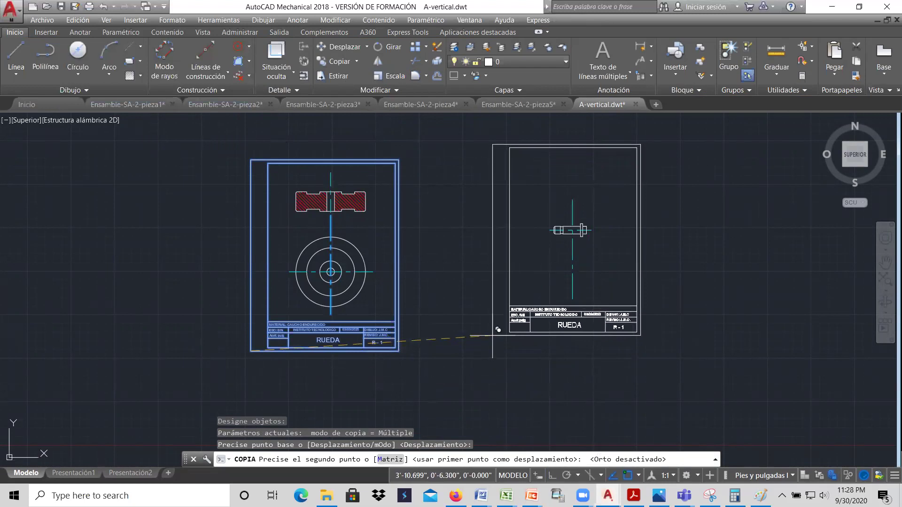
click(490, 335)
right_click(490, 336)
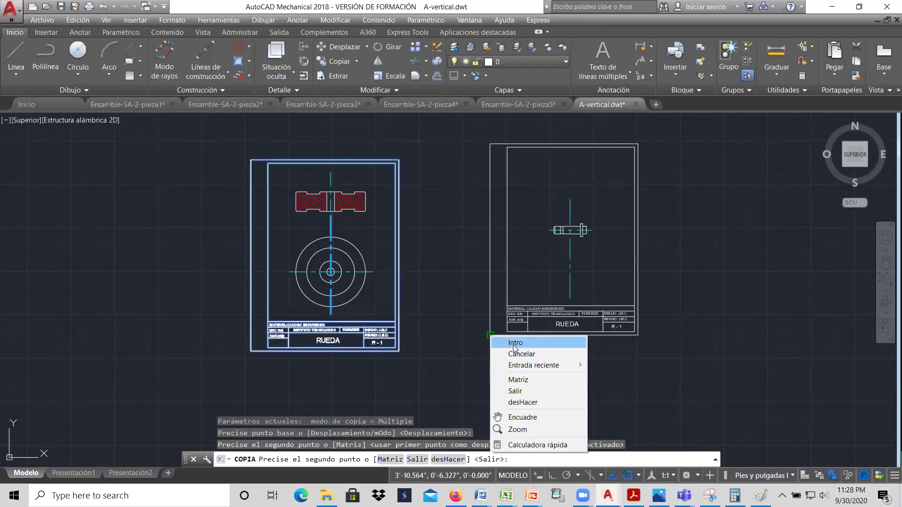
click(514, 347)
click(569, 288)
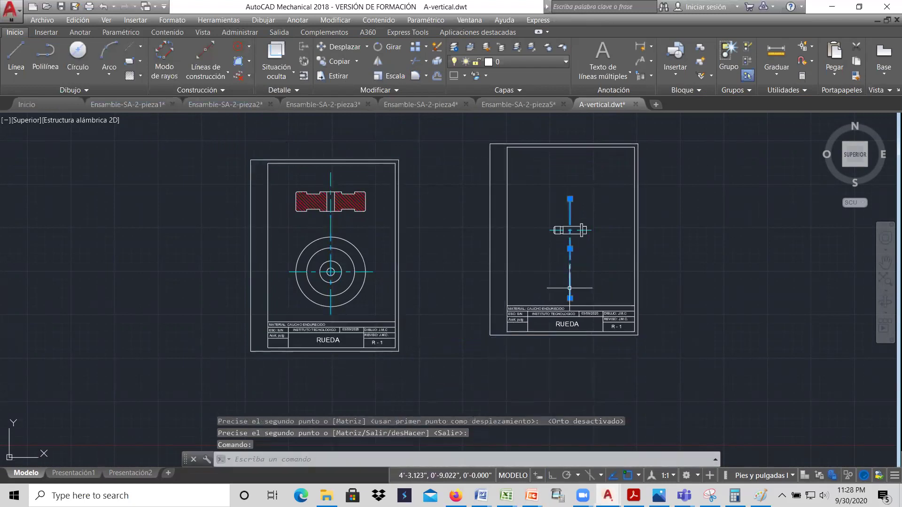
key(Delete)
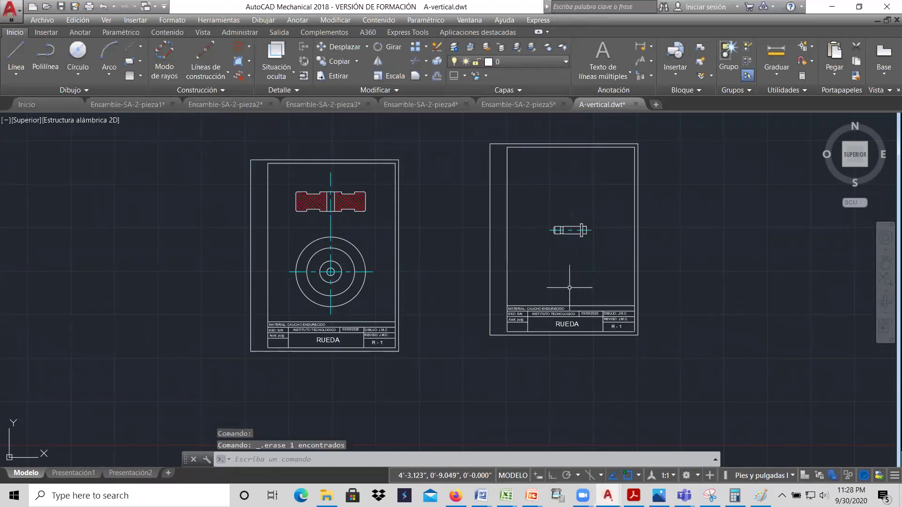
Look up piece 2's name in the Word document Documento3 and change the copied sheet's title from RUEDA to PARAL
scroll(586, 278, up, 2)
scroll(586, 278, up, 2)
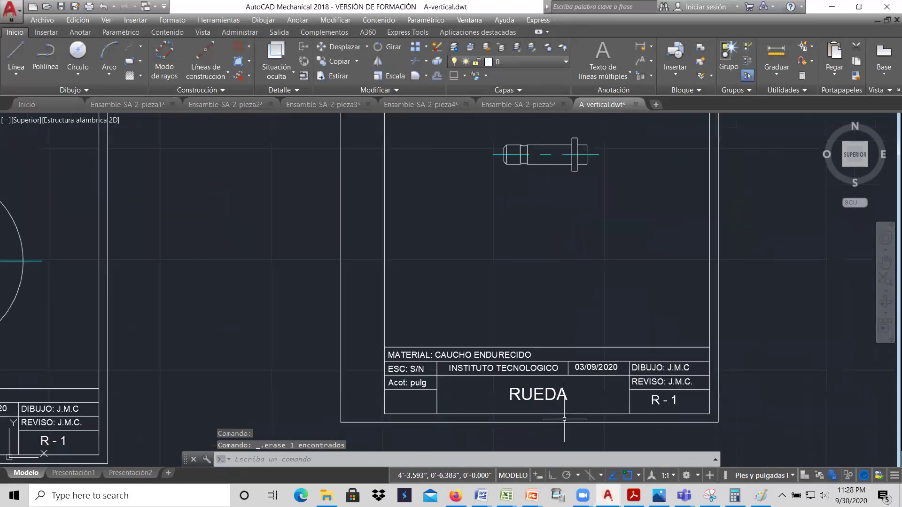
click(565, 394)
double_click(565, 394)
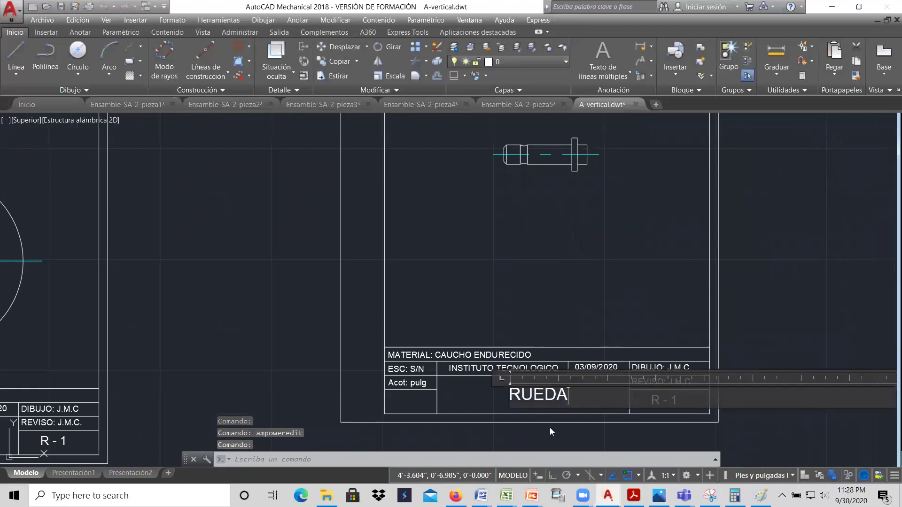
mouse_move(480, 495)
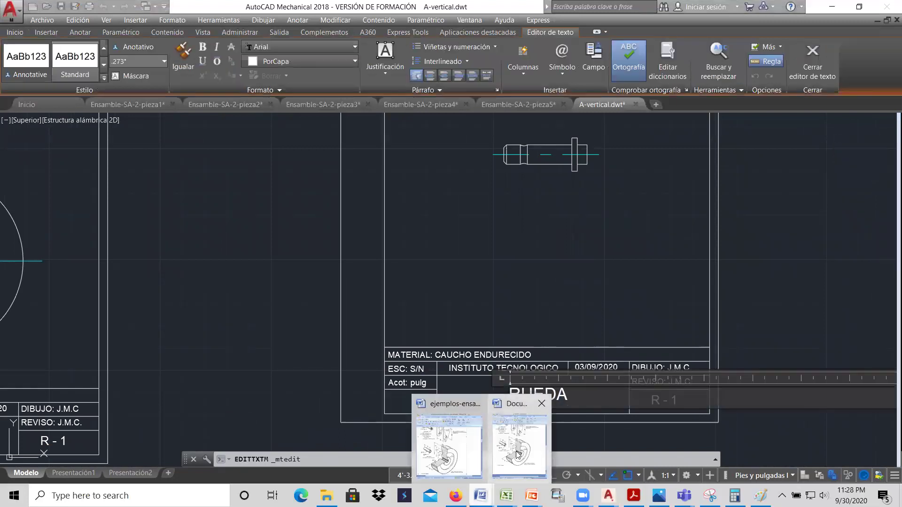
click(519, 437)
scroll(271, 203, up, 3)
scroll(270, 203, up, 3)
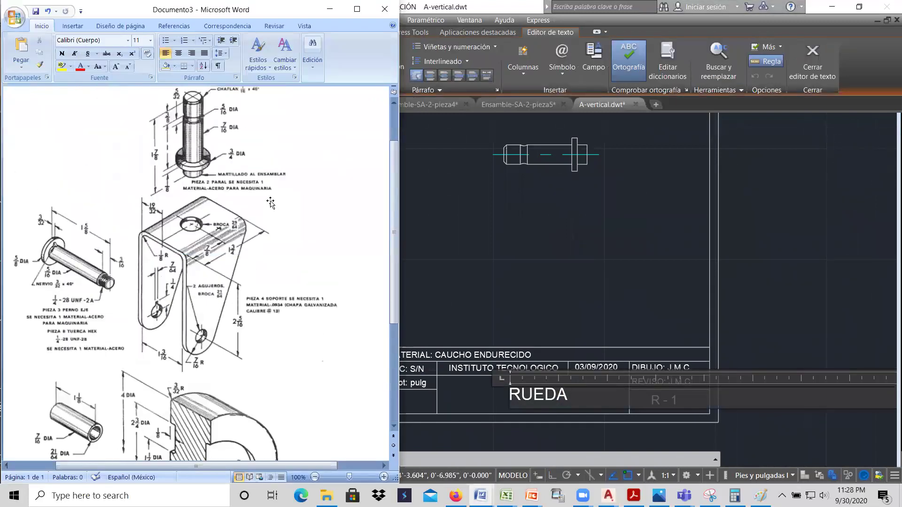
scroll(270, 203, up, 1)
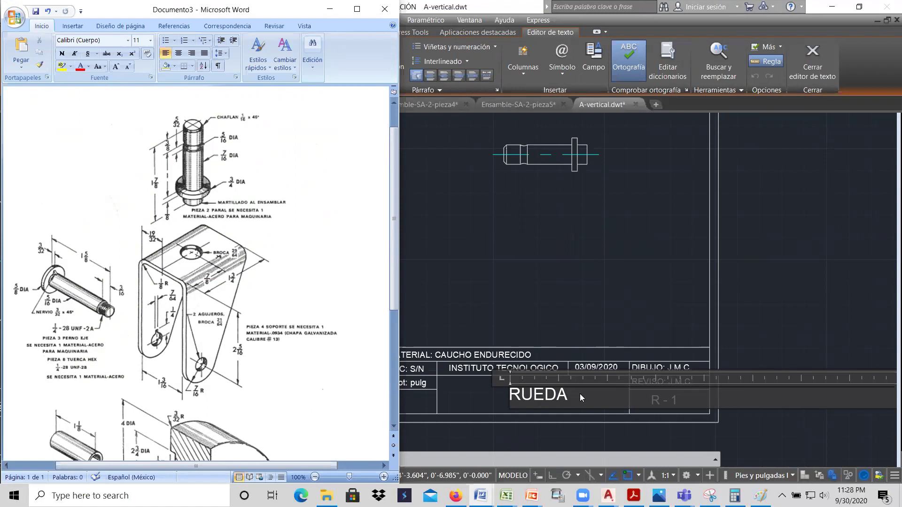
key(BackSpace)
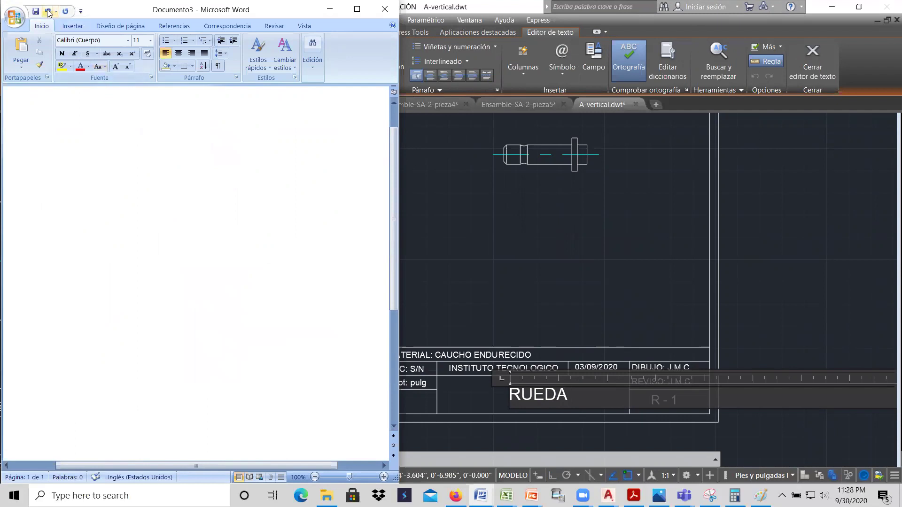
click(48, 11)
click(575, 396)
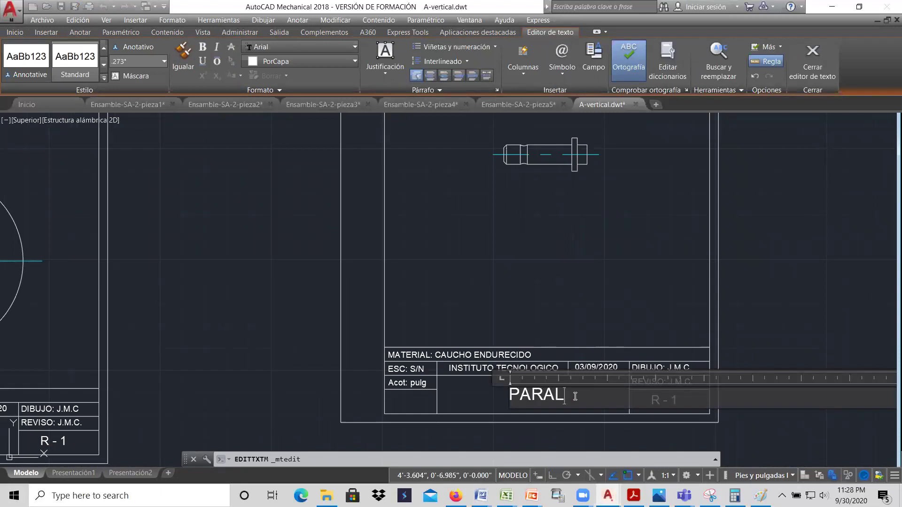
click(625, 322)
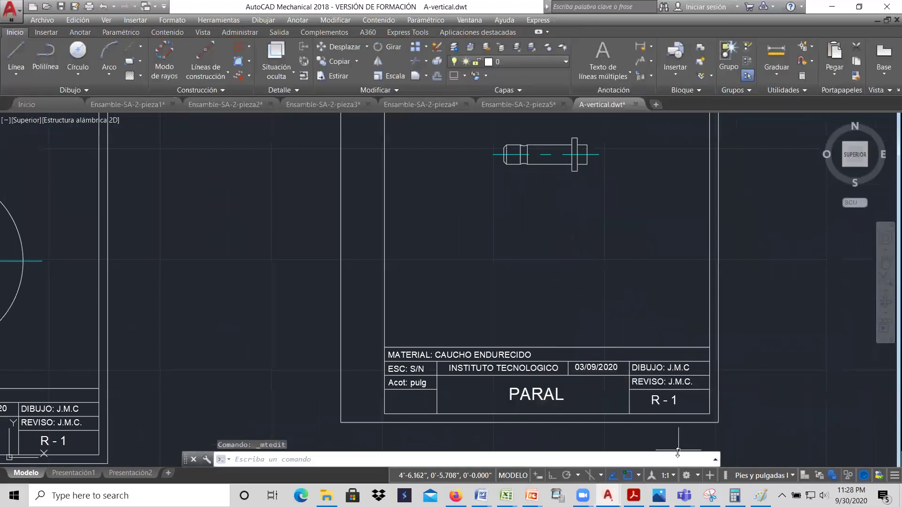
Set the drawing number in the PARAL sheet's title block to R - 2
click(674, 402)
double_click(674, 400)
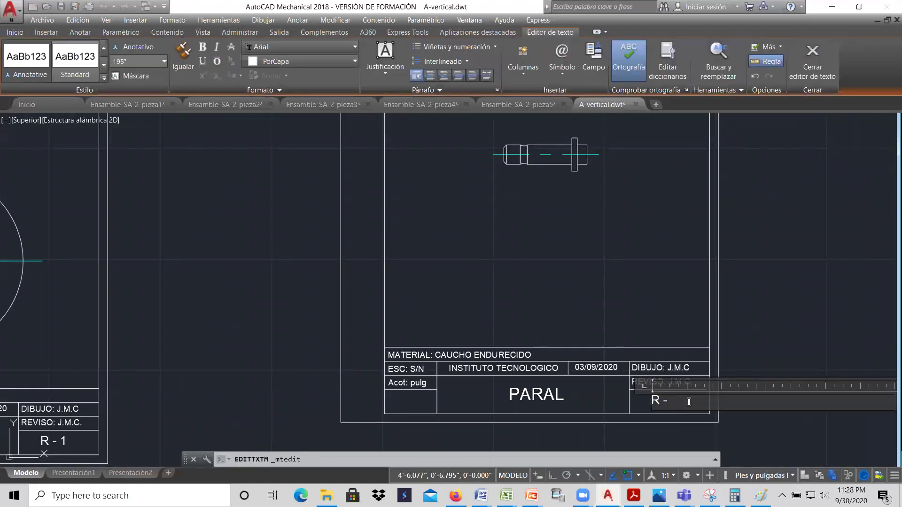
click(629, 309)
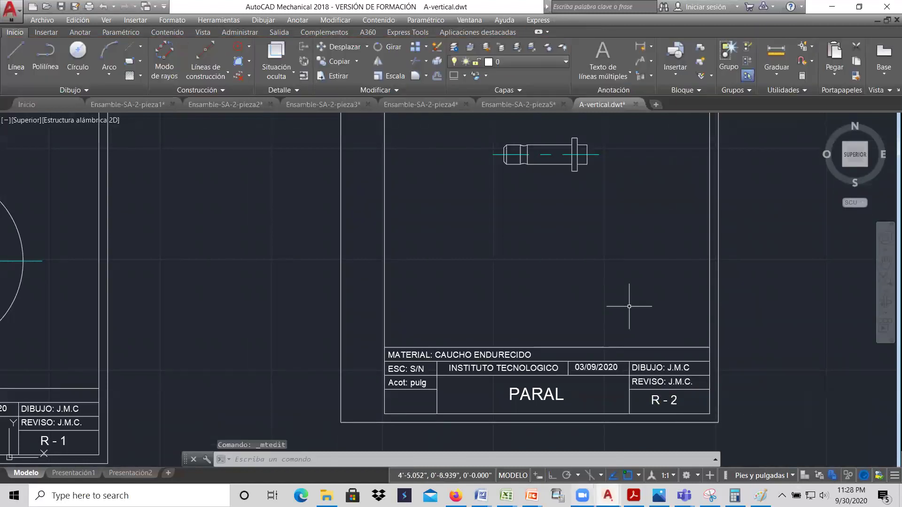
Check piece 2's material in Documento3 and set the PARAL sheet's material entry to ACERO PARA MAQUINARIA
mouse_move(480, 496)
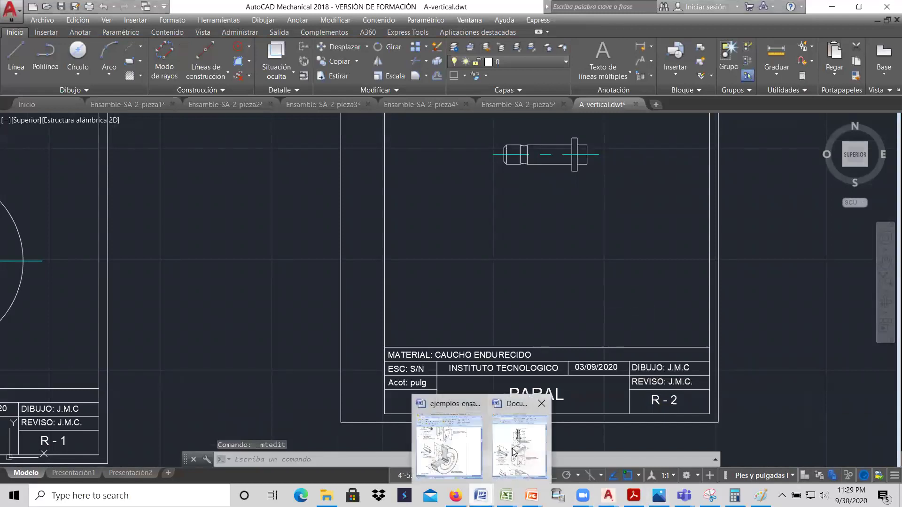
click(521, 425)
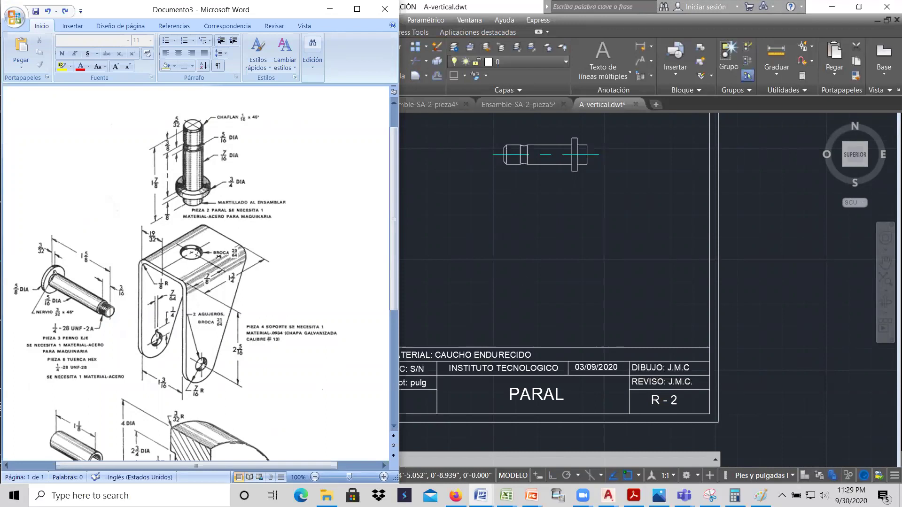
click(528, 333)
double_click(525, 353)
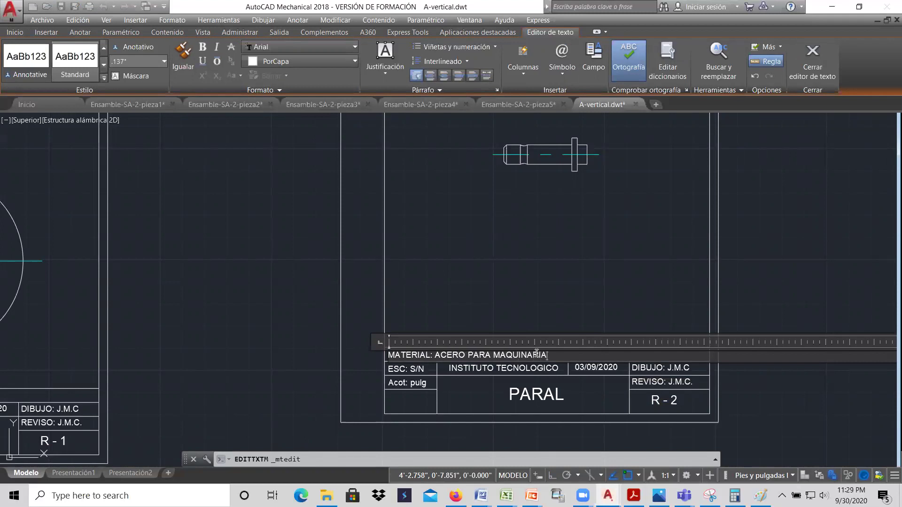
click(570, 259)
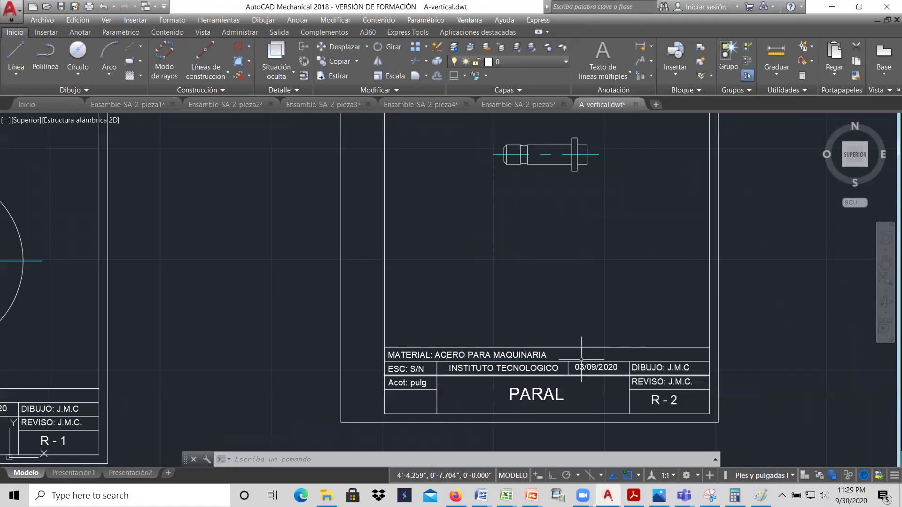
Copy both views of the axle bolt with their centre lines from Ensamble-SA-2-pieza3 to the clipboard
scroll(566, 362, down, 4)
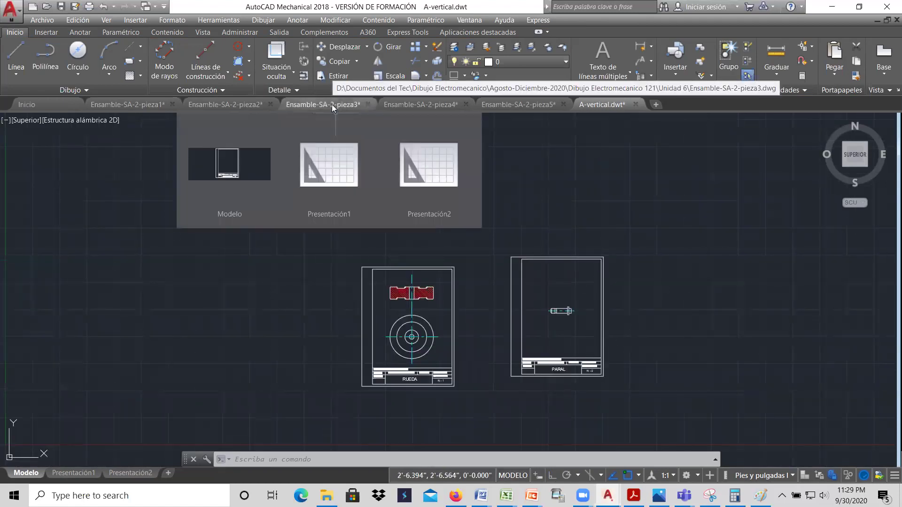
click(333, 108)
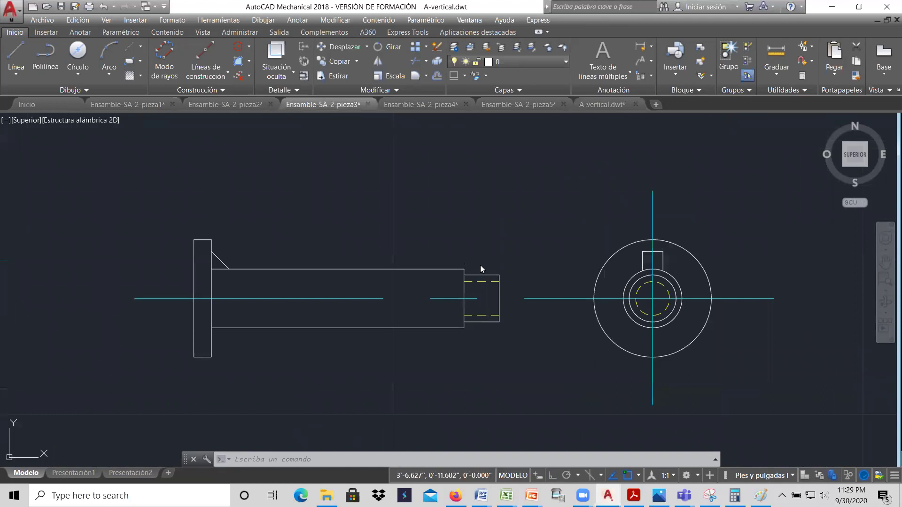
scroll(440, 259, down, 5)
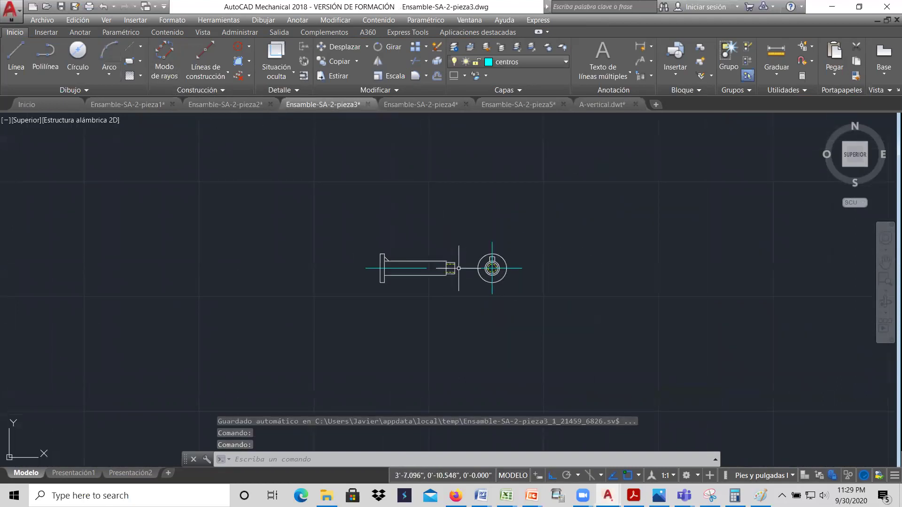
click(572, 335)
click(327, 171)
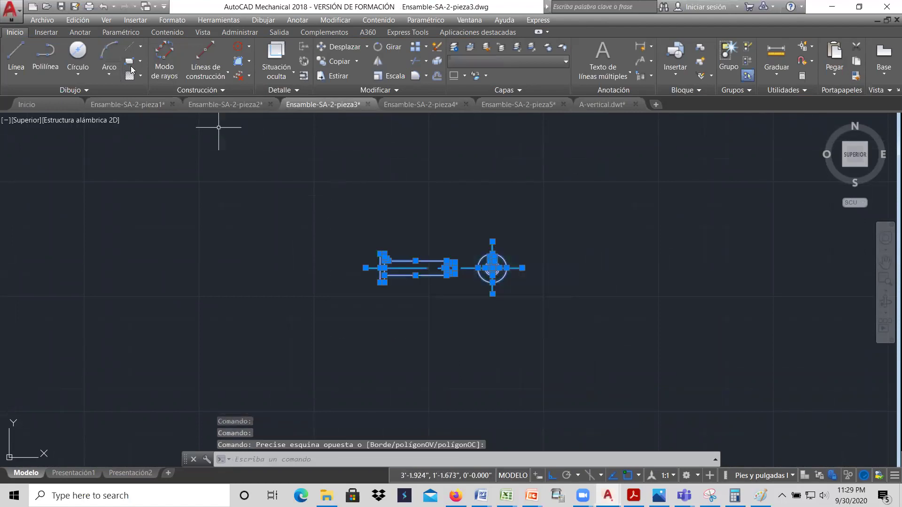
click(78, 20)
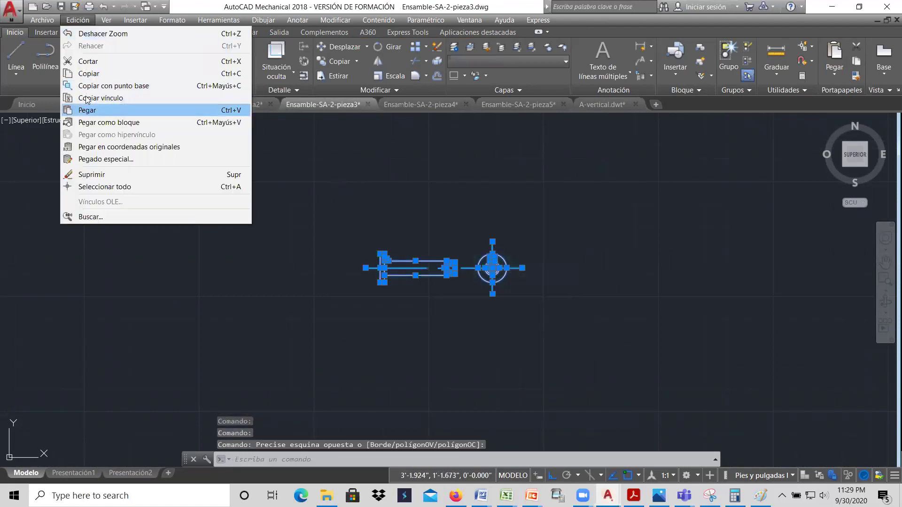
click(88, 73)
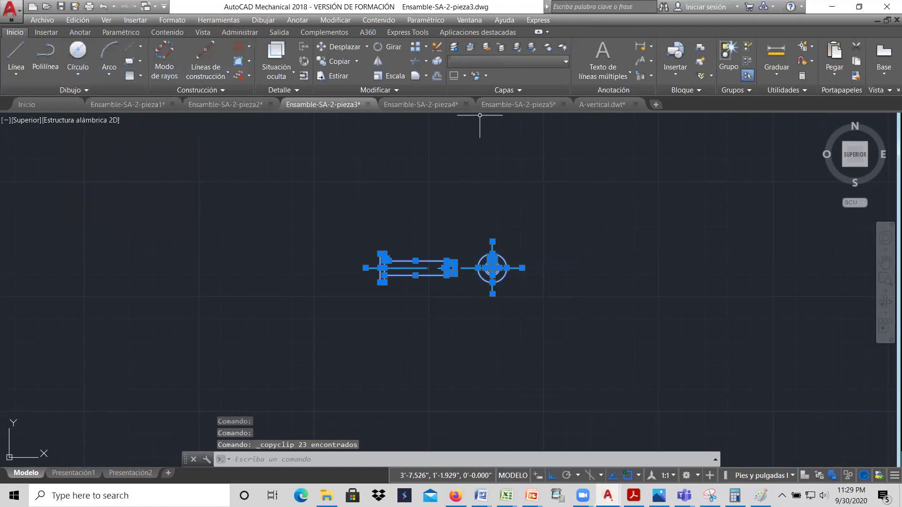
Paste the copied bolt views into the A-vertical drawing, in the empty space to the right of the PARAL sheet
click(600, 104)
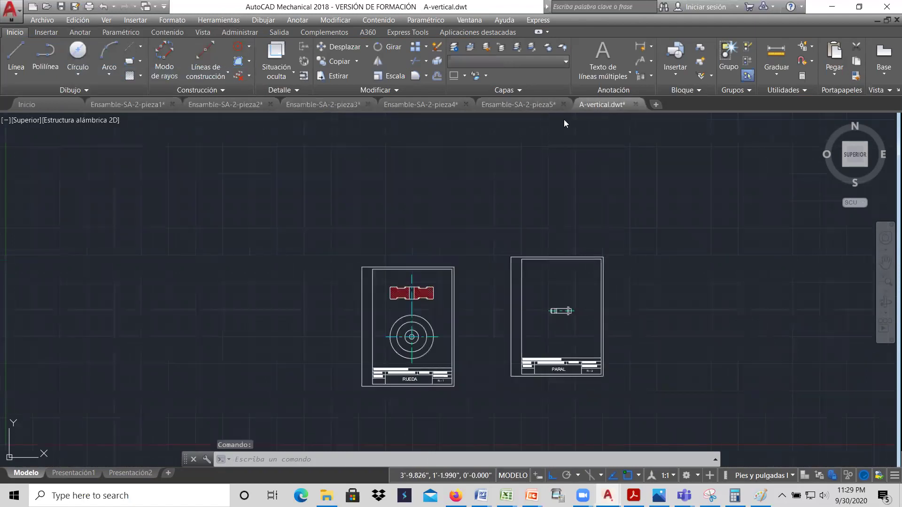
scroll(398, 204, down, 4)
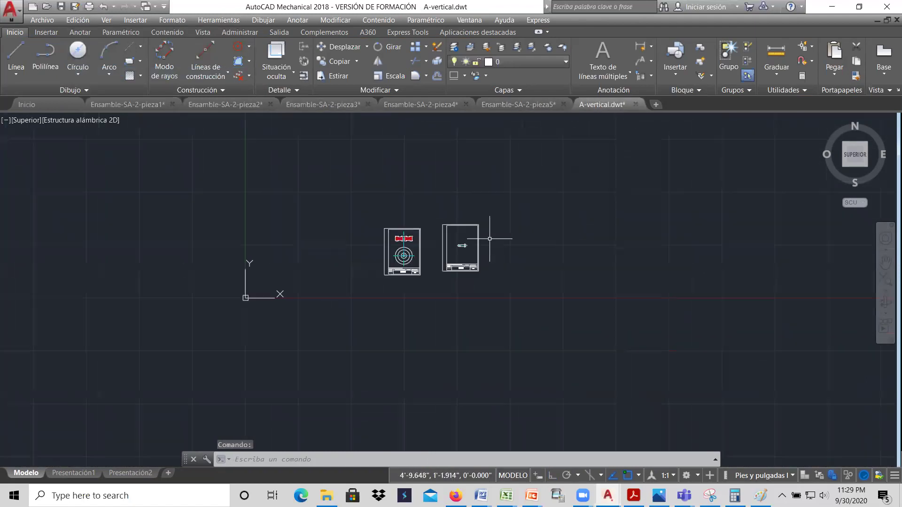
scroll(490, 239, up, 4)
scroll(490, 239, down, 2)
scroll(490, 238, up, 4)
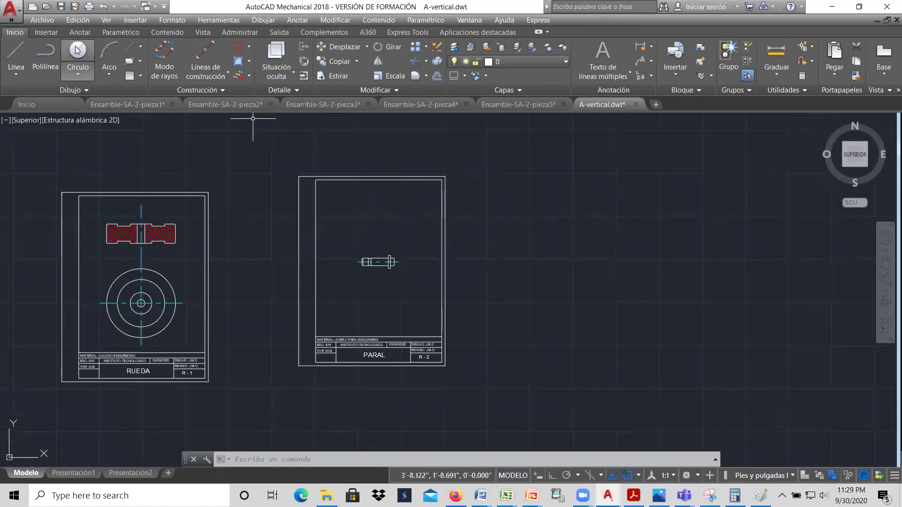
click(78, 20)
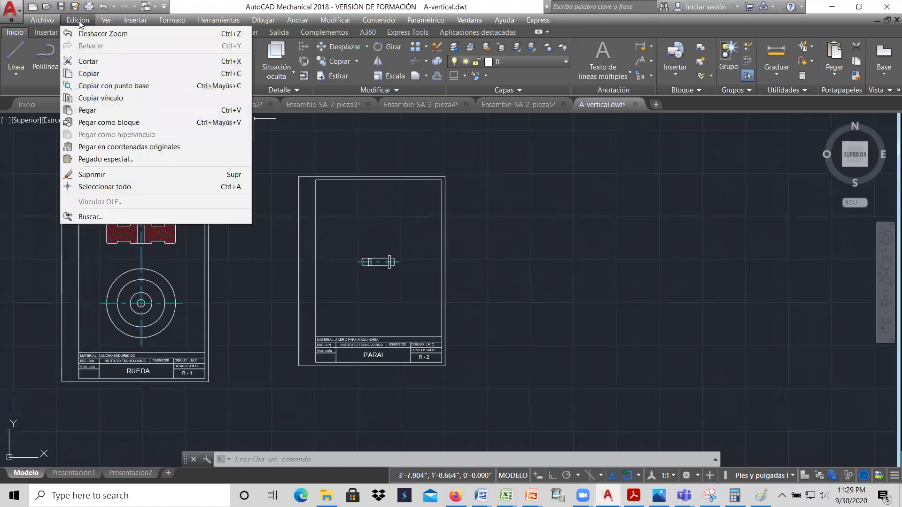
click(87, 111)
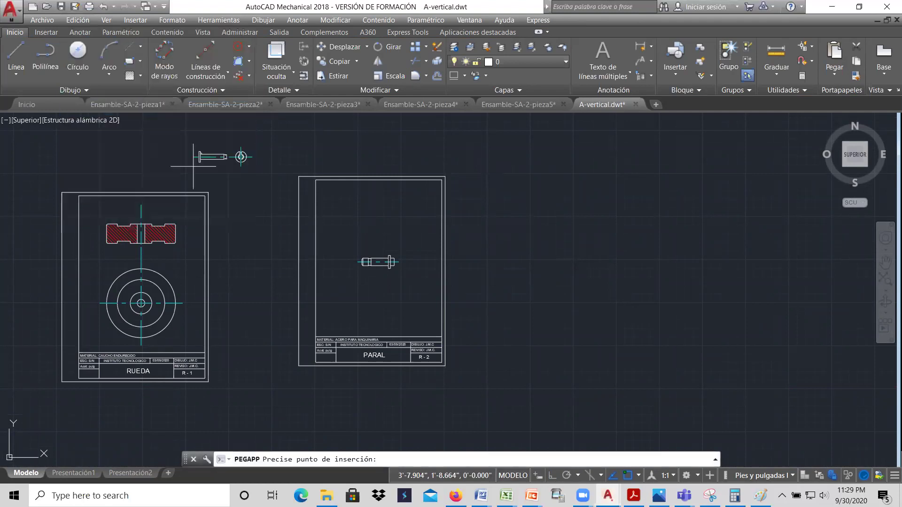
click(585, 281)
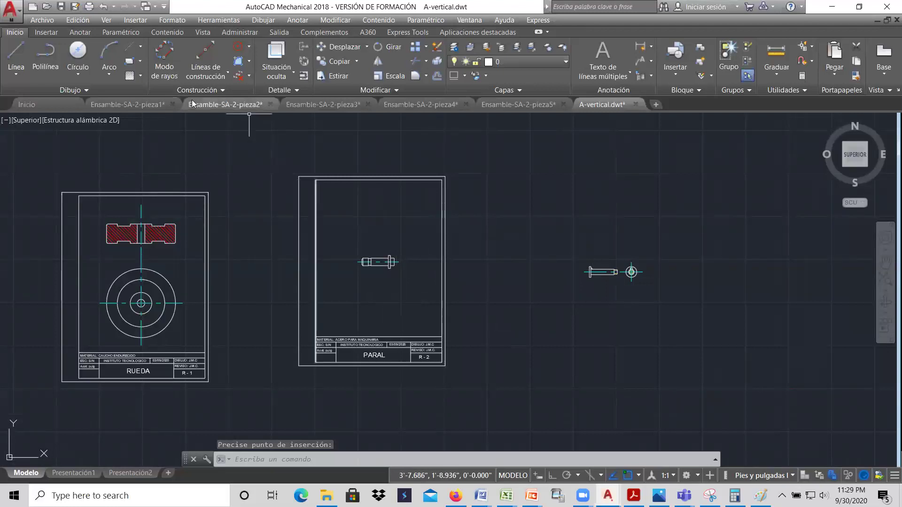
Copy the PARAL sheet's frame and title block, without its pin, from the lower-left frame corner to around the pasted bolt views
click(342, 61)
click(475, 386)
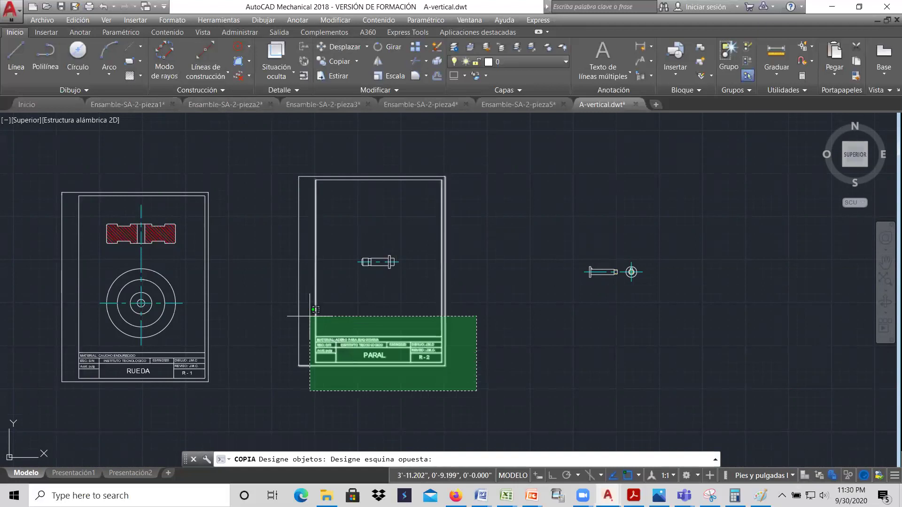
click(276, 308)
click(414, 200)
click(328, 156)
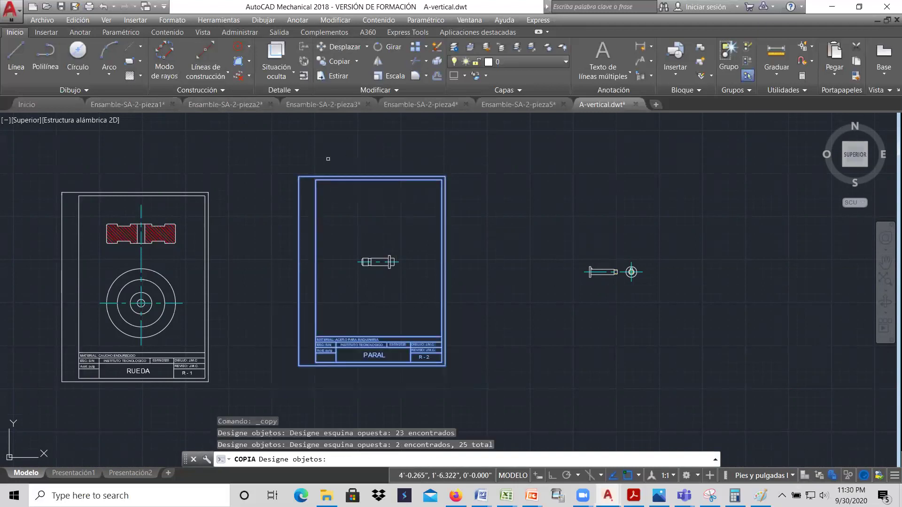
key(Return)
click(298, 365)
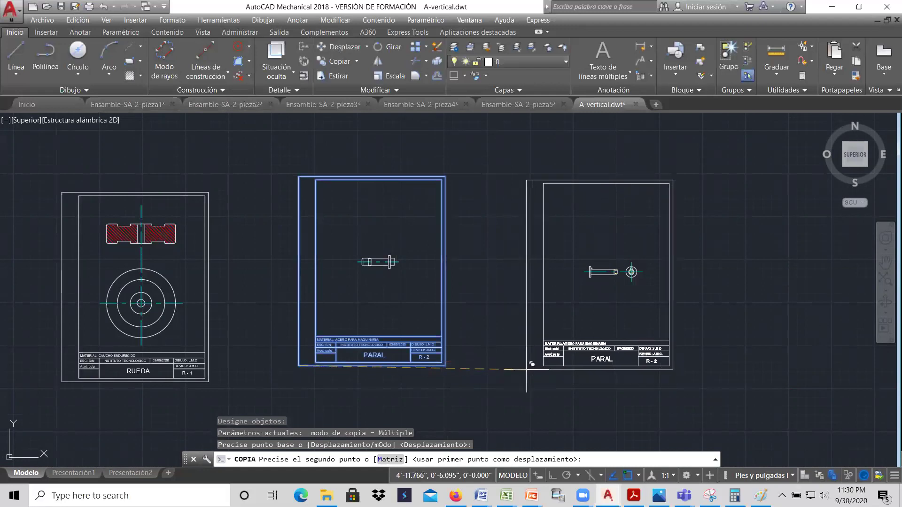
click(525, 379)
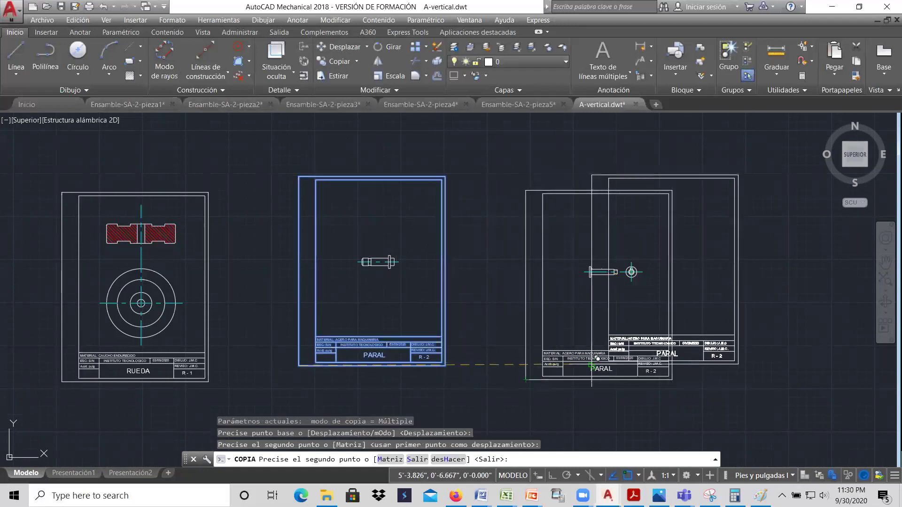
right_click(590, 367)
click(619, 376)
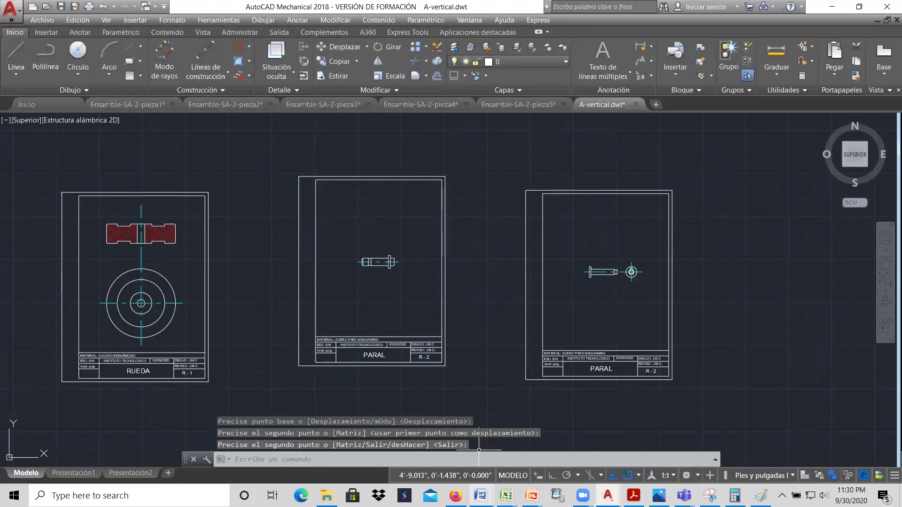
Check piece 3's name in Documento3 and change the copied third sheet's title from PARAL to PERNO-EJE
mouse_move(494, 490)
click(266, 324)
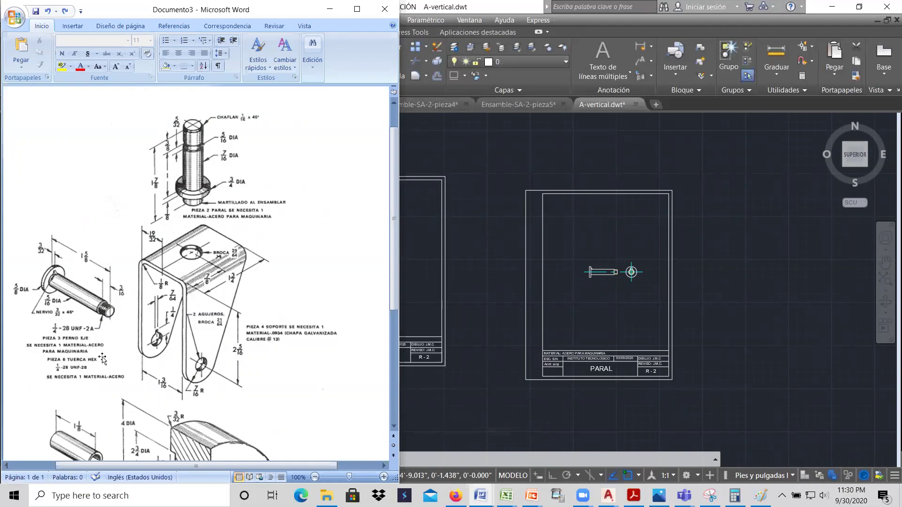
click(606, 361)
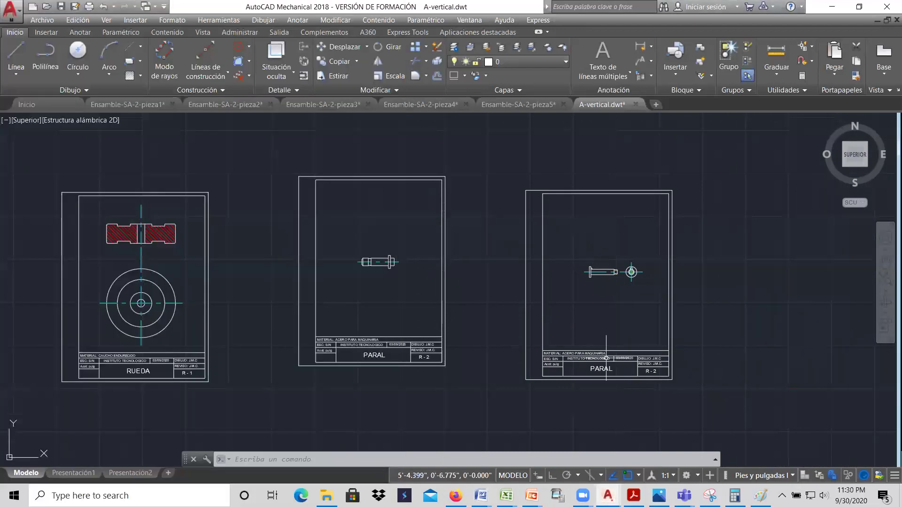
scroll(612, 363, up, 4)
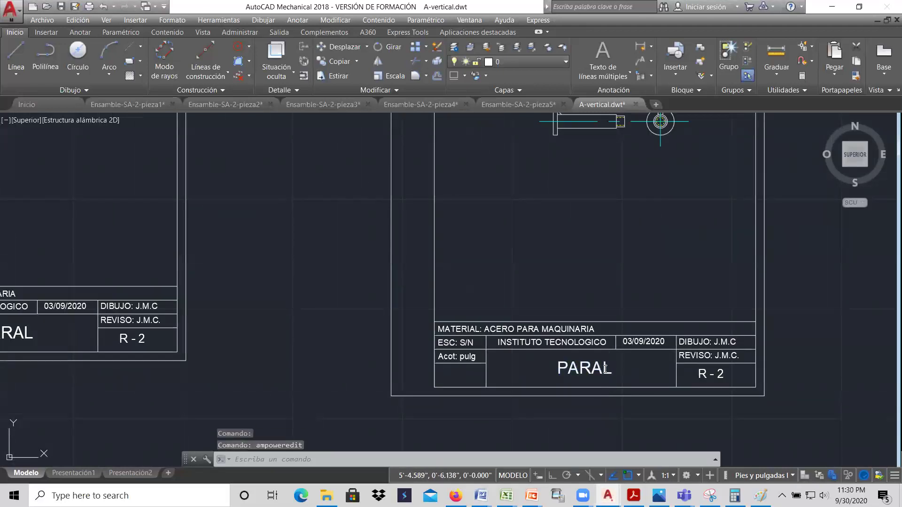
double_click(585, 368)
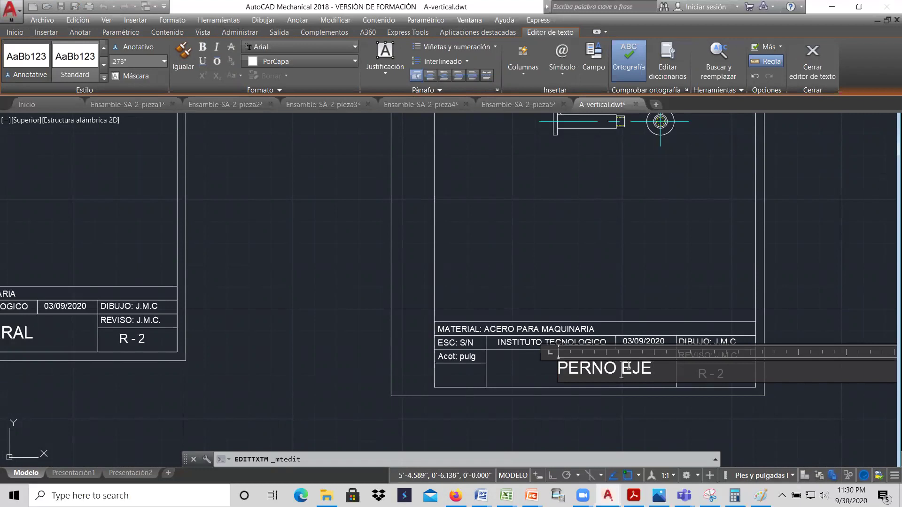
text(-)
click(589, 234)
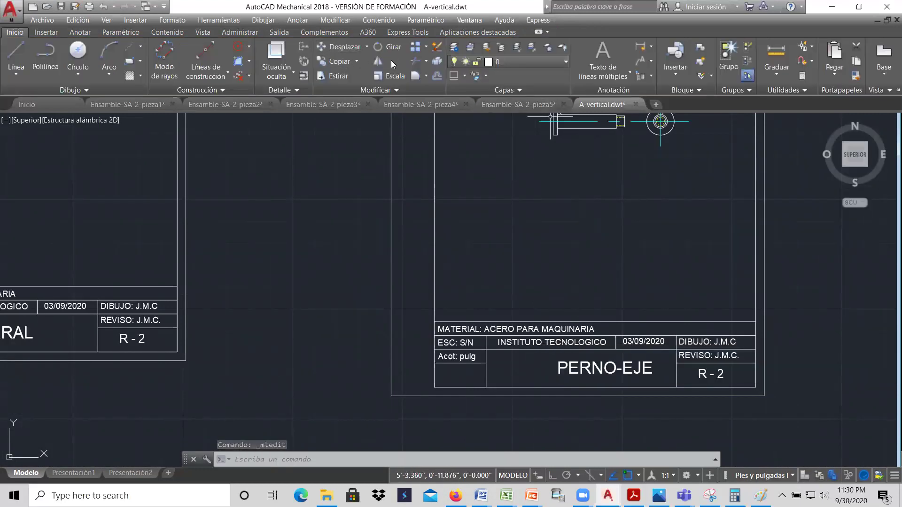
Move the PERNO-EJE title text slightly left so it sits centred in its title block cell
click(341, 47)
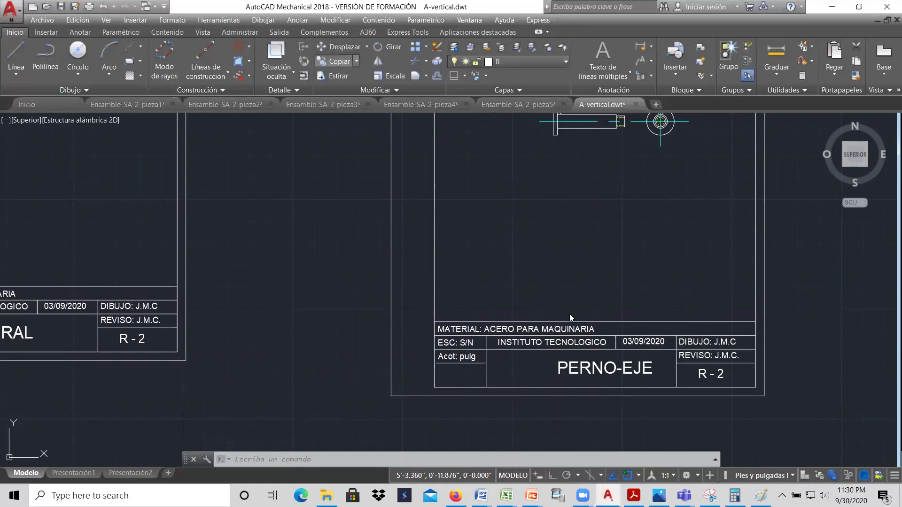
click(618, 363)
key(Return)
click(666, 270)
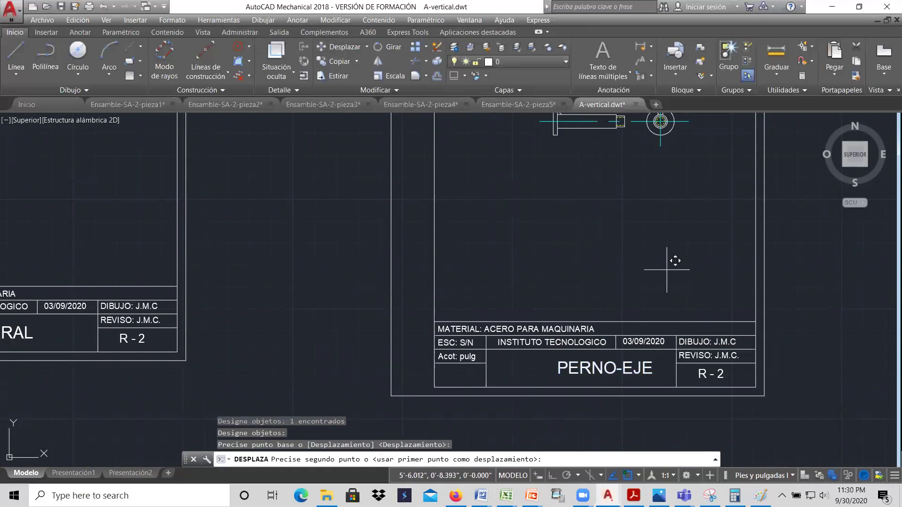
click(650, 269)
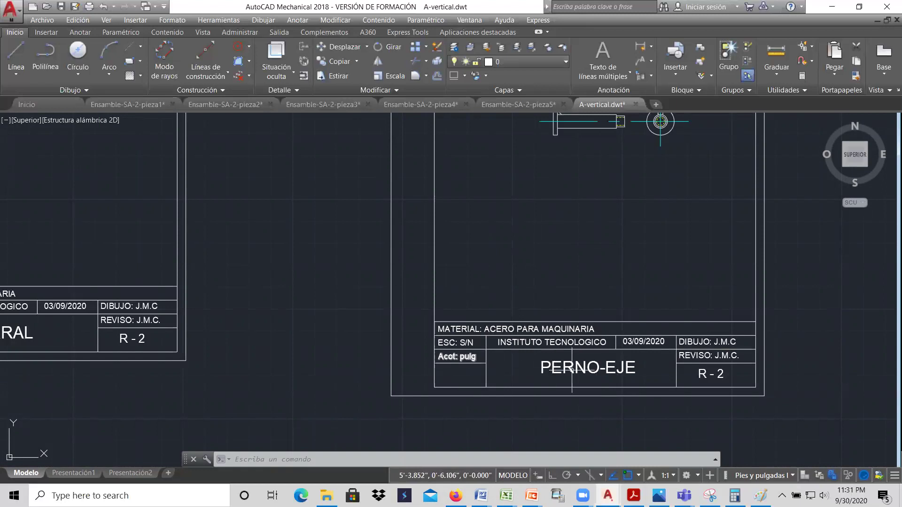
Set the PERNO-EJE sheet's drawing number to R - 3
double_click(722, 375)
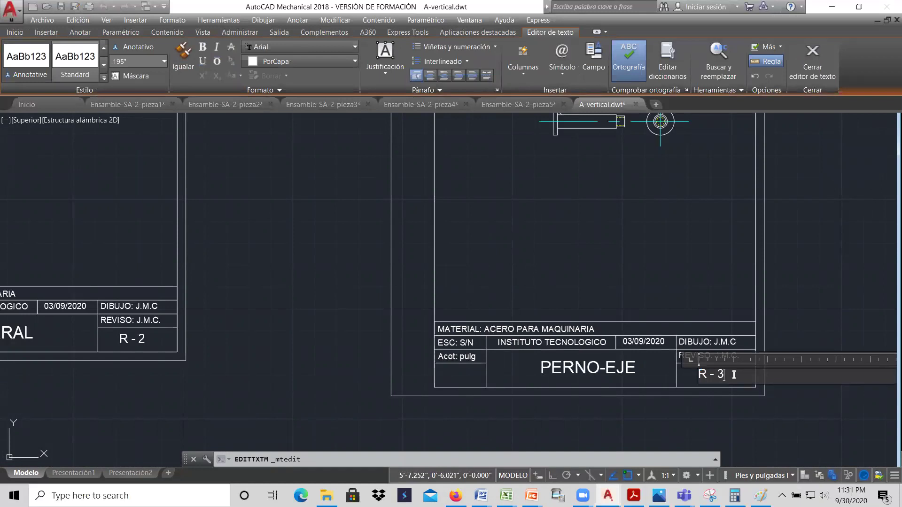
click(644, 429)
scroll(578, 403, down, 2)
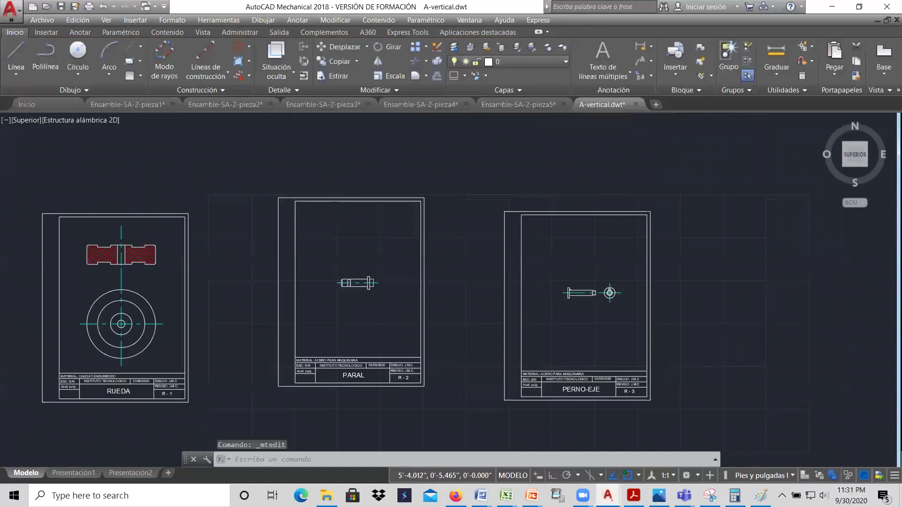
scroll(563, 394, down, 2)
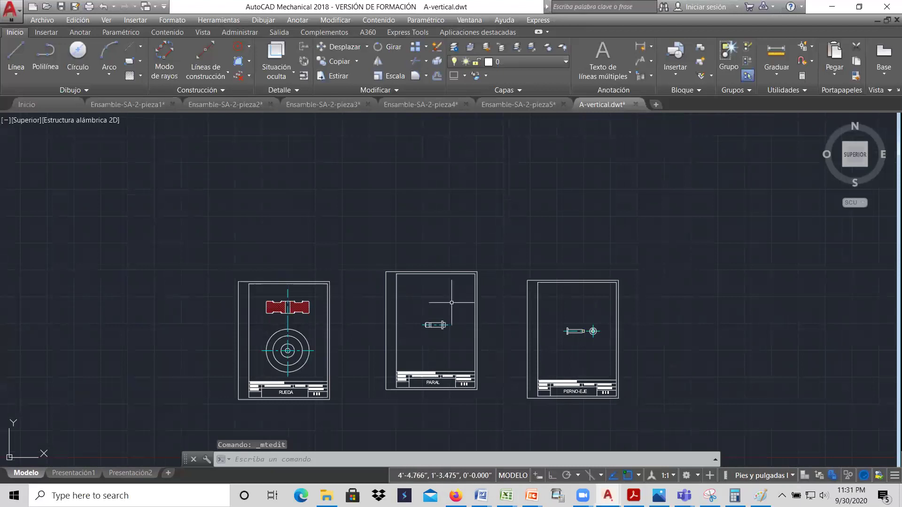
Copy all three views of the support from Ensamble-SA-2-pieza4 to the clipboard
click(427, 107)
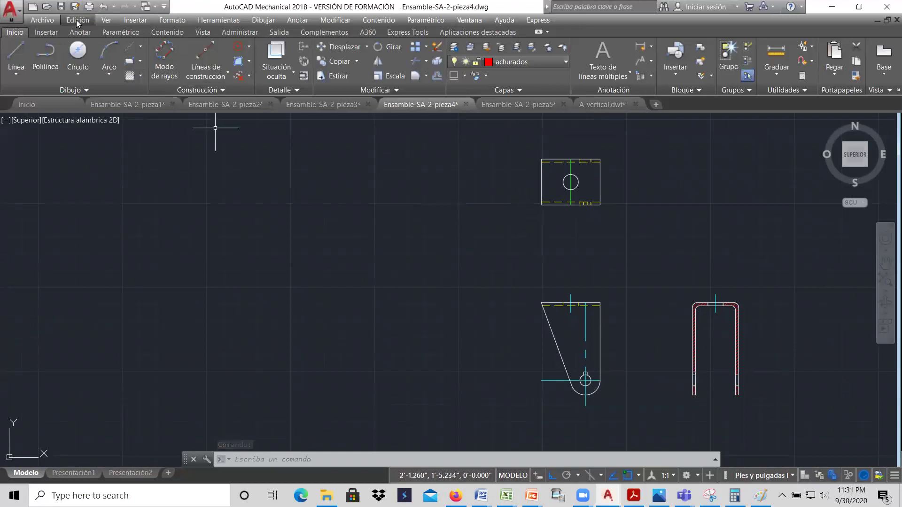
click(803, 429)
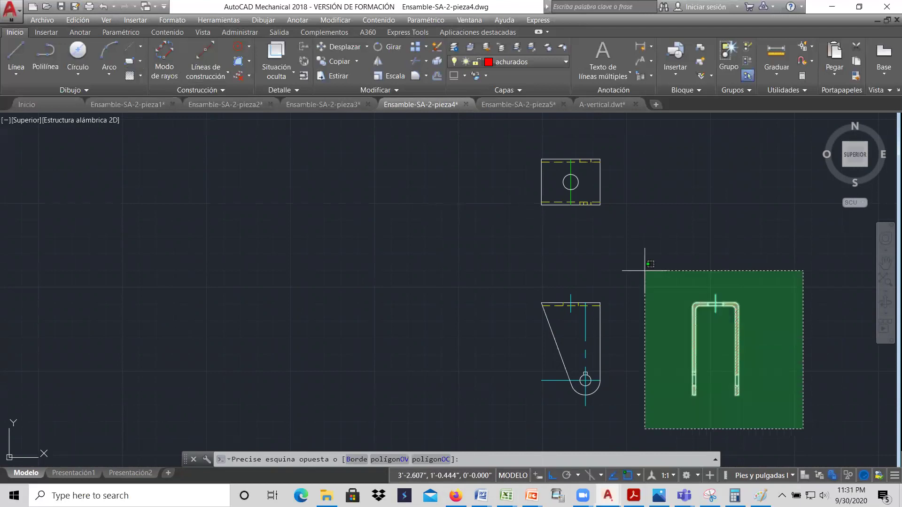
click(483, 127)
right_click(493, 141)
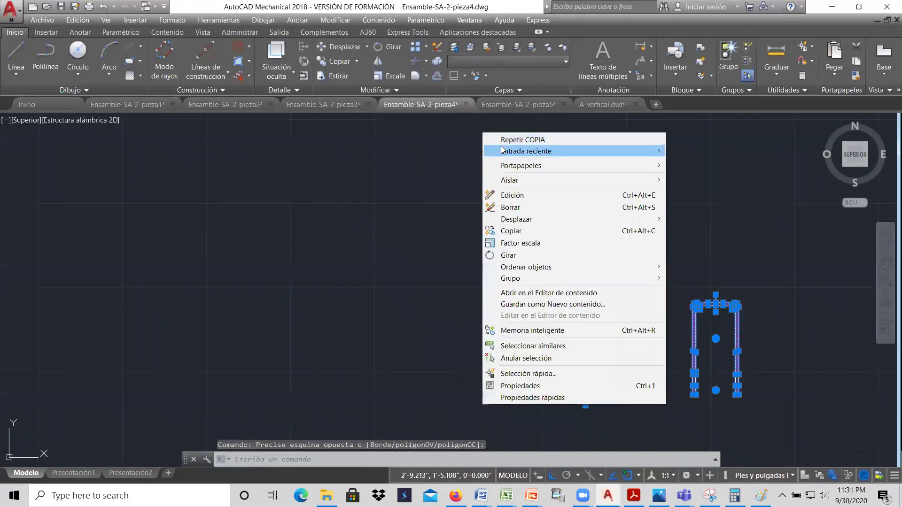
click(88, 23)
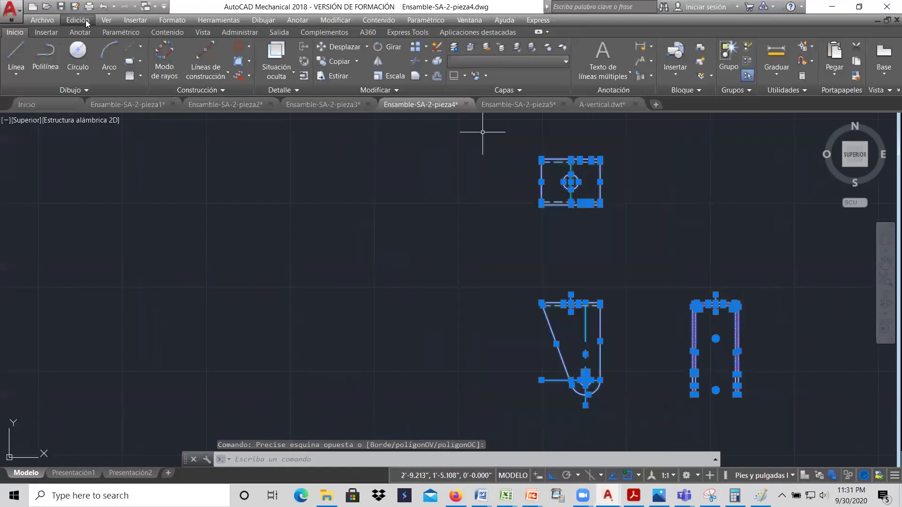
click(85, 20)
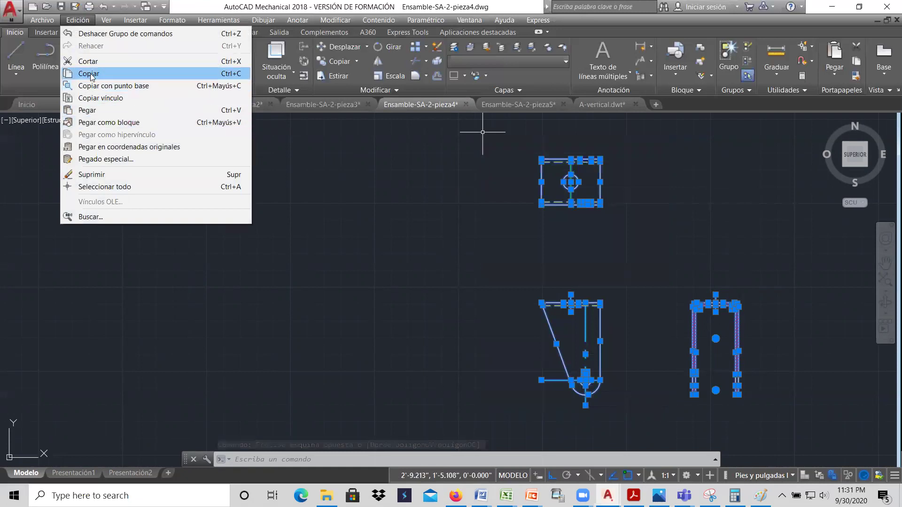
click(90, 74)
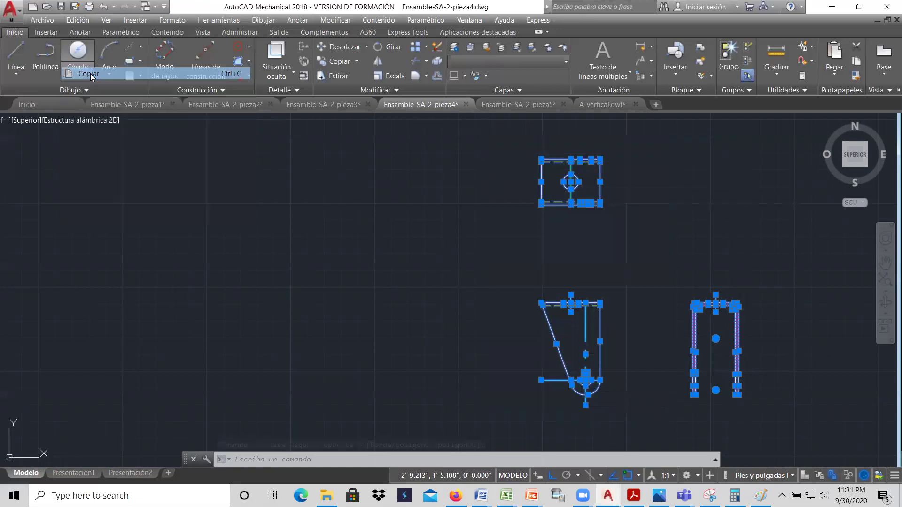
Paste the copied support views into the A-vertical drawing, in the empty space to the right of the PERNO-EJE sheet
click(597, 104)
scroll(470, 202, down, 3)
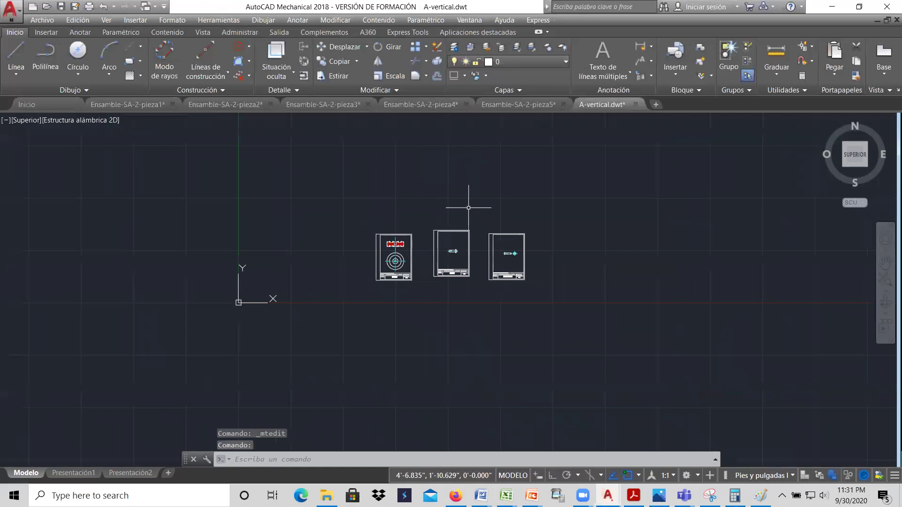
scroll(571, 254, up, 5)
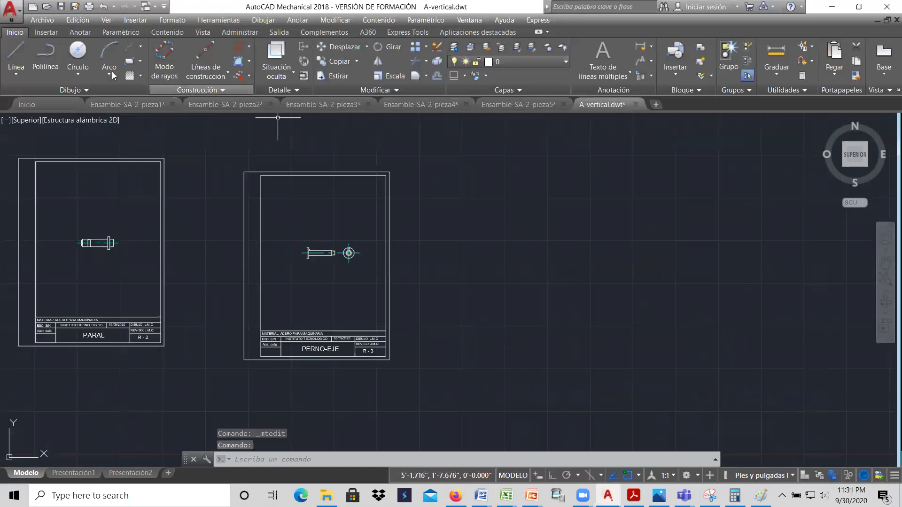
click(78, 20)
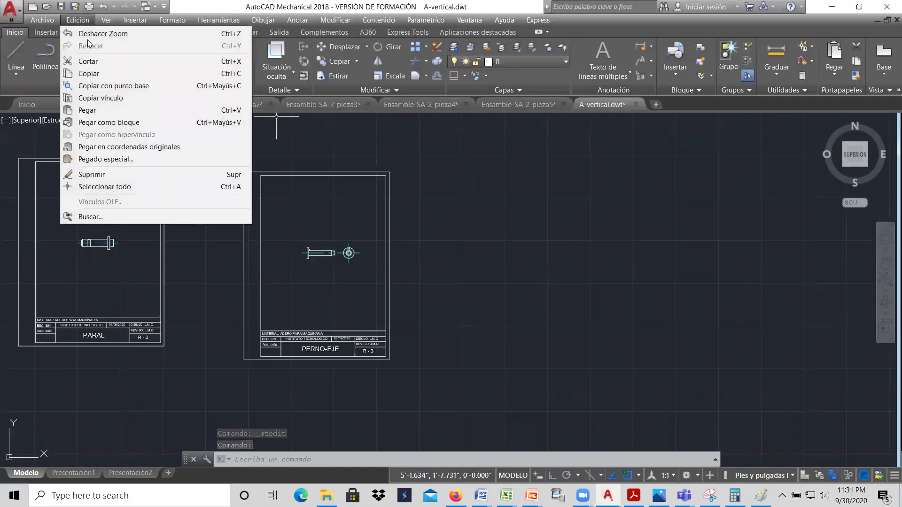
click(115, 110)
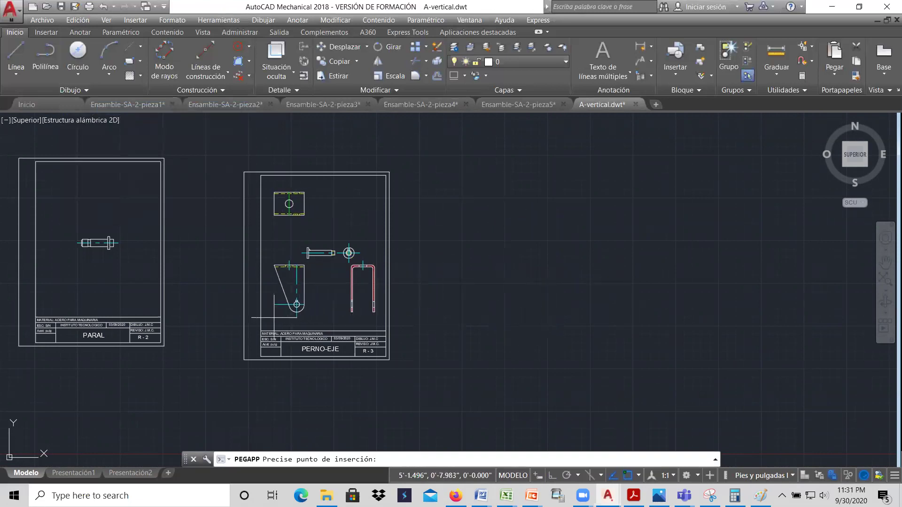
click(548, 325)
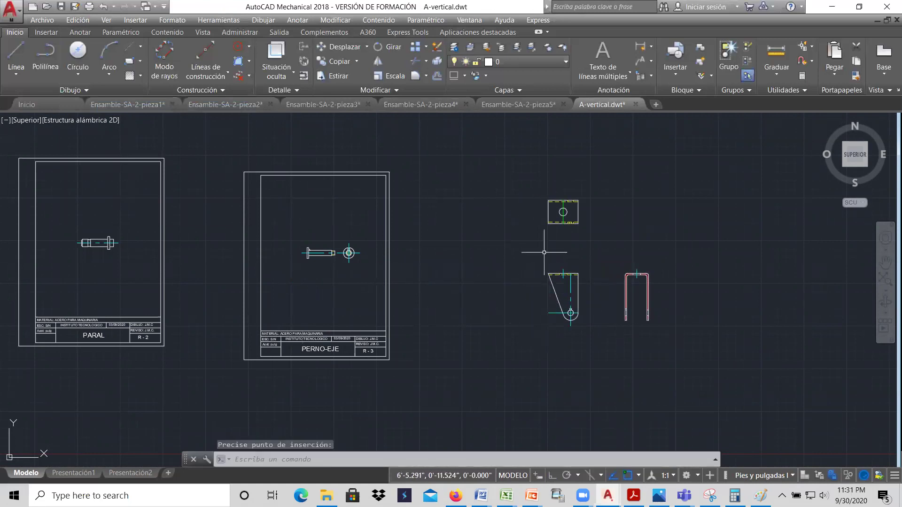
Try to move the support's top view freehand down towards its front view
scroll(560, 206, up, 2)
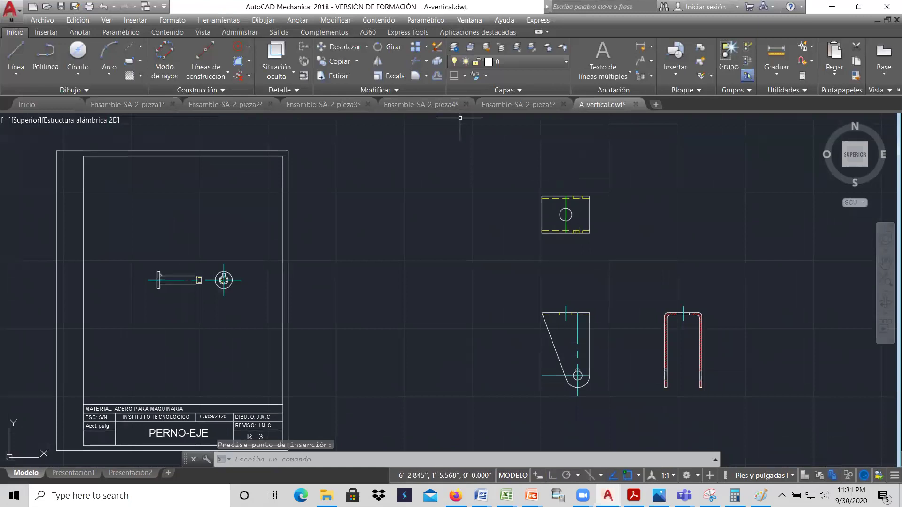
click(344, 46)
click(616, 251)
click(569, 198)
key(Return)
click(522, 161)
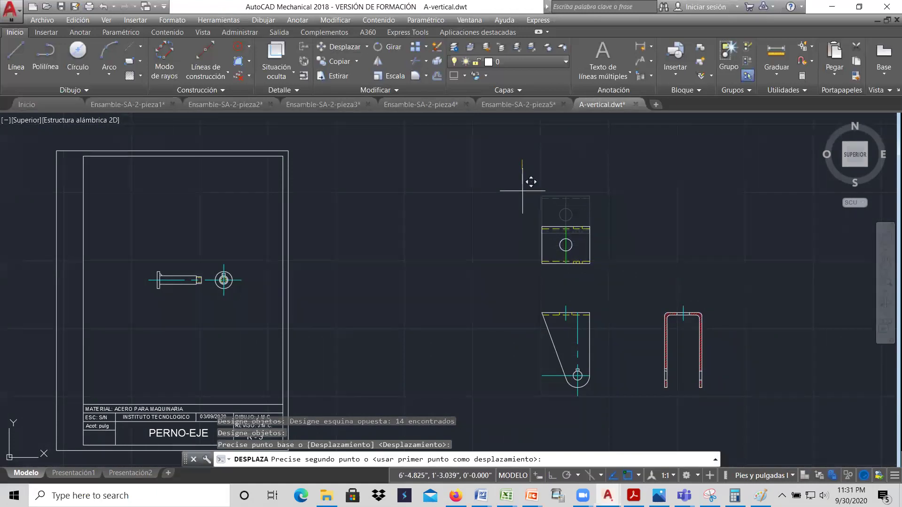
click(523, 191)
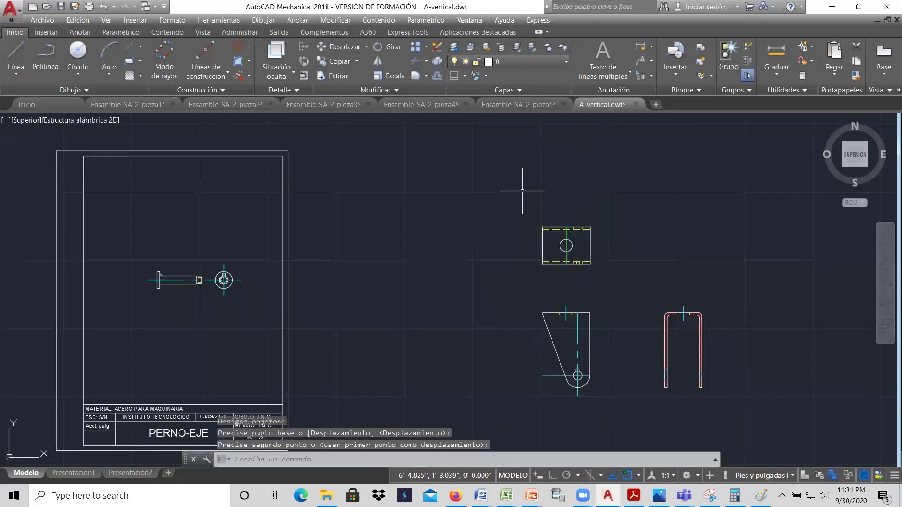
Try to move the U-shaped side view freehand towards the front view, and undo the moves of both support views
click(342, 48)
click(727, 405)
click(628, 236)
key(Return)
click(744, 262)
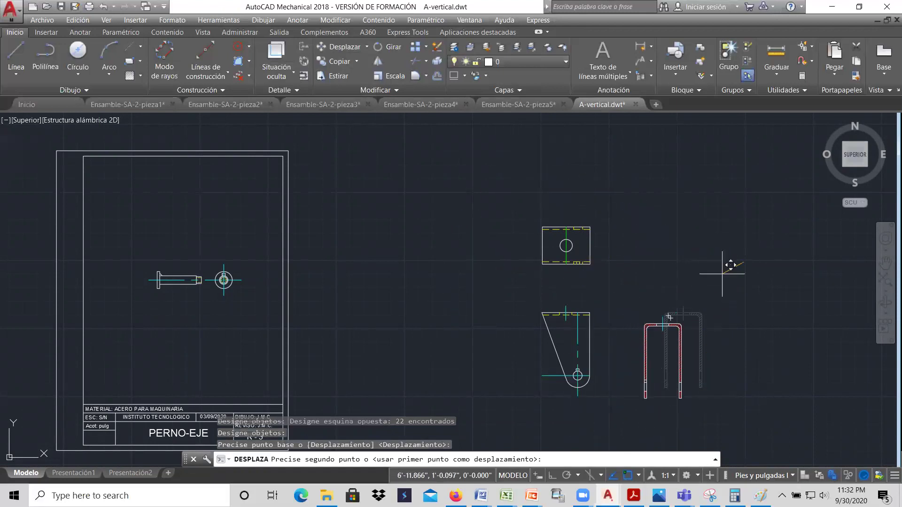
click(104, 8)
click(104, 7)
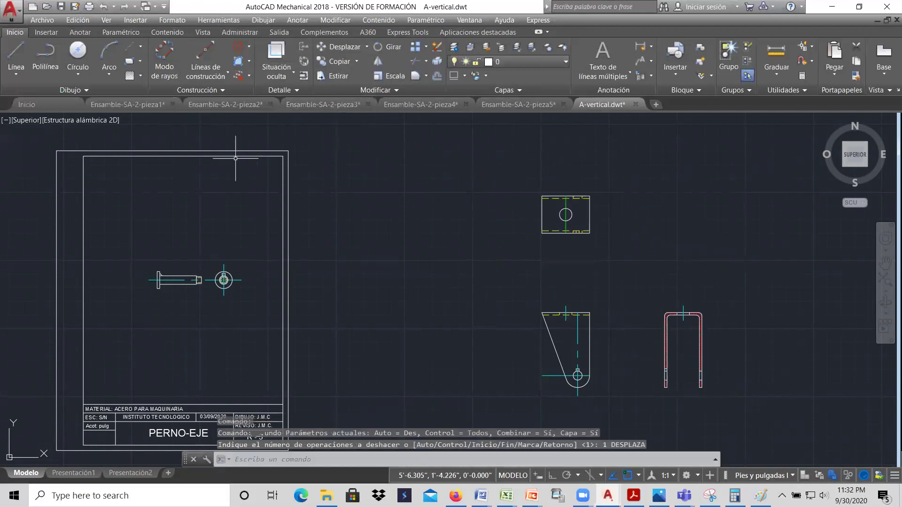
Turn on Ortho and move the support's top view straight down, closer to its front view
click(344, 48)
click(524, 176)
click(616, 246)
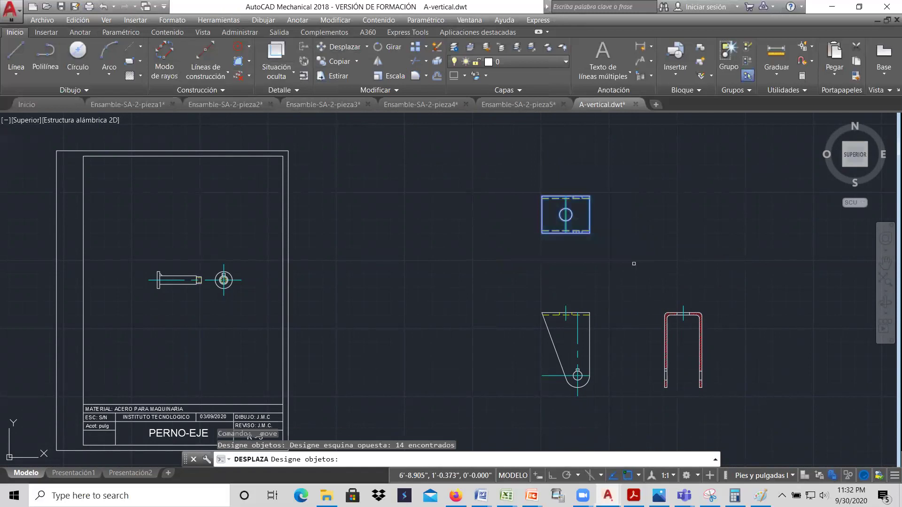
click(554, 476)
click(636, 160)
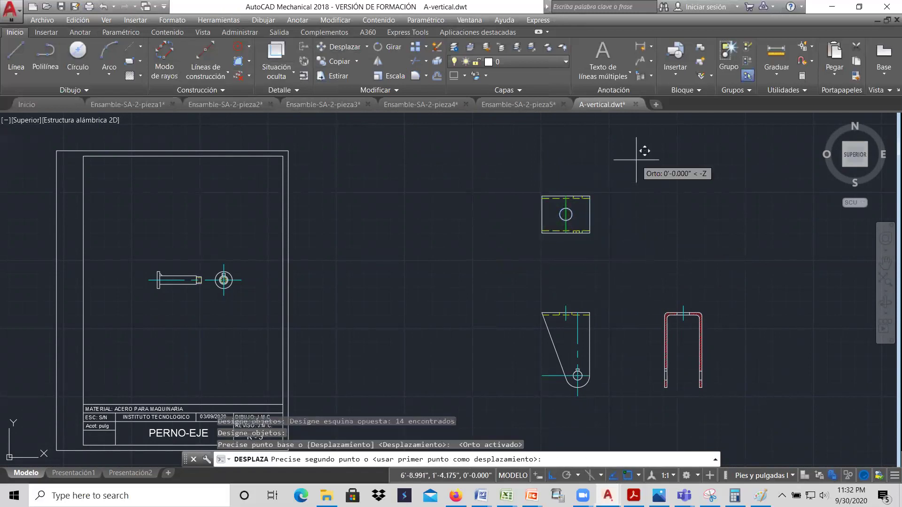
click(633, 193)
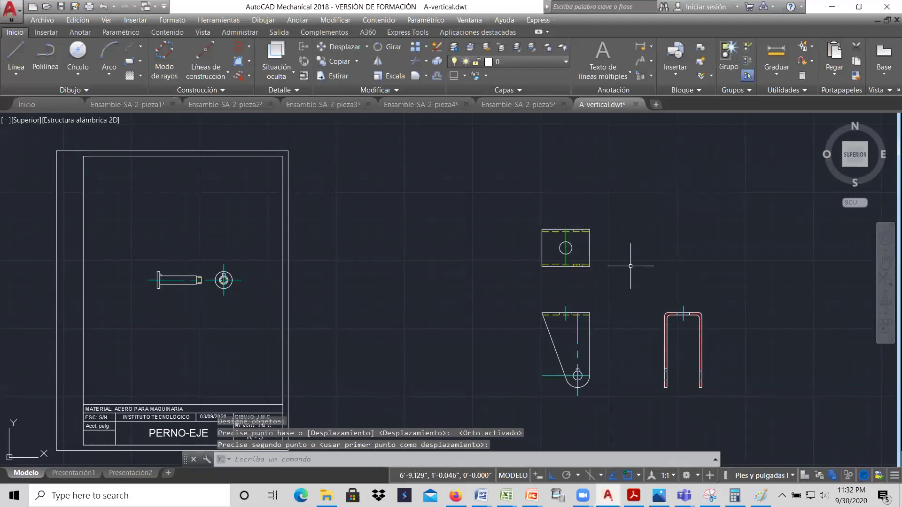
Move the support's U-shaped side view horizontally left, closer to its front view
click(341, 46)
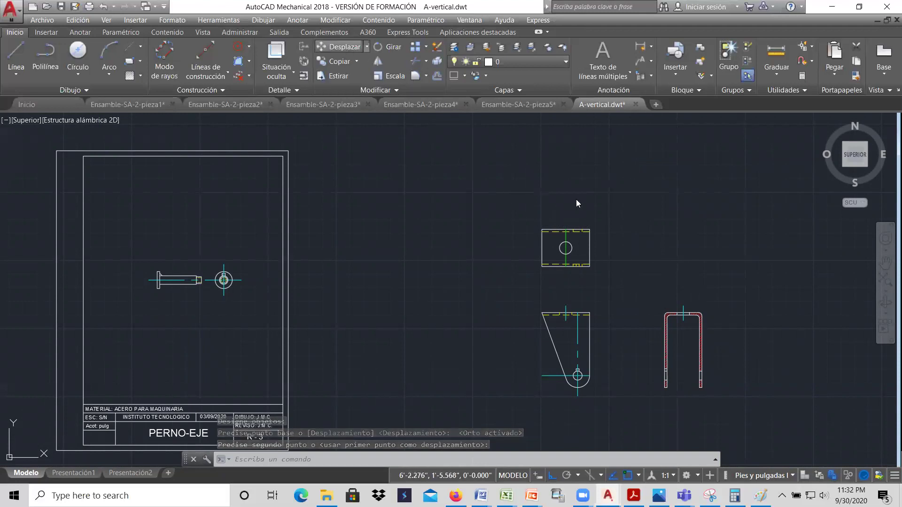
click(640, 292)
click(745, 423)
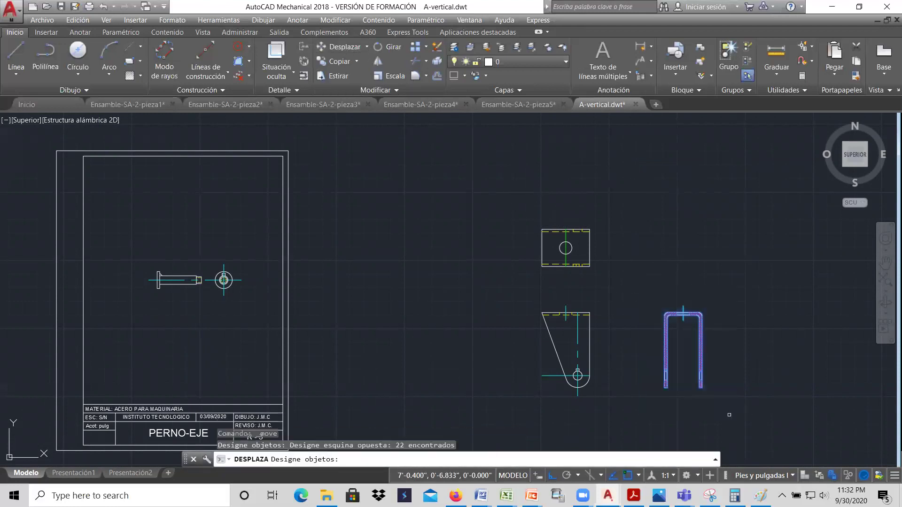
click(790, 369)
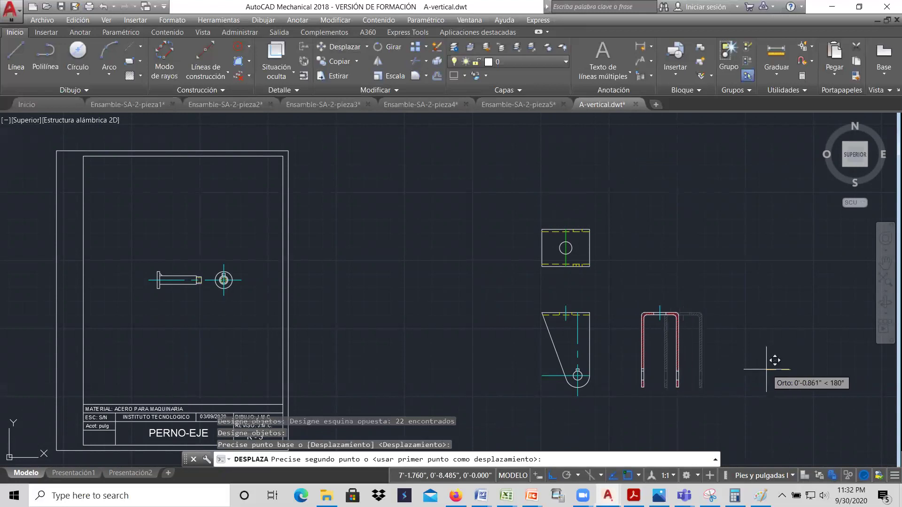
click(764, 370)
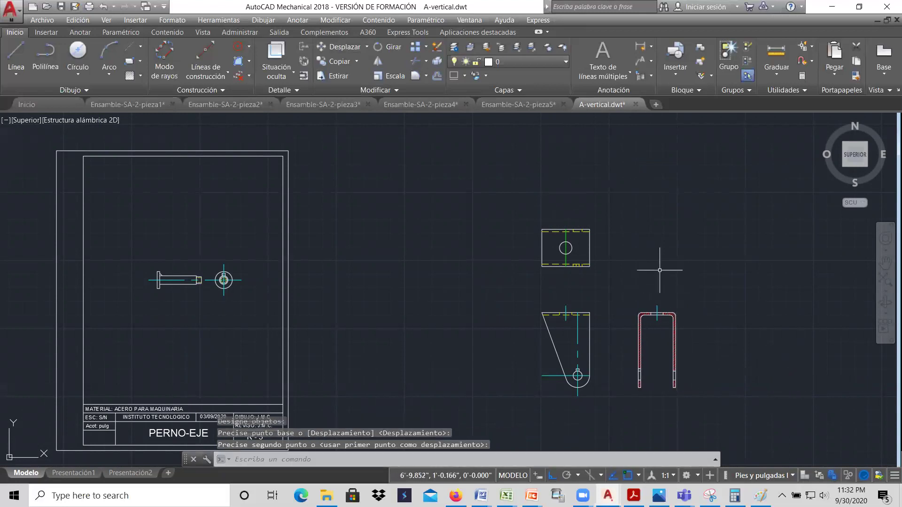
scroll(420, 284, down, 4)
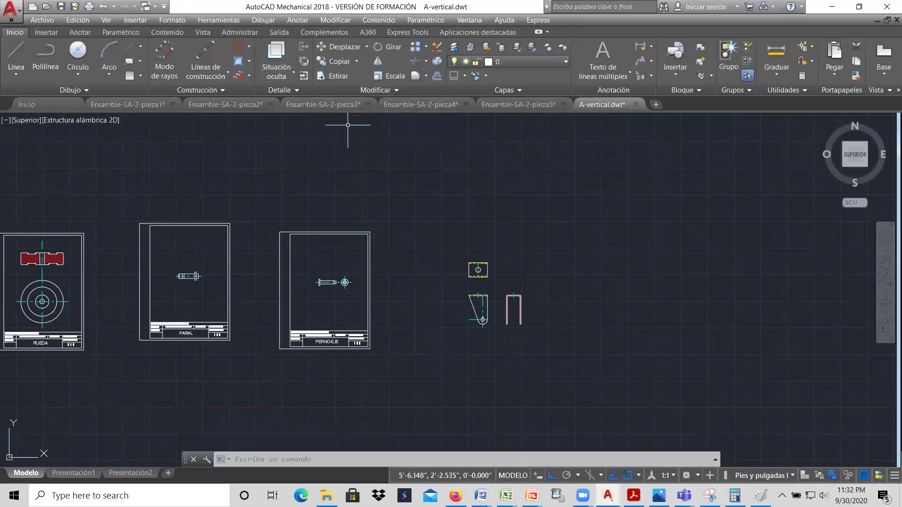
Copy the PERNO-EJE sheet's frame and title block from its lower-left corner, with Ortho off, and place the copy around the three support views
click(343, 63)
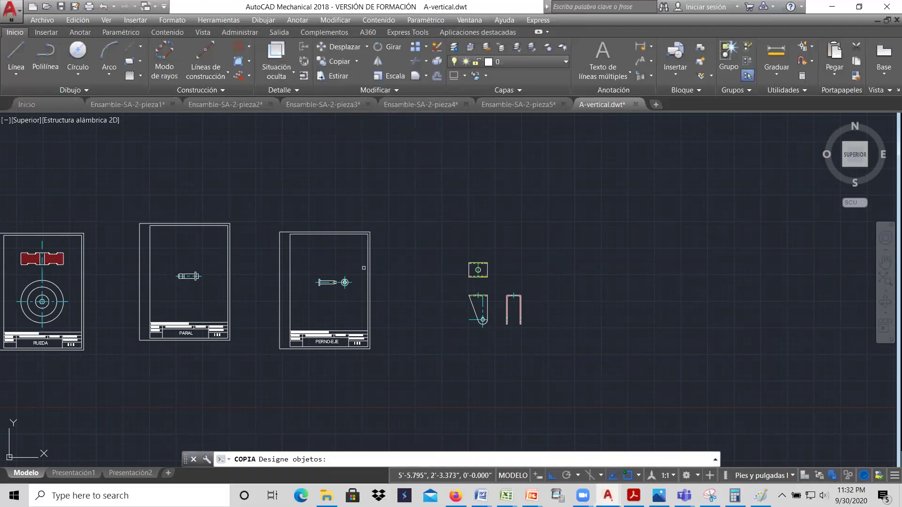
click(381, 359)
click(256, 313)
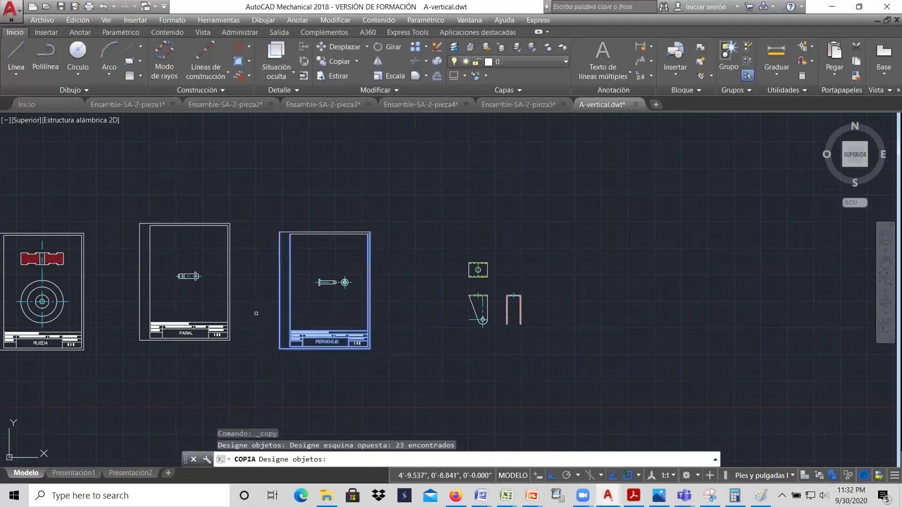
click(357, 242)
click(316, 216)
key(Return)
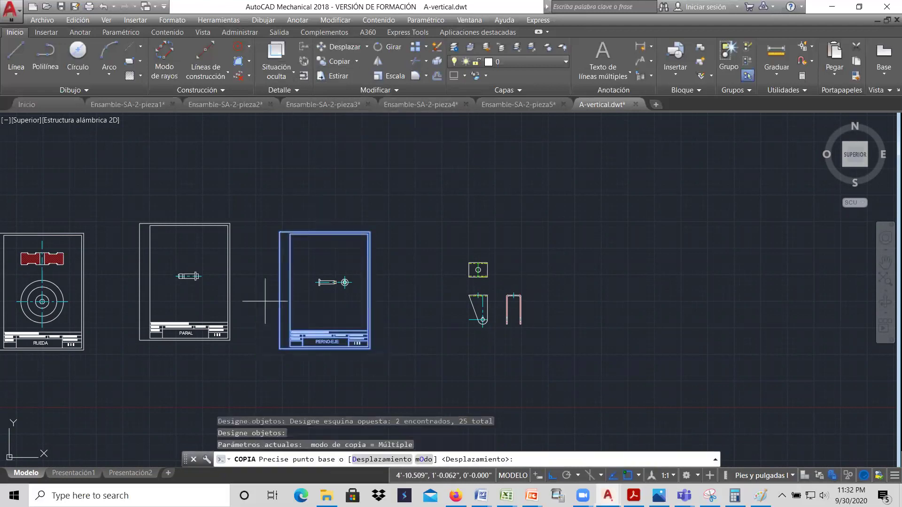
click(282, 350)
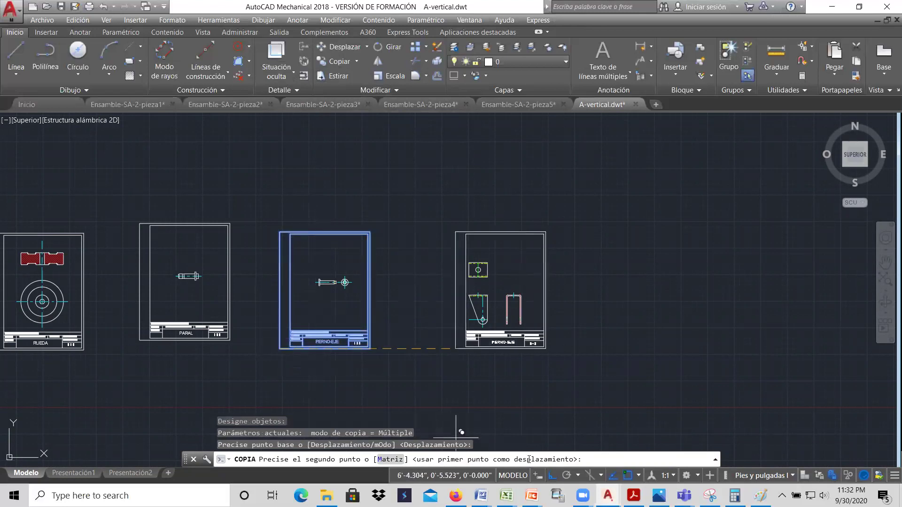
click(552, 477)
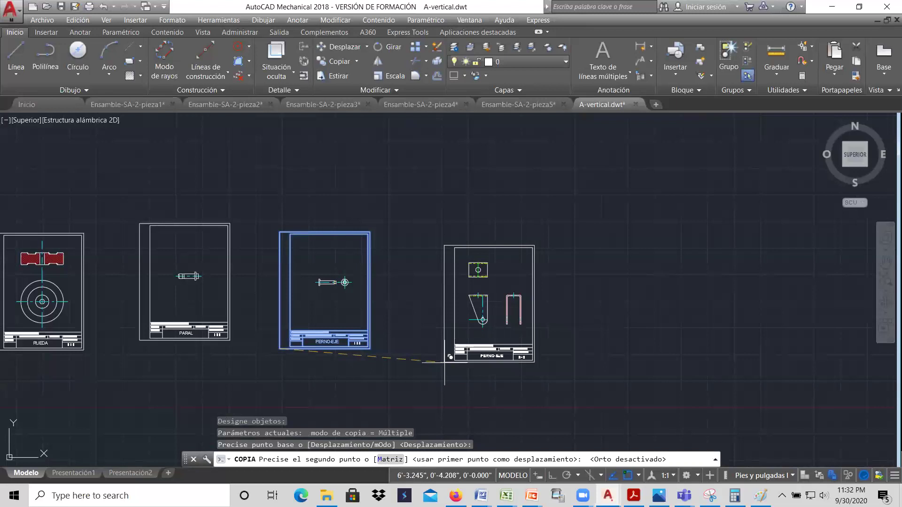
click(445, 363)
right_click(574, 303)
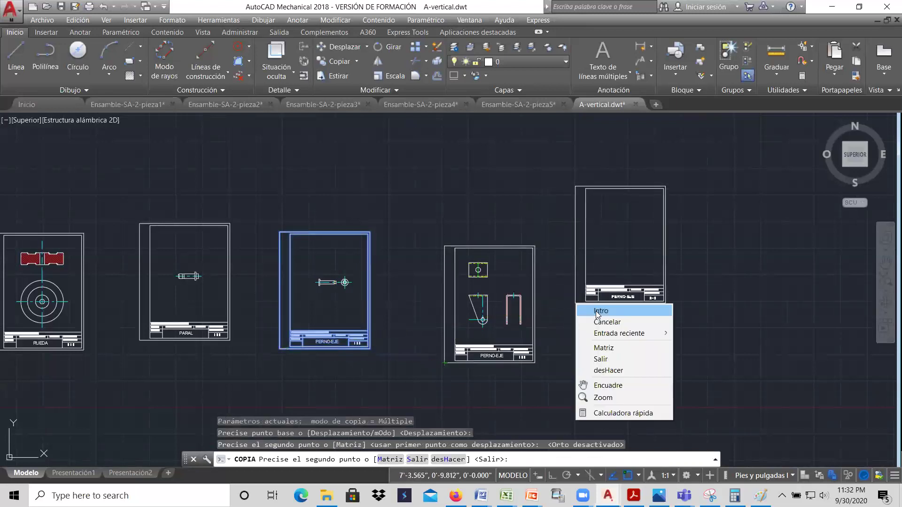
click(596, 311)
Check the support's material in the Word reference and set the new sheet's material line to "MATERIAL: CHAPA GALVANIZADA CALIBRE 13"
scroll(511, 341, up, 5)
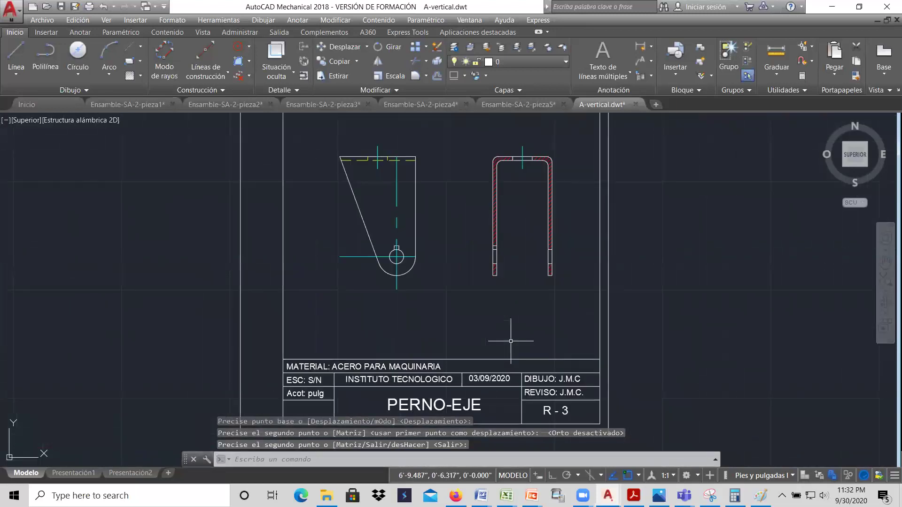
scroll(489, 302, down, 4)
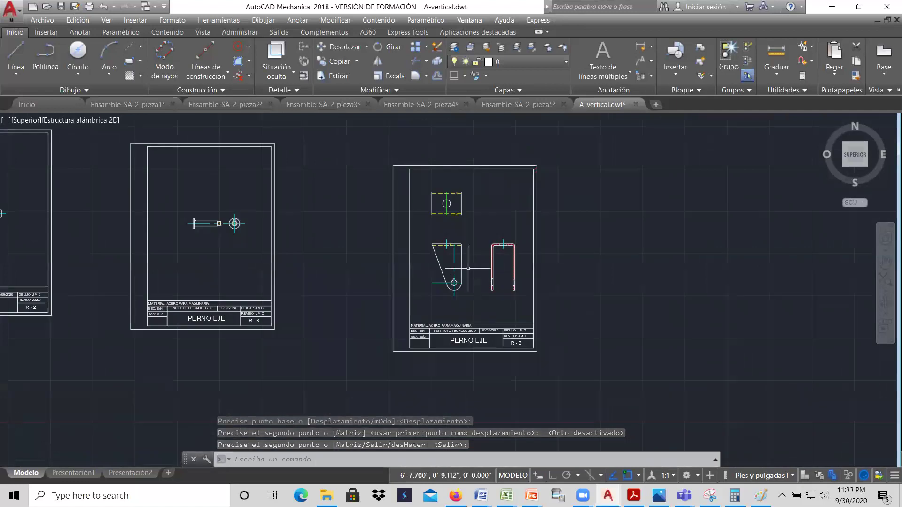
scroll(467, 269, up, 2)
scroll(468, 269, up, 2)
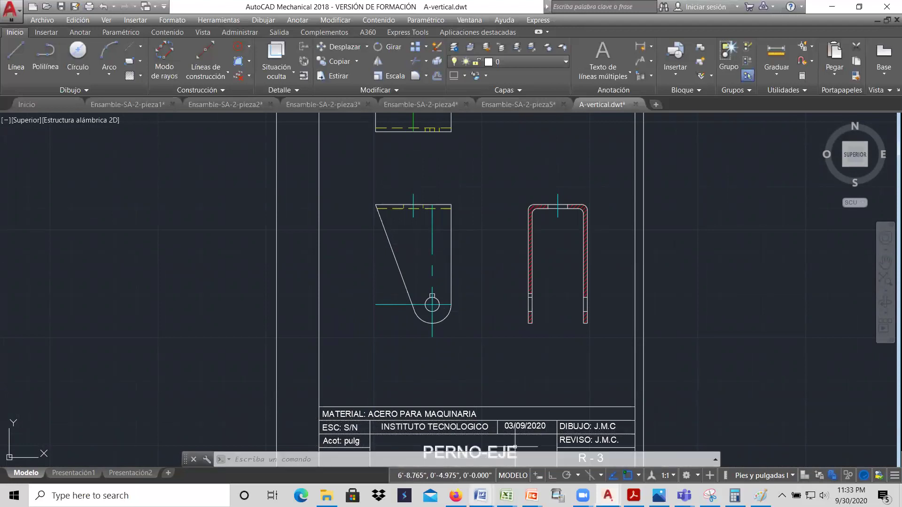
mouse_move(481, 495)
click(519, 446)
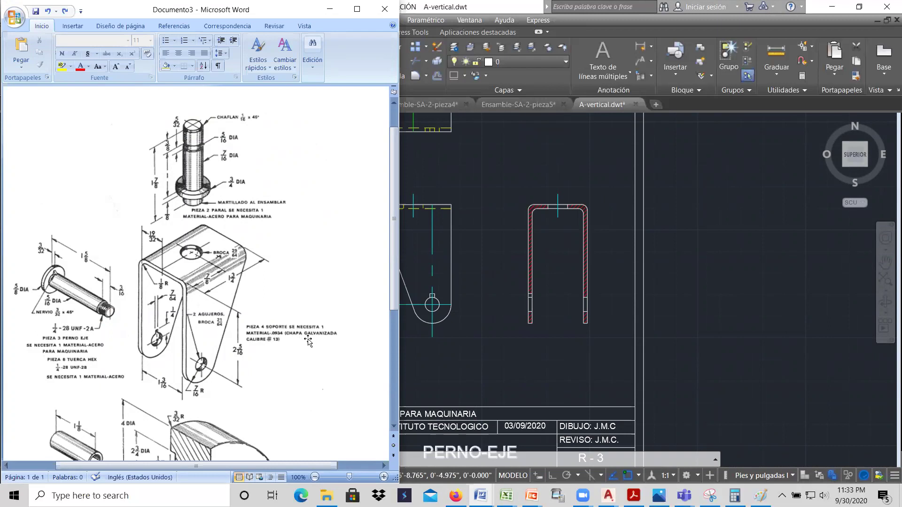
click(485, 364)
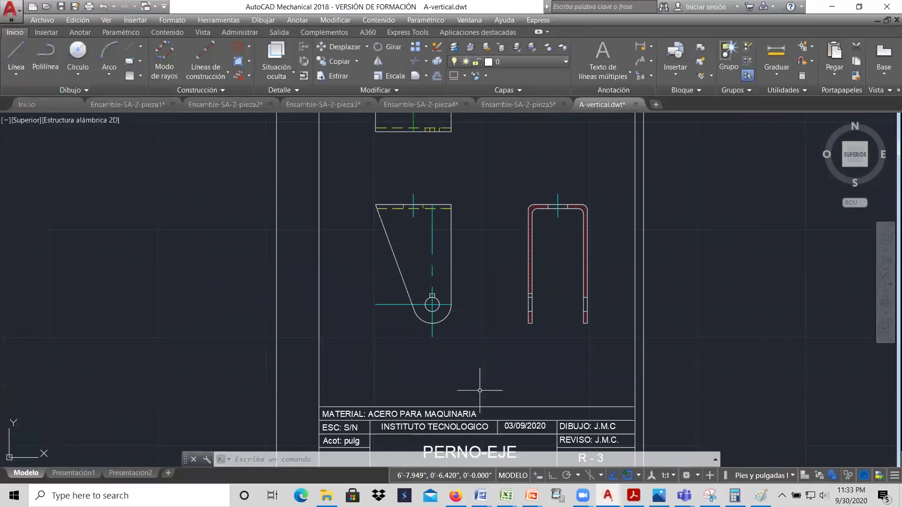
double_click(472, 413)
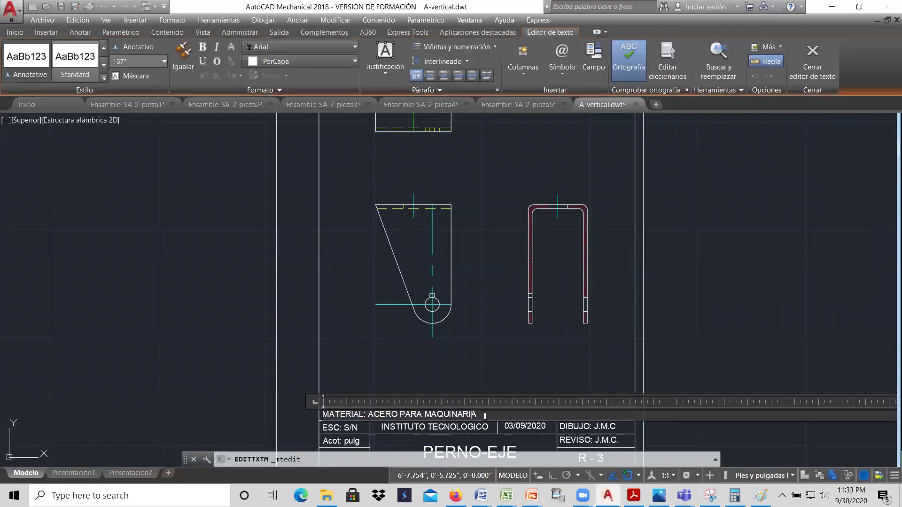
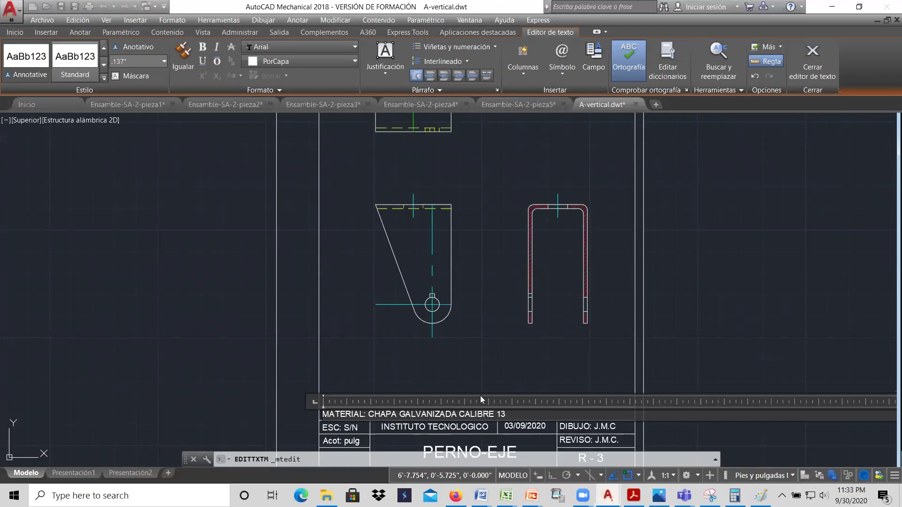
click(482, 365)
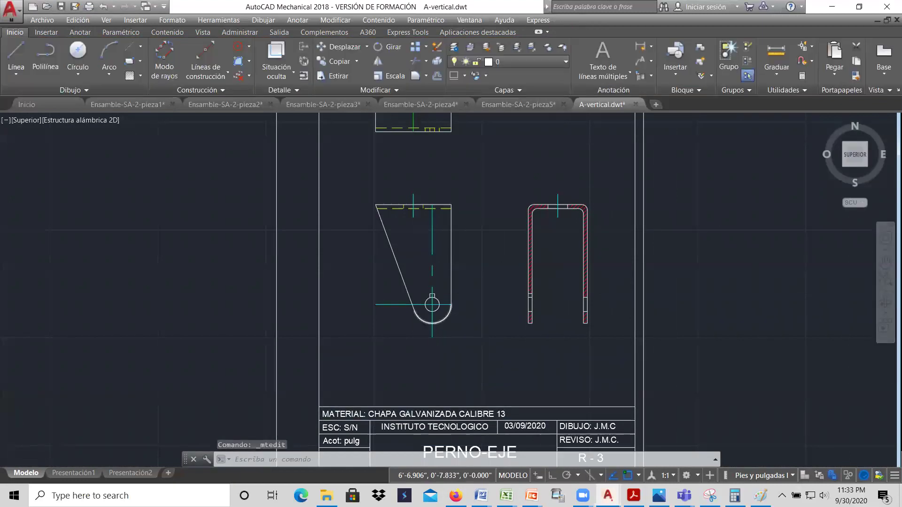
Replace the part name in the support sheet's title block with SOPORTE
scroll(491, 363, down, 4)
scroll(491, 363, up, 2)
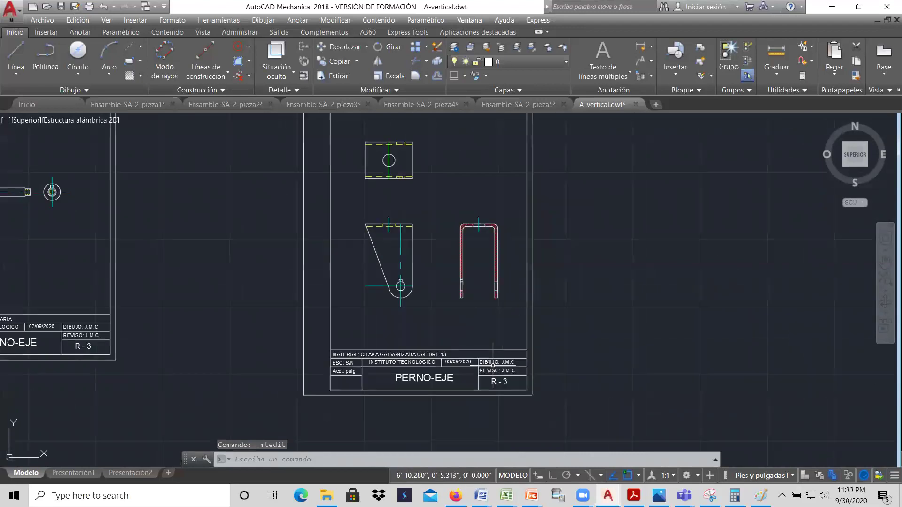
scroll(470, 369, up, 4)
double_click(430, 393)
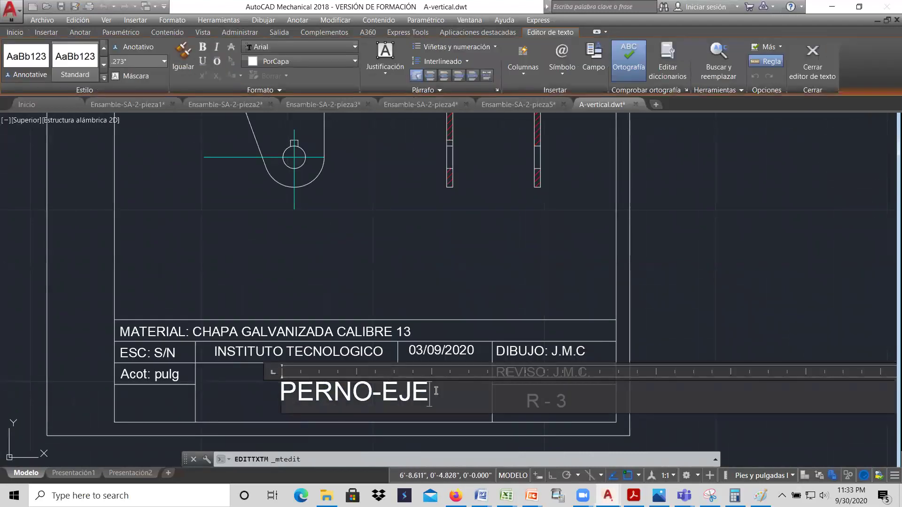
key(BackSpace)
key(BackSpace)
key(BackSpace)
key(BackSpace)
key(BackSpace)
key(BackSpace)
key(BackSpace)
key(BackSpace)
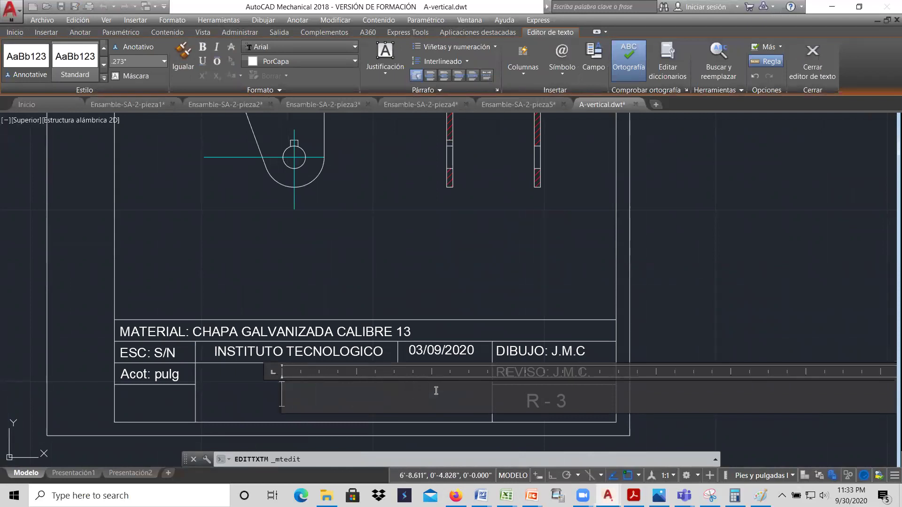
text(SOPORTE)
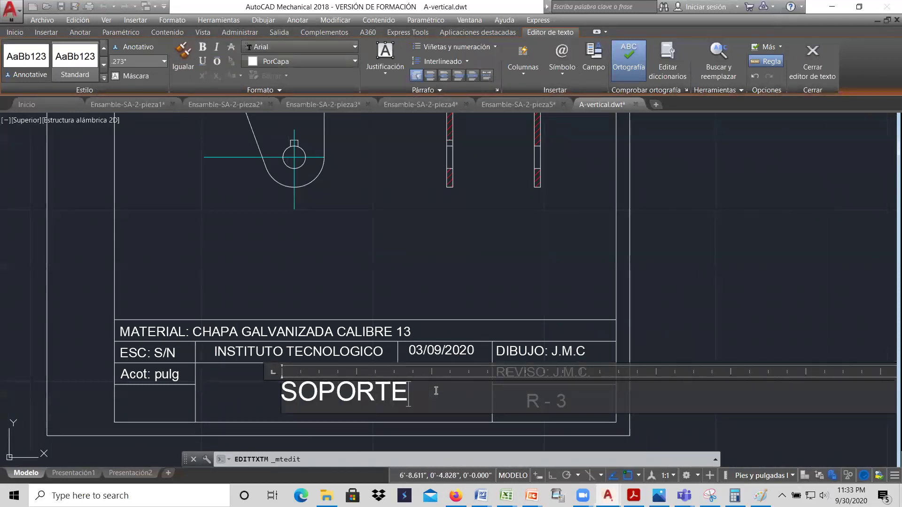
click(354, 258)
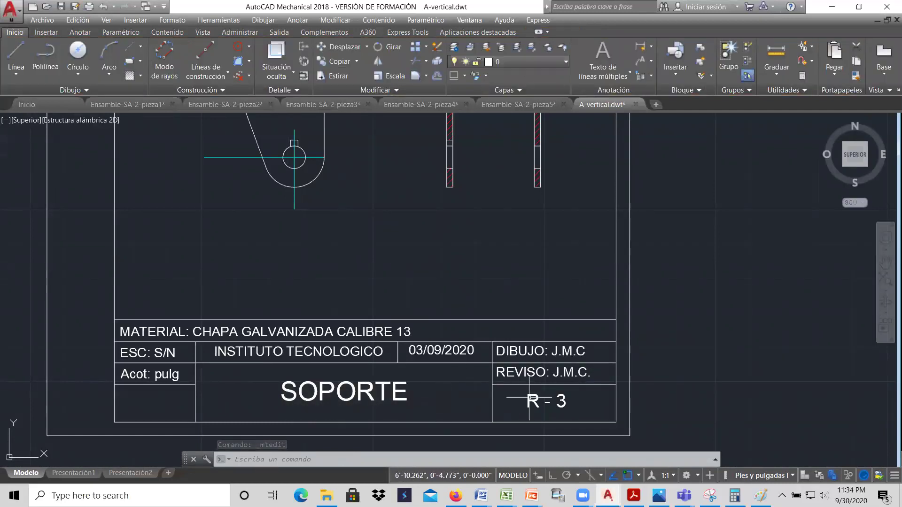
Change the drawing number in the SOPORTE title block to R - 4
double_click(537, 402)
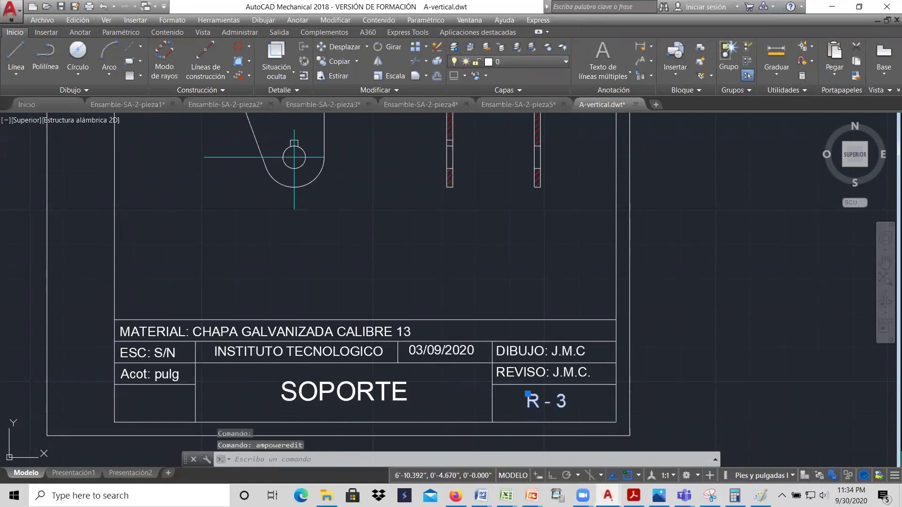
key(BackSpace)
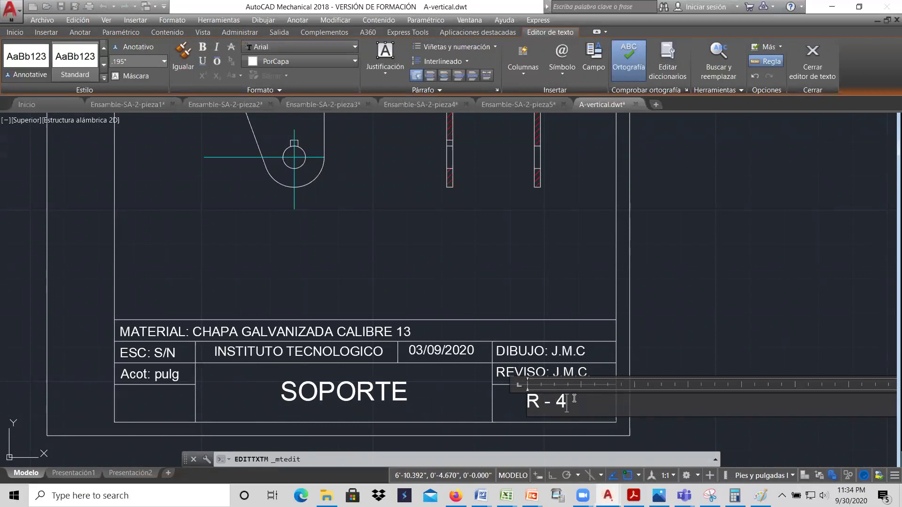
click(526, 271)
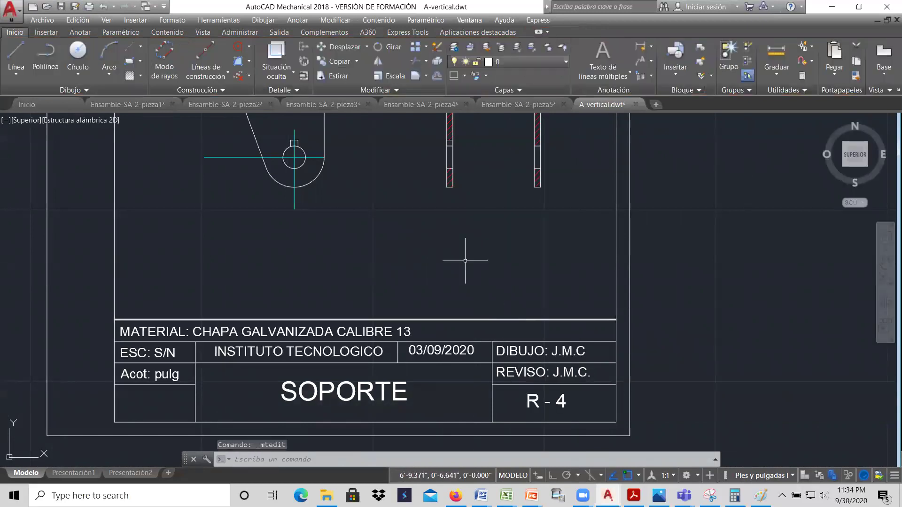
scroll(467, 263, down, 8)
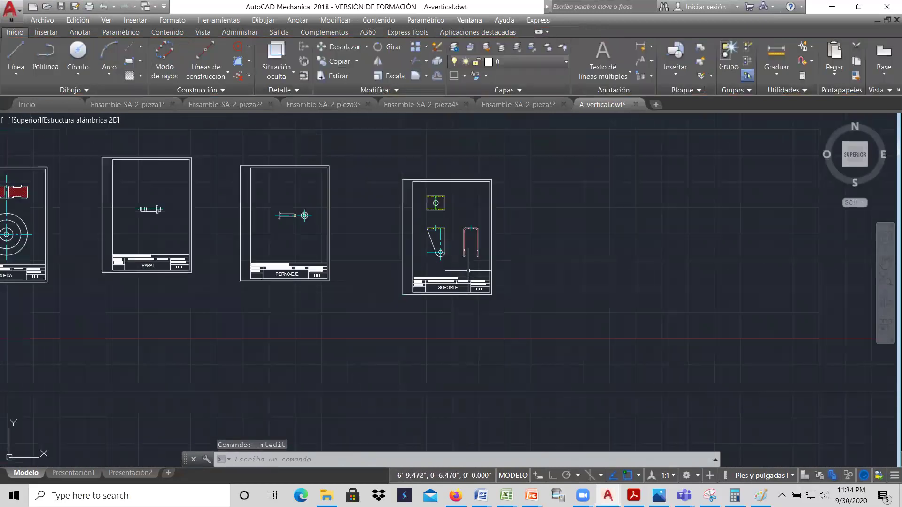
Copy the complete sectioned bushing view with its centre line from the Ensamble-SA-2-pieza5 drawing to the clipboard
scroll(468, 271, down, 3)
scroll(468, 271, up, 3)
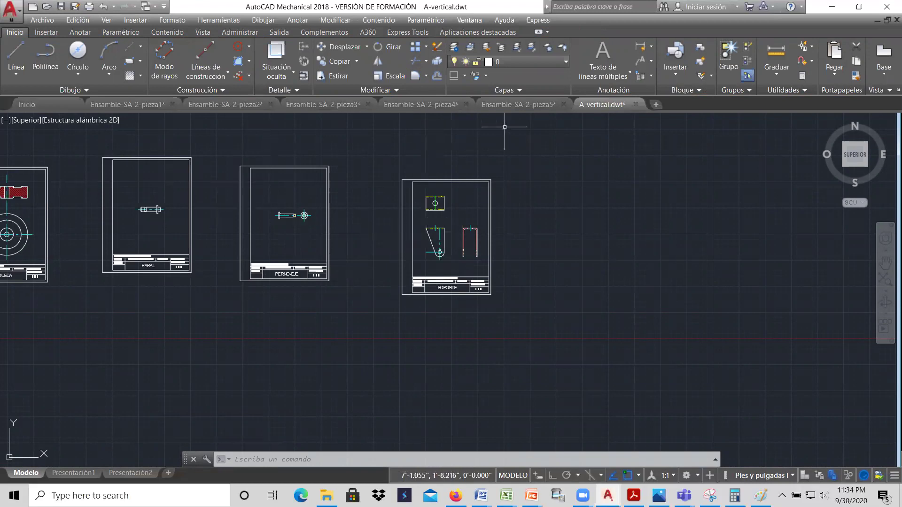
click(516, 103)
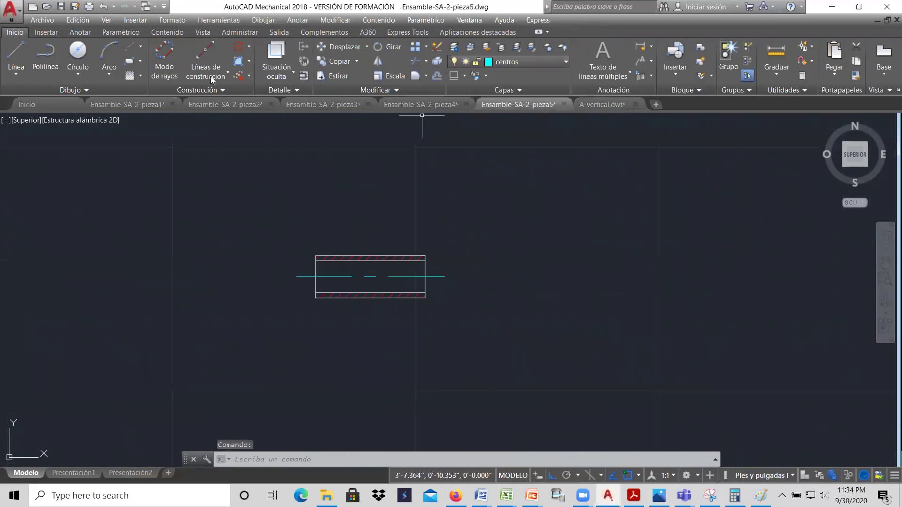
click(490, 344)
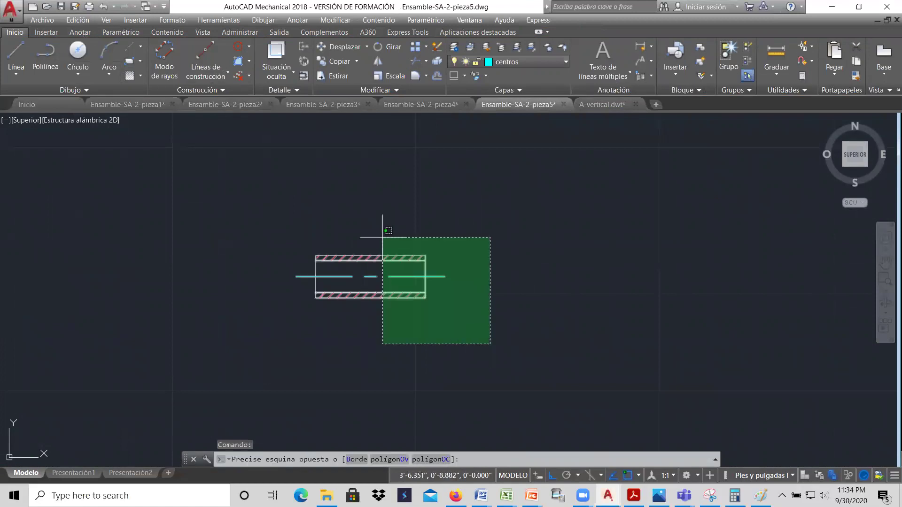
click(383, 237)
click(77, 20)
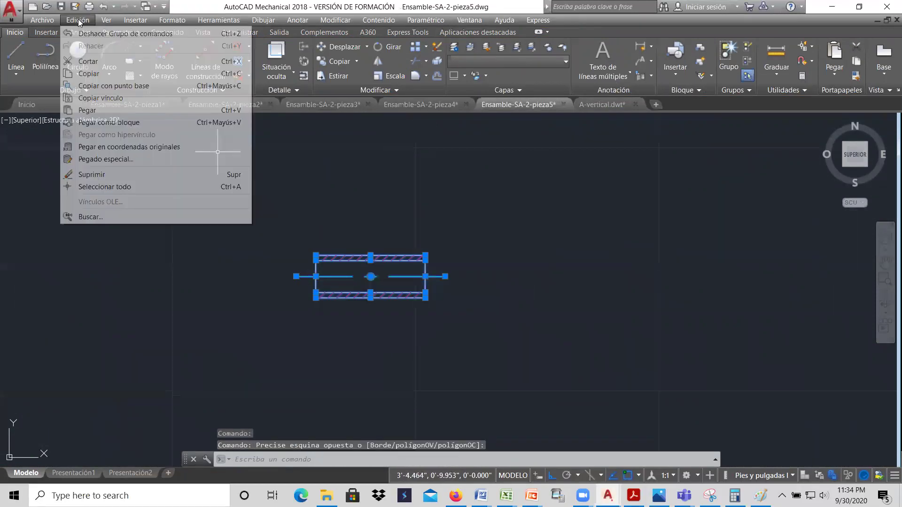
click(89, 73)
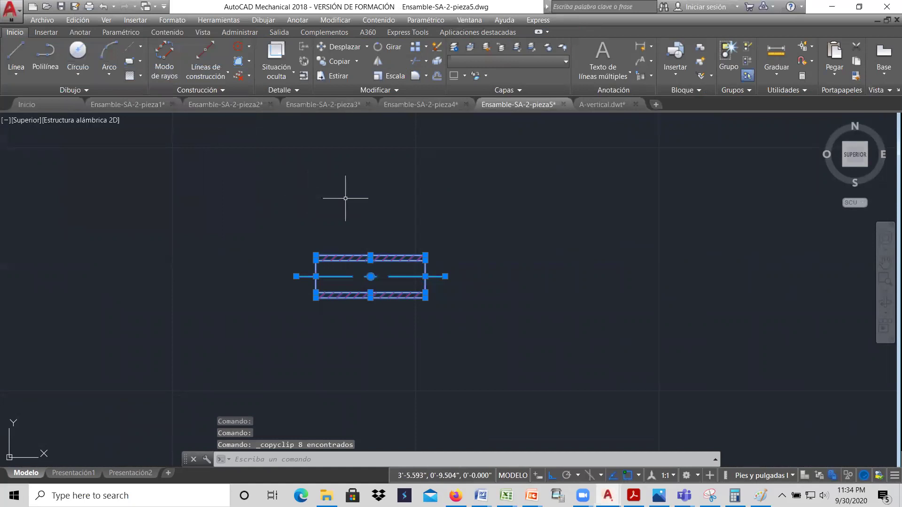
Paste the bushing view into the A-vertical drawing, in the empty area to the right of the SOPORTE sheet
click(601, 109)
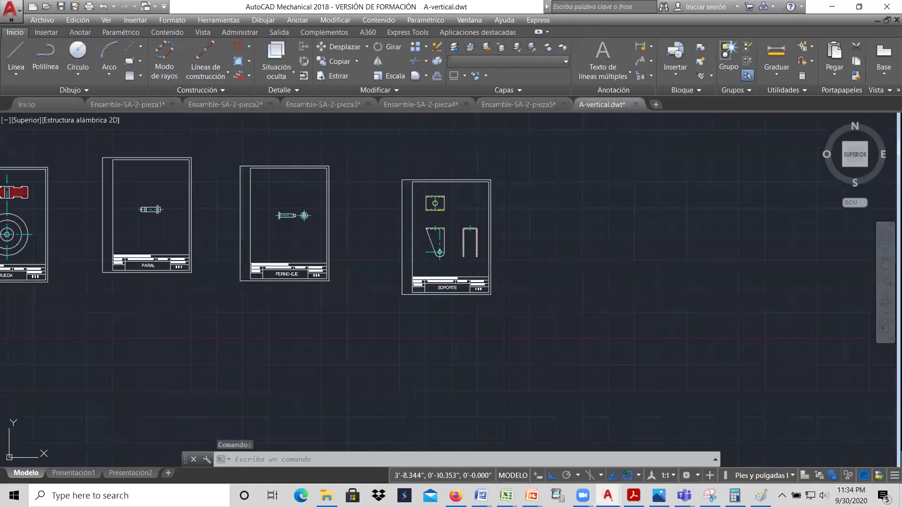
scroll(493, 246, up, 4)
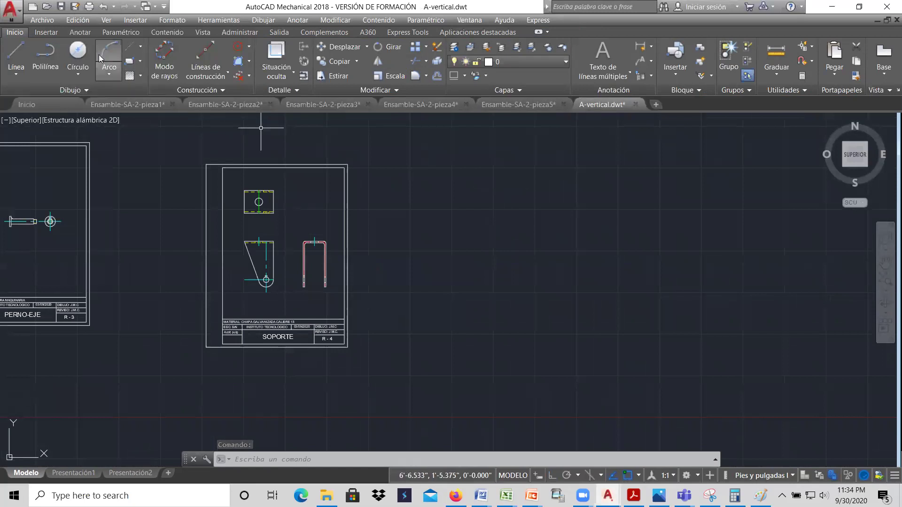
click(78, 19)
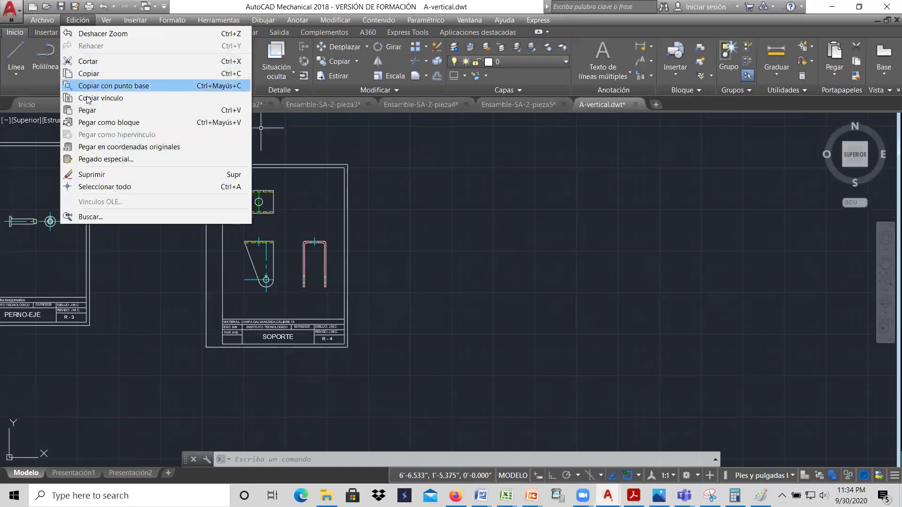
click(88, 110)
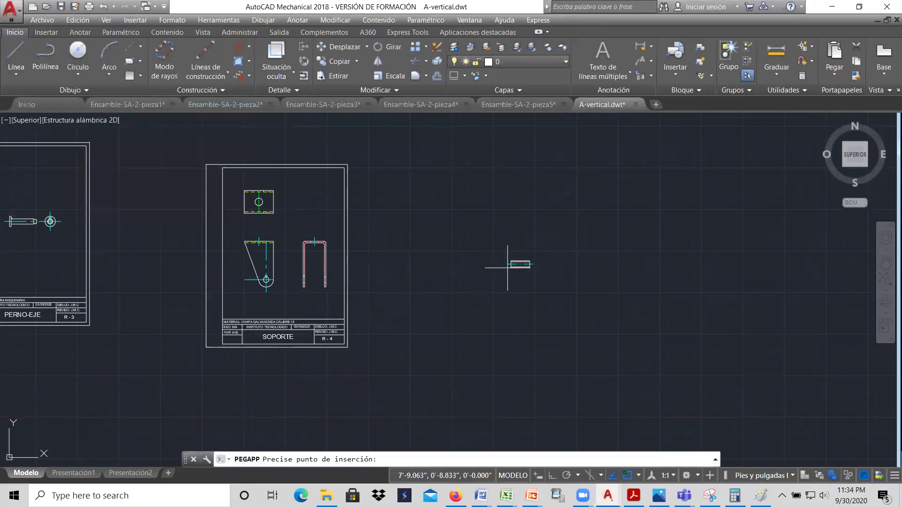
click(512, 244)
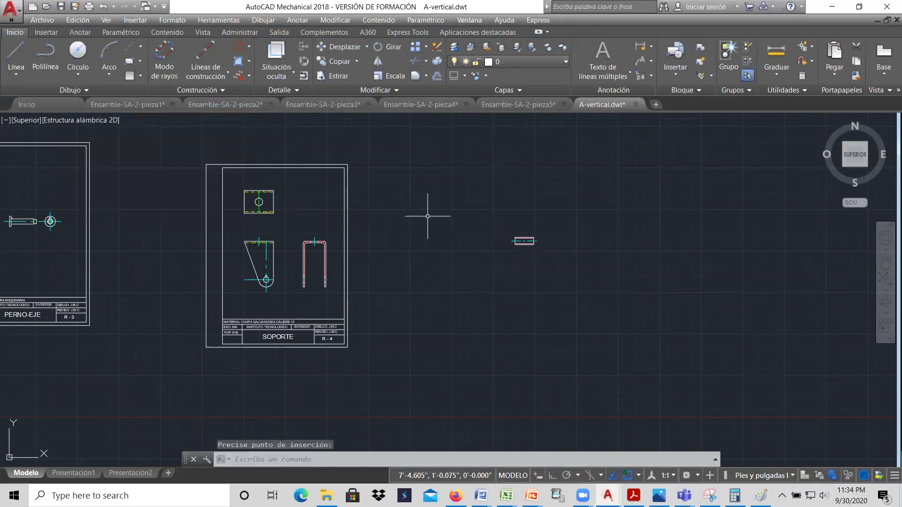
click(346, 46)
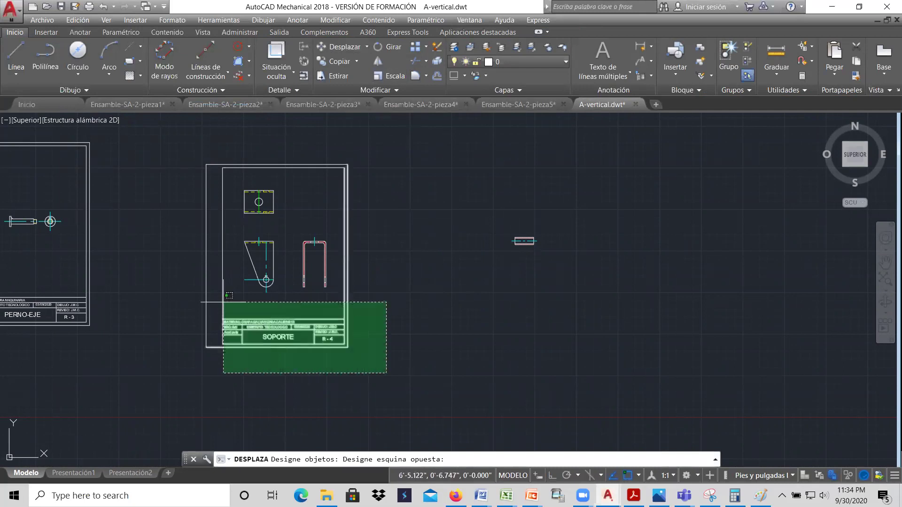
click(192, 298)
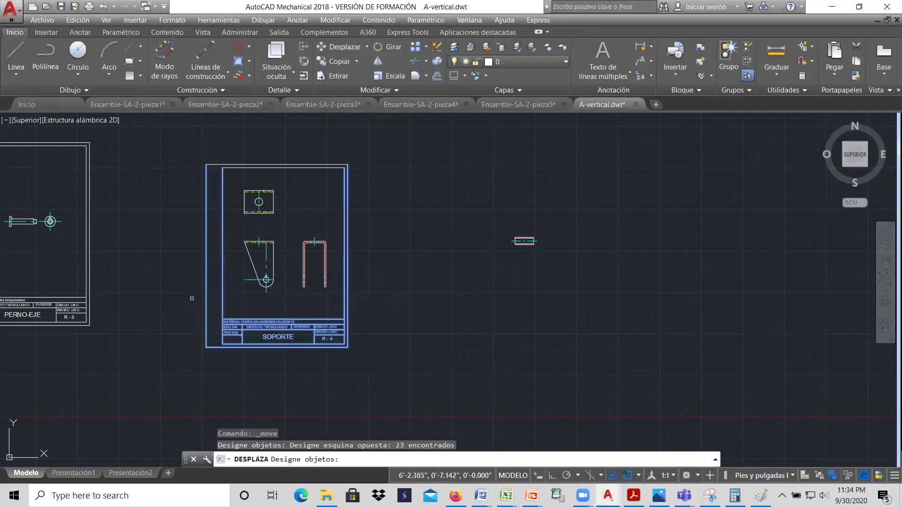
click(292, 180)
click(248, 150)
key(Return)
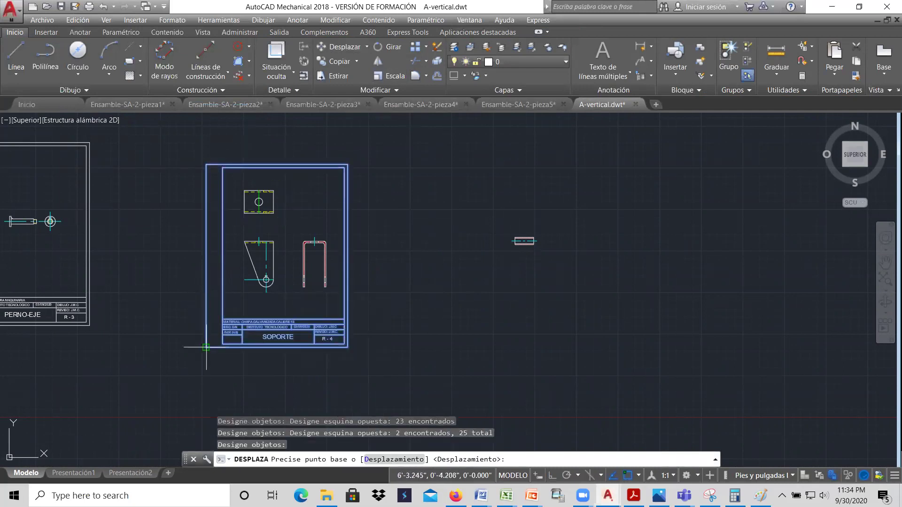
click(207, 348)
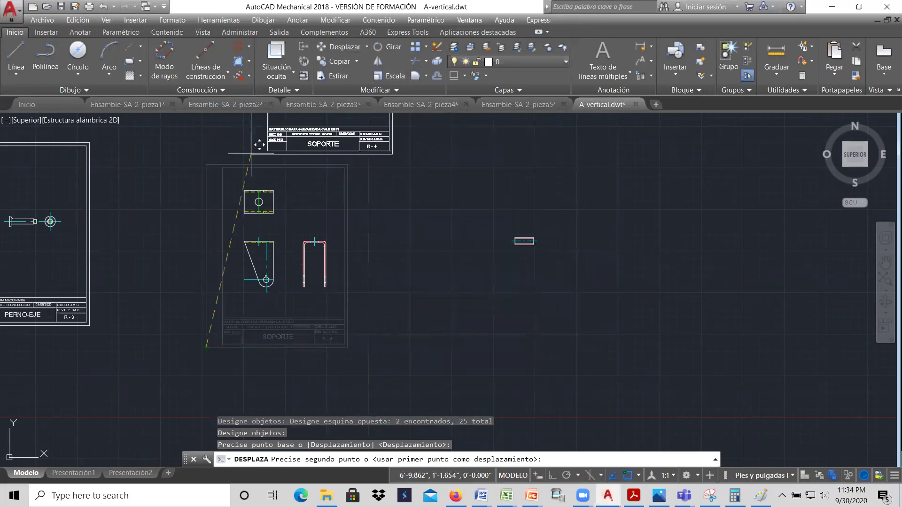
click(103, 7)
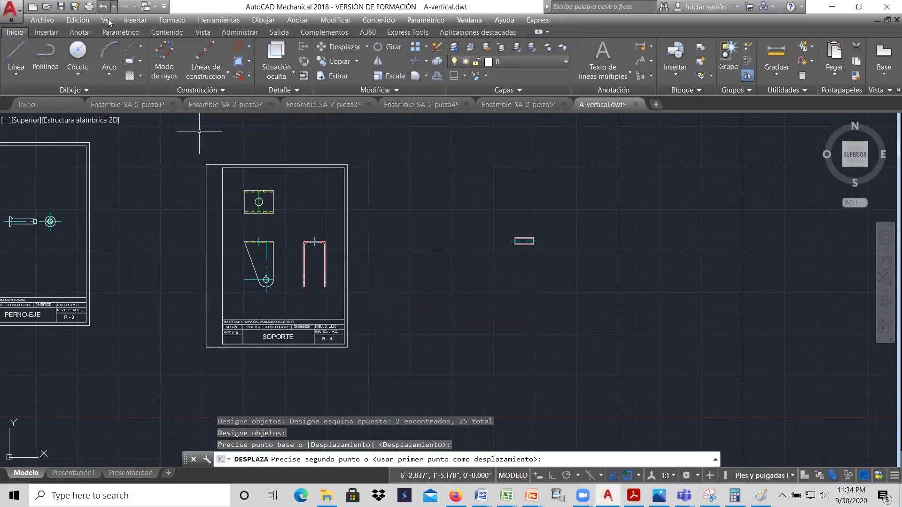
Copy the SOPORTE sheet's frame and title block from its lower-left corner so the copy surrounds the pasted bushing
click(339, 61)
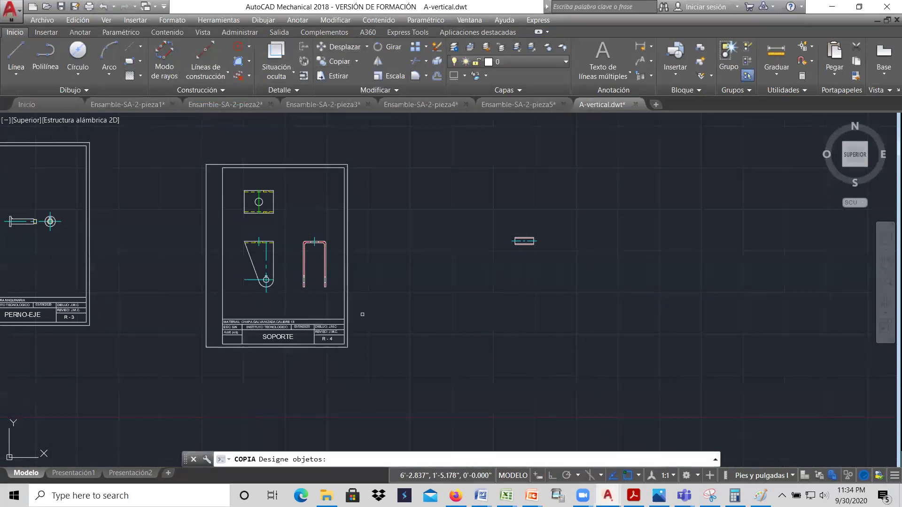
click(378, 374)
click(183, 164)
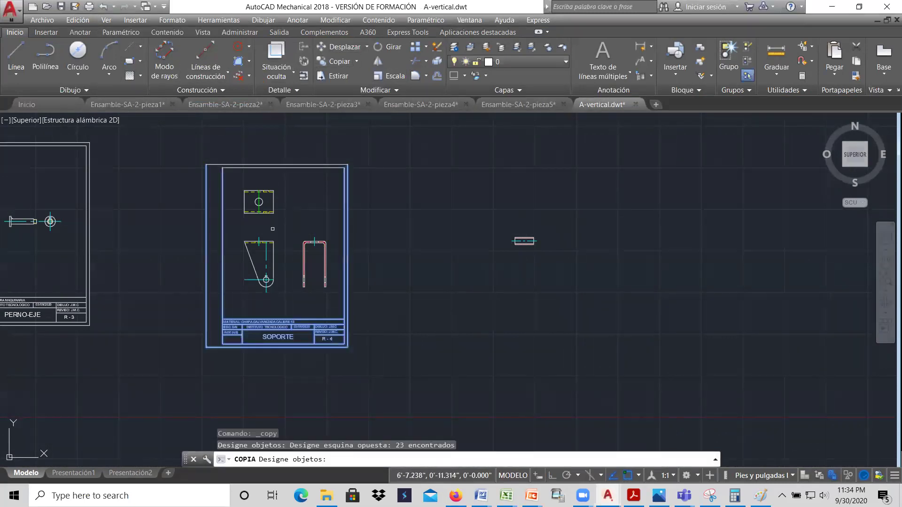
click(275, 145)
key(Return)
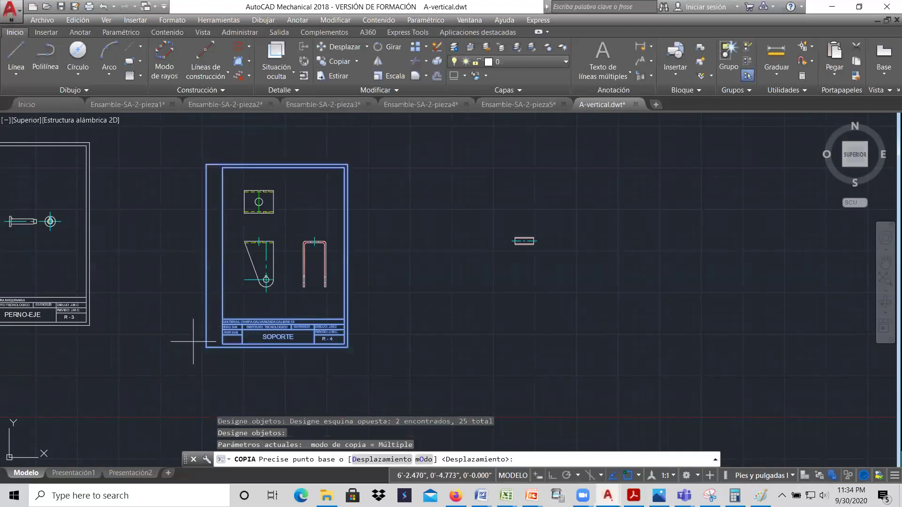
click(206, 347)
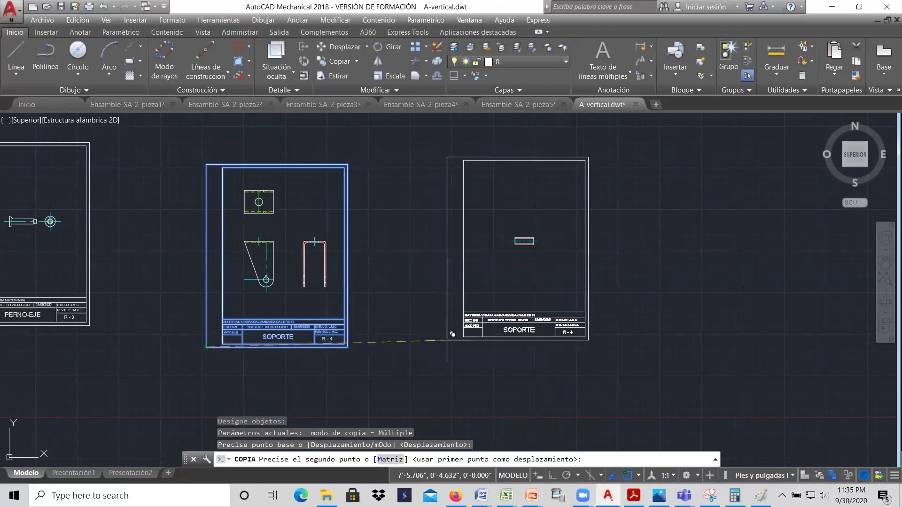
click(445, 342)
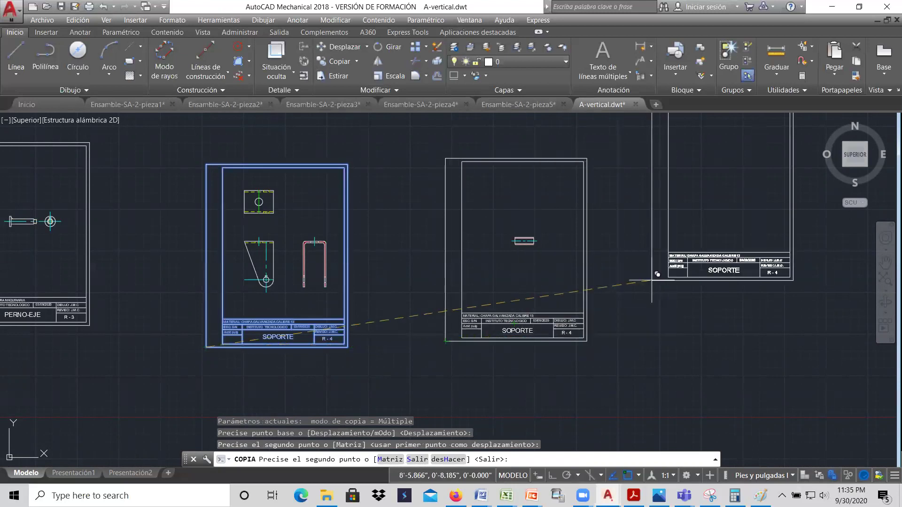
right_click(653, 281)
click(677, 287)
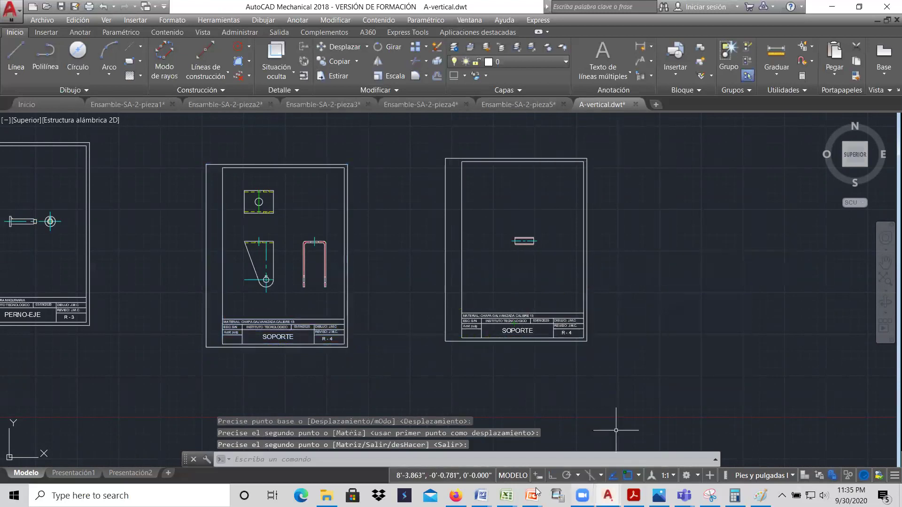
Look up piece 5's material in the Word document and change the bushing sheet's material text to "MATERIAL: LATON"
mouse_move(480, 495)
click(519, 444)
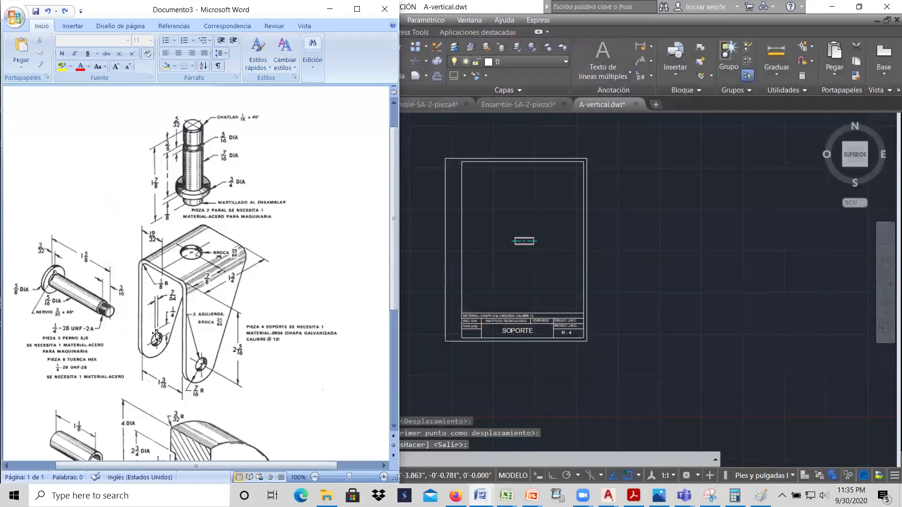
scroll(188, 331, down, 4)
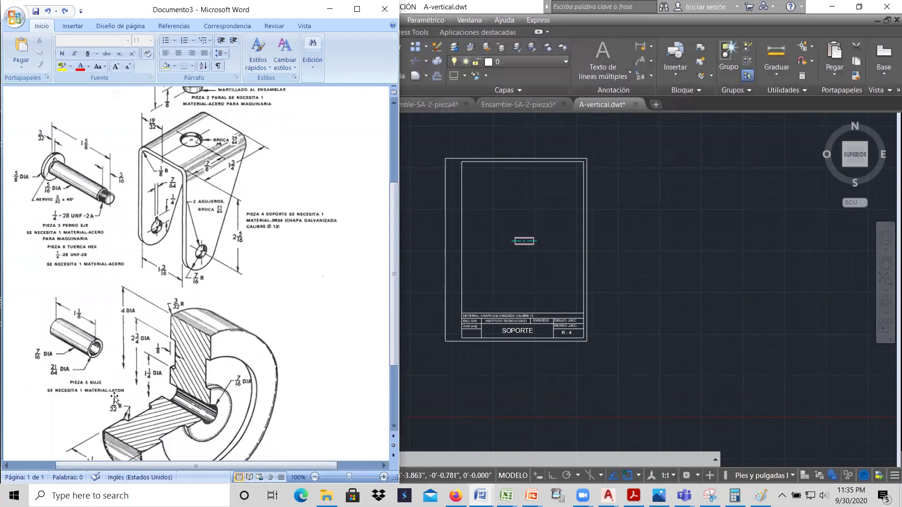
click(503, 338)
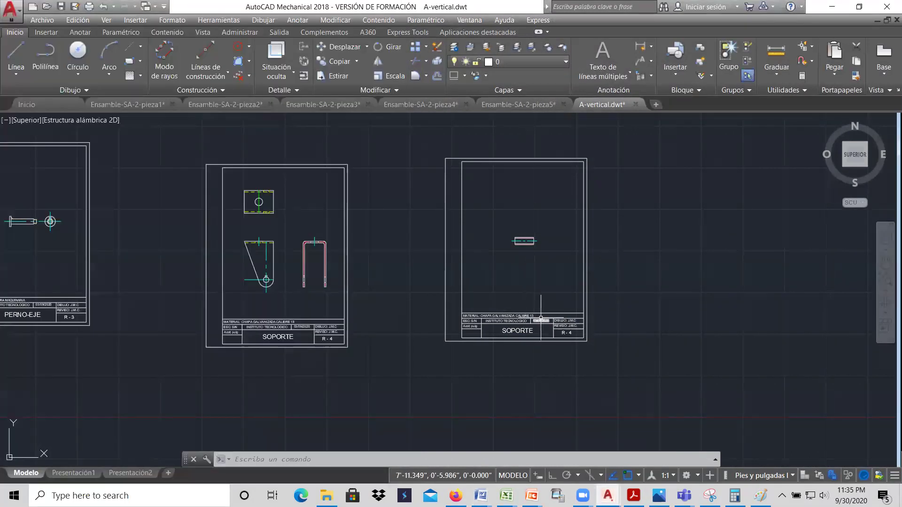
scroll(529, 313, up, 8)
click(562, 334)
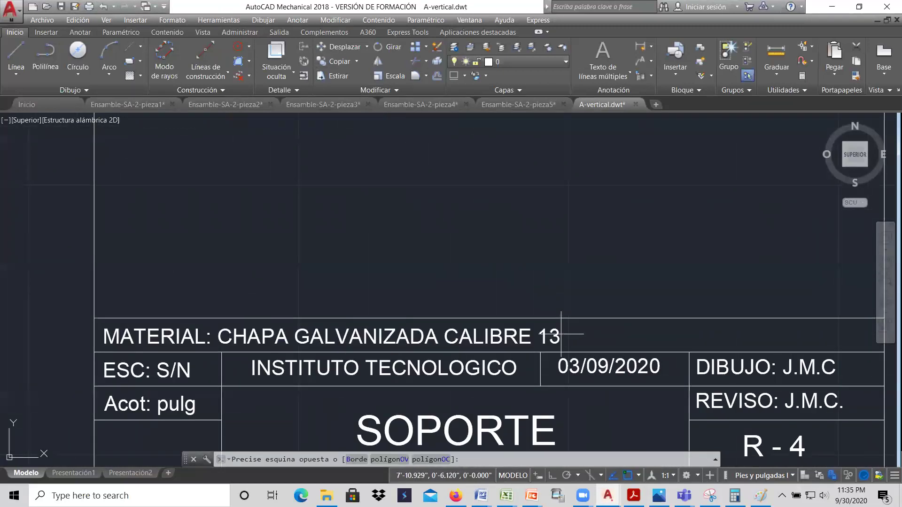
double_click(555, 333)
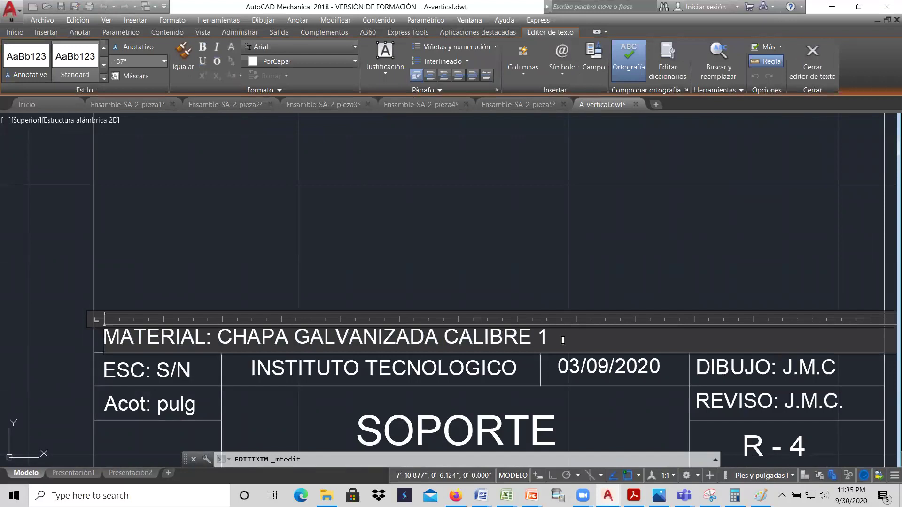
key(BackSpace)
key(BackSpace)
key(BackSpace)
key(BackSpace)
key(BackSpace)
key(BackSpace)
key(BackSpace)
key(BackSpace)
key(BackSpace)
key(BackSpace)
key(BackSpace)
key(BackSpace)
key(BackSpace)
key(BackSpace)
key(BackSpace)
key(BackSpace)
key(BackSpace)
key(BackSpace)
key(BackSpace)
key(BackSpace)
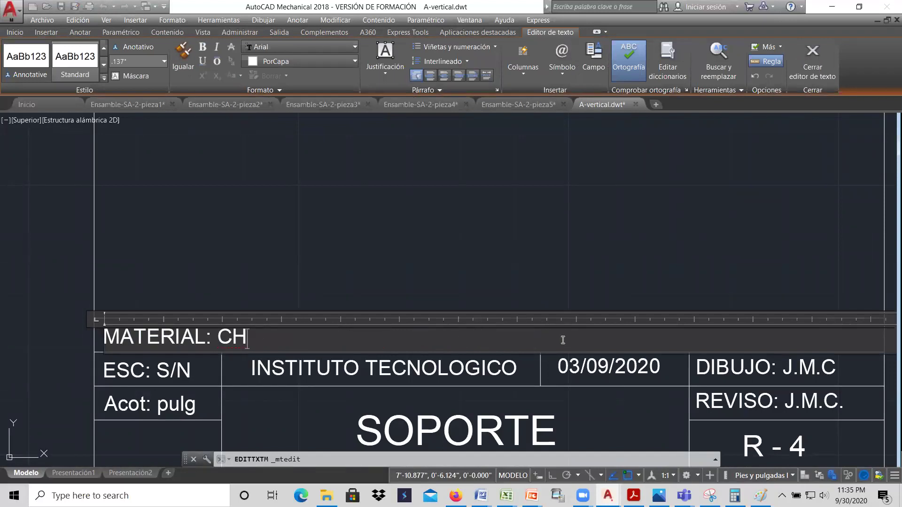
text(LATON)
click(390, 242)
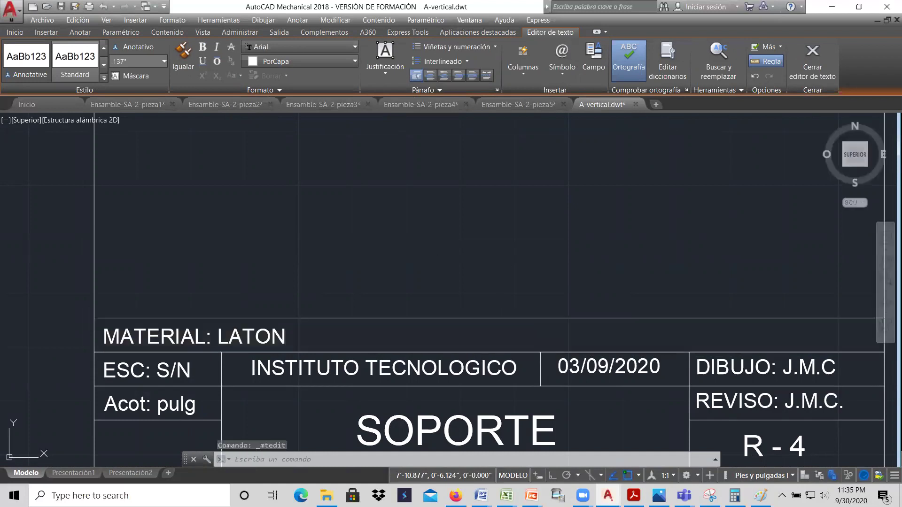
Replace the part name in the bushing sheet's title block with BUJE
scroll(374, 244, down, 2)
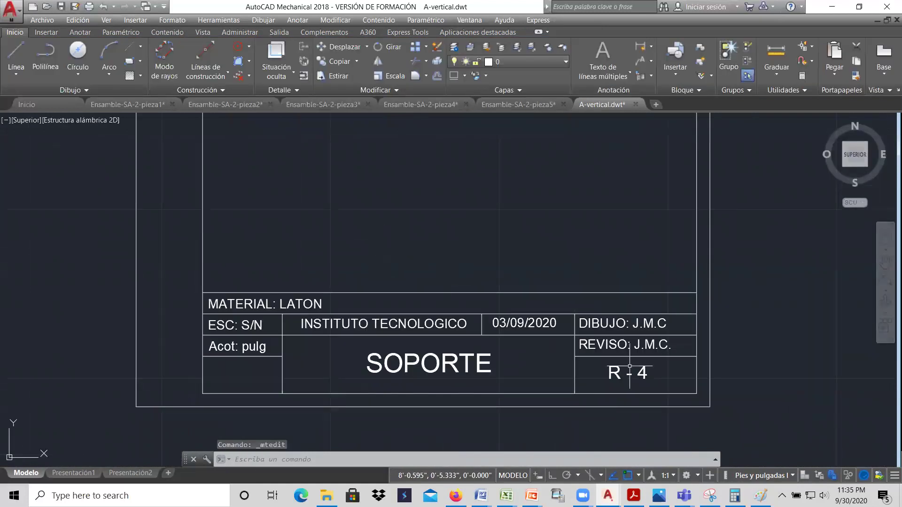
click(480, 364)
double_click(479, 364)
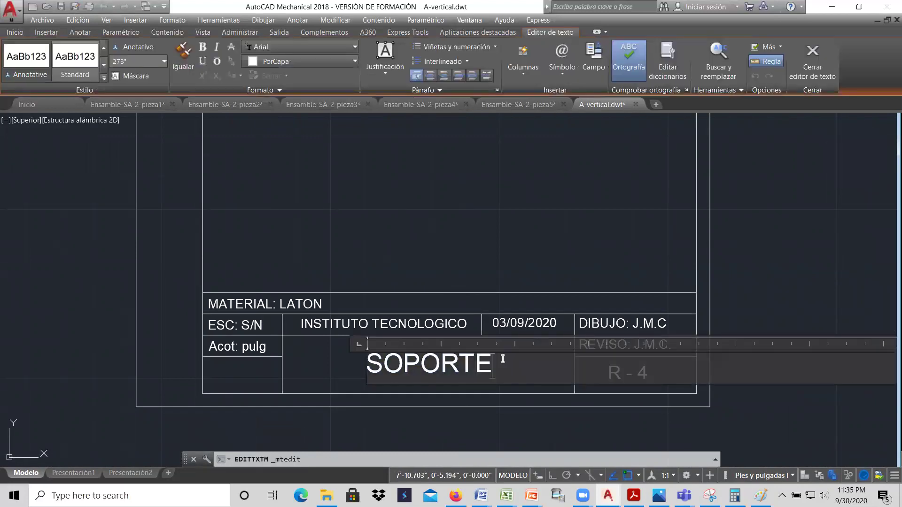
key(BackSpace)
key(BackSpace)
key(BackSpace)
key(BackSpace)
key(BackSpace)
key(BackSpace)
text(BUJE)
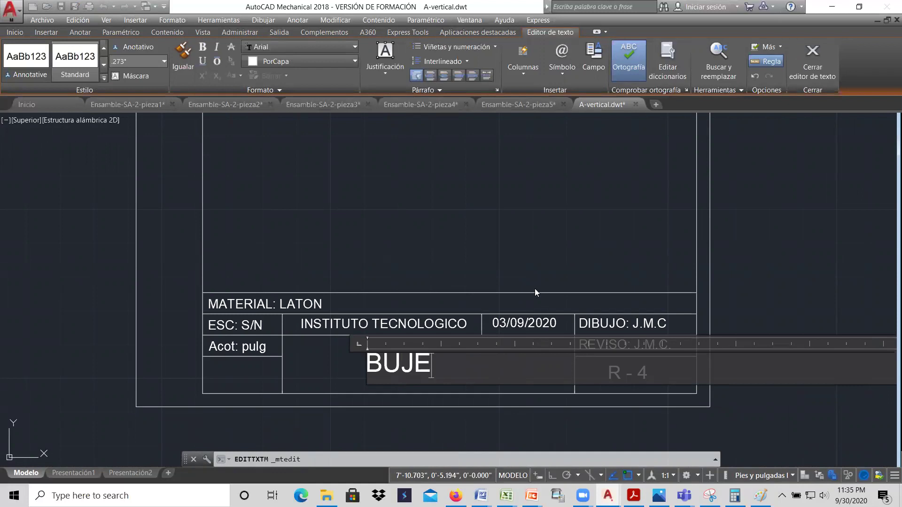
click(469, 232)
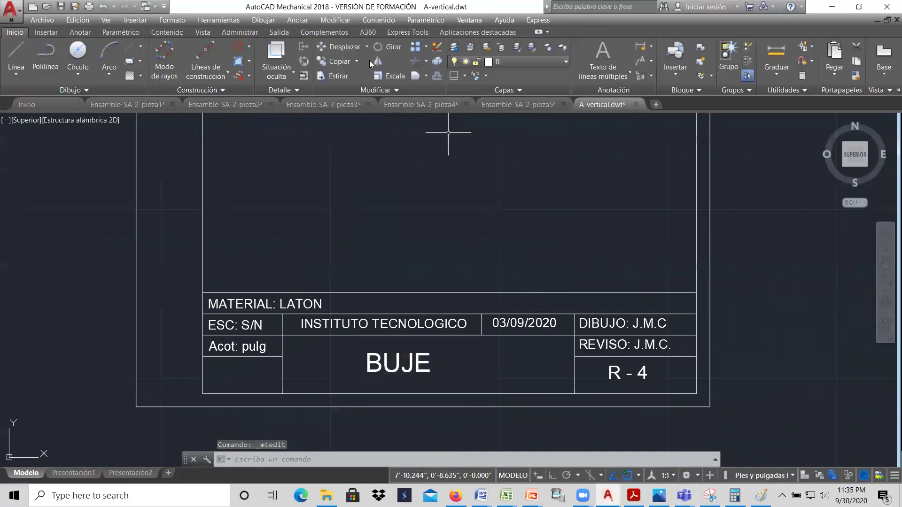
Move the BUJE text horizontally to the right so it sits centred in its title block cell
click(339, 47)
click(411, 362)
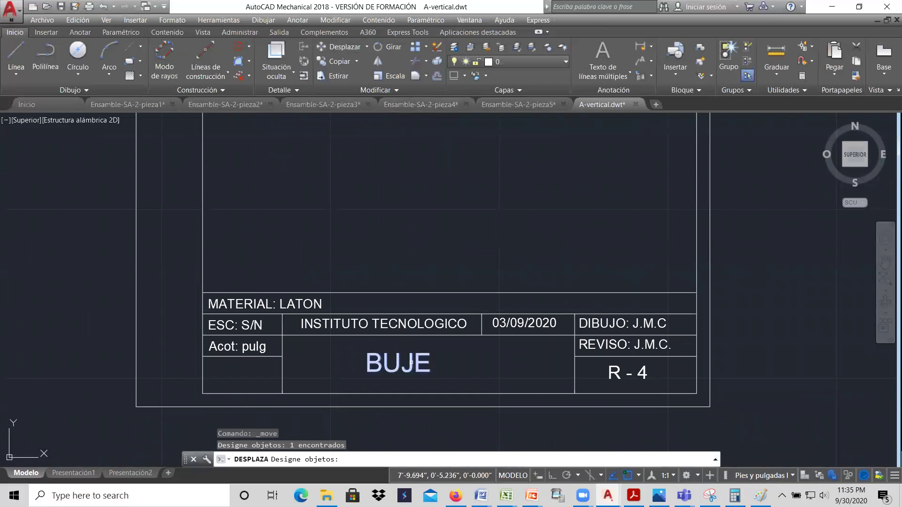
key(Return)
click(363, 206)
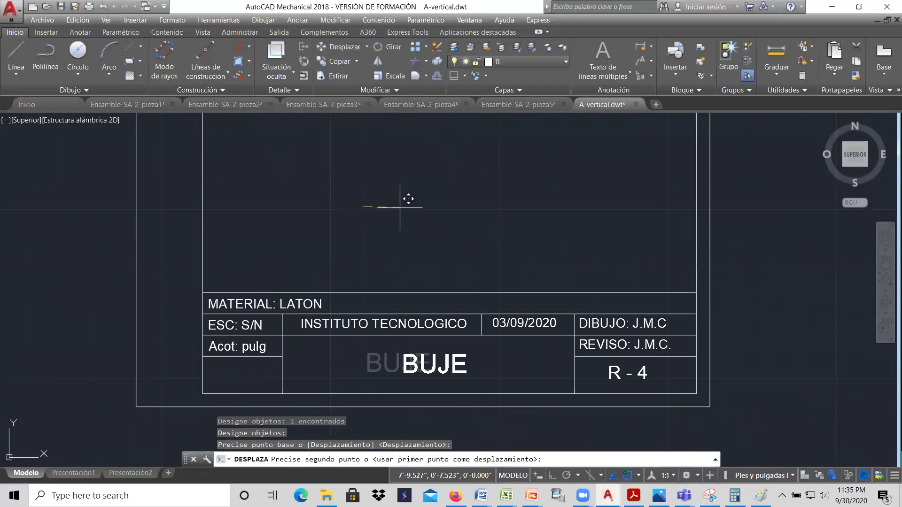
click(401, 206)
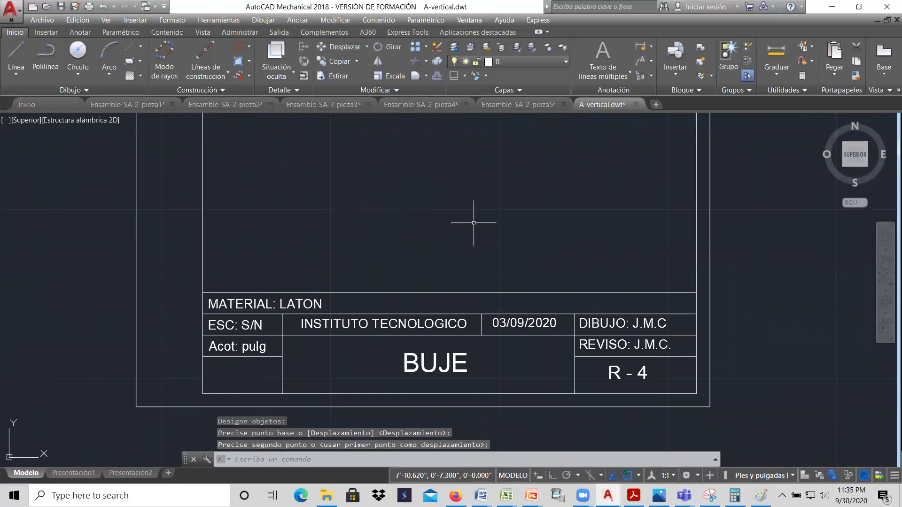
Edit the sheet number text in the bushing sheet's title block
double_click(652, 371)
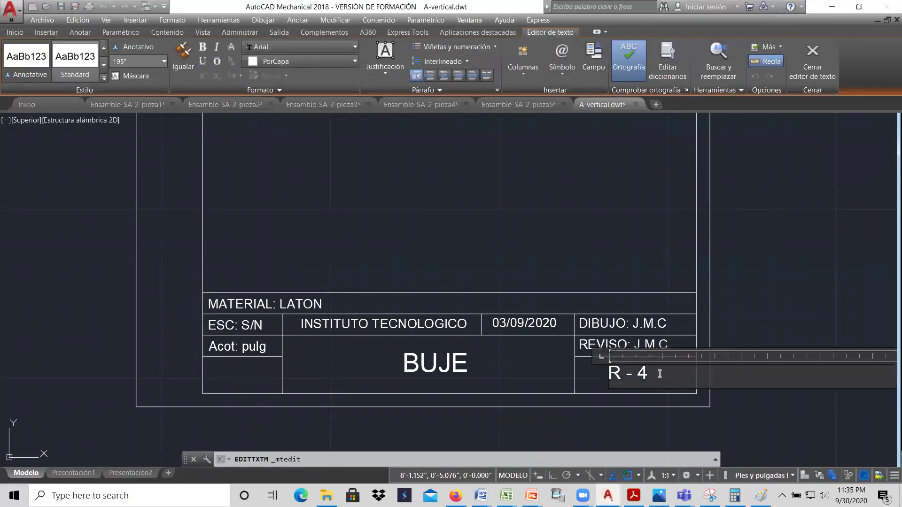
click(741, 295)
scroll(540, 359, down, 5)
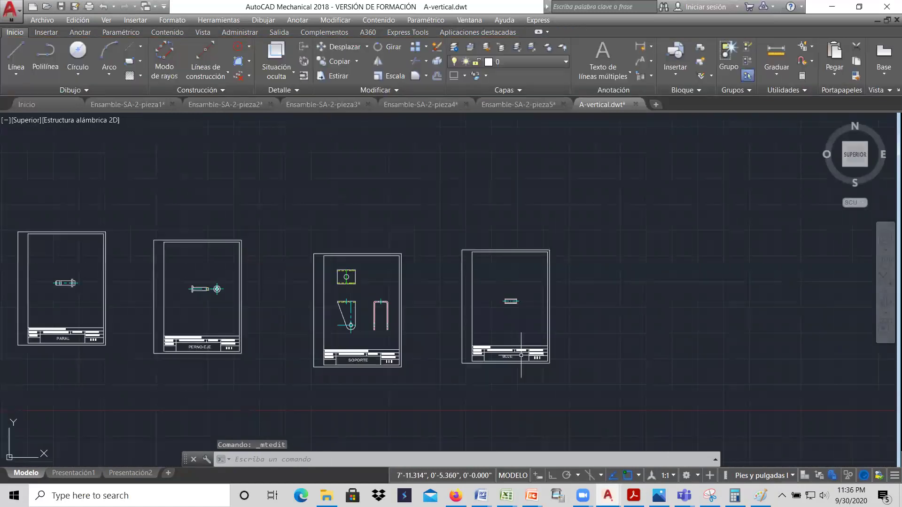
Review the framed sheets from RUEDA to BUJE, examining the wheel section and the other part drawings and their title blocks
scroll(536, 353, down, 2)
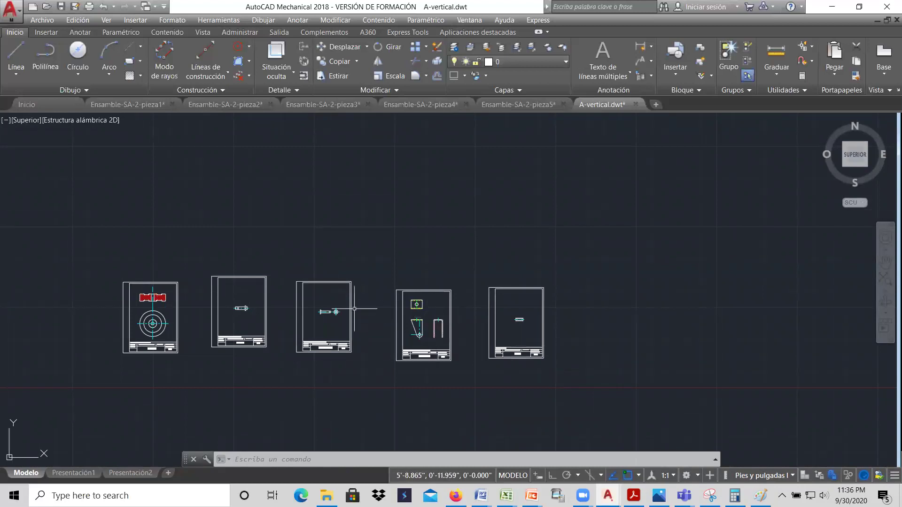
scroll(152, 296, up, 6)
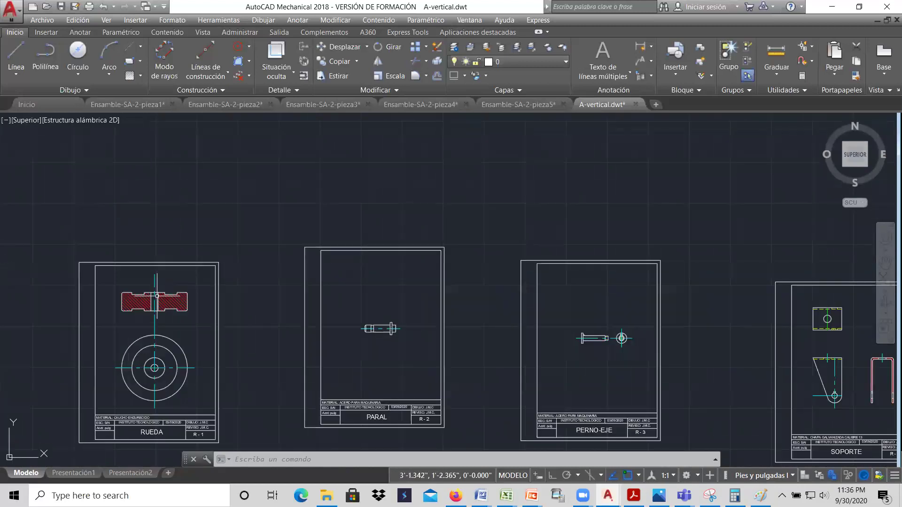
scroll(153, 298, up, 4)
scroll(263, 301, down, 6)
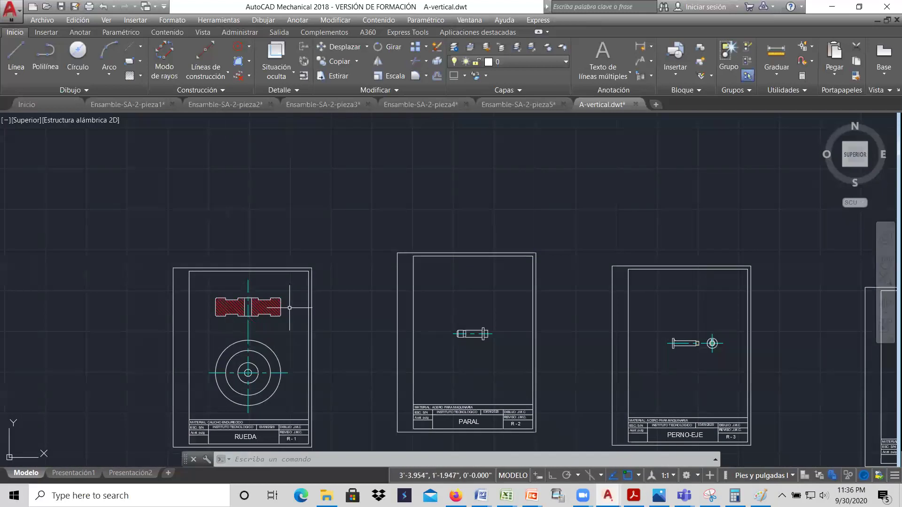
scroll(290, 308, down, 3)
scroll(291, 310, up, 7)
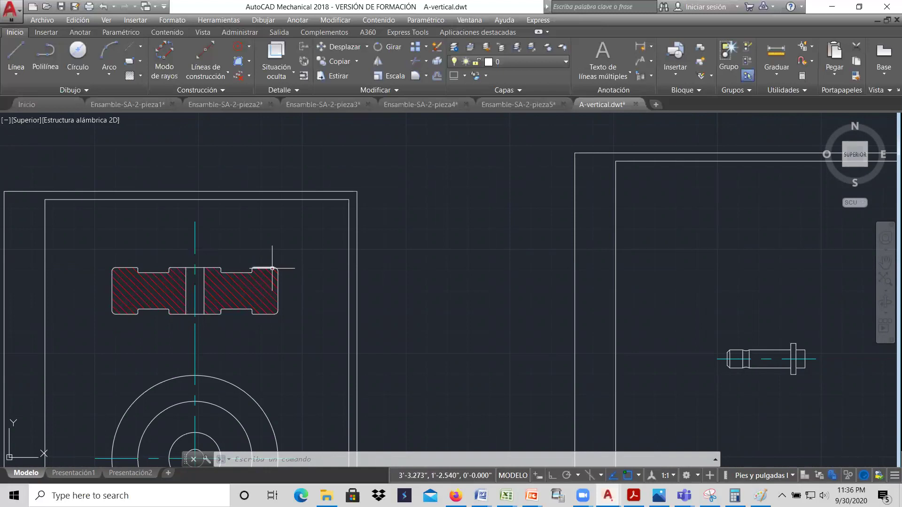
scroll(232, 290, down, 3)
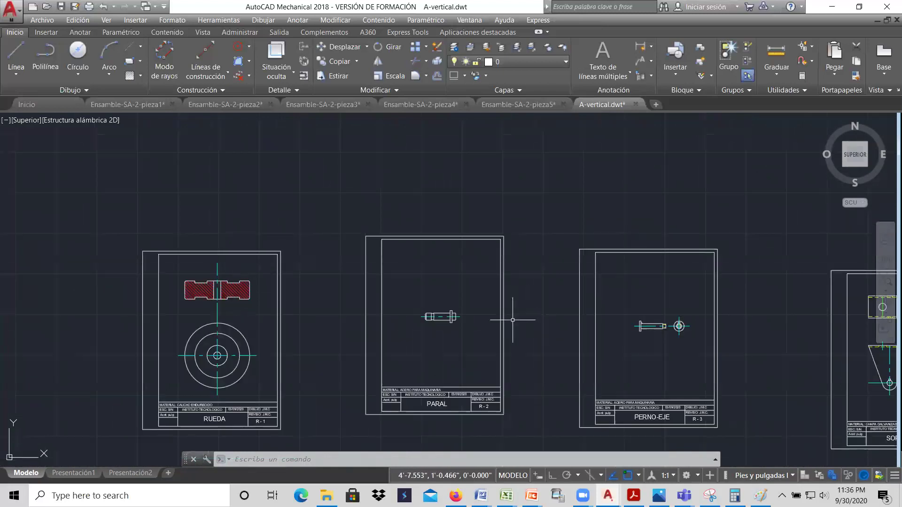
scroll(512, 320, down, 3)
scroll(770, 336, up, 2)
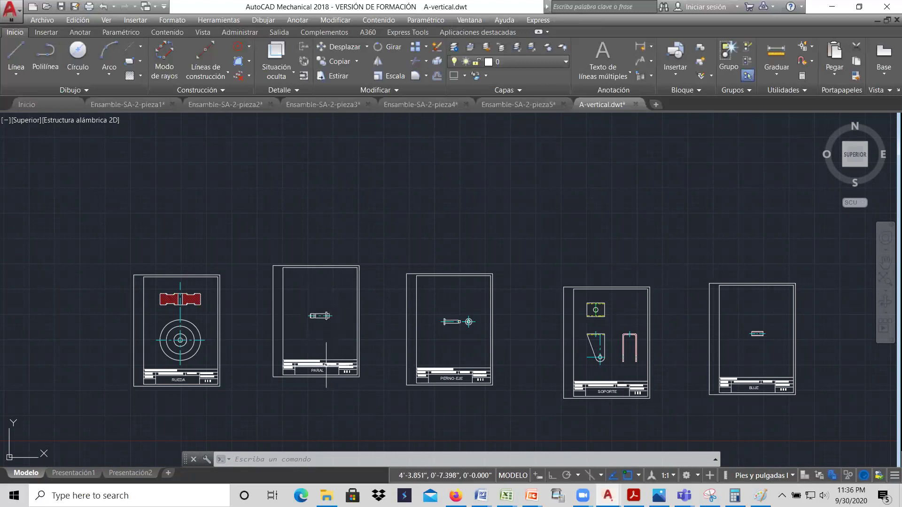
scroll(324, 316, up, 2)
scroll(327, 317, down, 2)
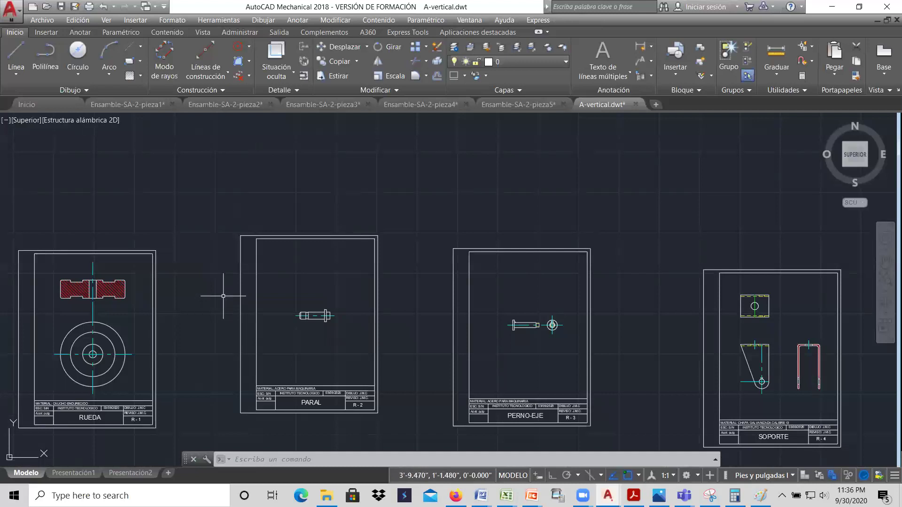
scroll(54, 296, up, 2)
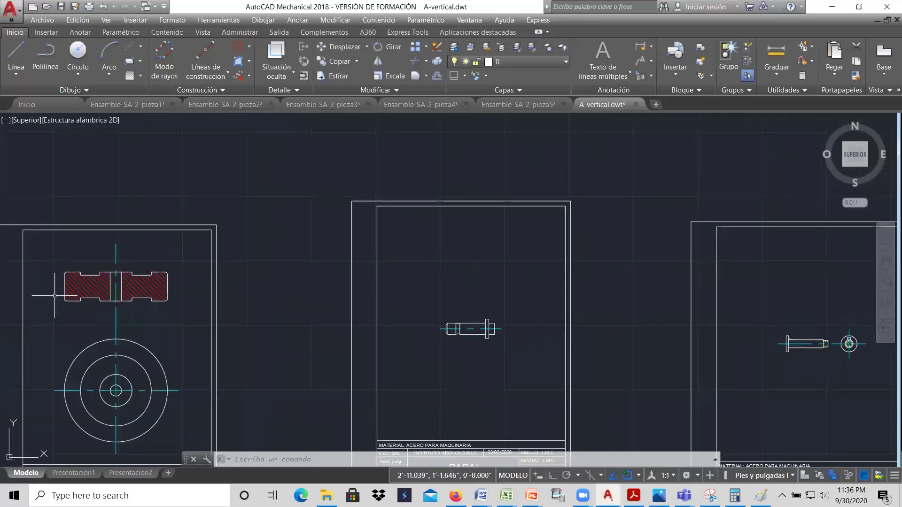
scroll(141, 291, up, 2)
scroll(184, 348, down, 4)
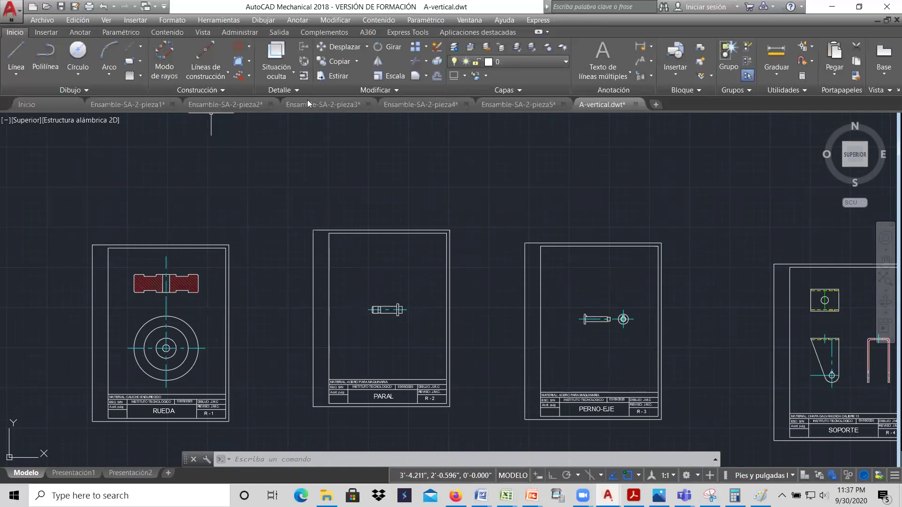
Copy the hatched wheel section from the RUEDA sheet to the empty area to the right of the BUJE sheet
click(341, 60)
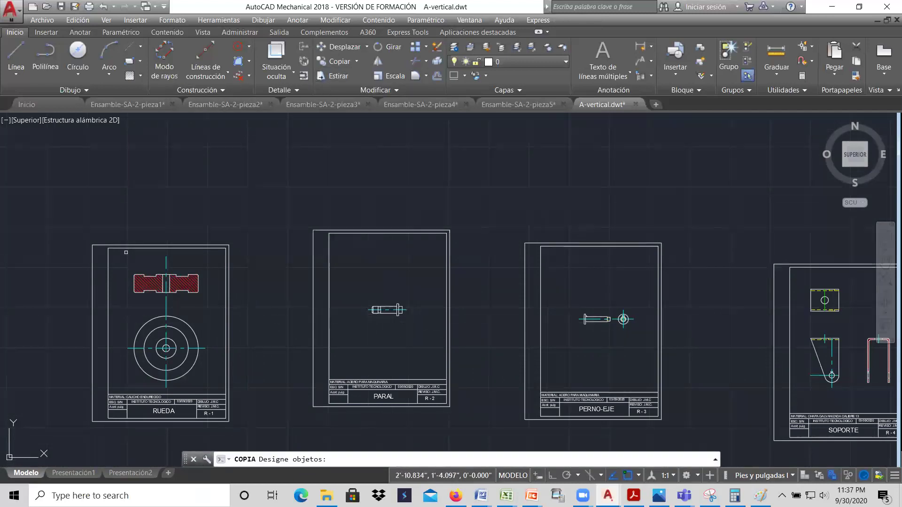
click(123, 260)
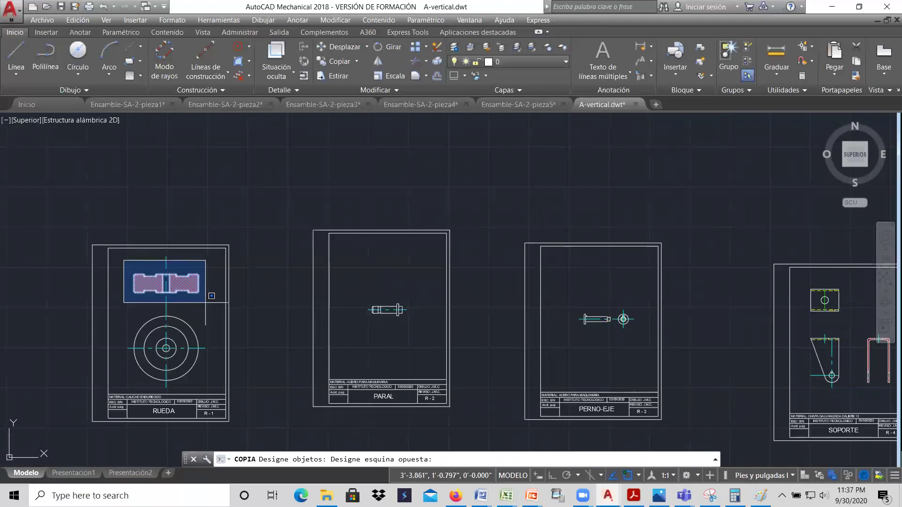
click(205, 302)
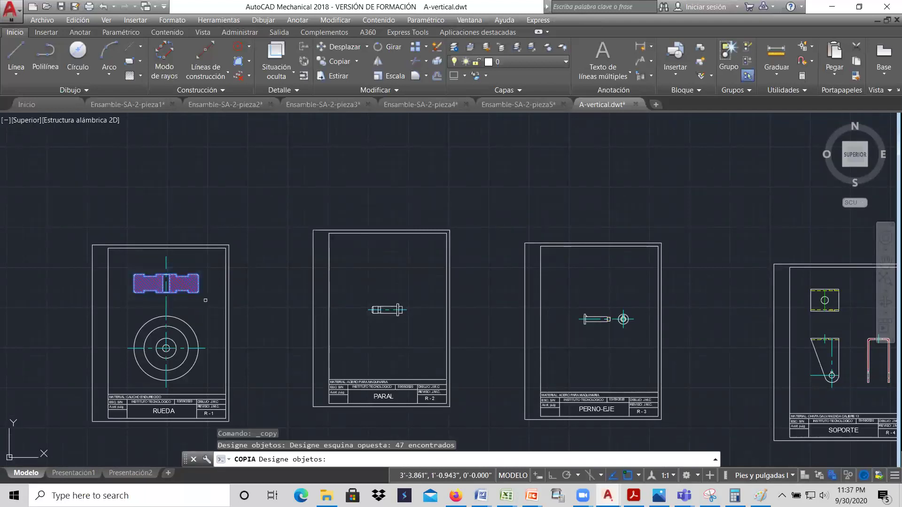
key(Return)
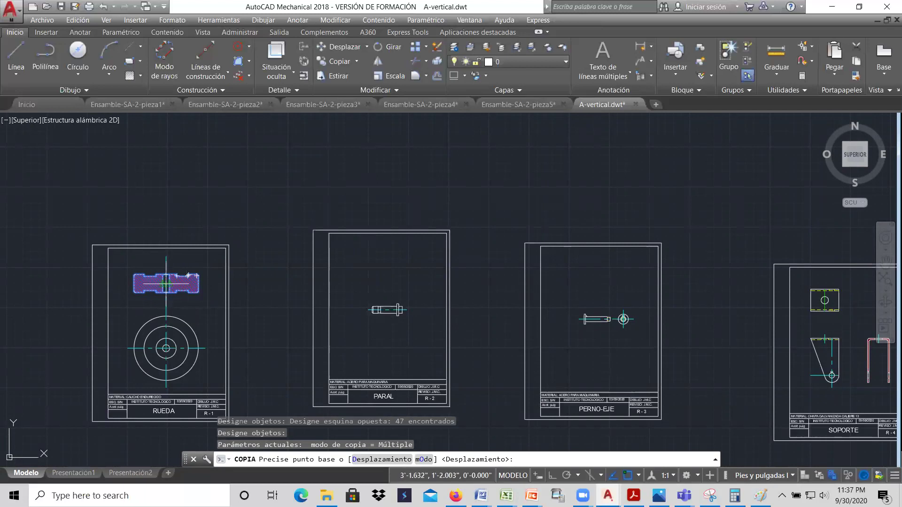
click(187, 276)
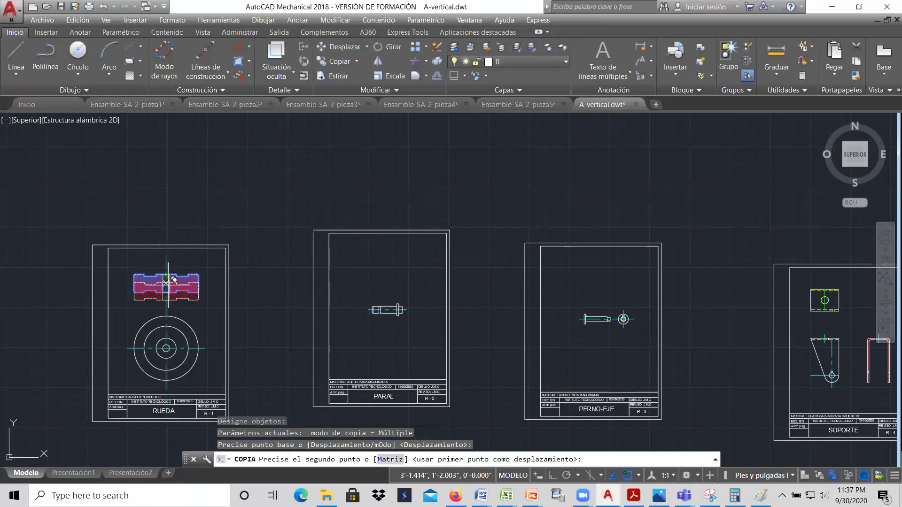
scroll(141, 257, down, 6)
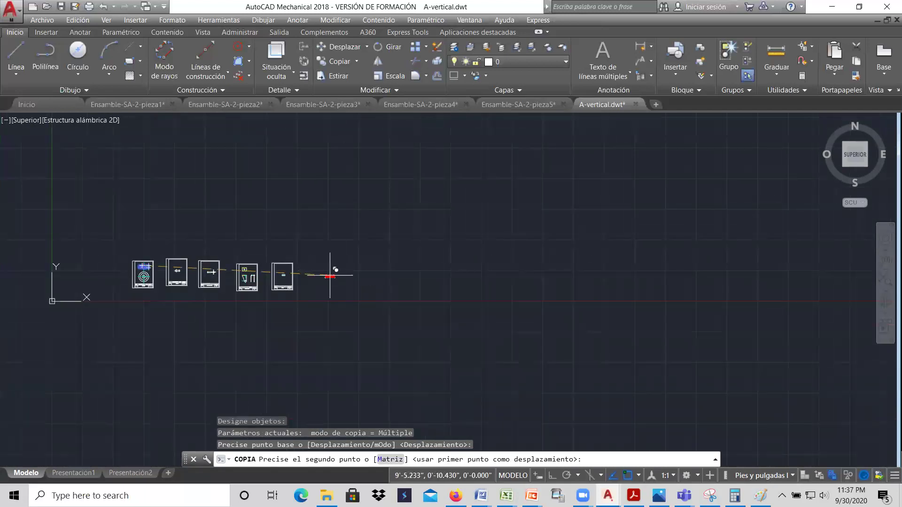
click(364, 275)
scroll(365, 275, up, 8)
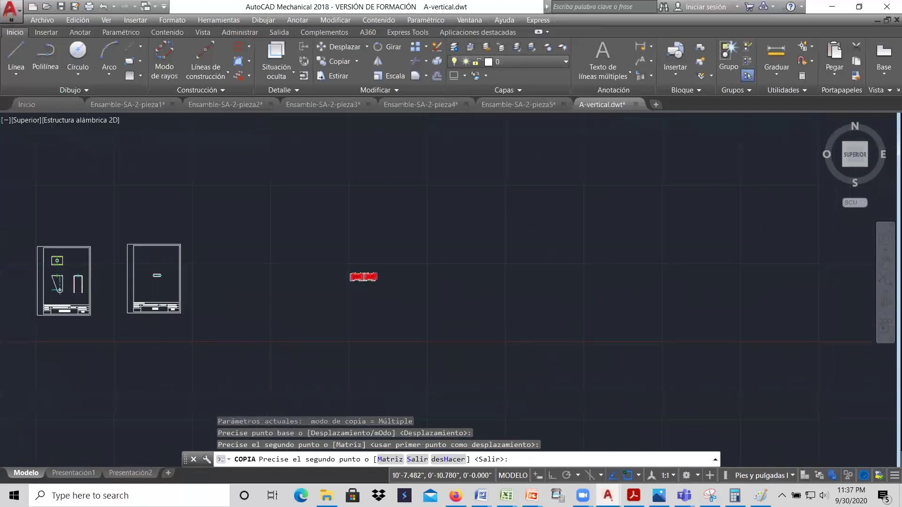
right_click(366, 277)
click(388, 282)
scroll(367, 297, up, 4)
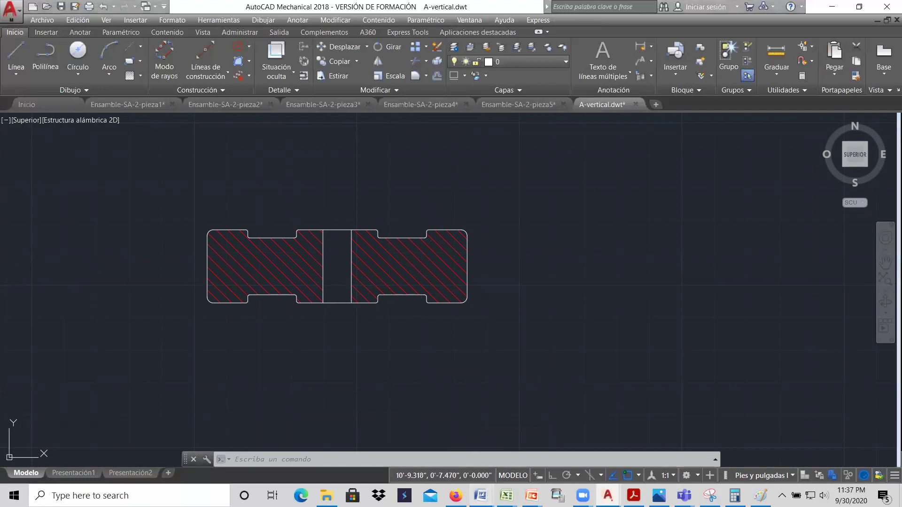
Check the wheel, bushing and support drawings in the Word document, then return to the AutoCAD drawing
mouse_move(480, 496)
click(519, 423)
scroll(225, 219, down, 2)
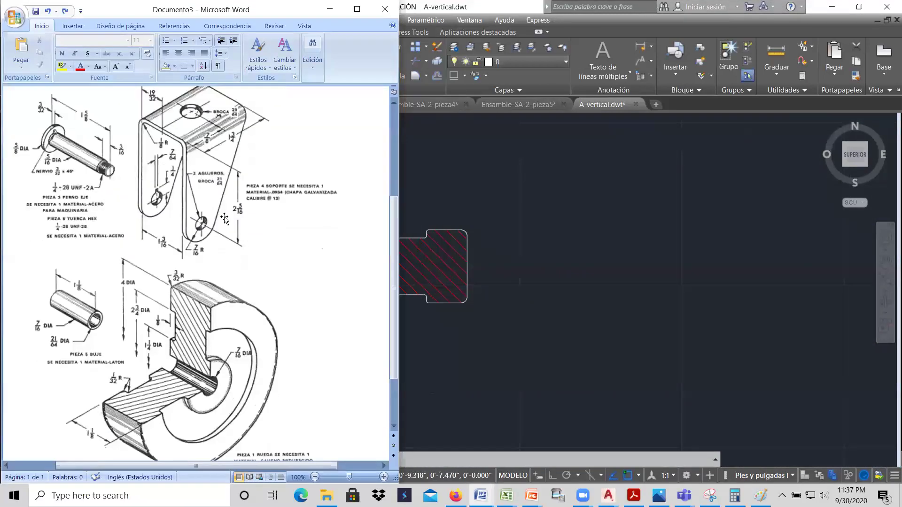
scroll(225, 219, down, 3)
scroll(218, 244, up, 5)
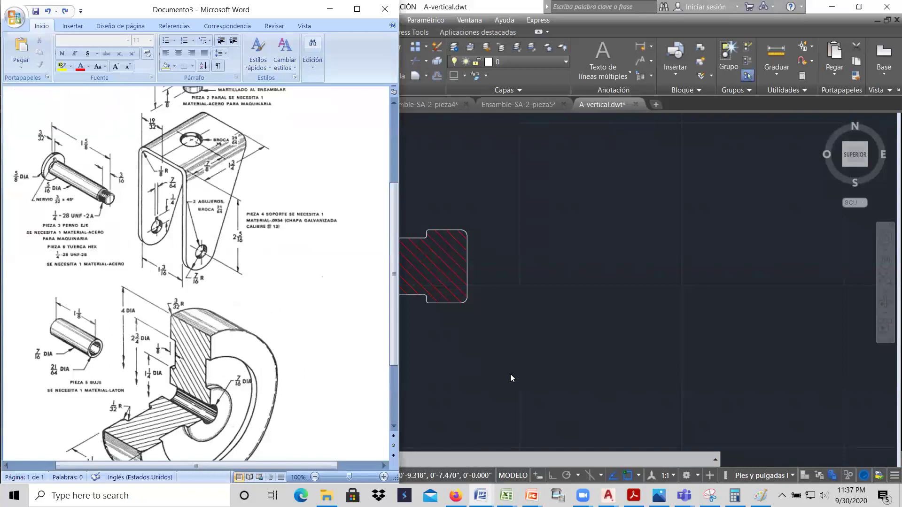
click(550, 381)
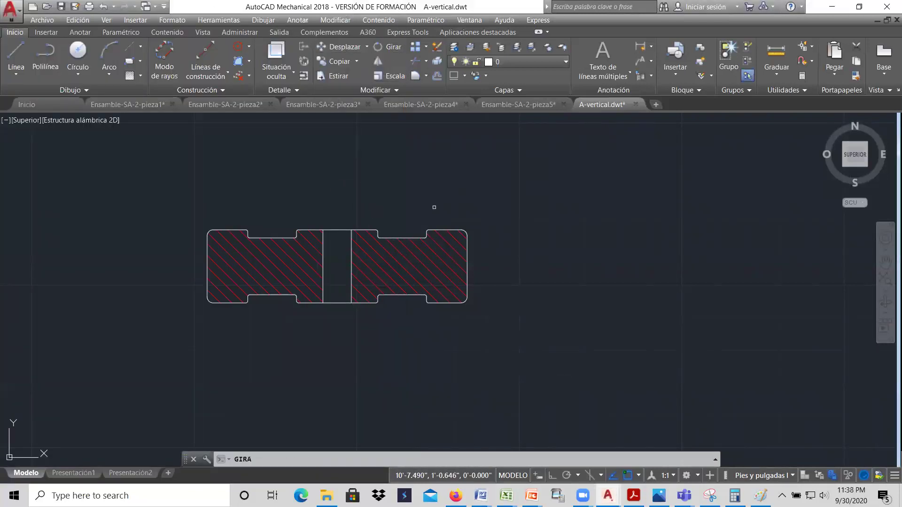
Rotate the copied wheel section 90° about a point on its bore edge with ortho mode on, so it stands upright
click(494, 322)
click(165, 185)
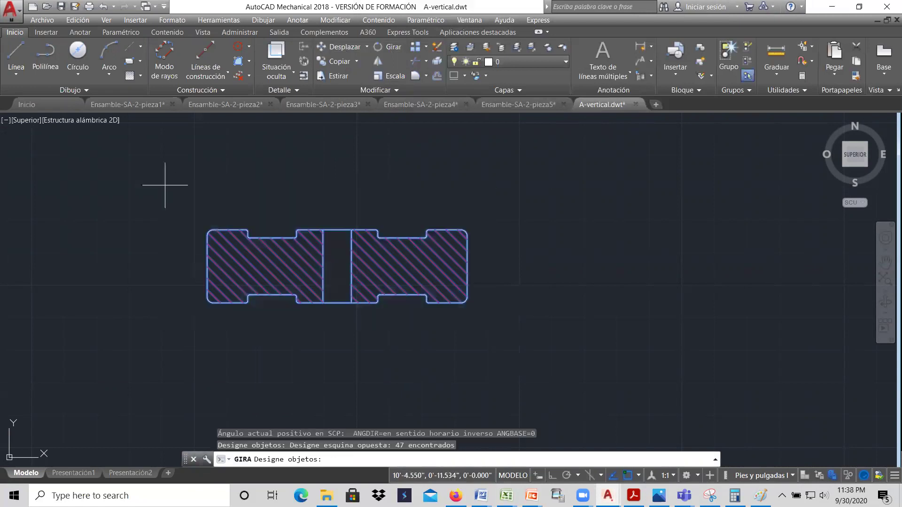
key(Return)
click(350, 268)
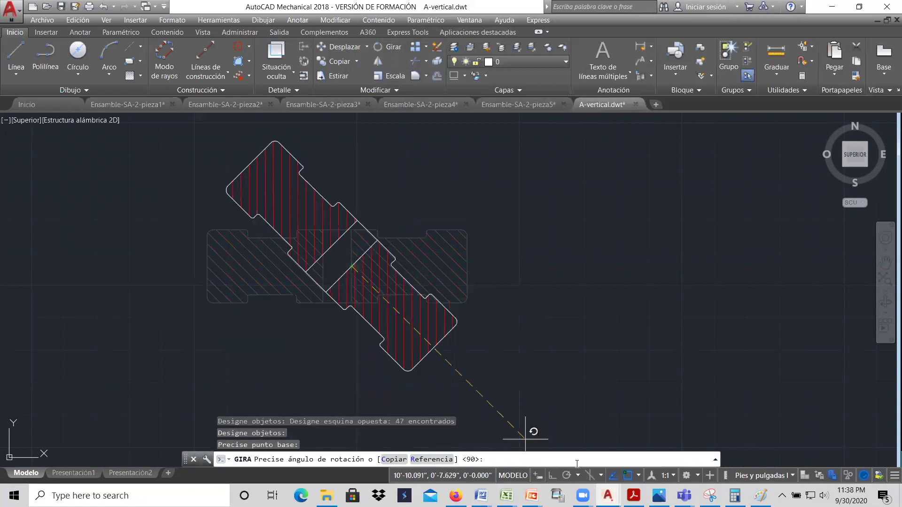
click(553, 476)
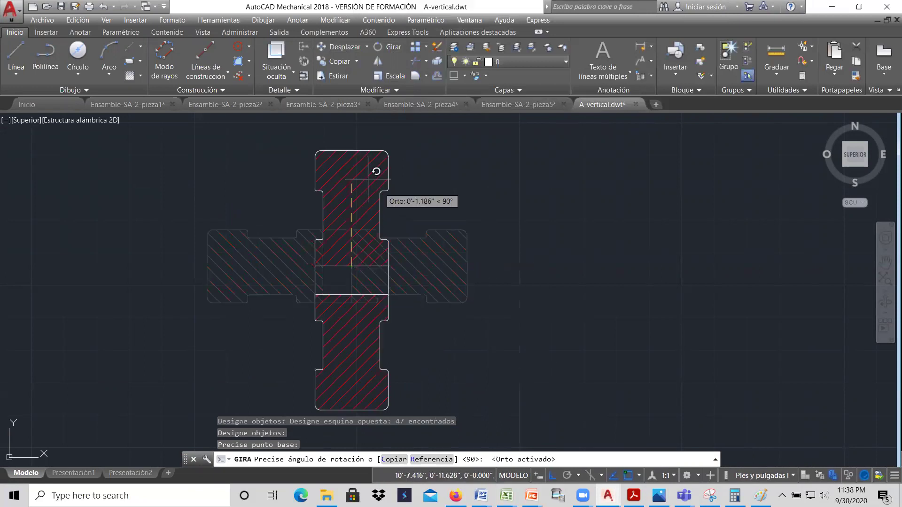
click(358, 170)
Set the current layer to centros and draw a horizontal centre line across the wheel bore between the midpoints of its side edges
scroll(430, 251, down, 6)
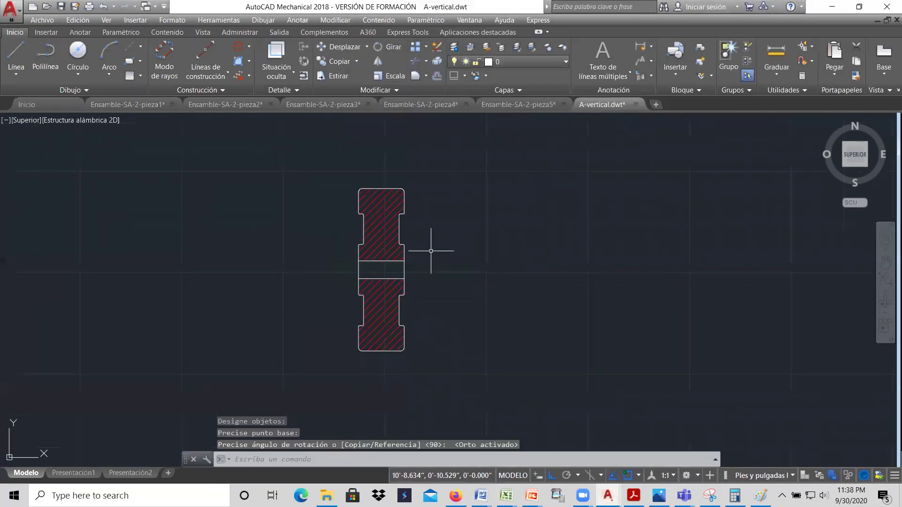
scroll(431, 251, up, 4)
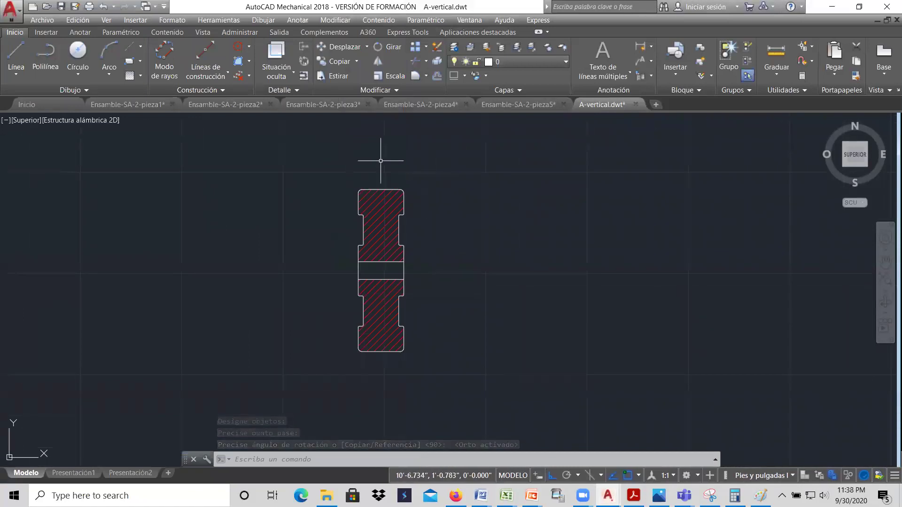
click(565, 62)
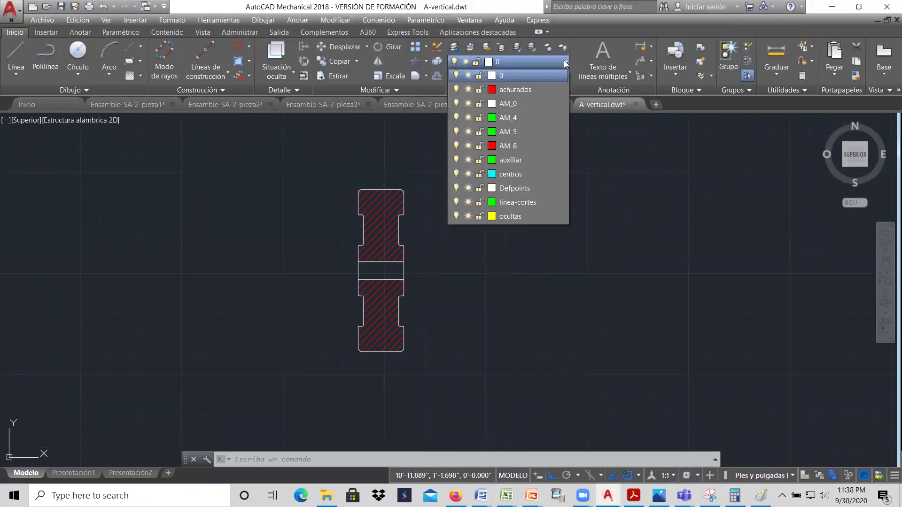
click(515, 175)
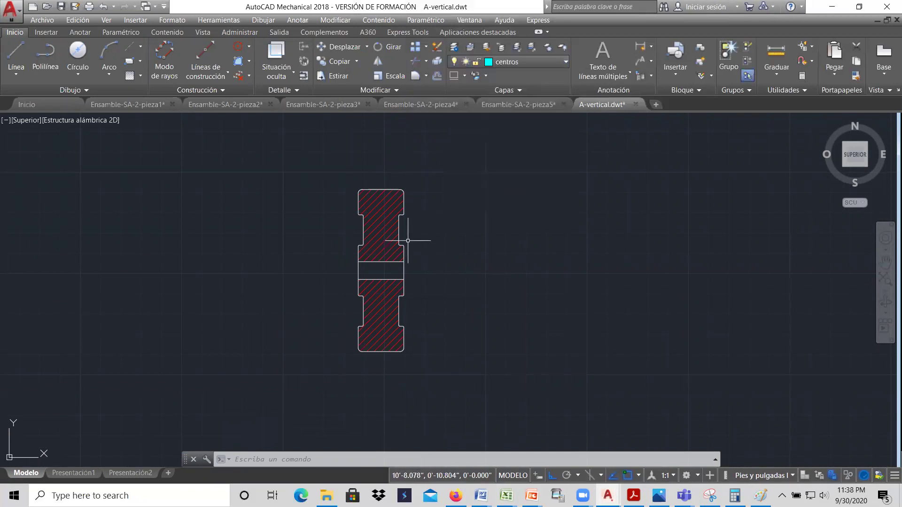
click(16, 55)
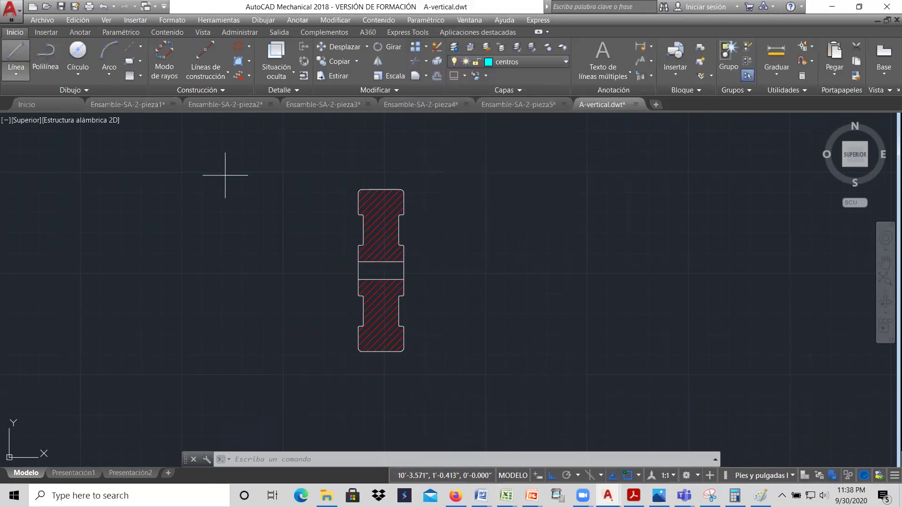
scroll(402, 298, up, 4)
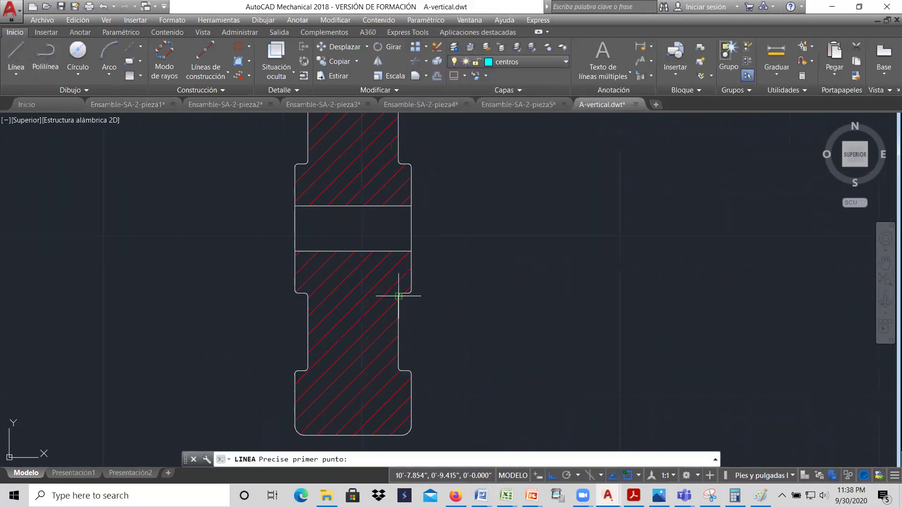
click(295, 228)
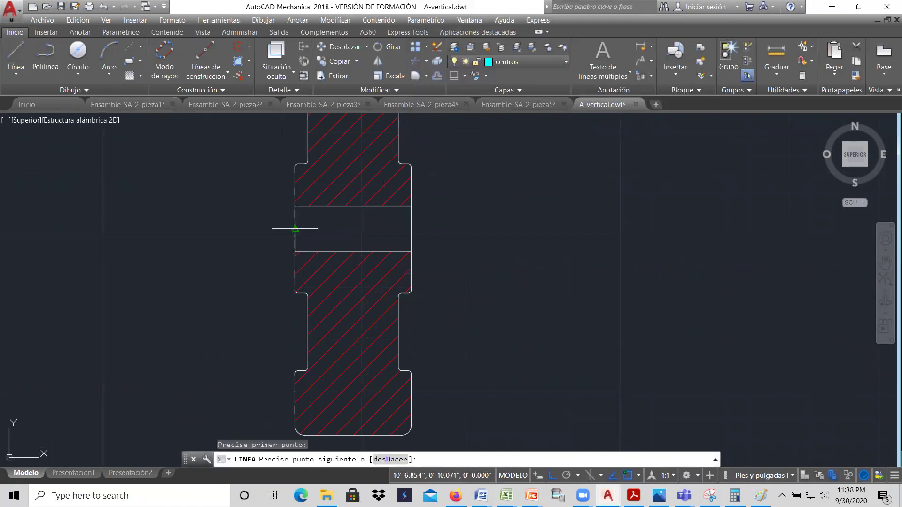
click(411, 229)
right_click(410, 230)
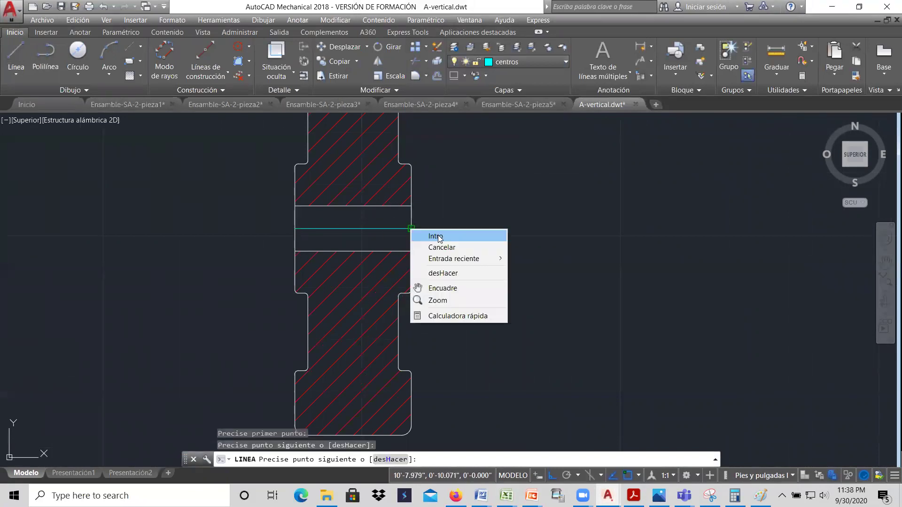
click(425, 235)
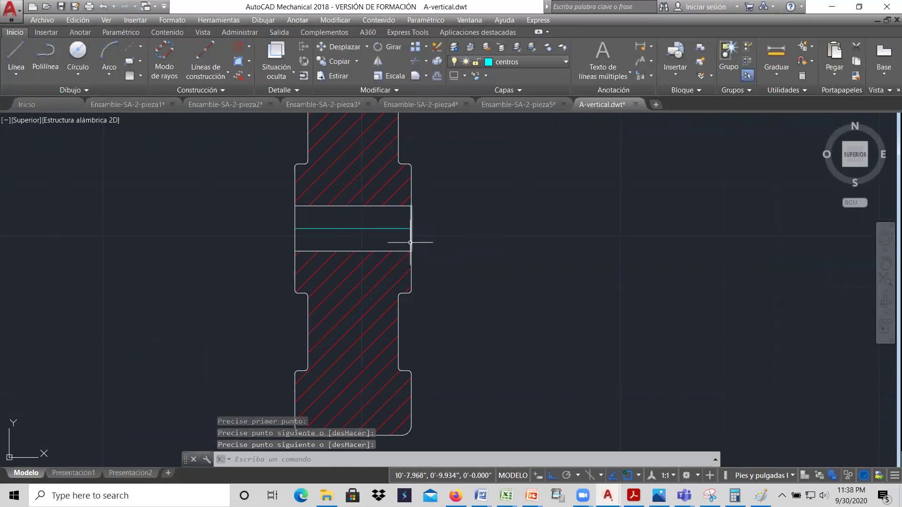
Copy the bushing section with its centre line from the BUJE sheet to the empty area just left of the upright wheel section
scroll(410, 243, down, 3)
scroll(411, 243, down, 5)
scroll(406, 242, down, 4)
scroll(193, 236, up, 6)
scroll(193, 236, up, 3)
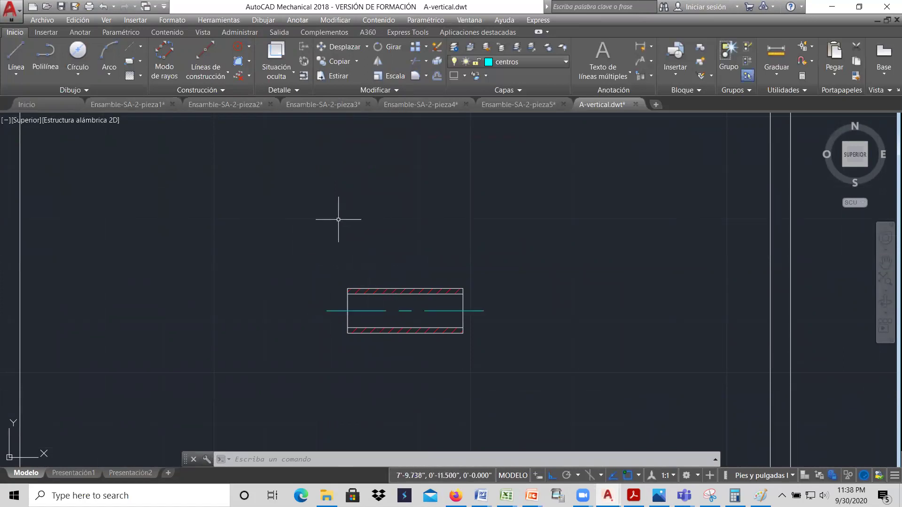
scroll(333, 223, down, 3)
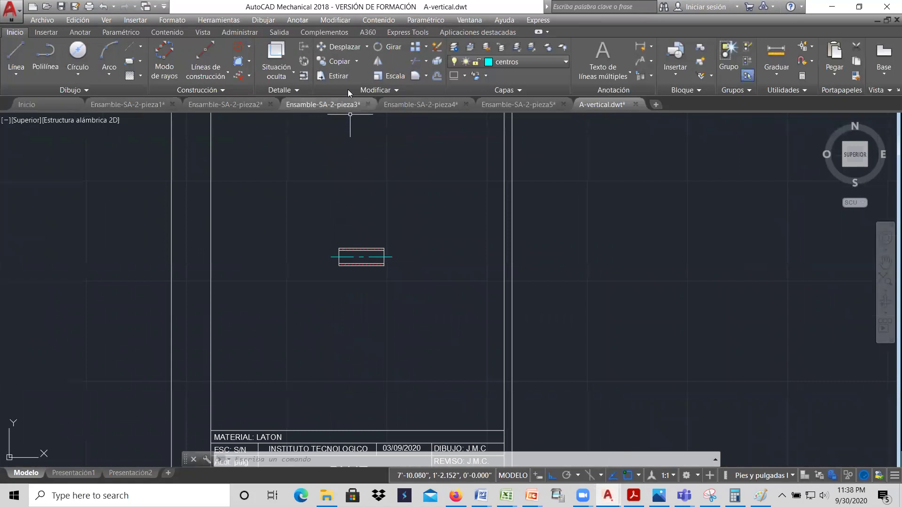
click(342, 61)
click(410, 293)
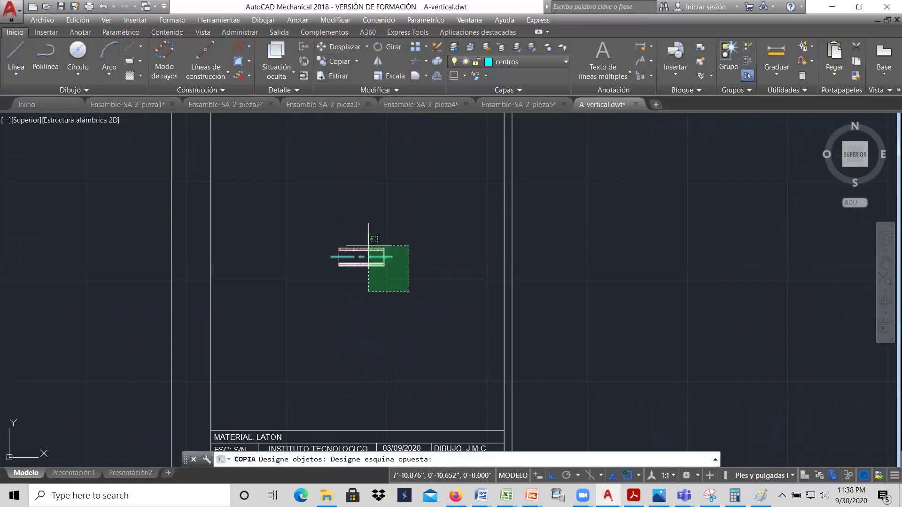
click(306, 221)
key(Return)
click(301, 221)
scroll(299, 221, down, 4)
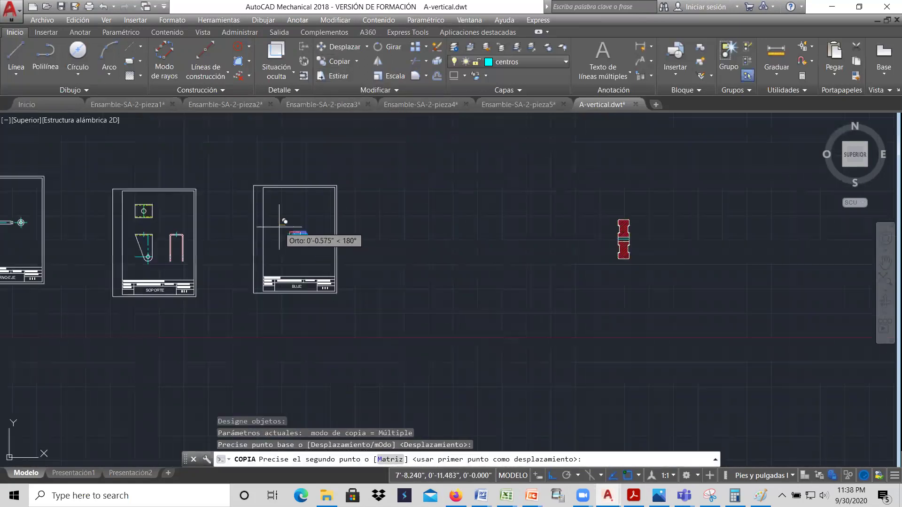
click(590, 242)
right_click(575, 255)
click(581, 260)
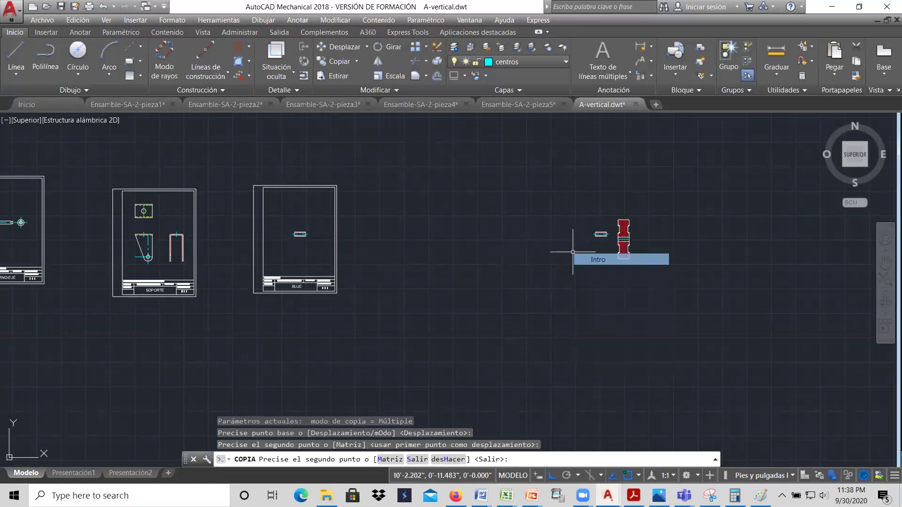
Trim both overhanging ends of the copied bushing's centre line back to the bushing's side edges
scroll(596, 246, up, 3)
scroll(620, 221, up, 5)
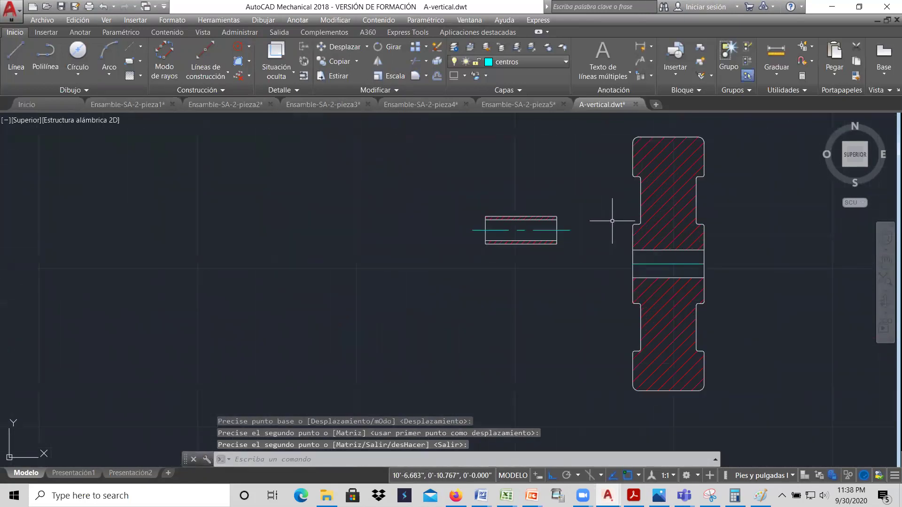
scroll(608, 221, down, 1)
scroll(596, 226, up, 1)
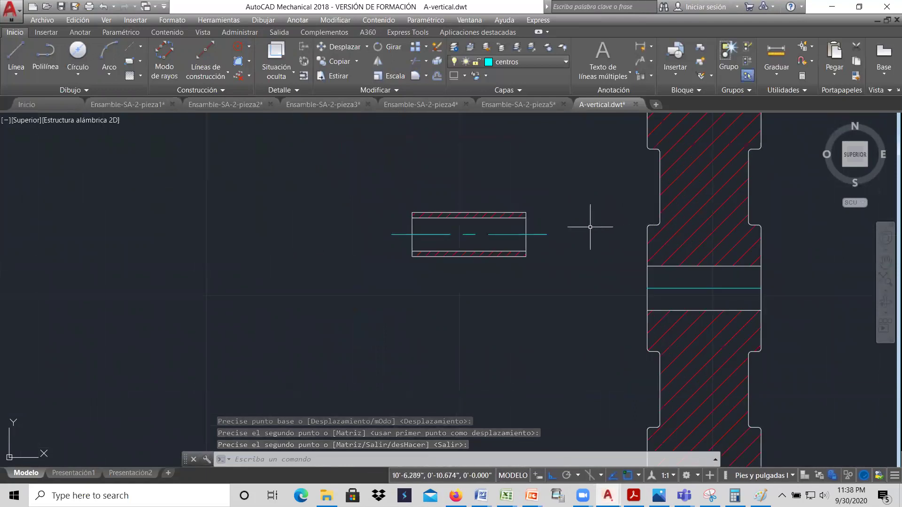
text(tr)
key(Return)
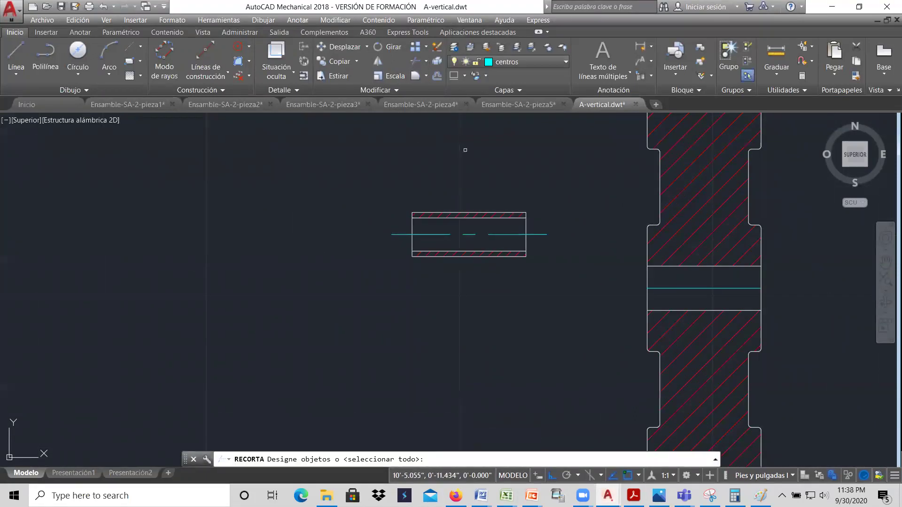
key(Return)
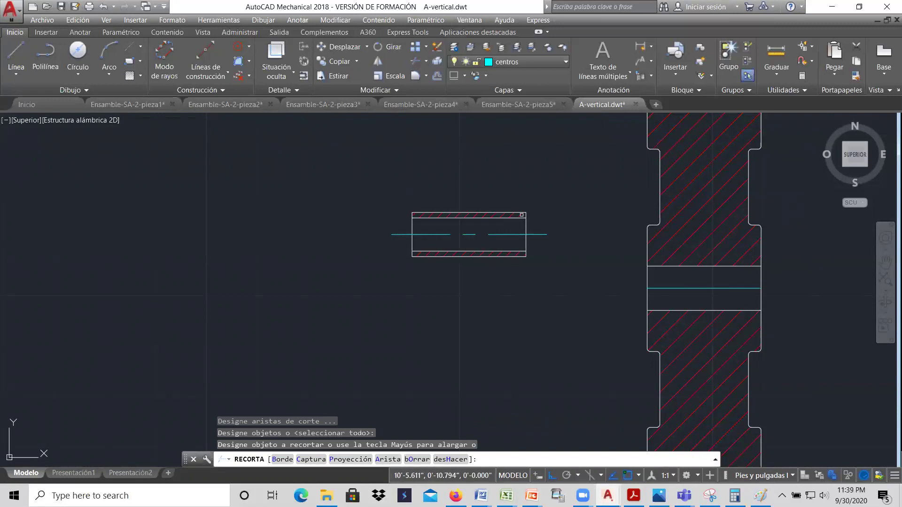
click(519, 163)
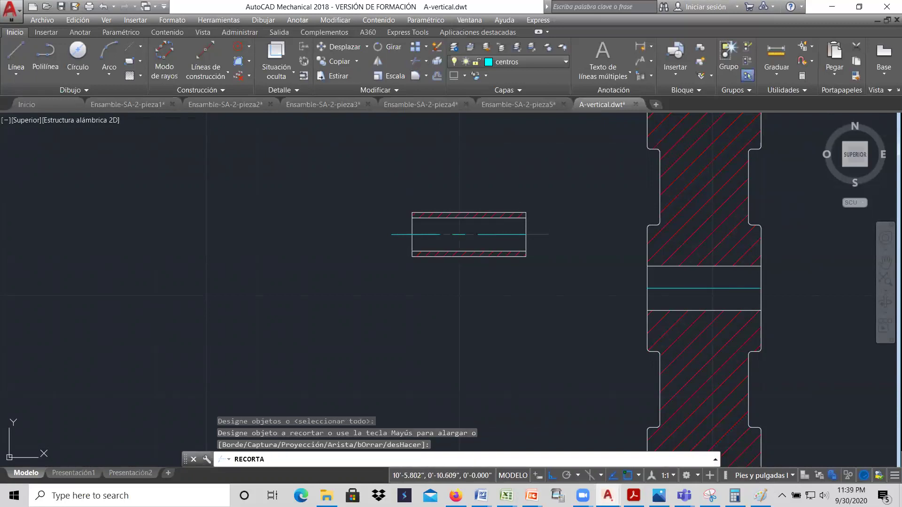
click(426, 237)
right_click(387, 181)
click(395, 183)
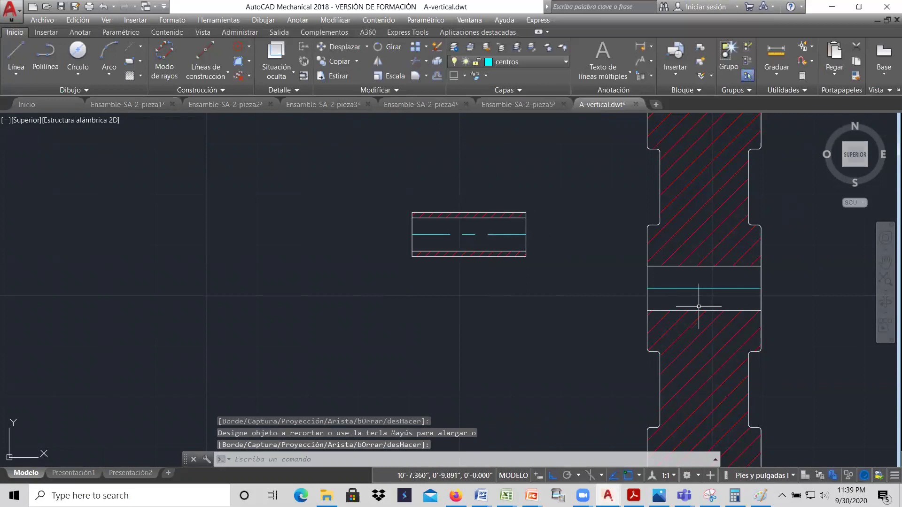
Move the copied bushing into the wheel bore, matching the midpoint of its centre line to the midpoint of the bore's centre line
click(339, 47)
click(558, 280)
click(389, 178)
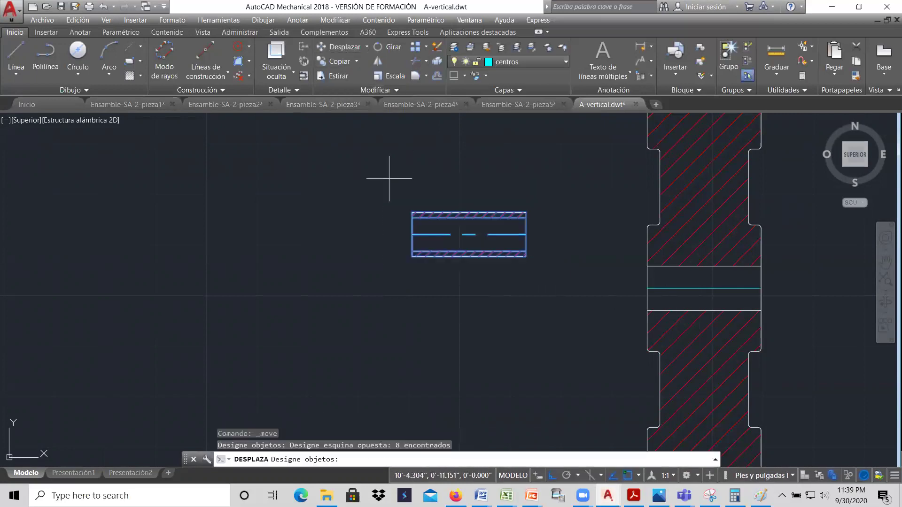
key(Return)
click(469, 234)
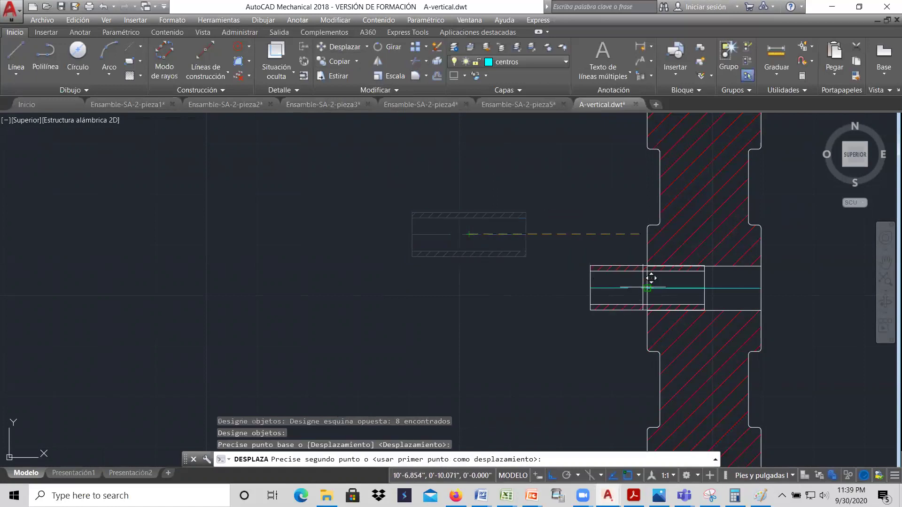
click(714, 279)
scroll(499, 217, down, 2)
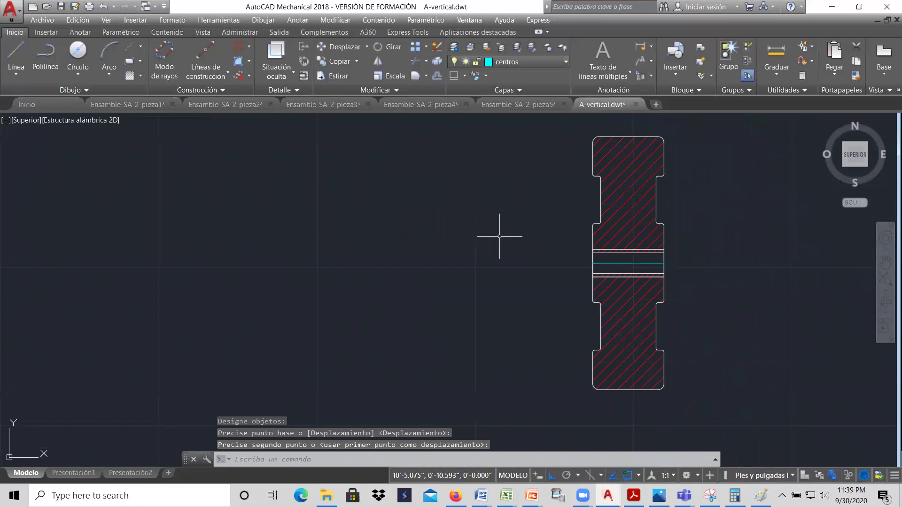
Set the hatch angle of the bushing inside the wheel bore to 90 and close the hatch editor
scroll(662, 256, up, 2)
scroll(661, 257, up, 2)
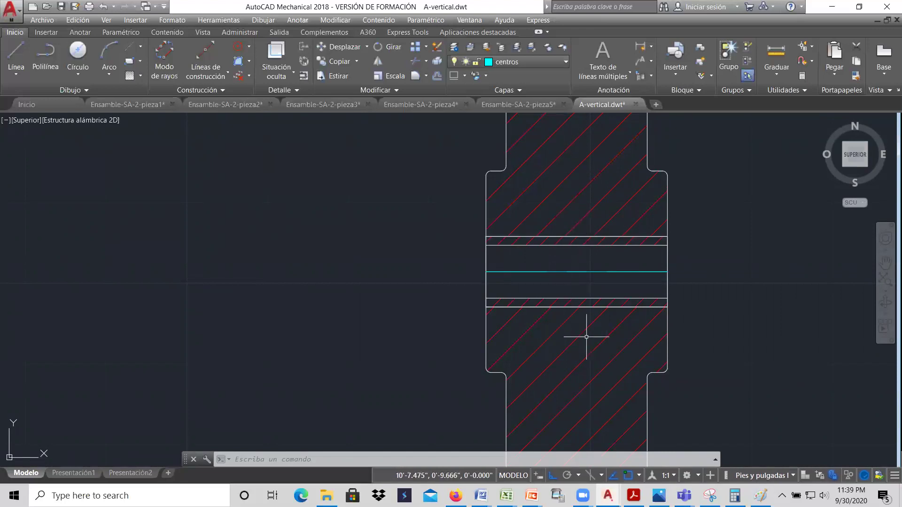
click(584, 237)
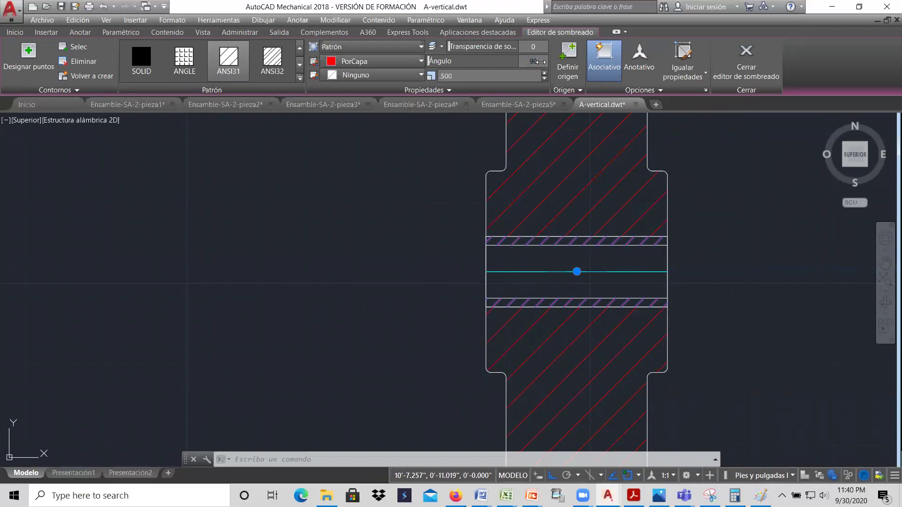
key(Return)
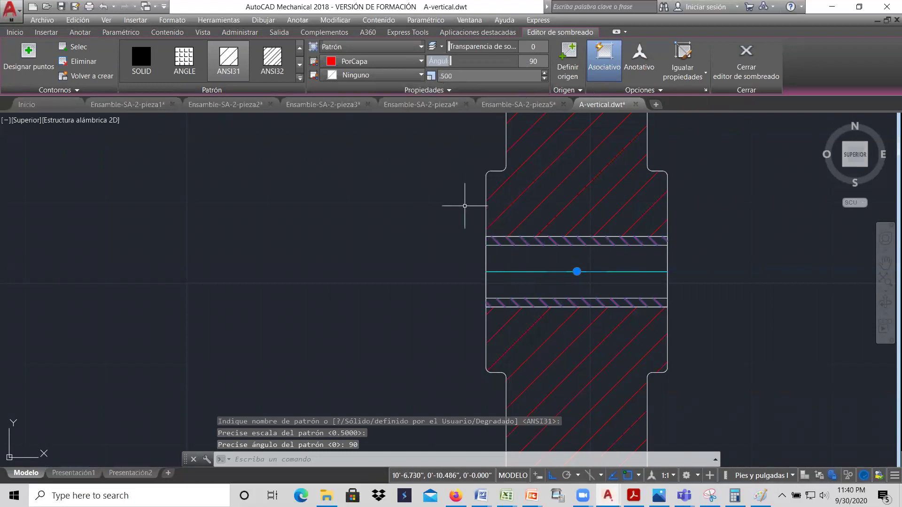
click(437, 203)
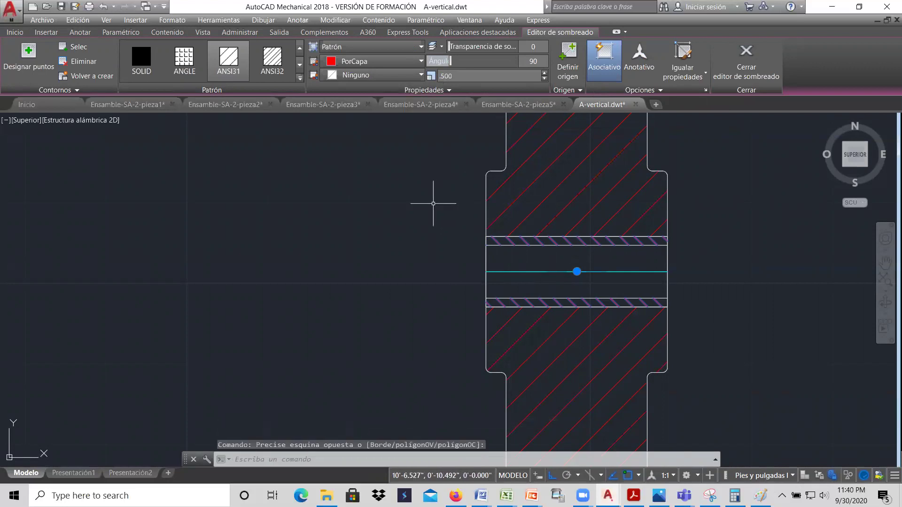
right_click(435, 197)
click(751, 57)
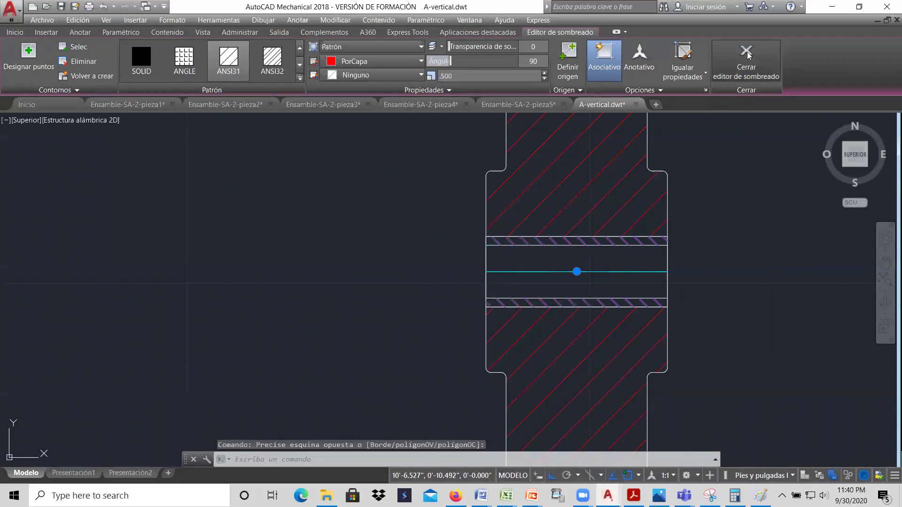
Select centros as the current layer for drawing on the U-shaped support section of the SOPORTE sheet
scroll(676, 239, down, 5)
scroll(676, 240, up, 3)
scroll(676, 240, down, 8)
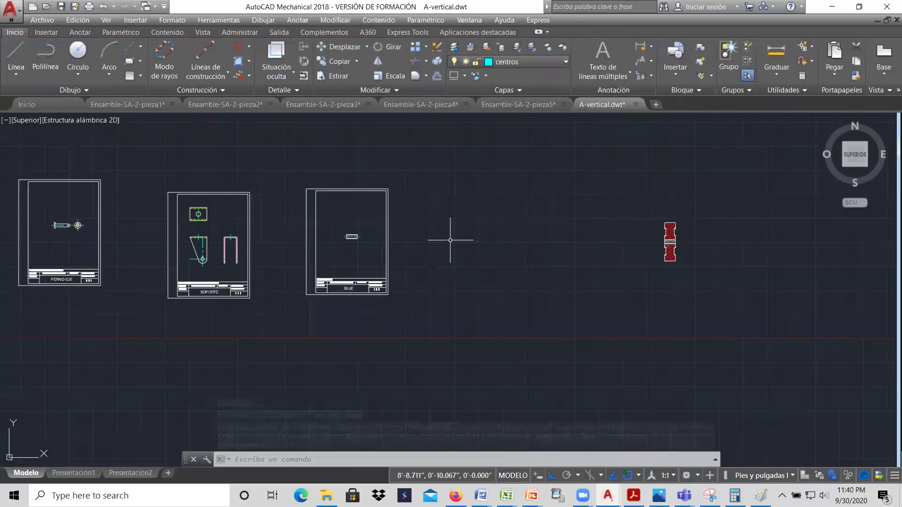
scroll(423, 234, up, 2)
scroll(428, 242, down, 2)
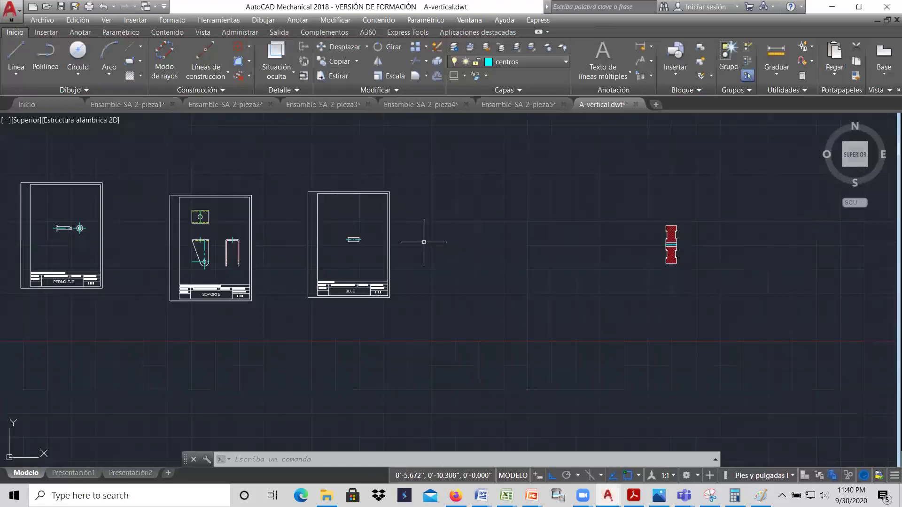
scroll(223, 253, up, 3)
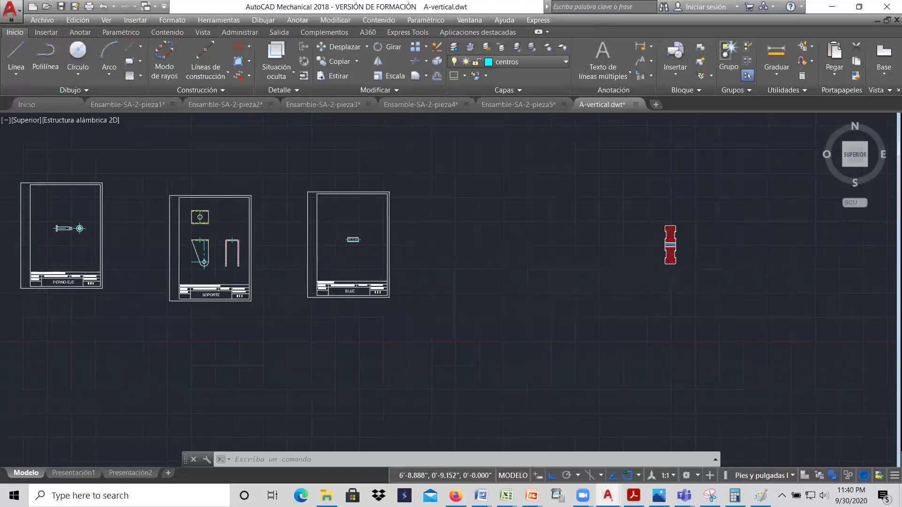
scroll(224, 254, up, 8)
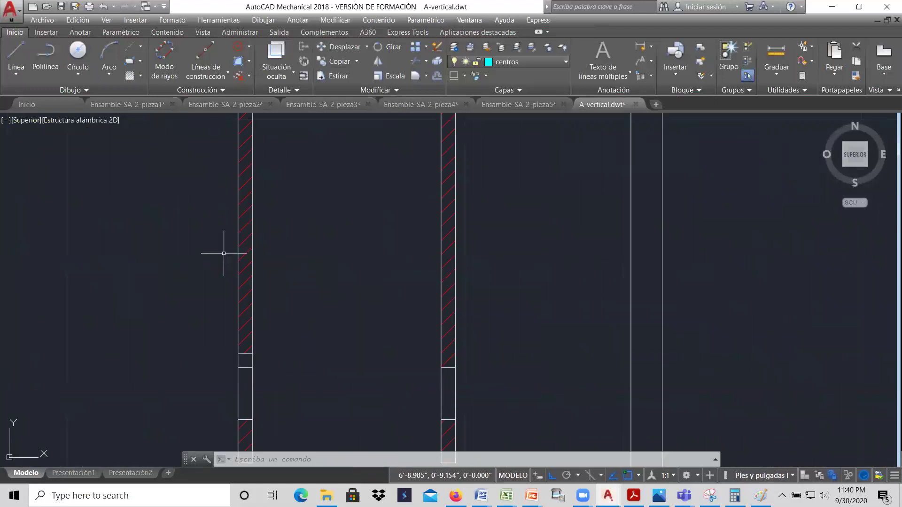
scroll(225, 253, down, 6)
scroll(230, 251, up, 2)
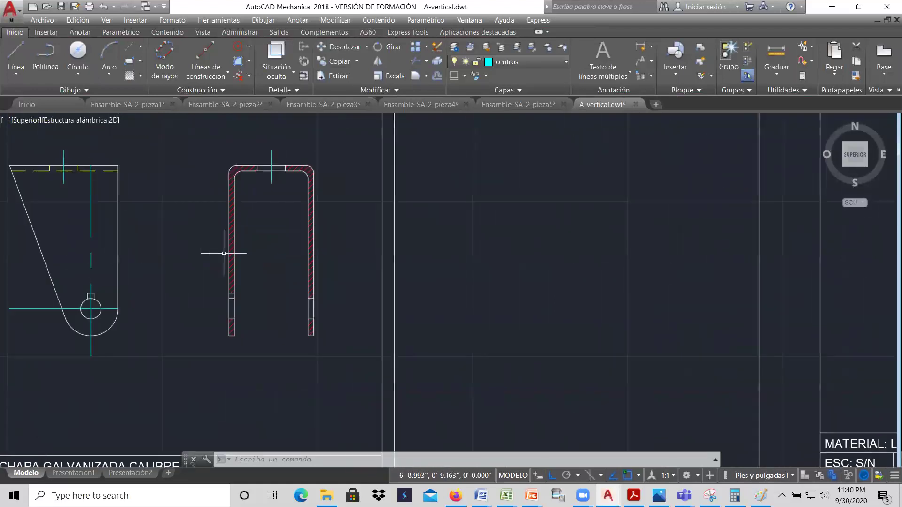
click(566, 63)
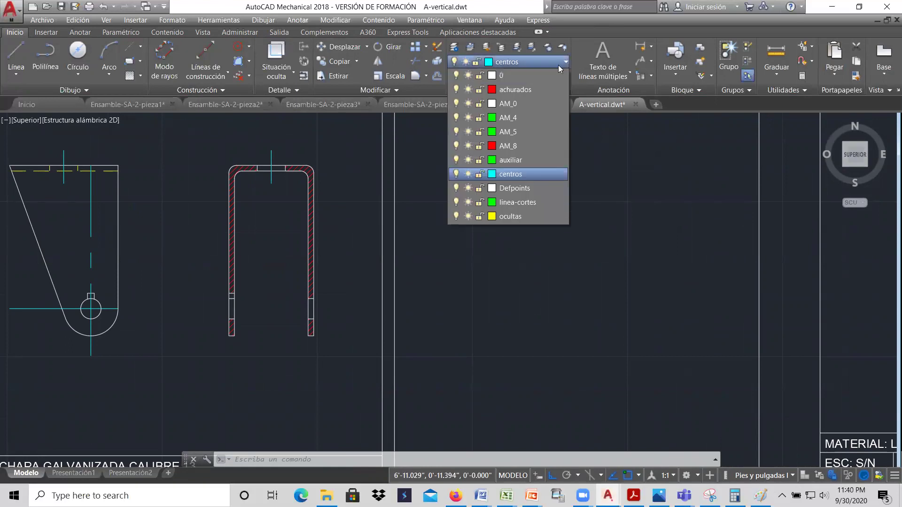
click(508, 174)
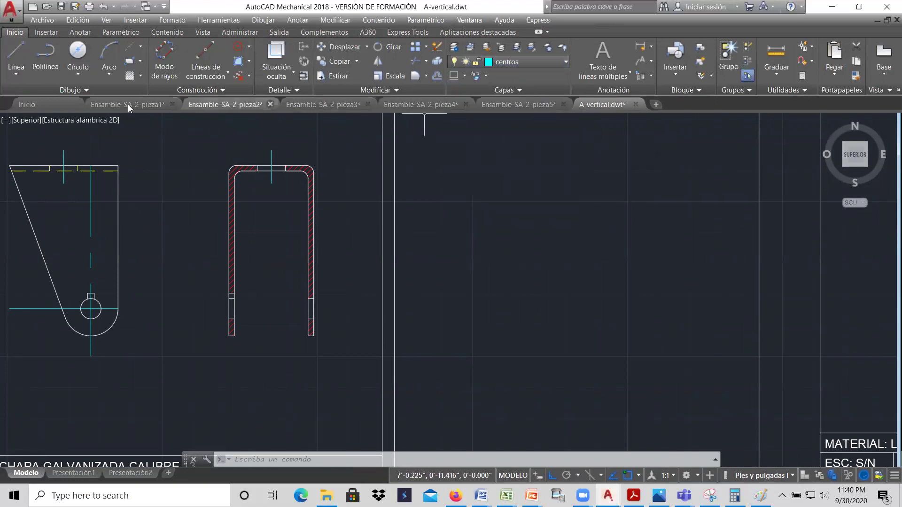
click(19, 54)
scroll(215, 306, up, 4)
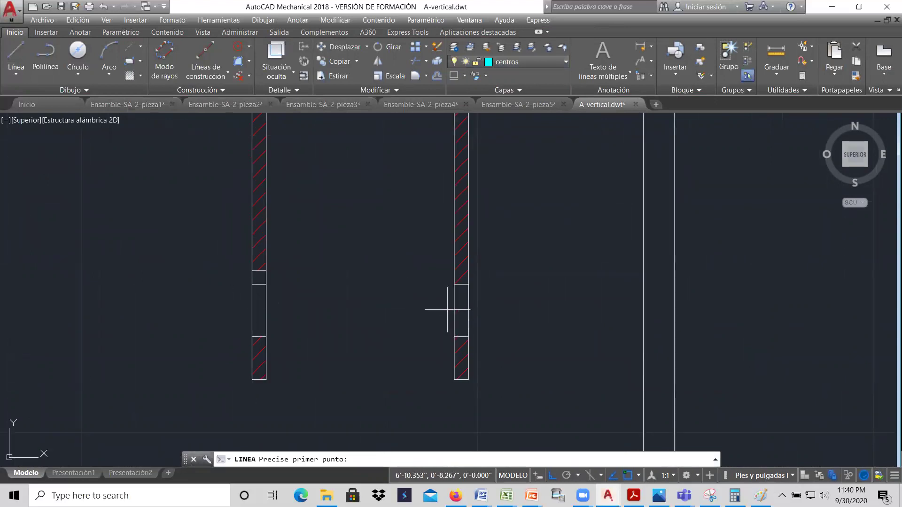
click(361, 187)
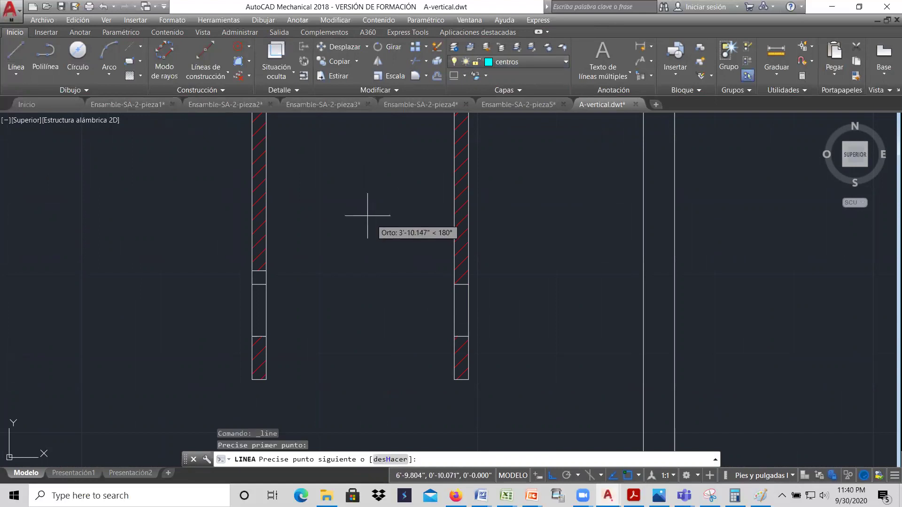
right_click(368, 217)
click(393, 235)
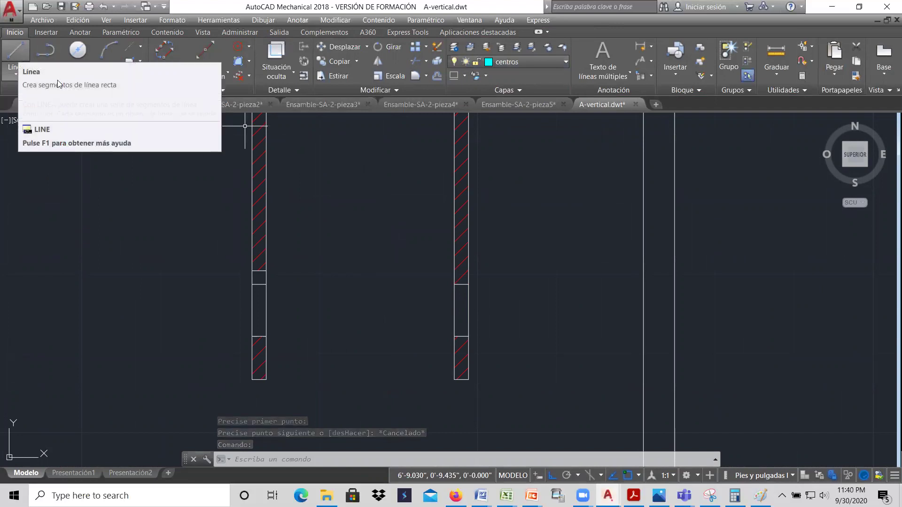
Draw a vertical line across the pin hole in the support section's right leg, between the midpoints of the hole's upper and lower edges
click(18, 53)
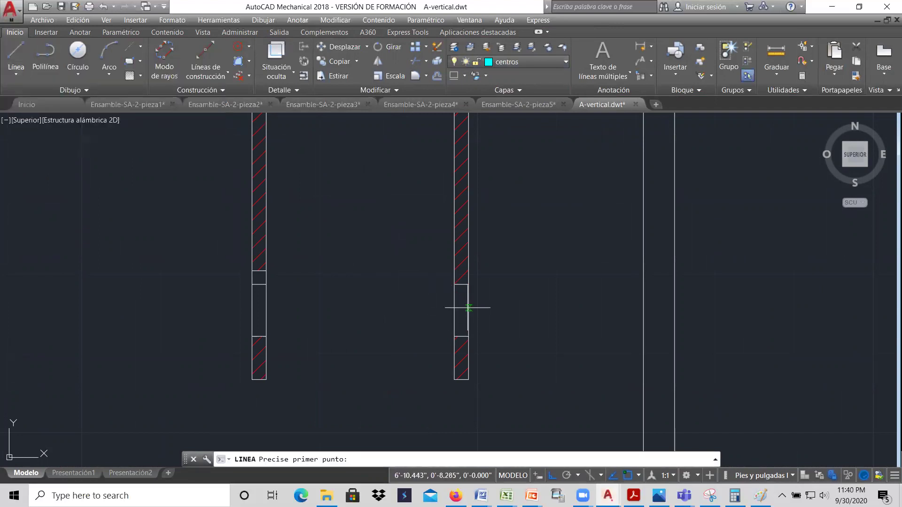
click(461, 284)
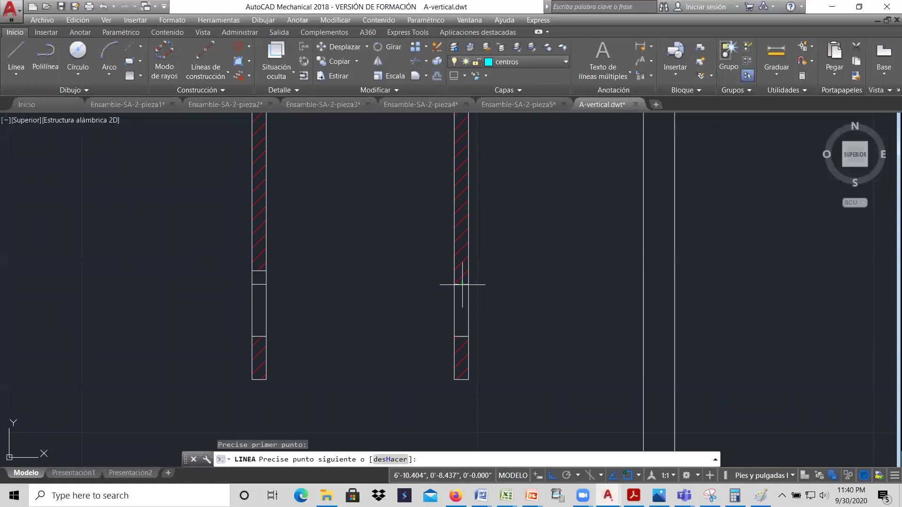
click(462, 336)
right_click(475, 337)
click(488, 343)
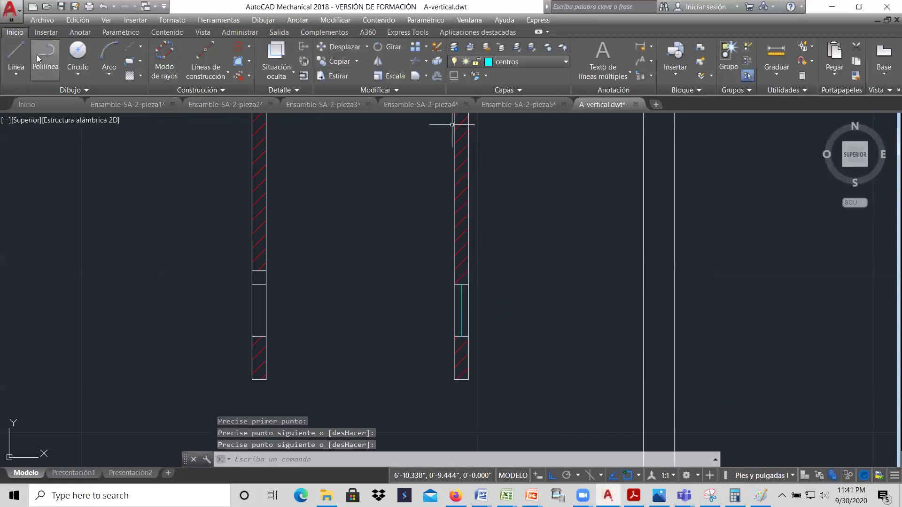
Draw a horizontal centre line from the midpoint of the vertical line in the right leg's hole to the left leg's outer edge
click(20, 53)
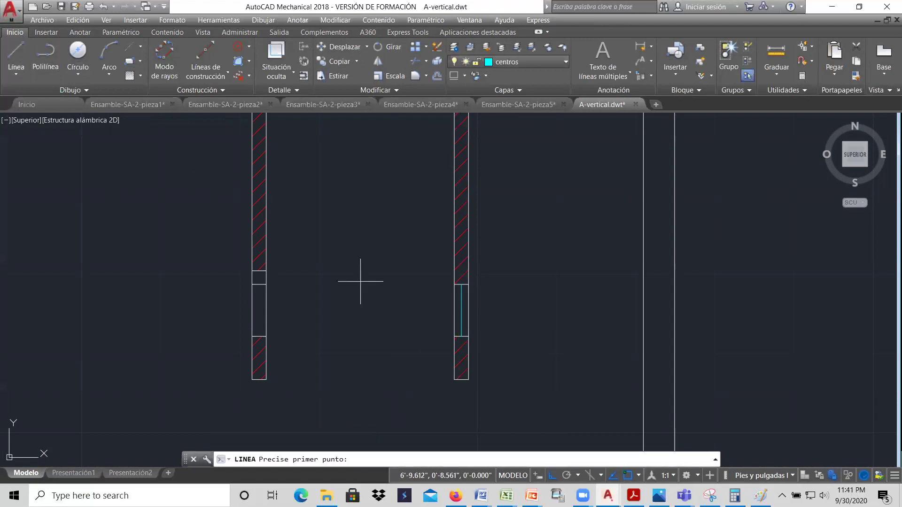
click(461, 310)
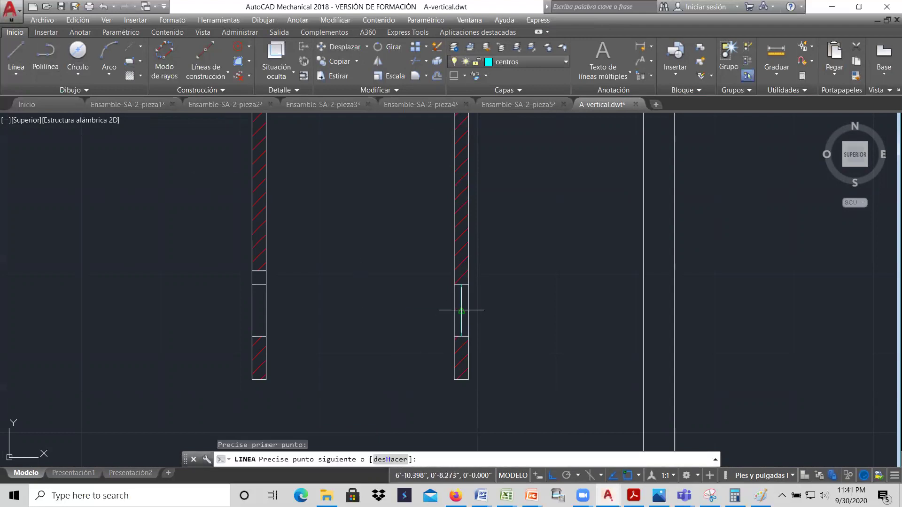
click(252, 310)
right_click(252, 310)
click(270, 324)
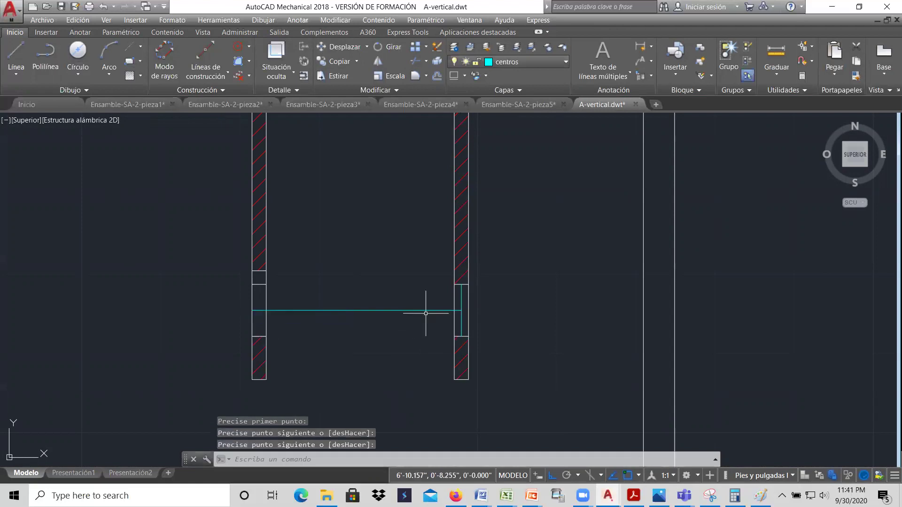
Erase the vertical helper line inside the pin hole of the support section's right leg
key(Return)
click(461, 322)
key(Delete)
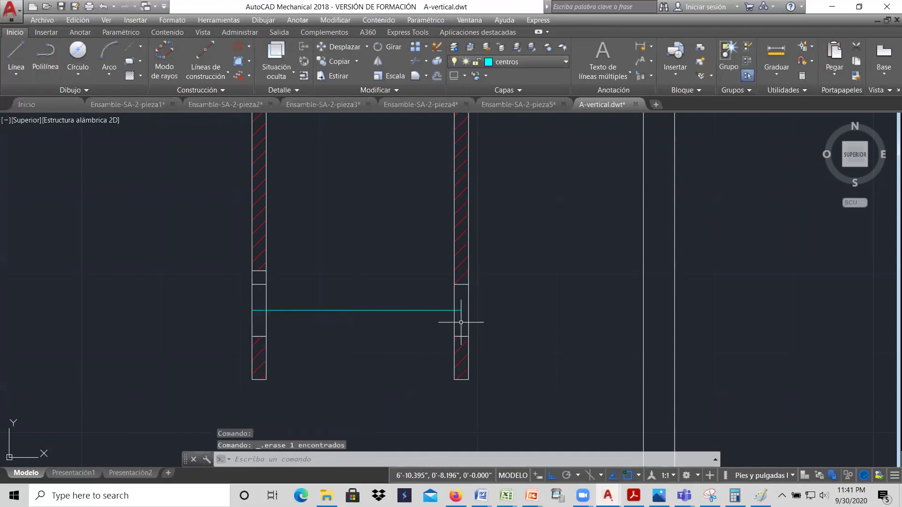
Stretch the right end of the support section's horizontal centre line to the right leg's outer edge
click(433, 310)
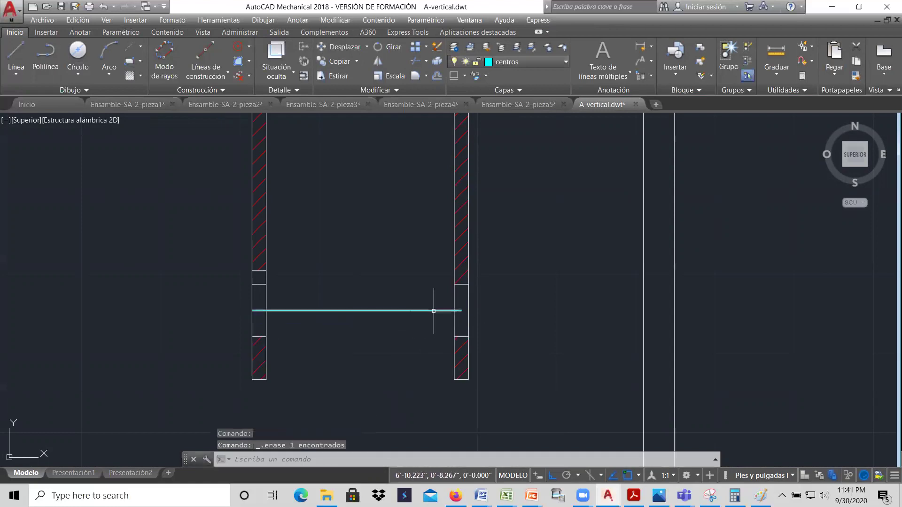
click(462, 310)
click(468, 310)
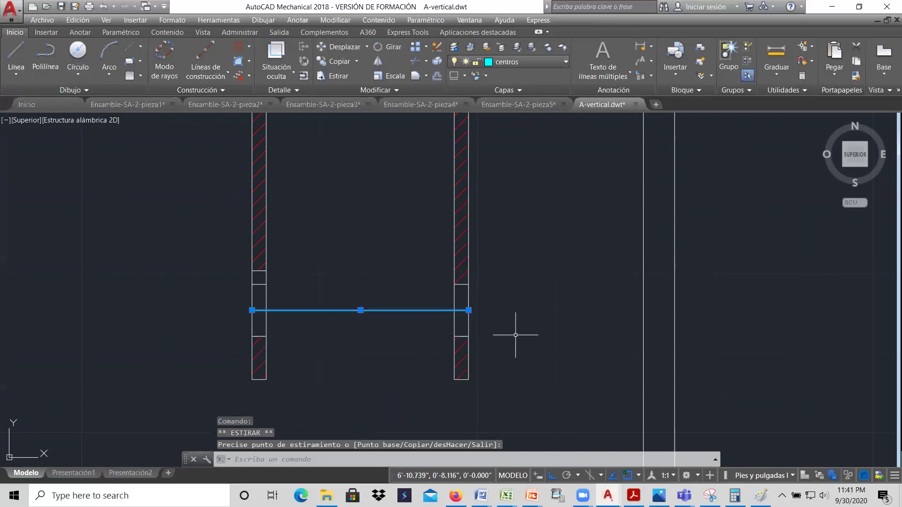
key(Escape)
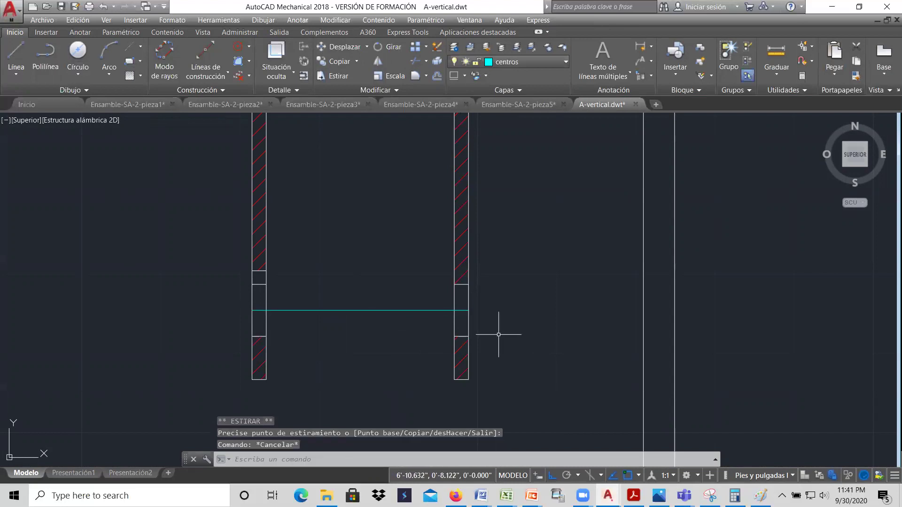
Copy the U-shaped support section by its pin-hole centre line's midpoint onto the midpoint of the bushing's centre line in the assembled wheel
scroll(497, 337, down, 6)
scroll(497, 340, up, 3)
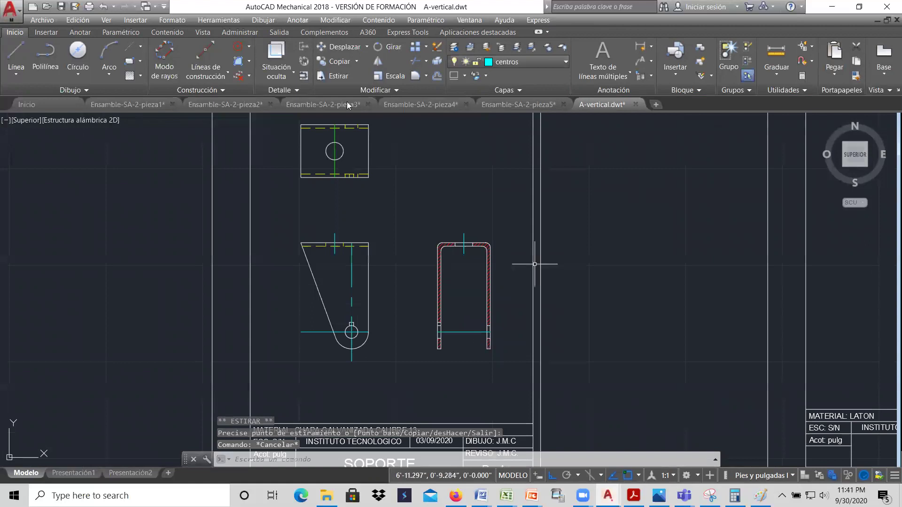
click(336, 61)
click(509, 360)
click(400, 183)
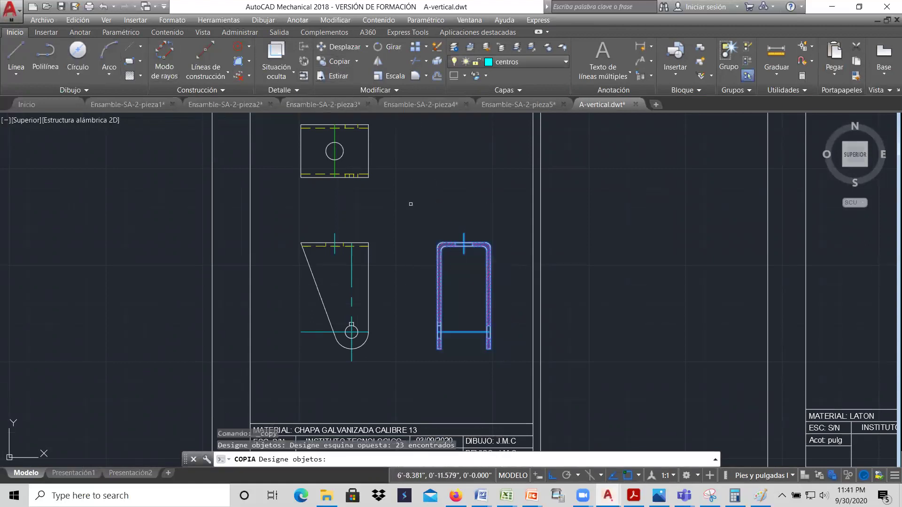
click(464, 333)
scroll(451, 320, down, 5)
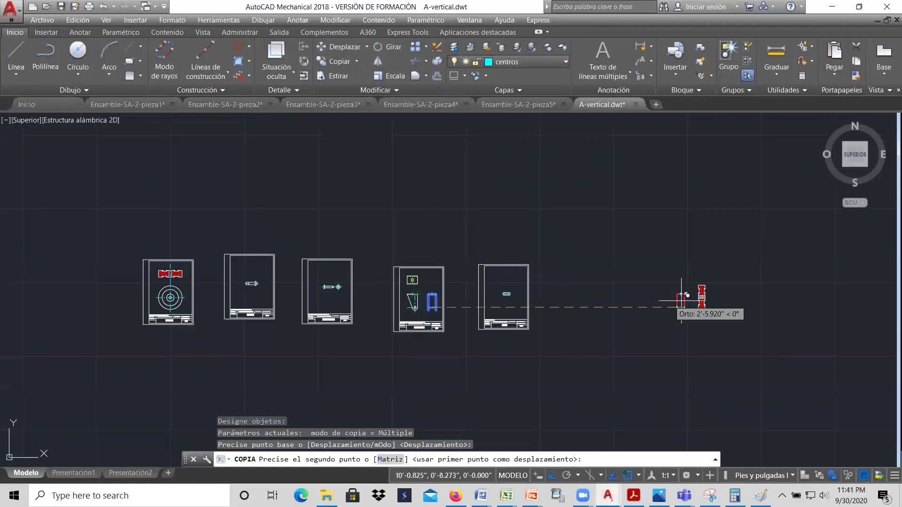
scroll(683, 299, up, 10)
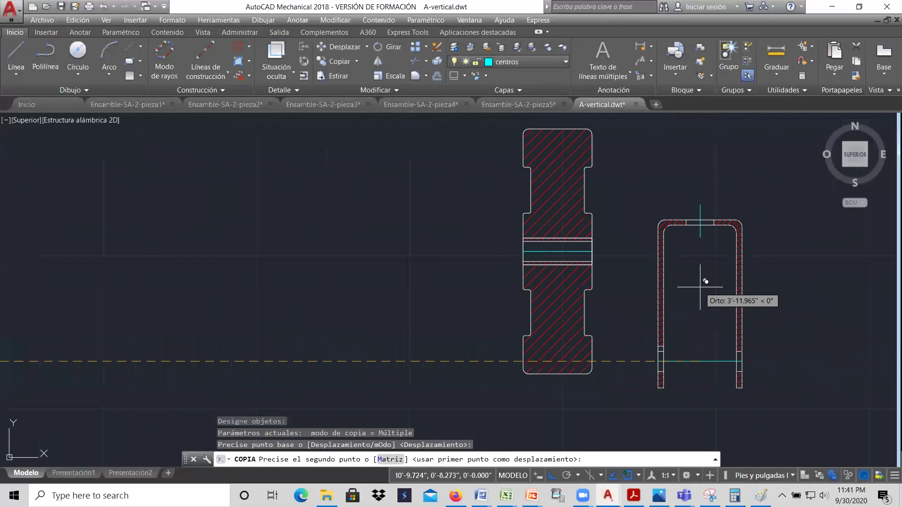
click(562, 246)
right_click(662, 266)
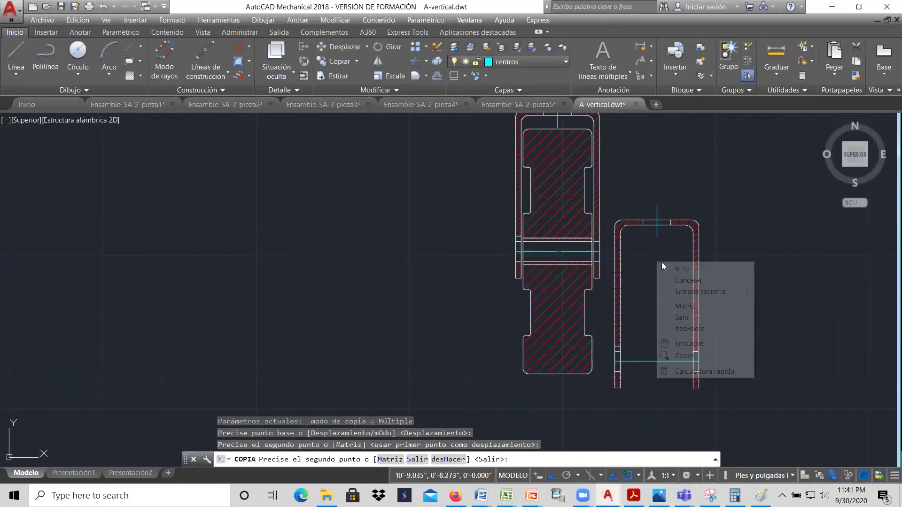
click(670, 269)
scroll(646, 291, down, 2)
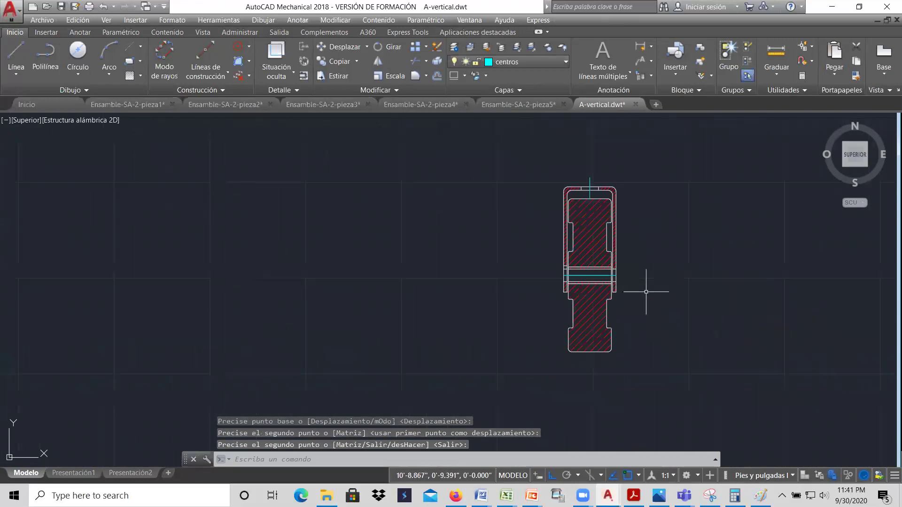
Set the angle of the upper and lower hatches in the copied support's legs to 90
scroll(646, 292, up, 2)
scroll(639, 294, up, 2)
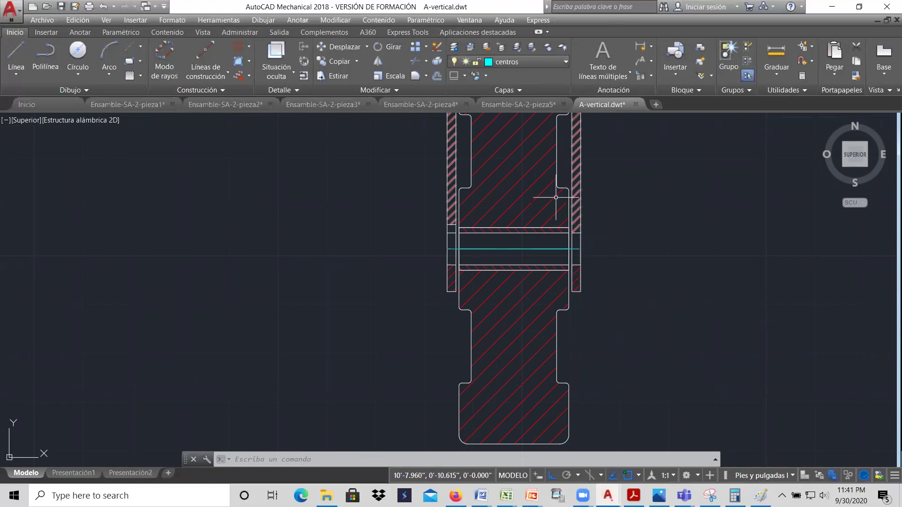
click(576, 186)
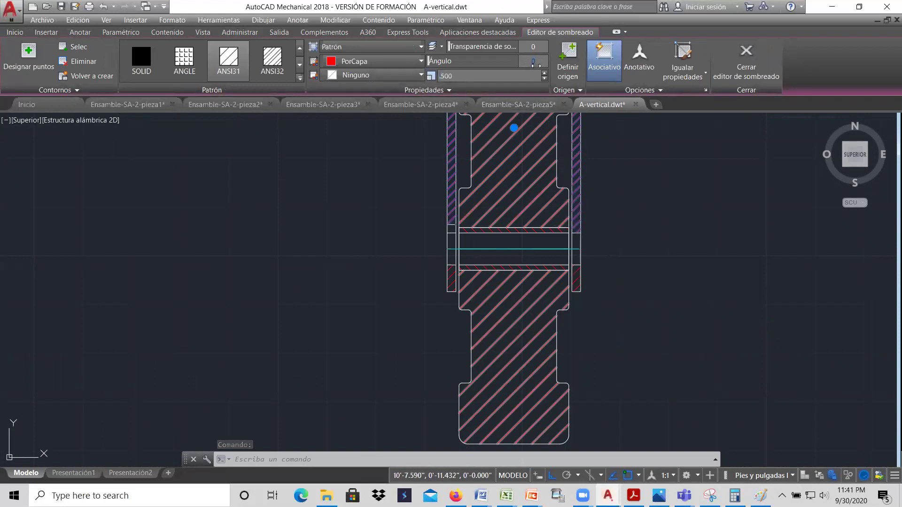
text(90)
key(Return)
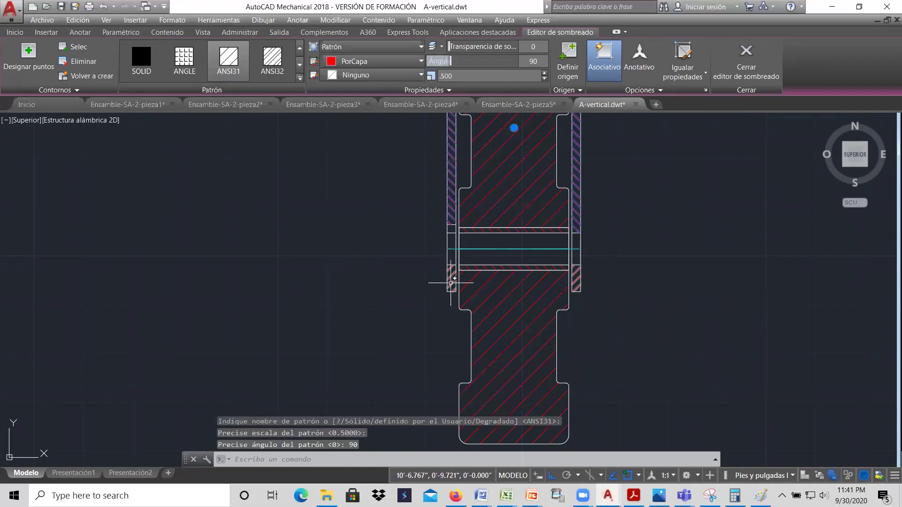
click(462, 275)
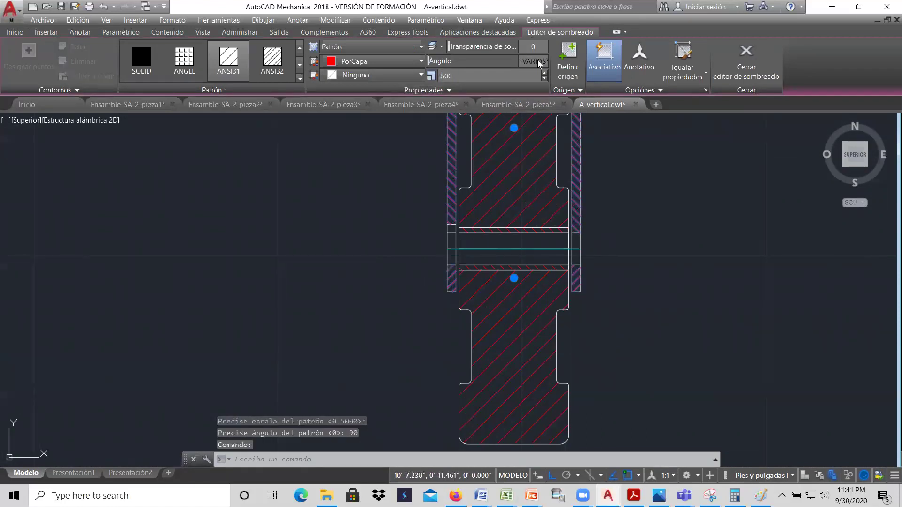
key(Return)
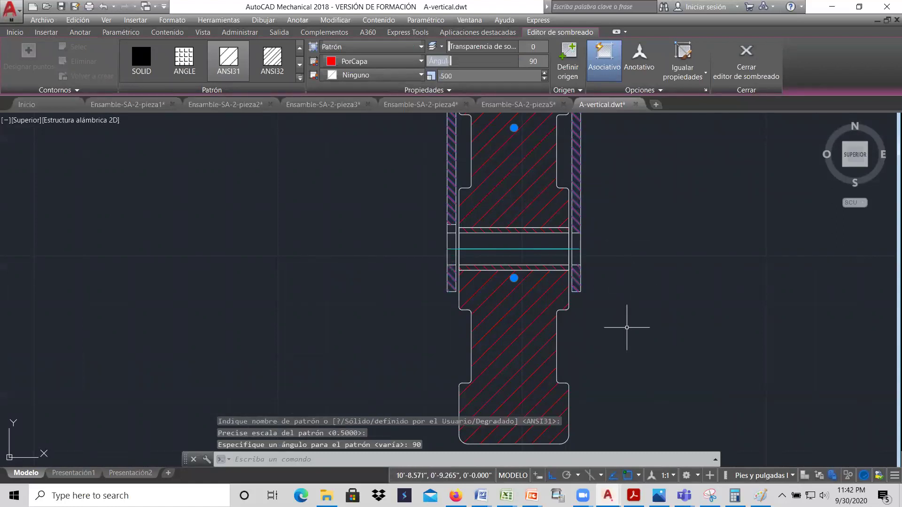
key(Escape)
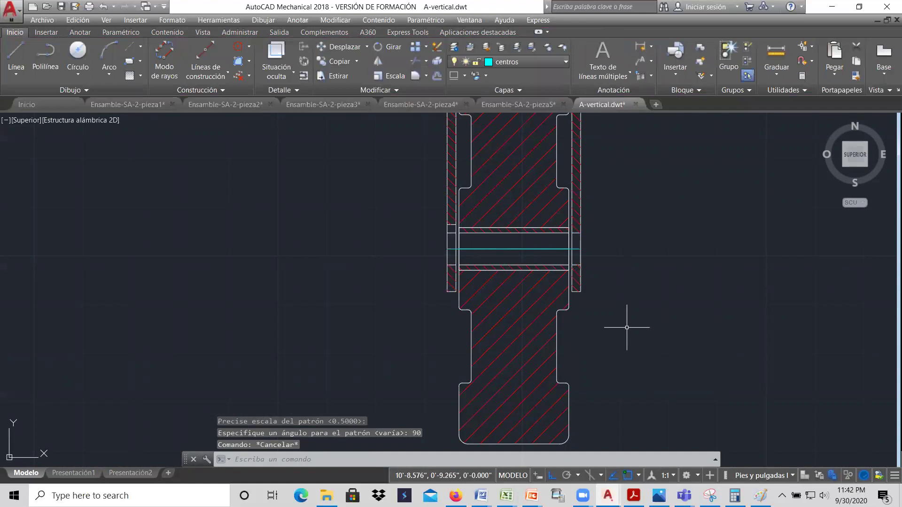
Copy the pin's side view with its centre line from the PERNO-EJE sheet to the free area left of the wheel and support assembly
scroll(627, 327, down, 2)
scroll(628, 279, up, 2)
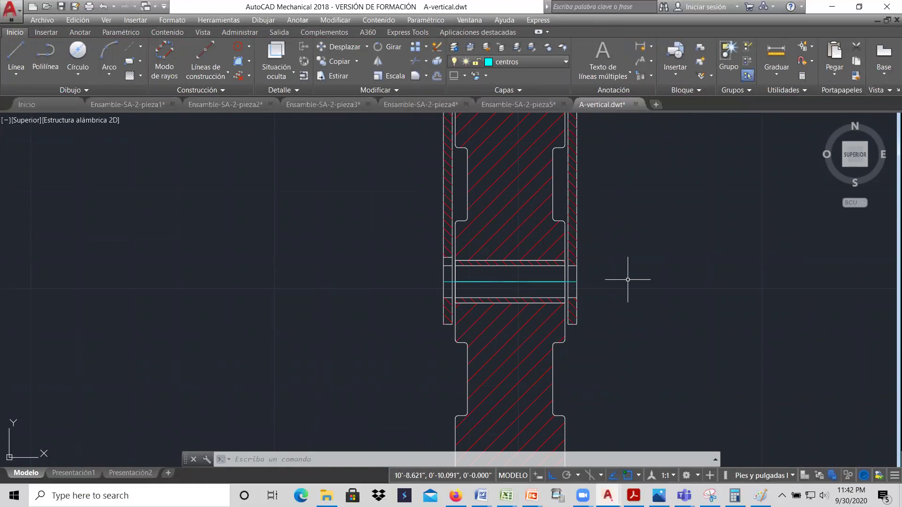
scroll(627, 279, down, 5)
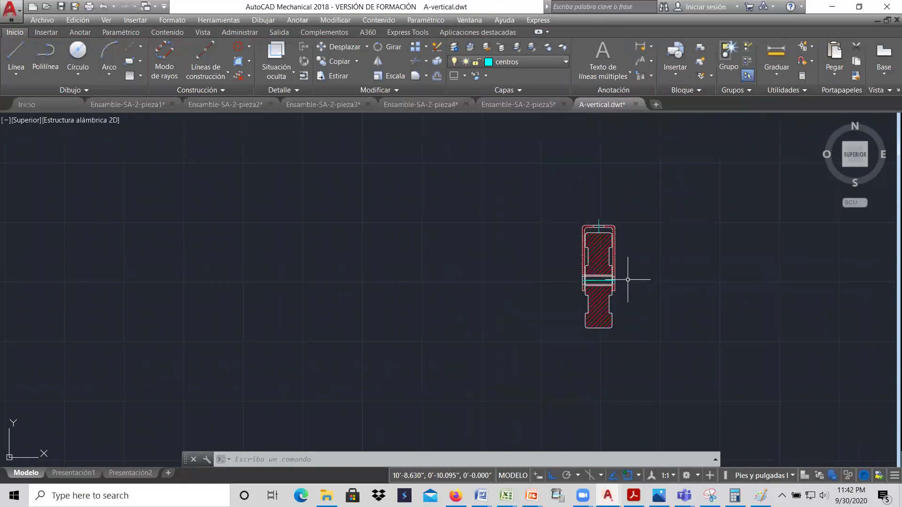
scroll(435, 298, down, 1)
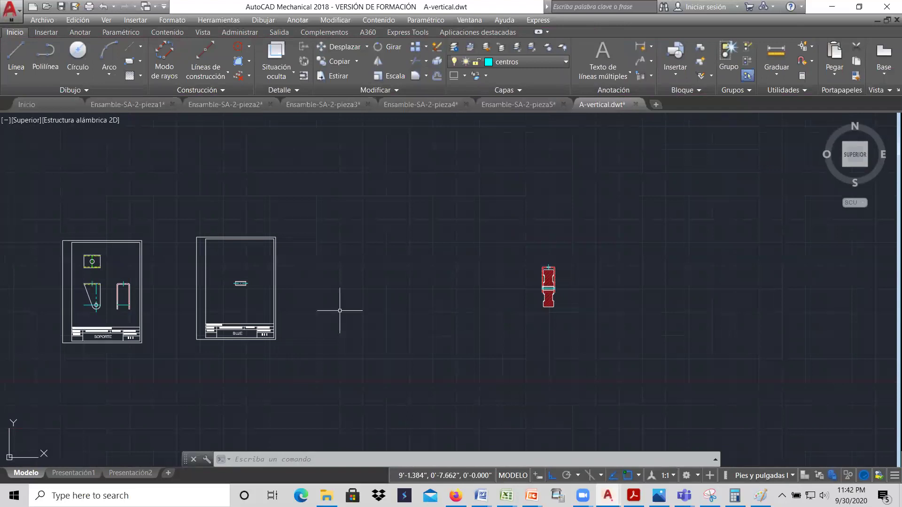
scroll(128, 286, up, 3)
scroll(371, 312, down, 5)
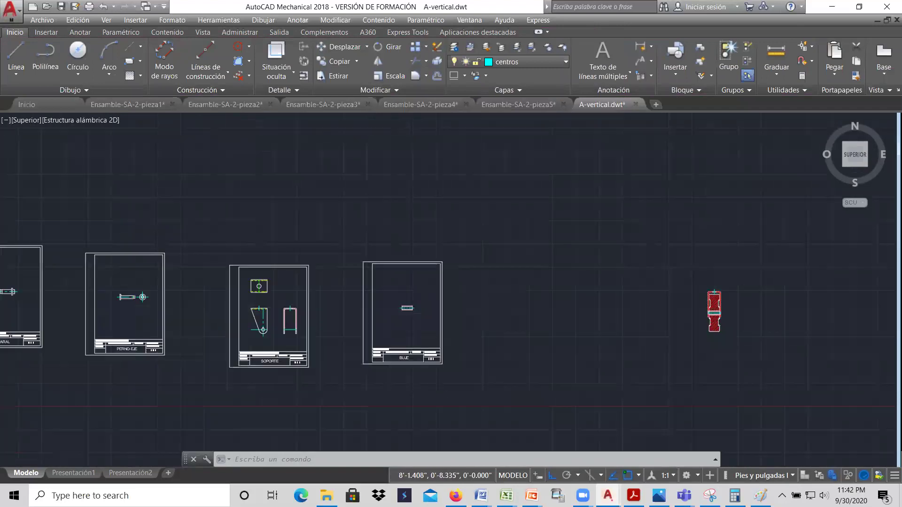
scroll(221, 310, up, 5)
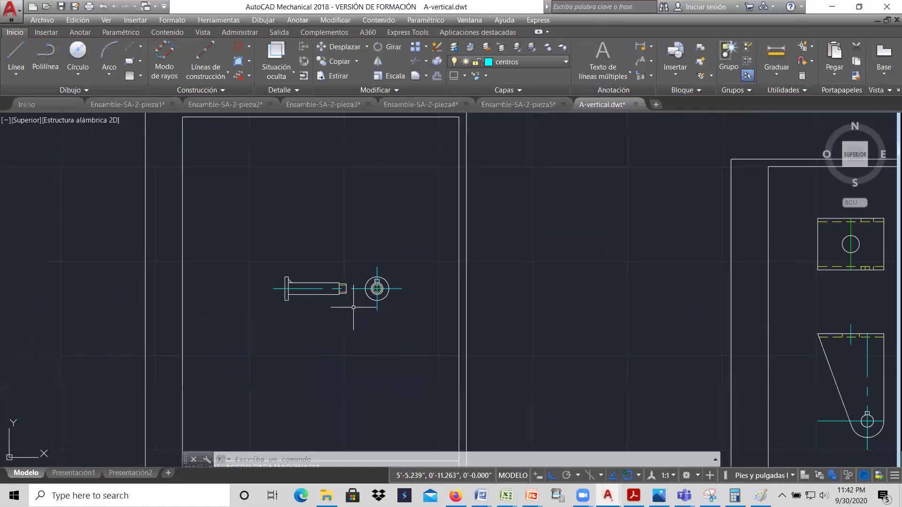
scroll(353, 307, up, 2)
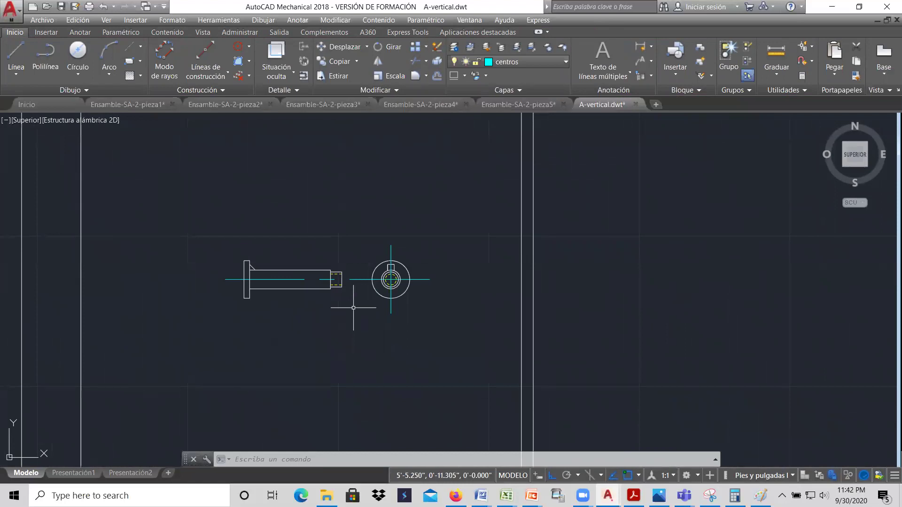
scroll(354, 308, up, 2)
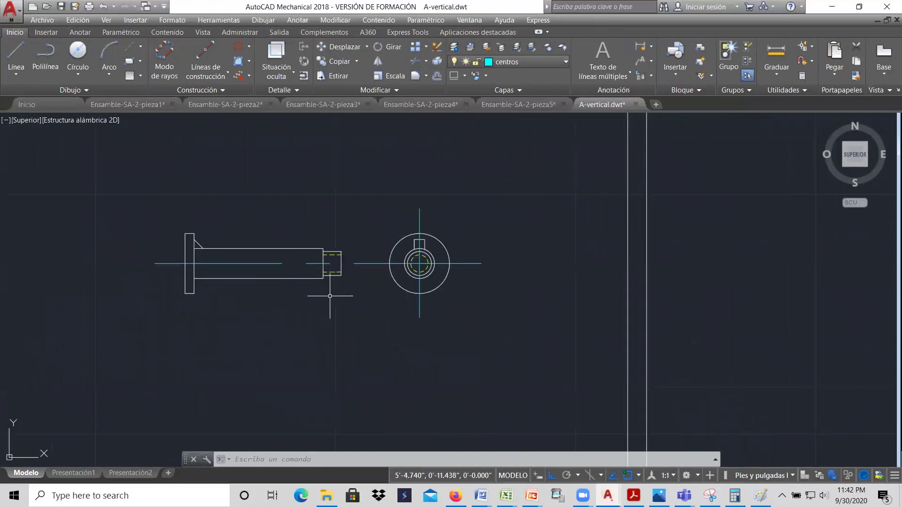
click(340, 62)
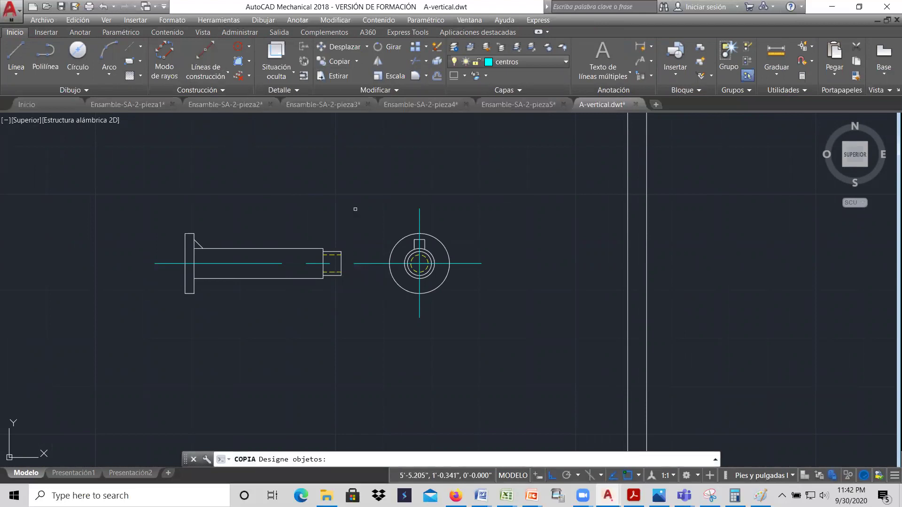
click(348, 309)
click(150, 199)
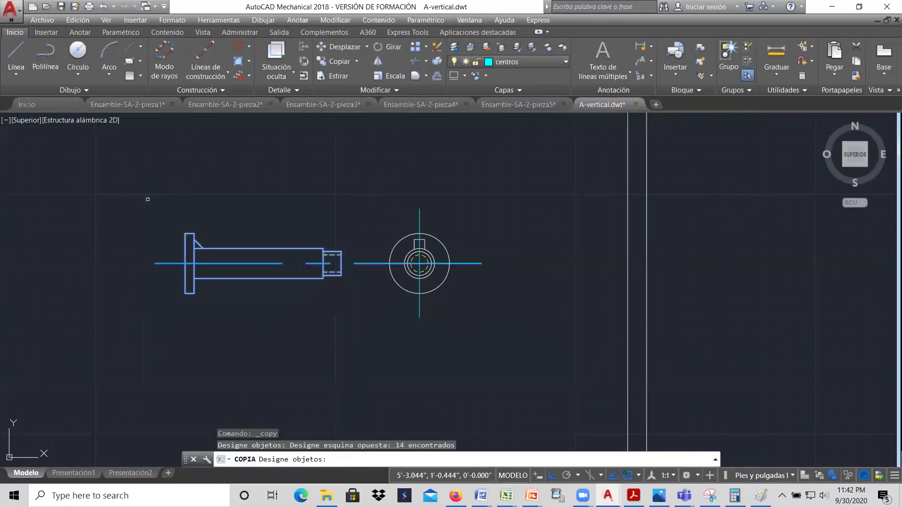
key(Return)
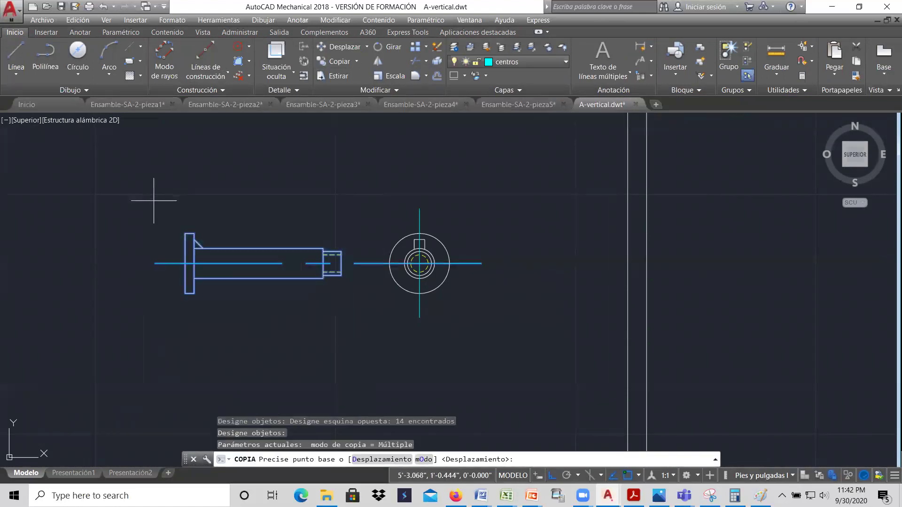
click(263, 263)
scroll(263, 263, down, 5)
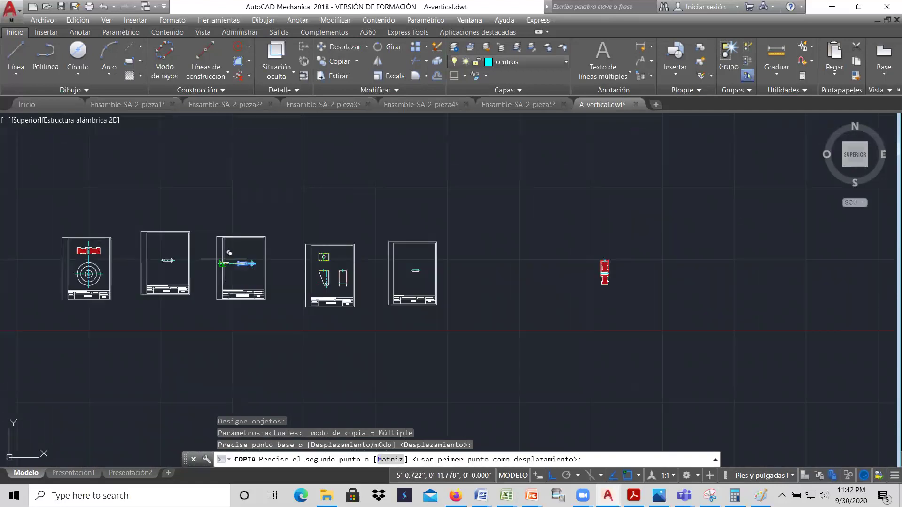
click(588, 264)
right_click(585, 272)
click(610, 280)
Trim the copied pin's centre line at the head, the threaded end and just beyond the tip, keeping the part along the shank
scroll(611, 273, up, 10)
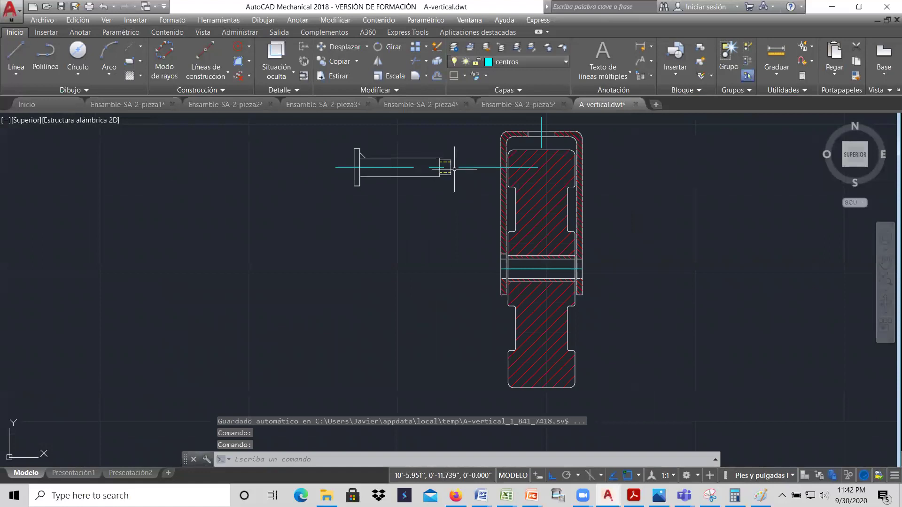
click(415, 61)
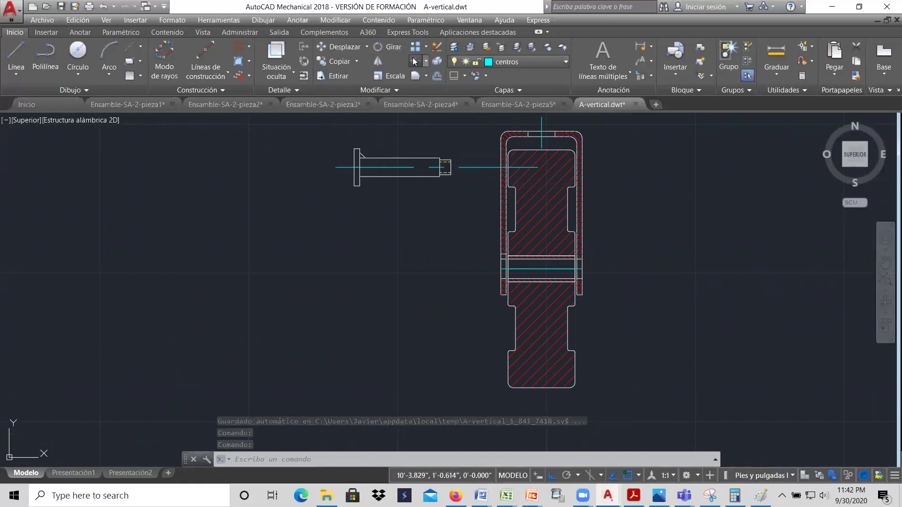
key(Return)
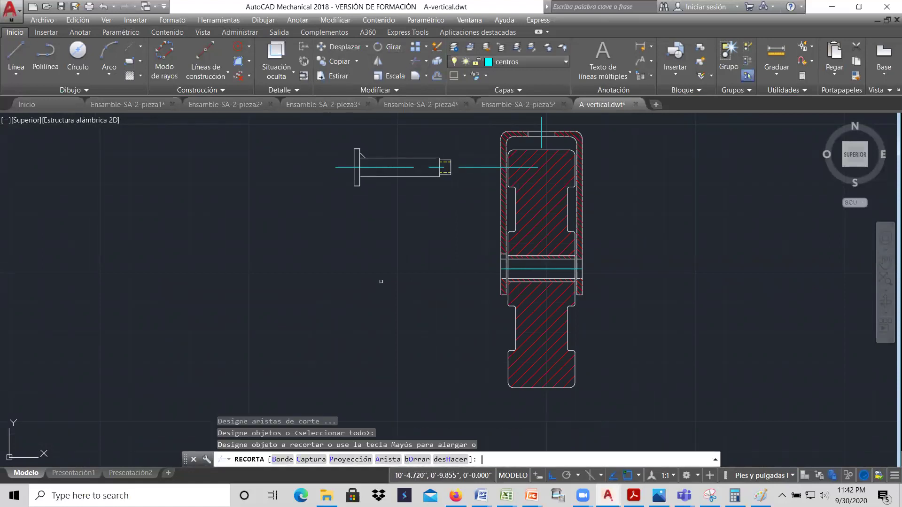
click(466, 168)
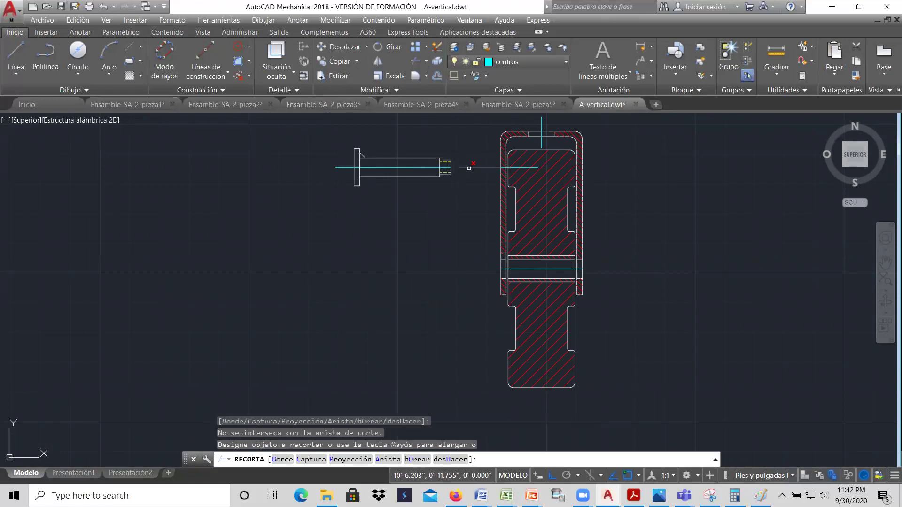
click(469, 167)
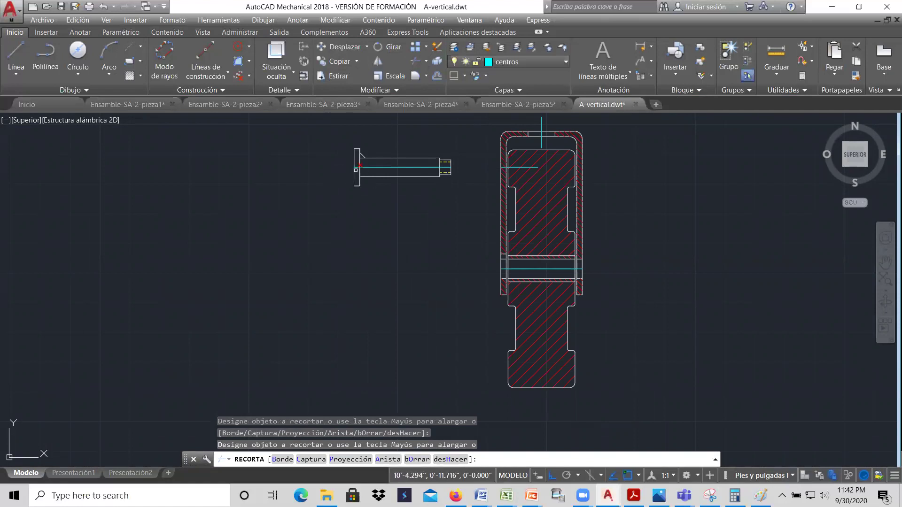
scroll(357, 168, up, 4)
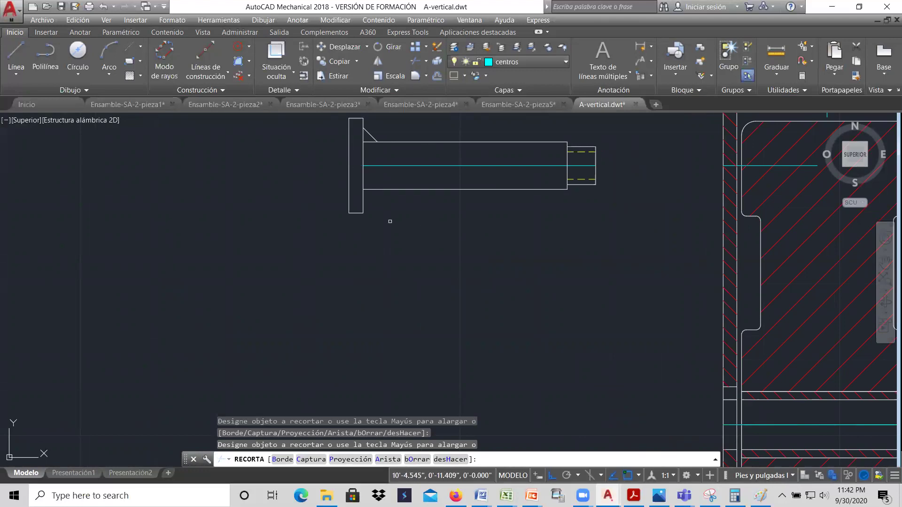
click(581, 168)
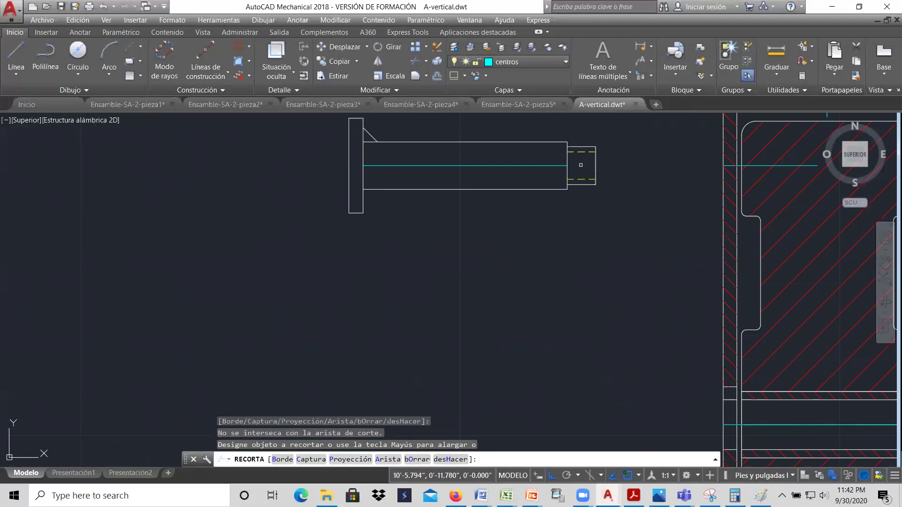
right_click(482, 239)
click(491, 245)
scroll(469, 230, down, 2)
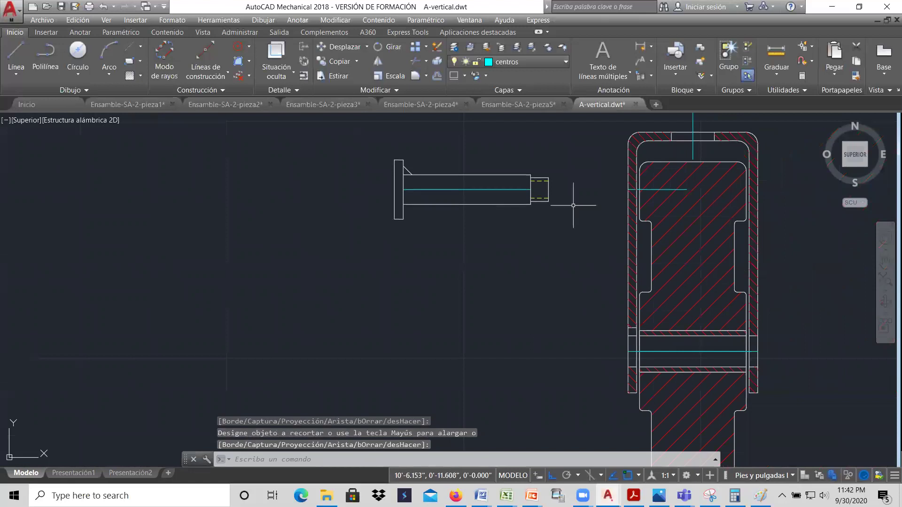
Delete the leftover horizontal centre-line segment crossing the upper part of the wheel and support
scroll(642, 190, up, 2)
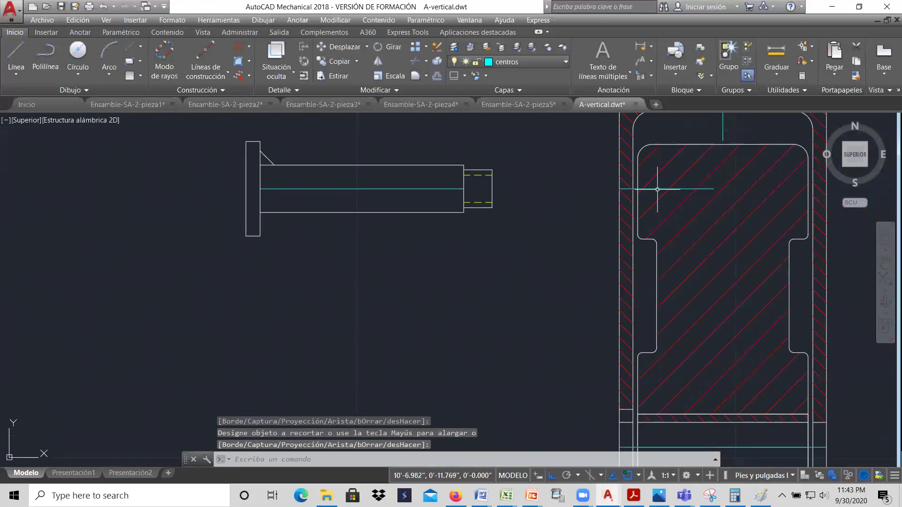
click(657, 189)
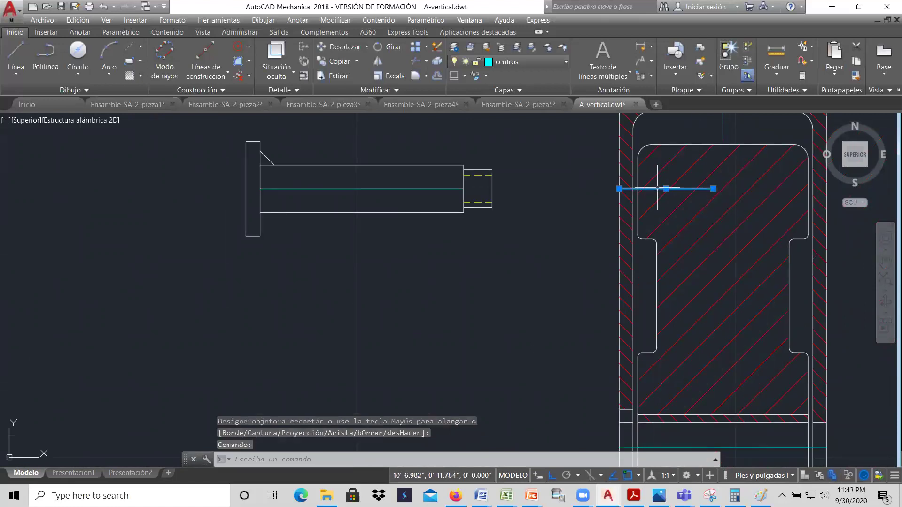
key(Delete)
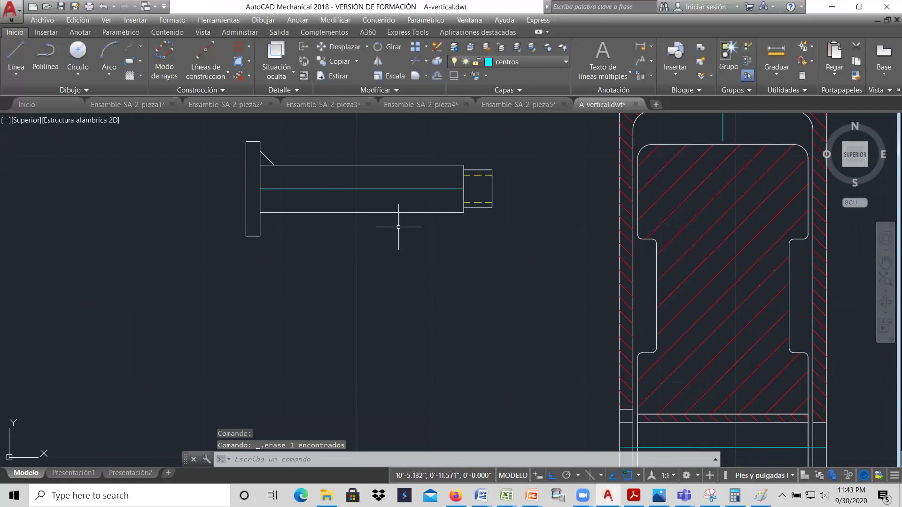
Move the pin with its centre line from the inner face of its head onto the hole centre line's end at the left support leg's outer face
scroll(389, 219, down, 1)
scroll(405, 209, up, 1)
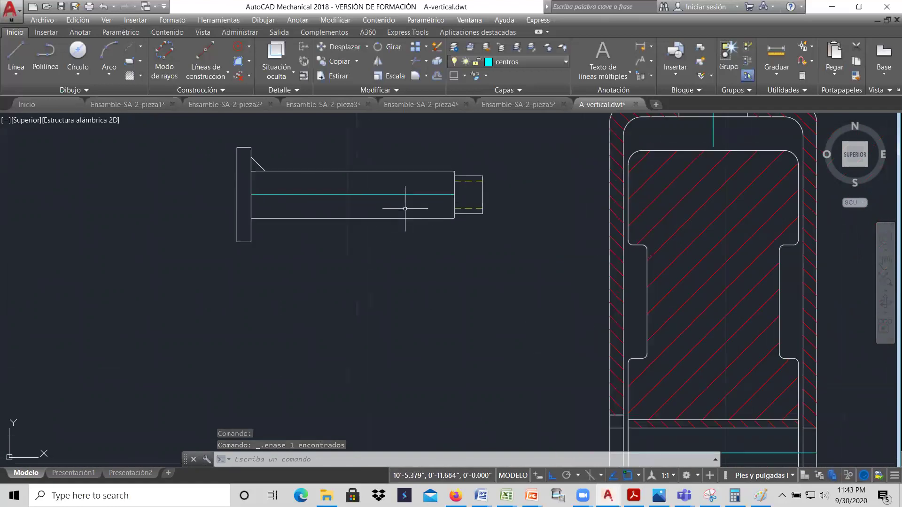
scroll(418, 218, down, 3)
scroll(484, 296, up, 3)
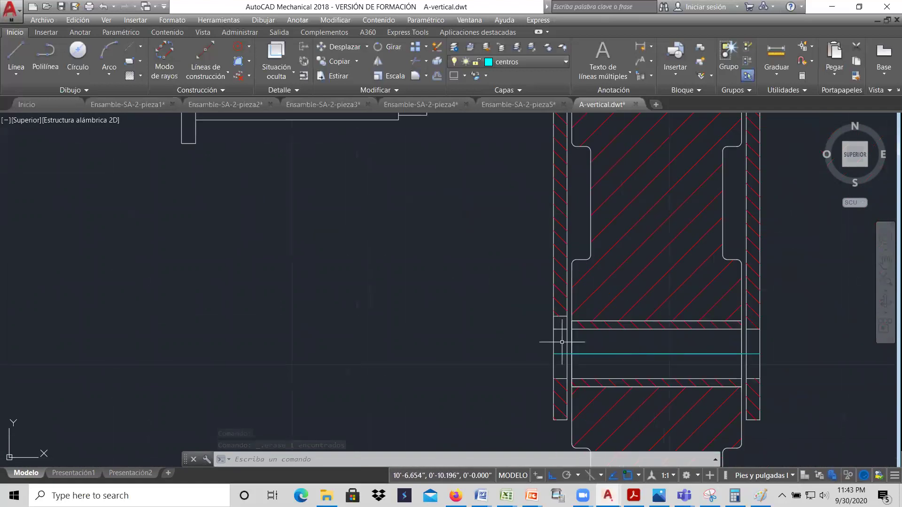
scroll(531, 352, down, 1)
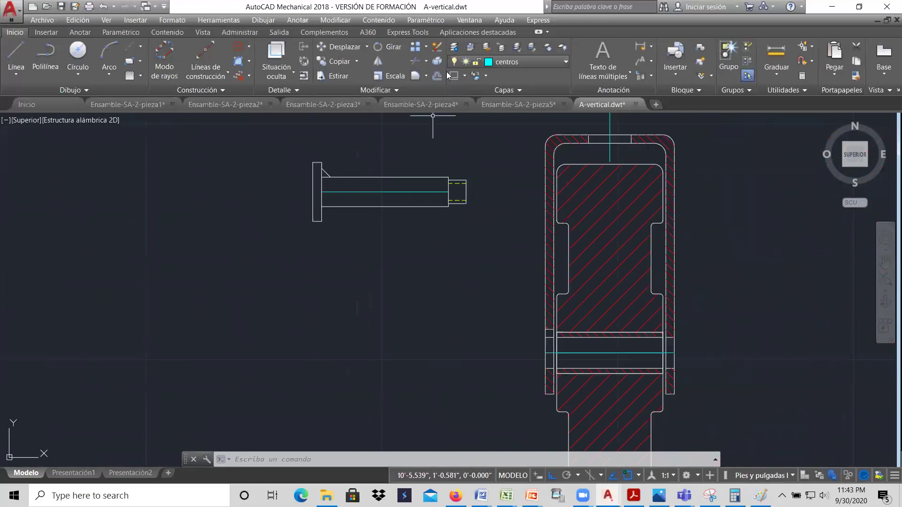
mouse_move(440, 106)
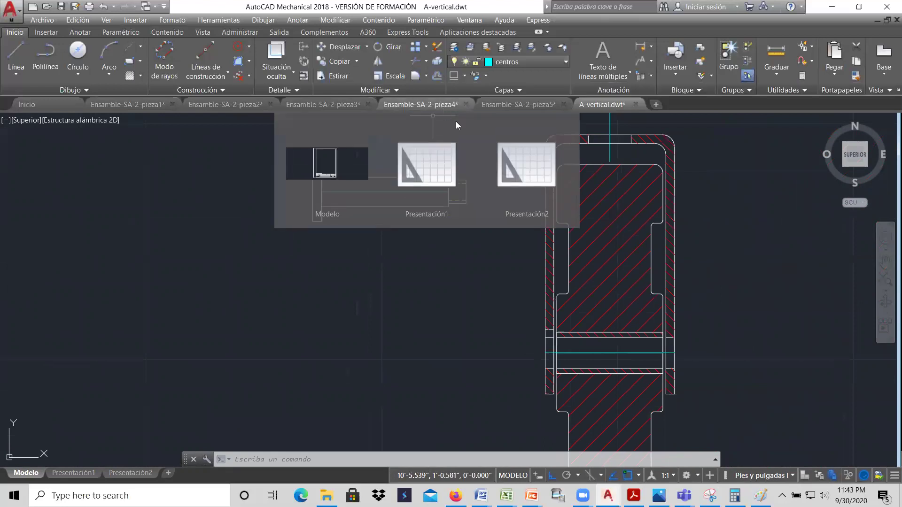
click(341, 47)
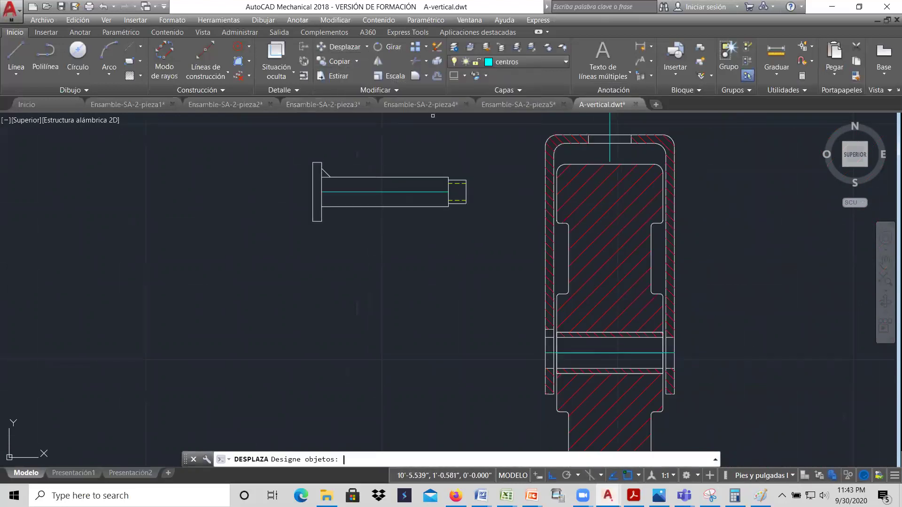
click(481, 225)
click(274, 138)
key(Return)
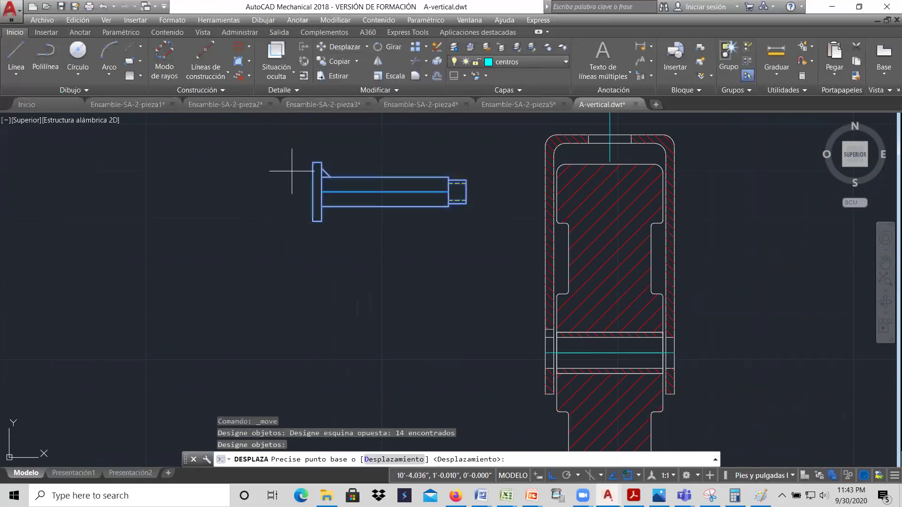
click(322, 192)
scroll(315, 237, down, 2)
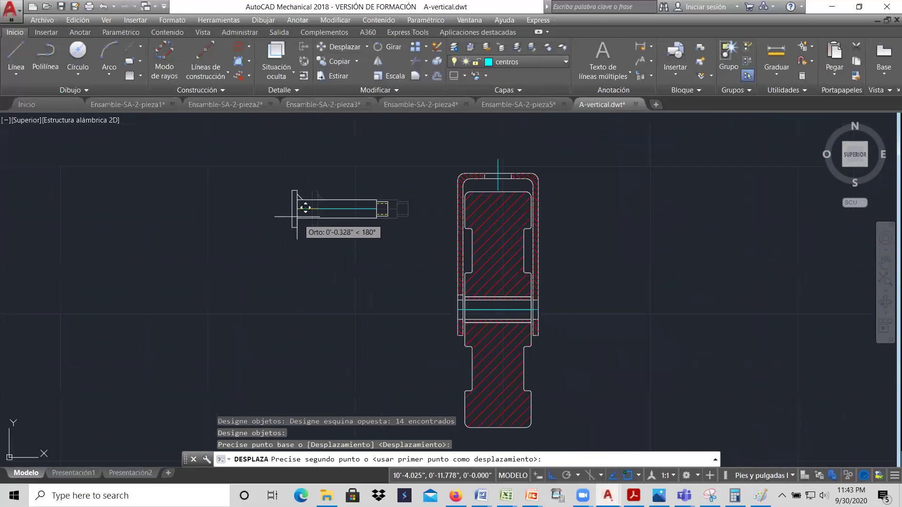
scroll(404, 282, up, 2)
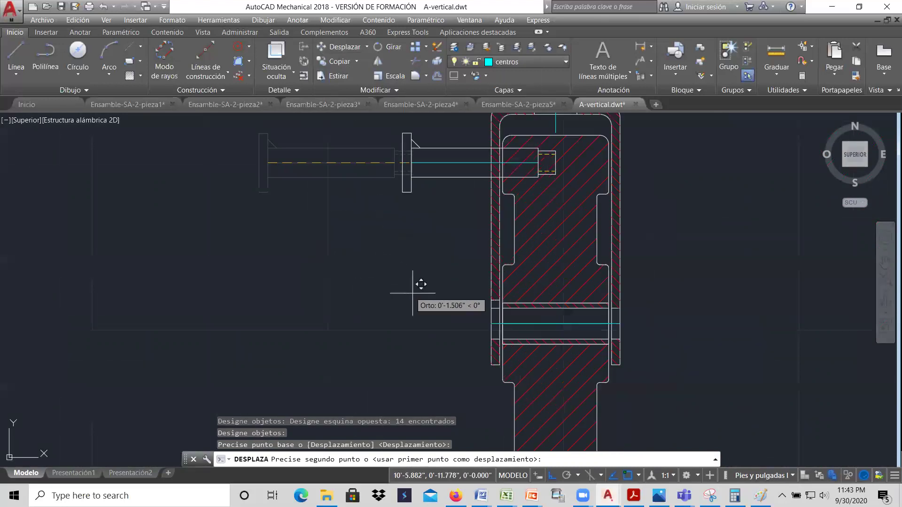
click(492, 323)
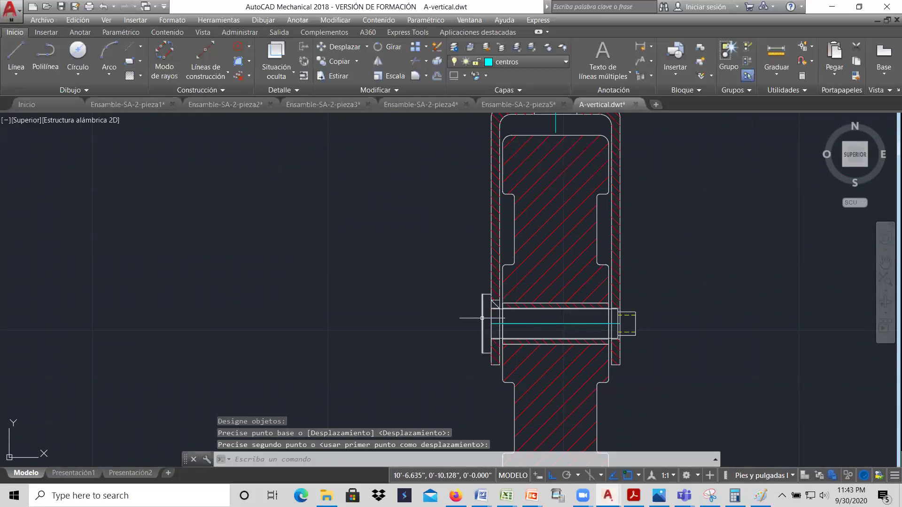
Trim the left support leg's hole edge and the leg and wheel edges that cross the pin's shank near its head
scroll(486, 311, up, 4)
scroll(488, 270, down, 2)
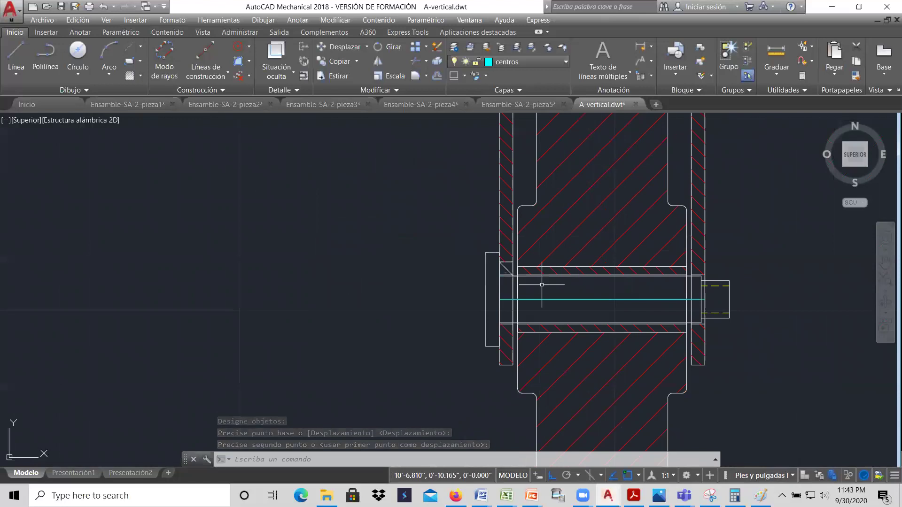
scroll(498, 298, up, 4)
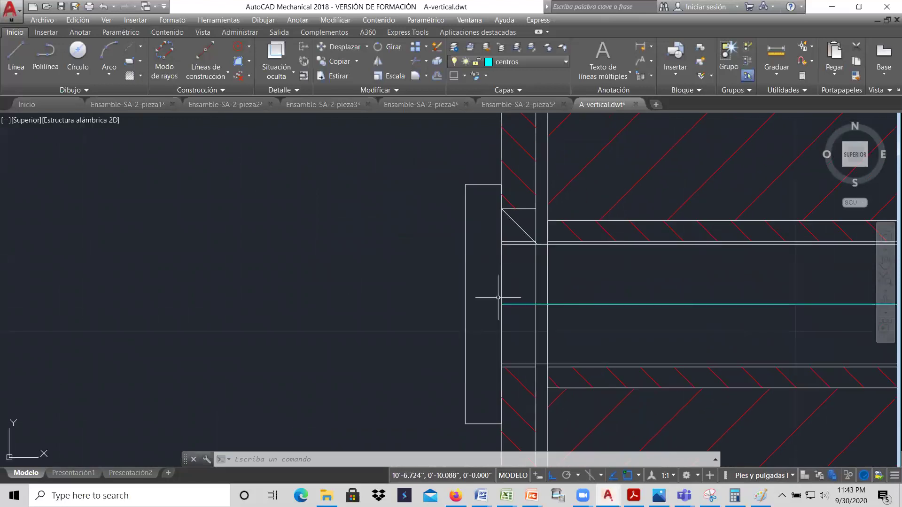
scroll(517, 238, down, 2)
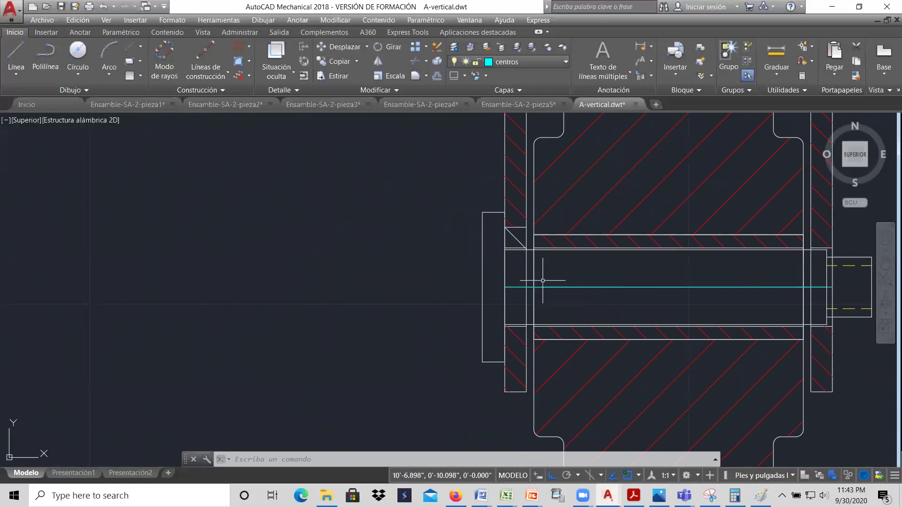
scroll(527, 259, up, 2)
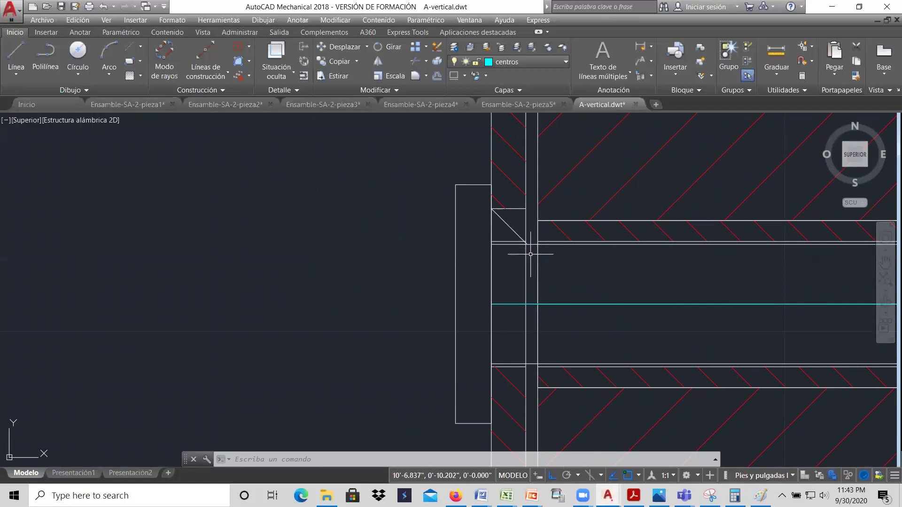
scroll(525, 252, up, 3)
scroll(525, 254, down, 3)
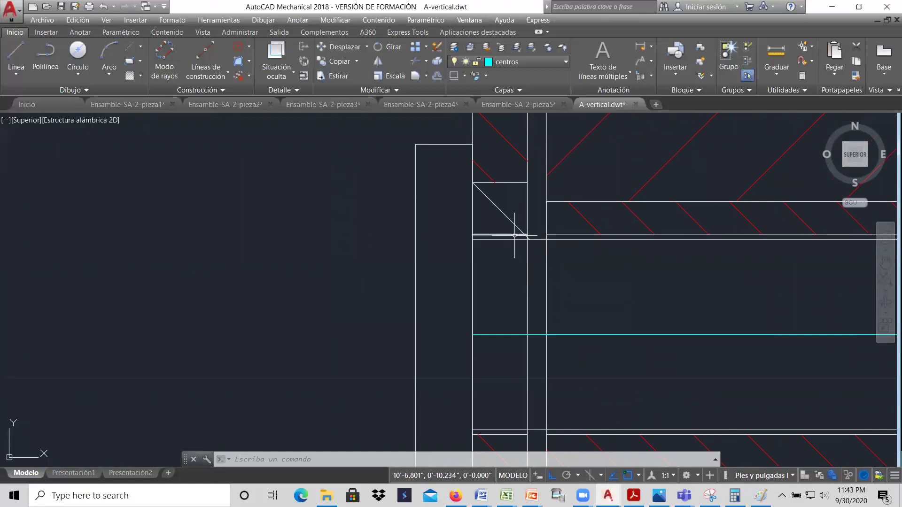
click(419, 63)
key(Return)
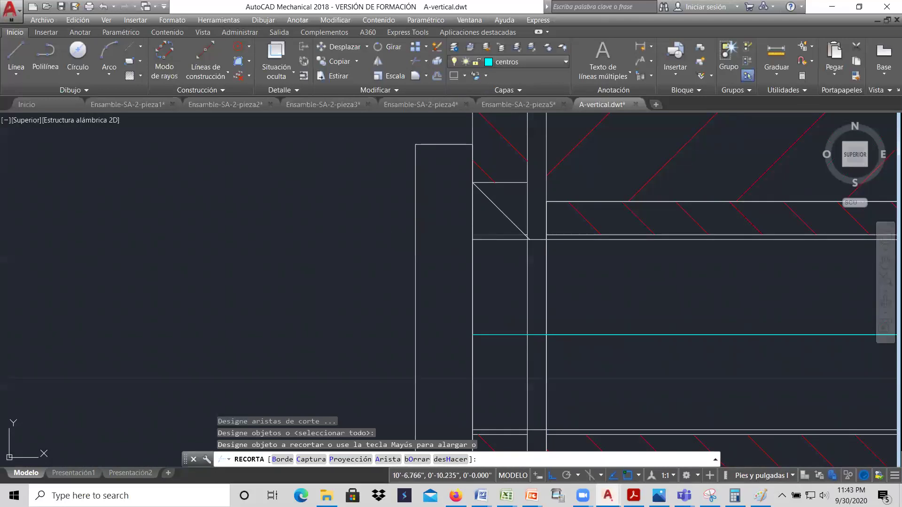
click(498, 234)
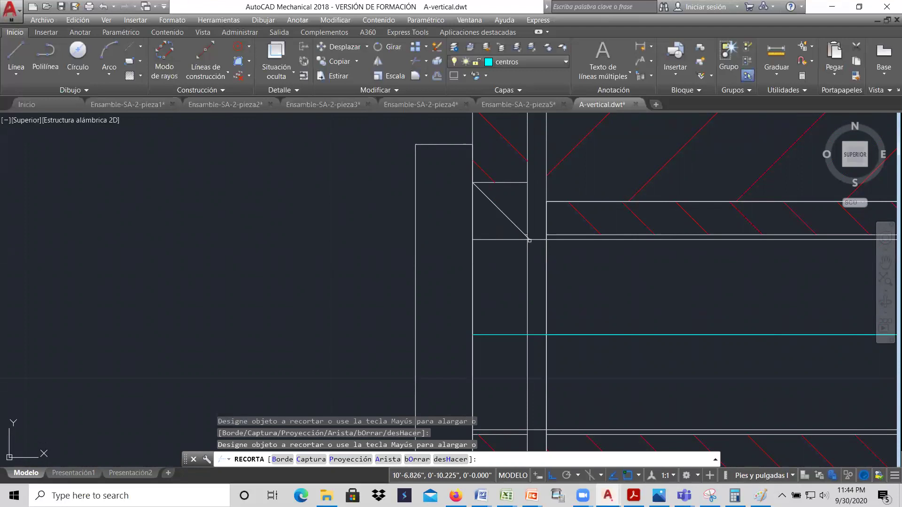
scroll(528, 254, down, 4)
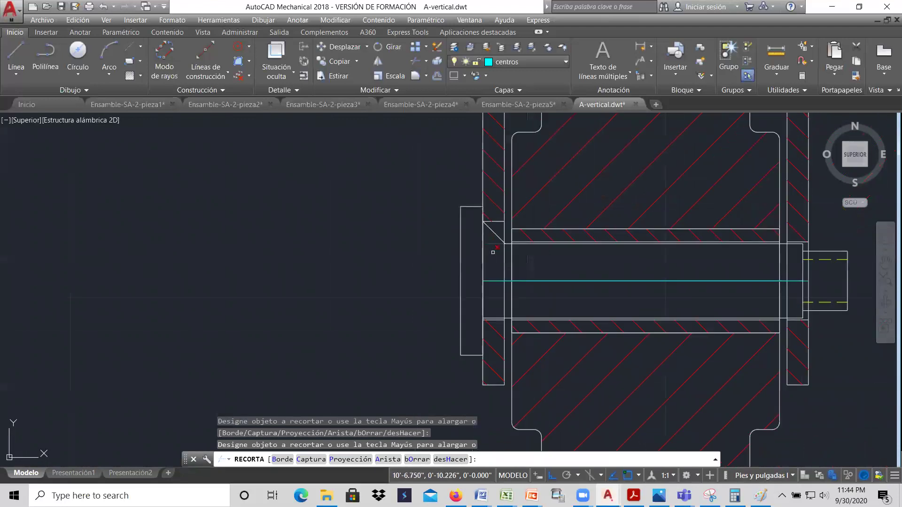
scroll(515, 293, up, 2)
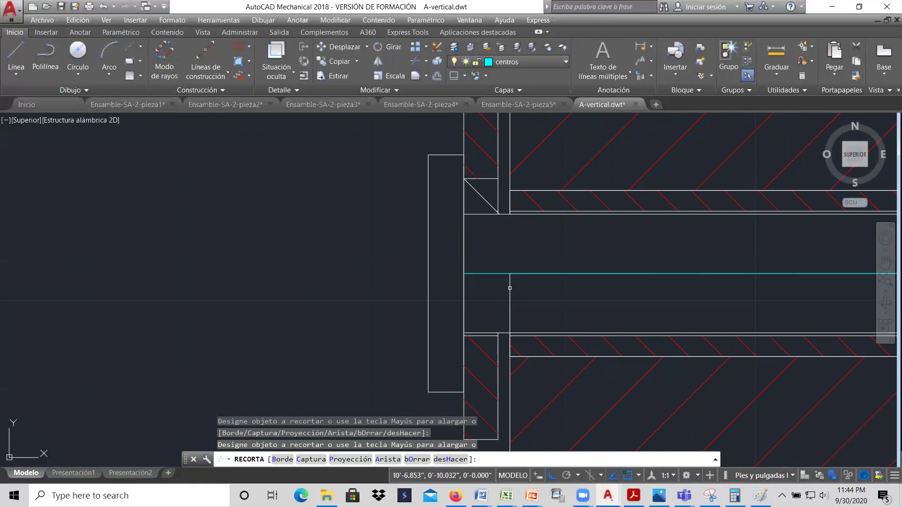
scroll(668, 293, down, 4)
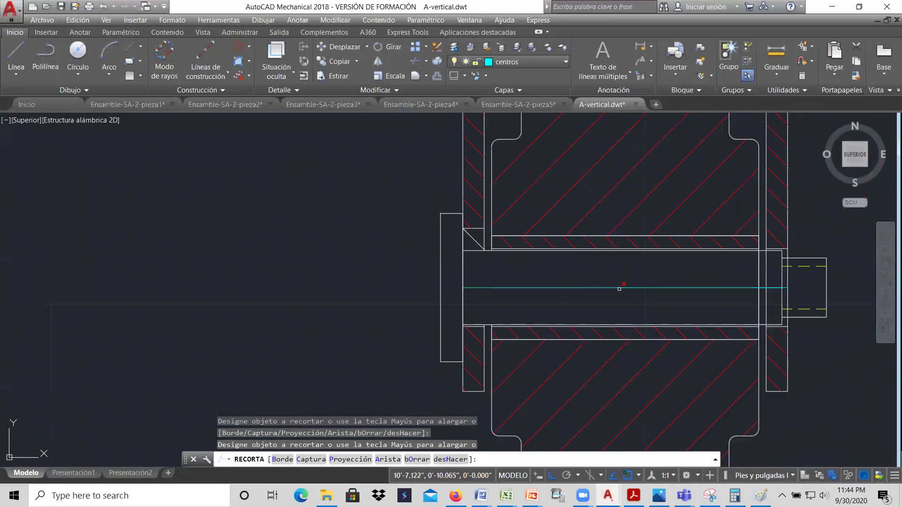
Trim the wheel and right support leg edges crossing the pin's shank and threaded end, and delete the remaining segment between the hidden thread lines
scroll(793, 279, up, 5)
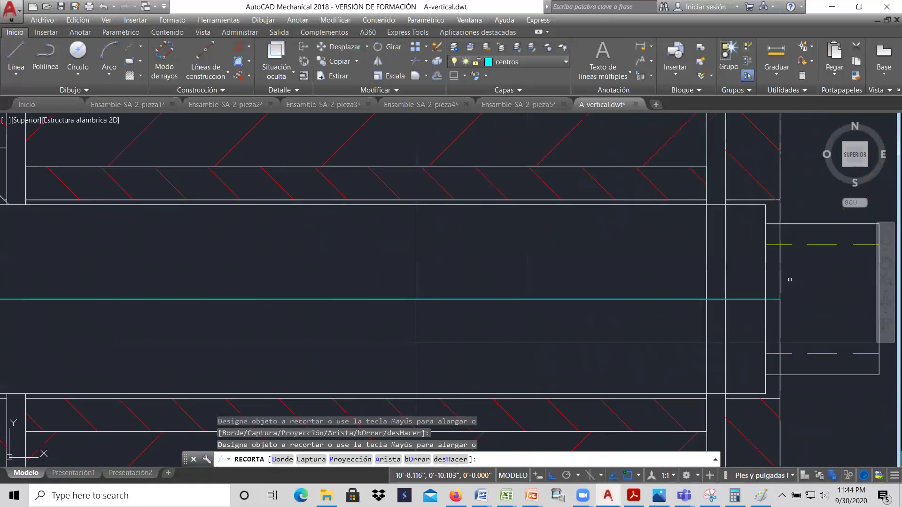
scroll(697, 267, down, 2)
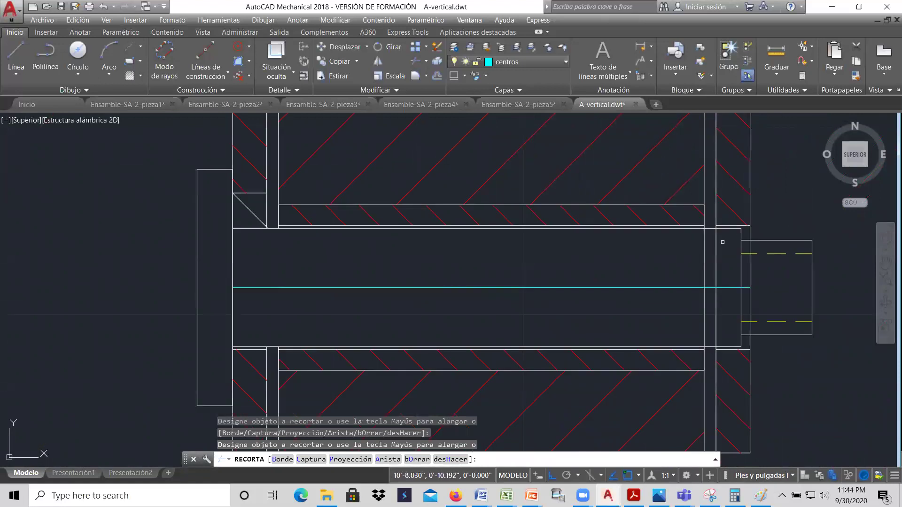
click(716, 302)
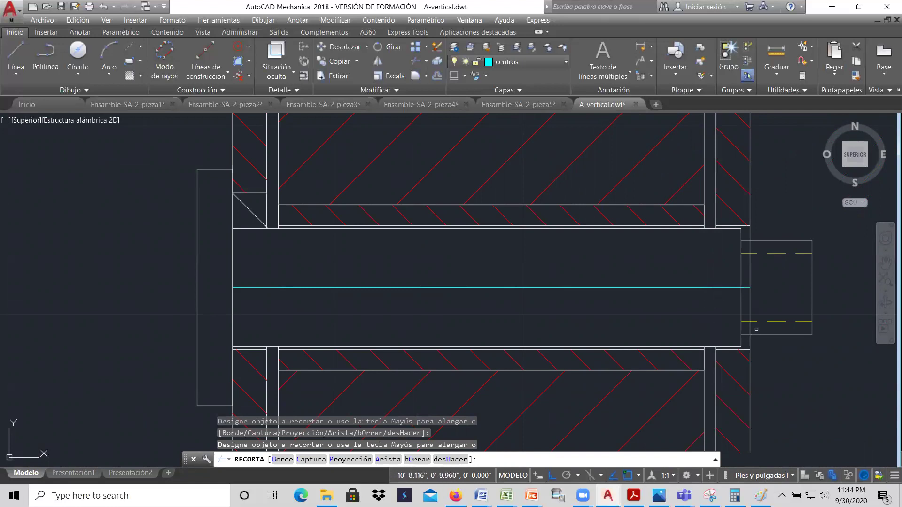
scroll(757, 330, up, 2)
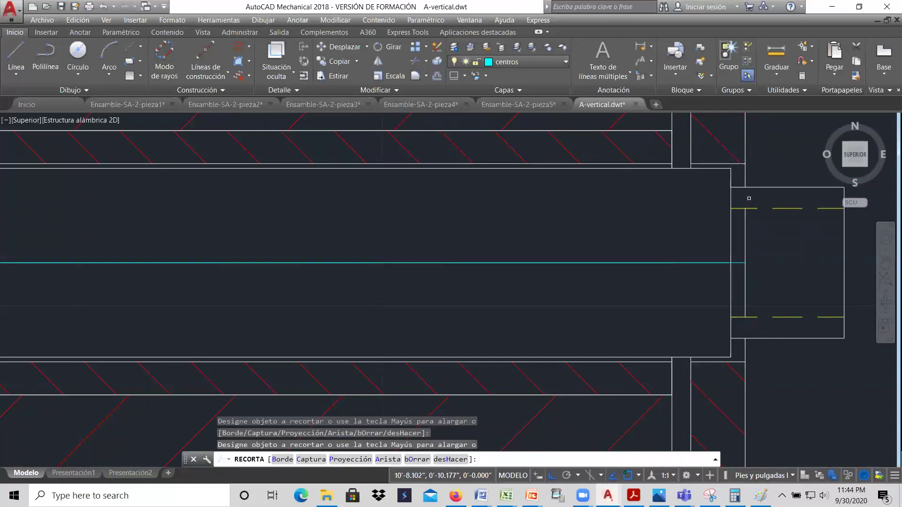
right_click(779, 252)
click(797, 260)
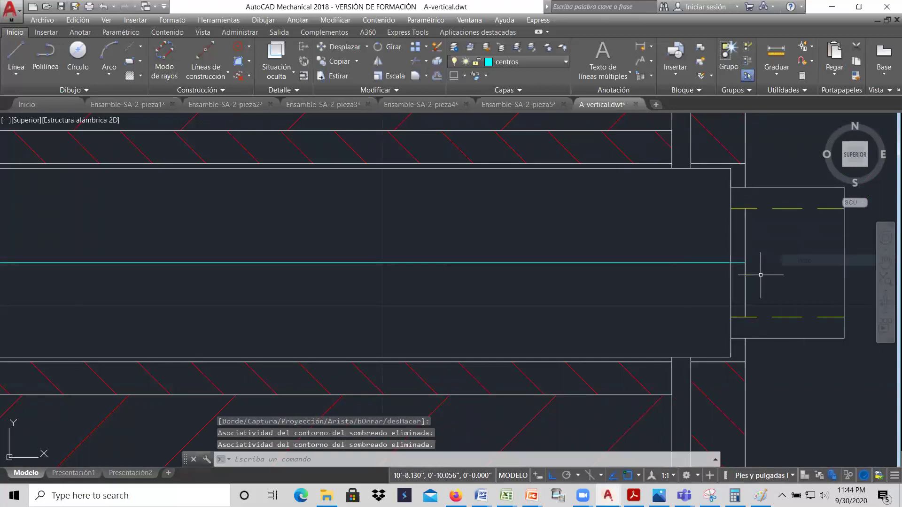
click(744, 291)
key(Delete)
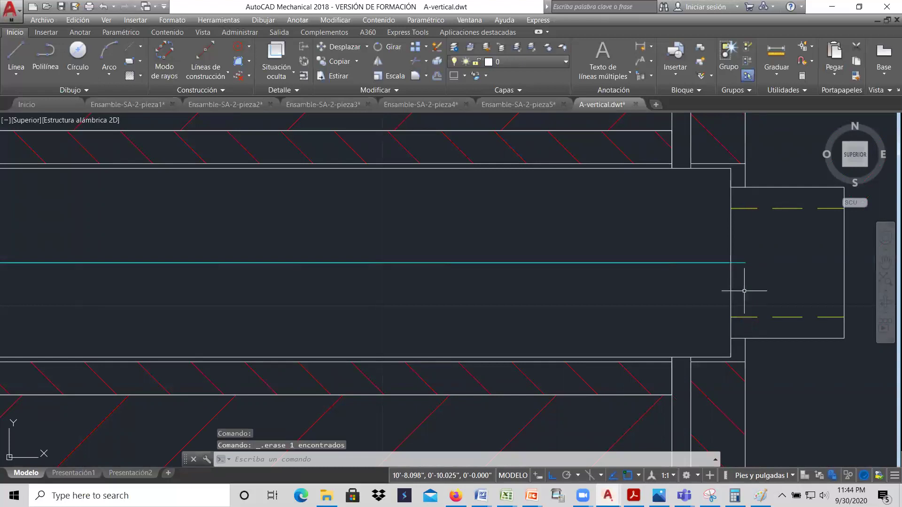
Copy the PARAL part with its centre line from its sheet to the empty area beside the wheel assembly
scroll(744, 291, down, 4)
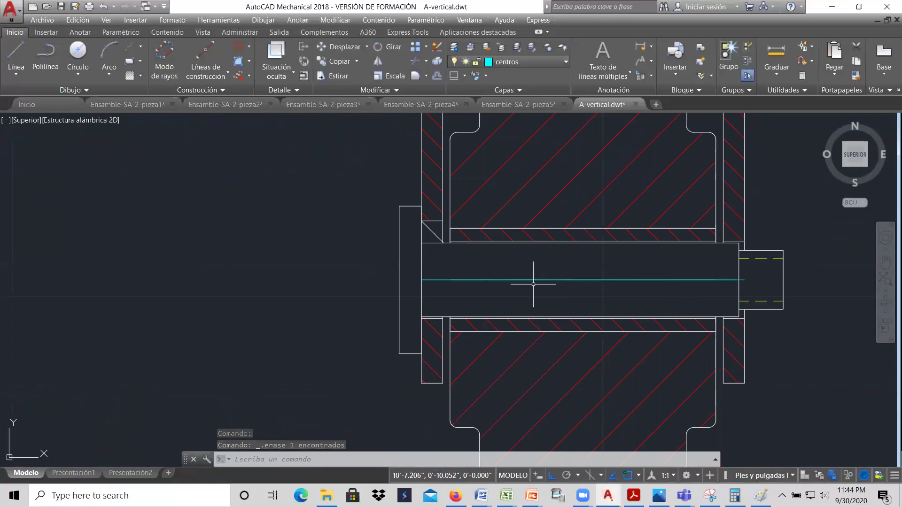
scroll(530, 292, down, 2)
scroll(561, 271, down, 10)
scroll(579, 262, down, 2)
scroll(199, 252, up, 2)
scroll(470, 293, down, 4)
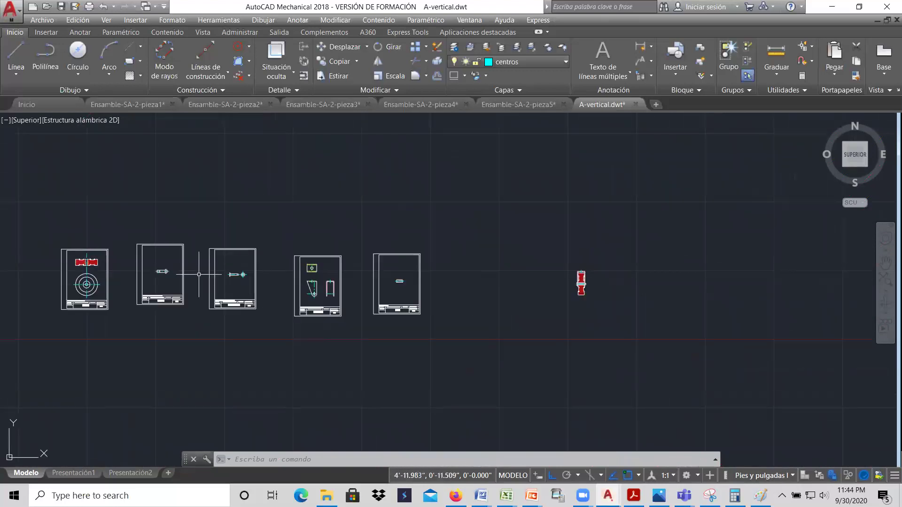
scroll(162, 277, up, 9)
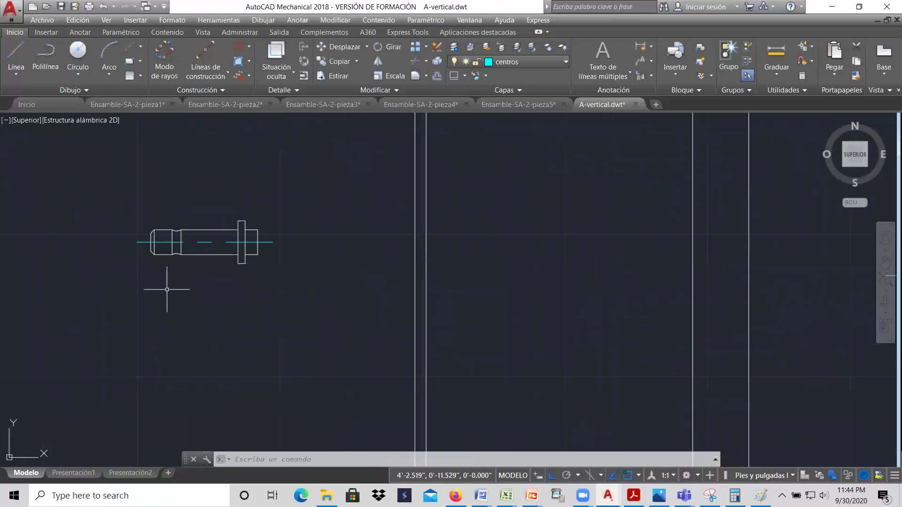
scroll(237, 264, down, 2)
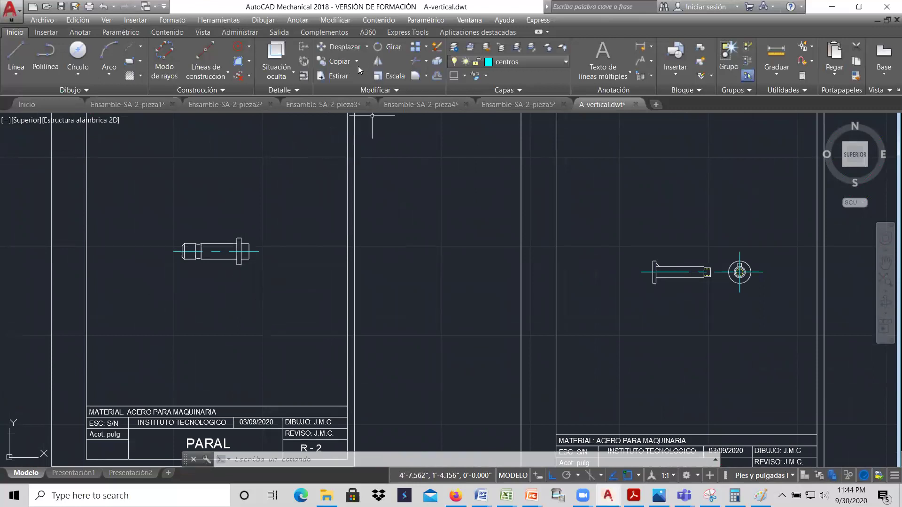
click(342, 61)
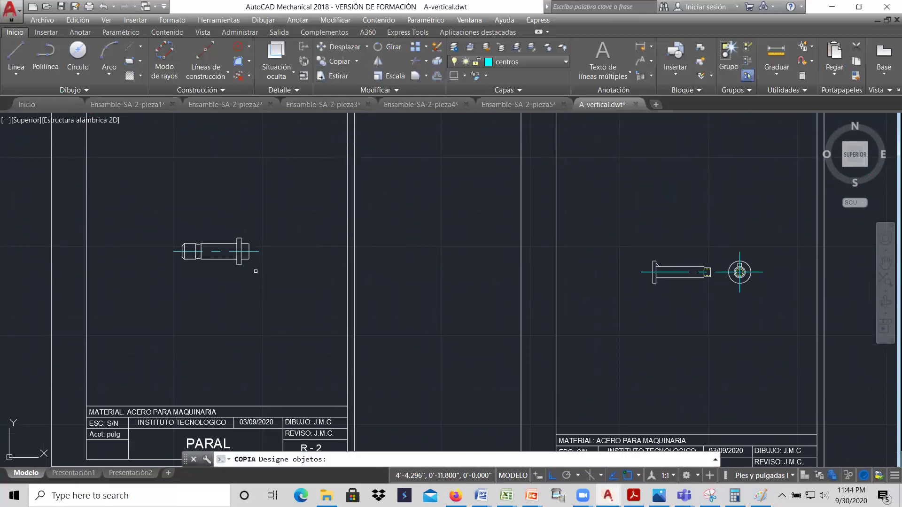
click(267, 286)
click(169, 216)
key(Return)
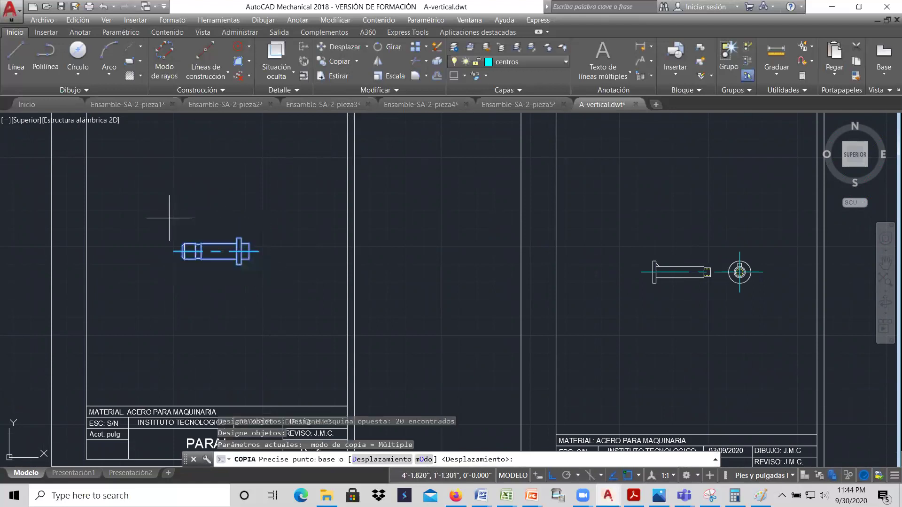
click(241, 251)
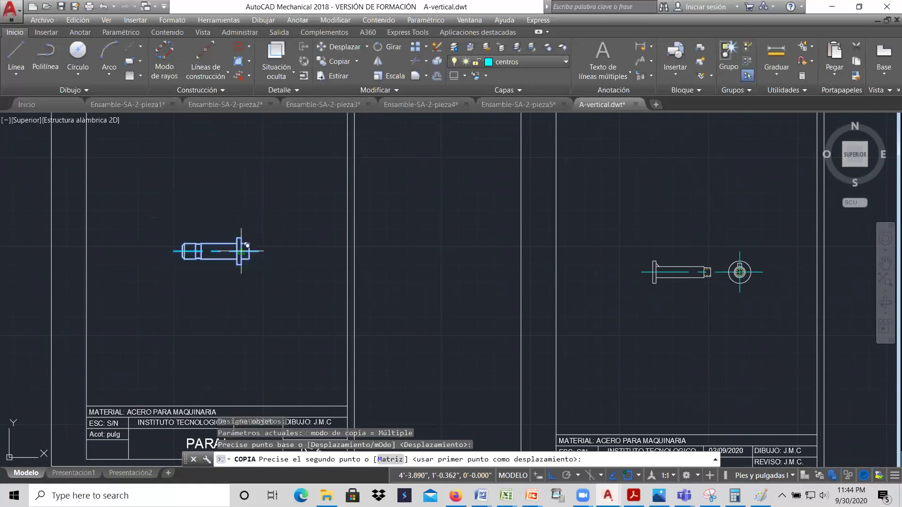
scroll(240, 253, down, 6)
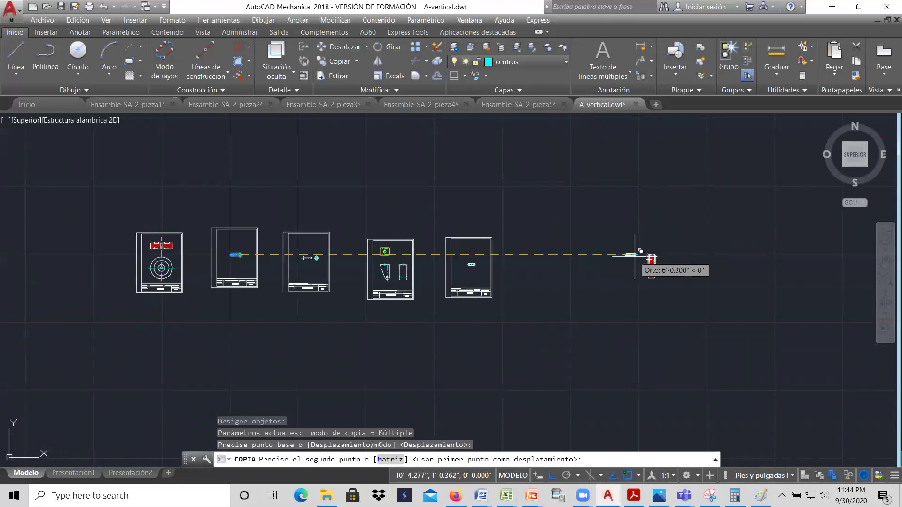
click(637, 255)
right_click(645, 248)
click(670, 254)
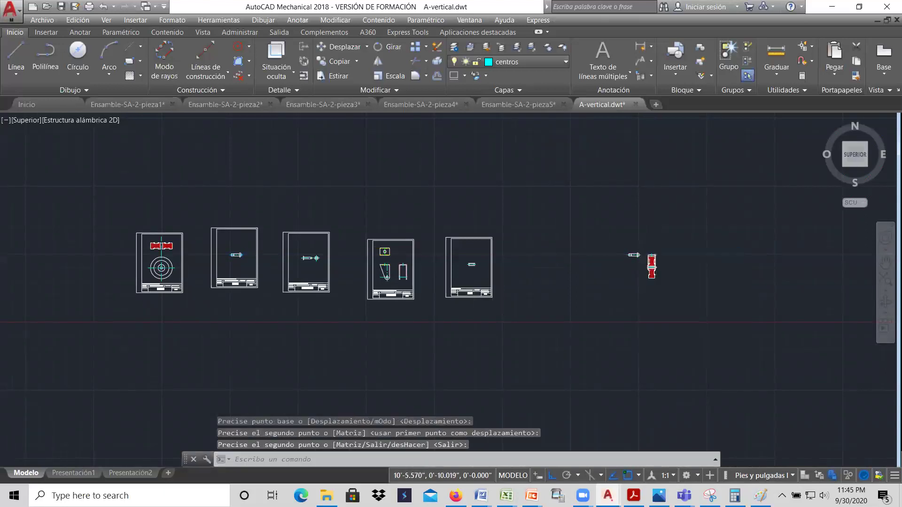
Rotate the copied PARAL part upright about its centre line's intersection with the collar face, with the collar at the lower end
scroll(630, 240, up, 6)
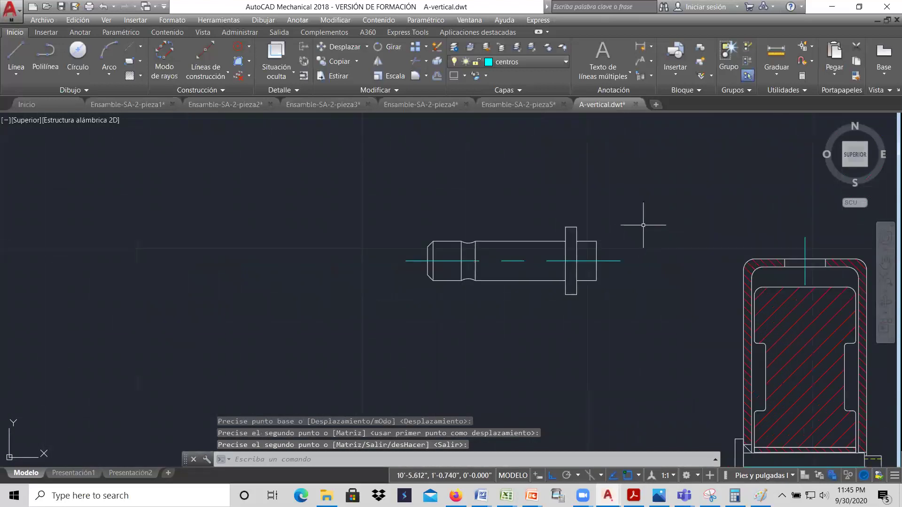
click(383, 46)
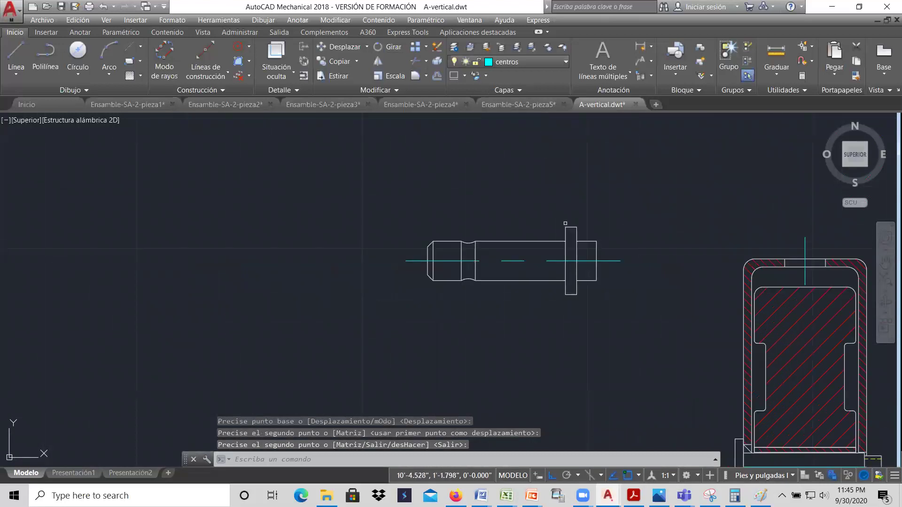
click(630, 306)
click(407, 177)
key(Return)
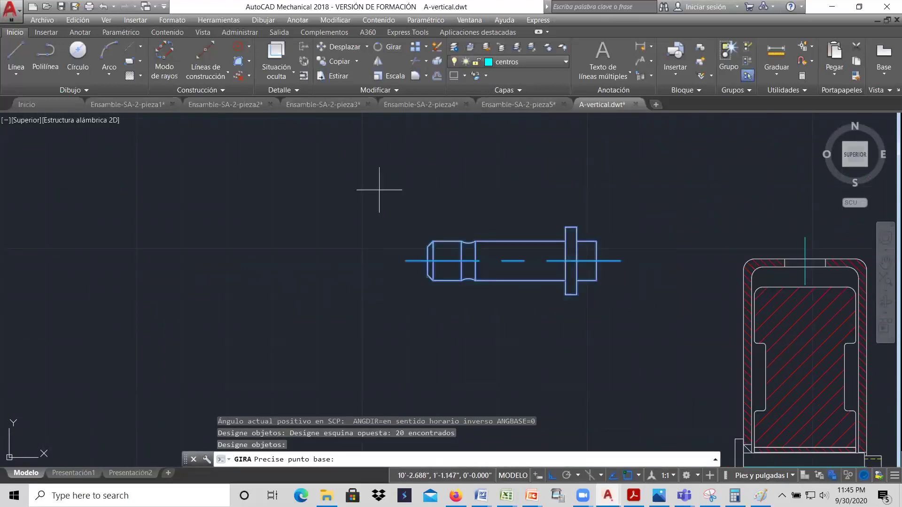
click(577, 261)
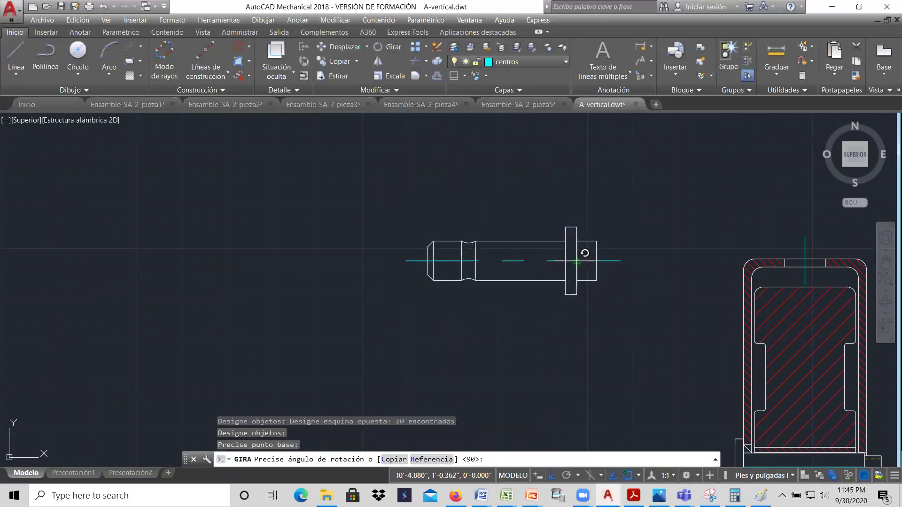
click(597, 413)
Move the upright PARAL part from the centre of its collar's underside onto the support's upper outer face at the vertical centre line
scroll(513, 306, down, 5)
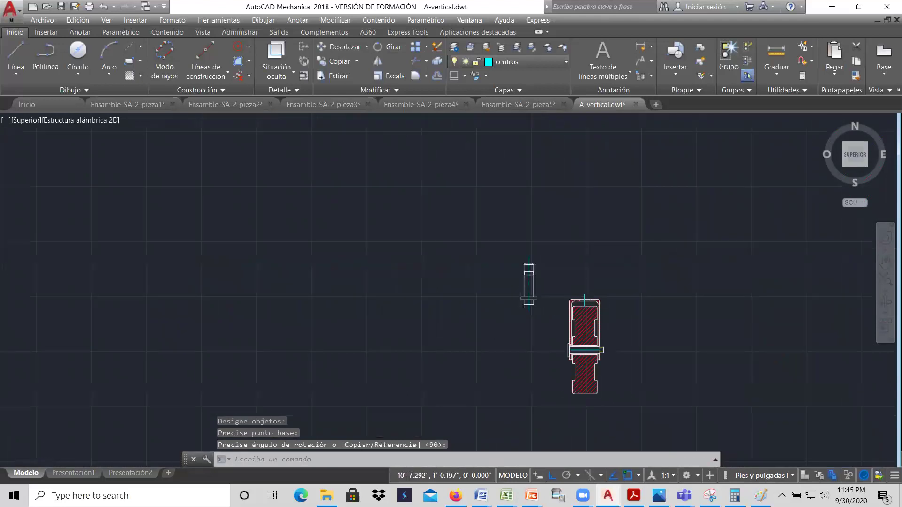
scroll(583, 303, up, 8)
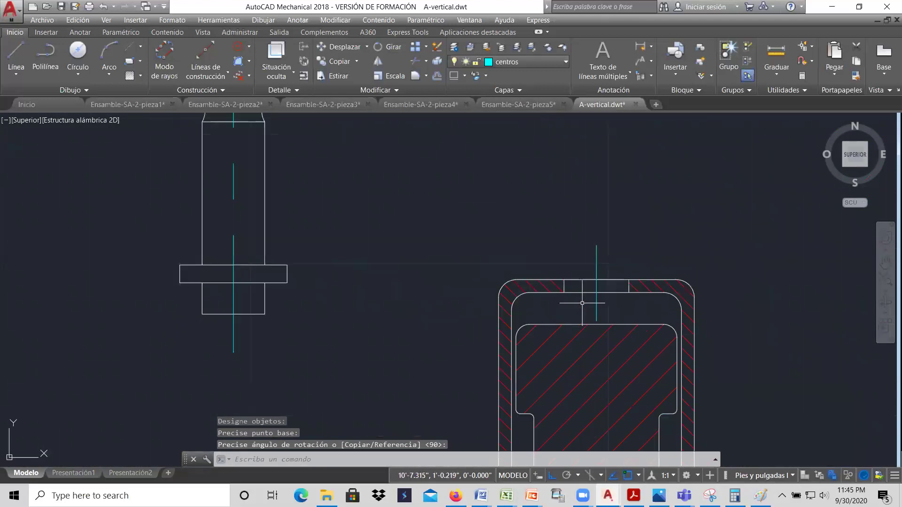
click(339, 47)
scroll(393, 308, down, 2)
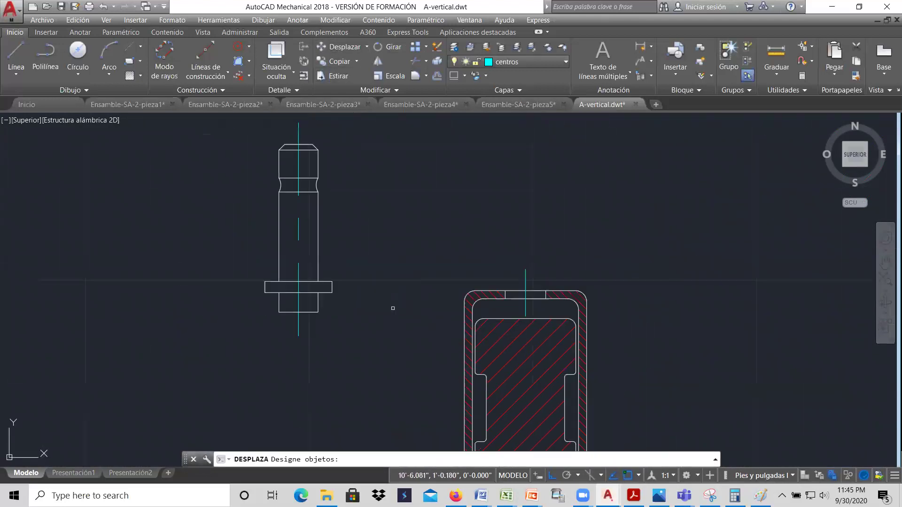
click(389, 341)
click(215, 114)
key(Return)
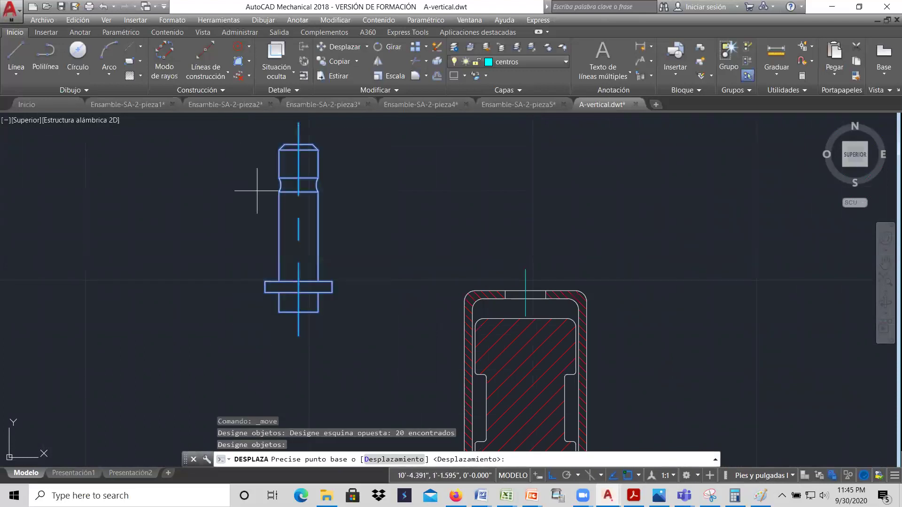
click(298, 292)
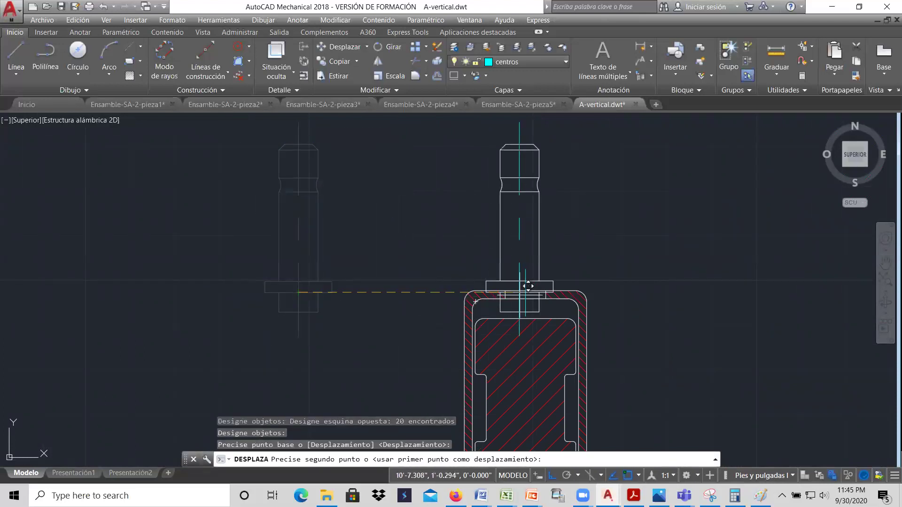
click(535, 281)
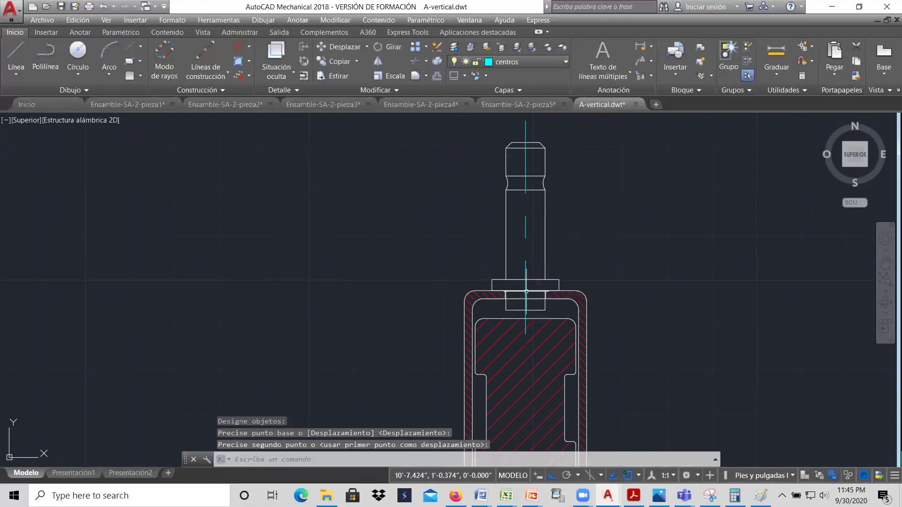
Trim the support's upper inner edge where it crosses the PARAL part's lower end, on both sides of the centre line
scroll(525, 309, up, 2)
scroll(525, 308, up, 2)
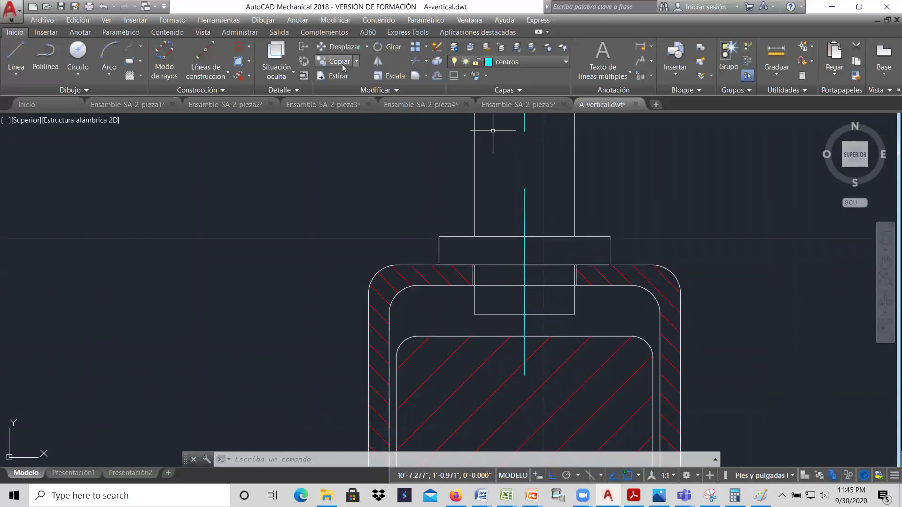
click(419, 65)
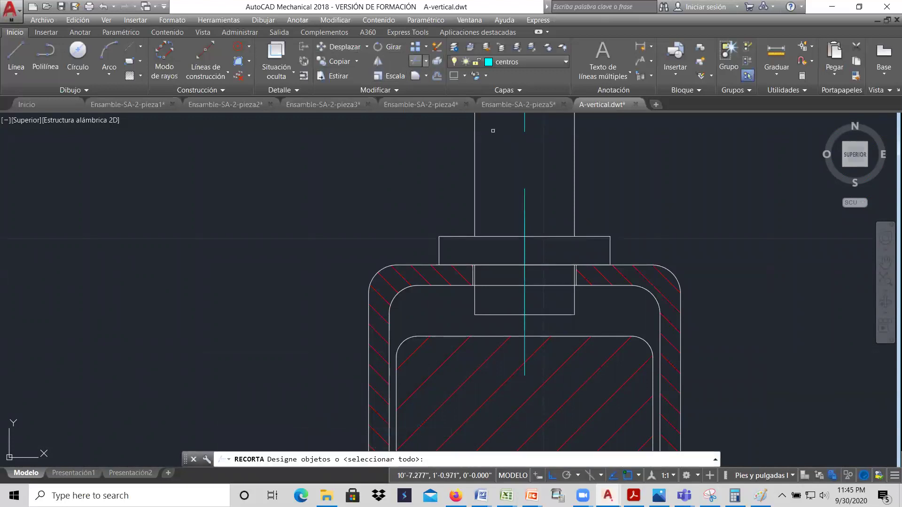
key(Return)
click(512, 287)
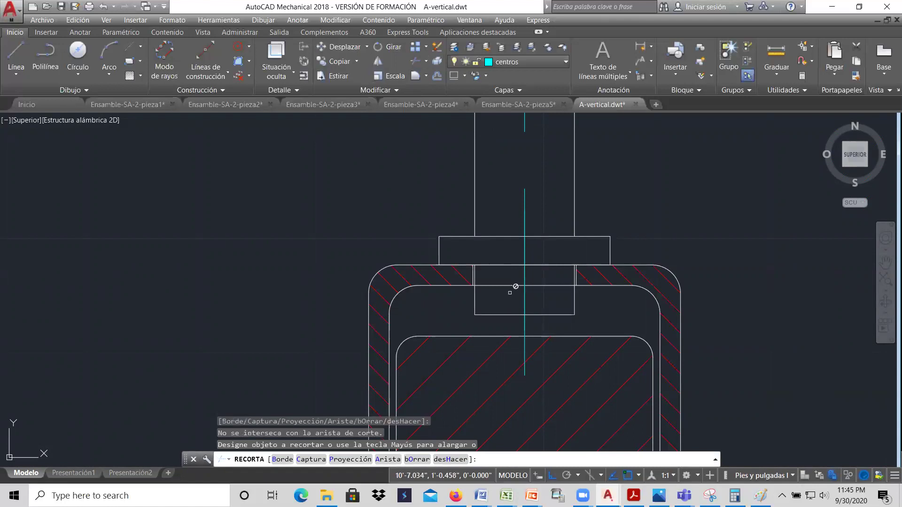
click(505, 285)
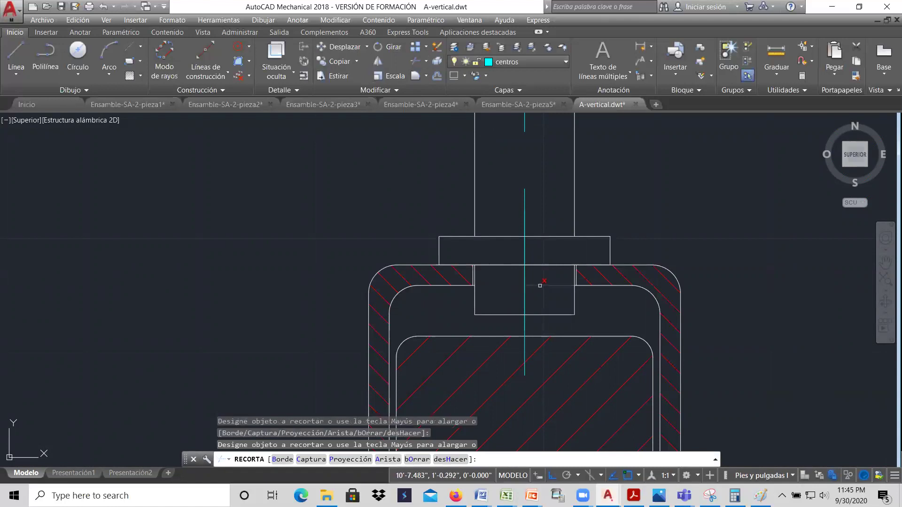
click(504, 292)
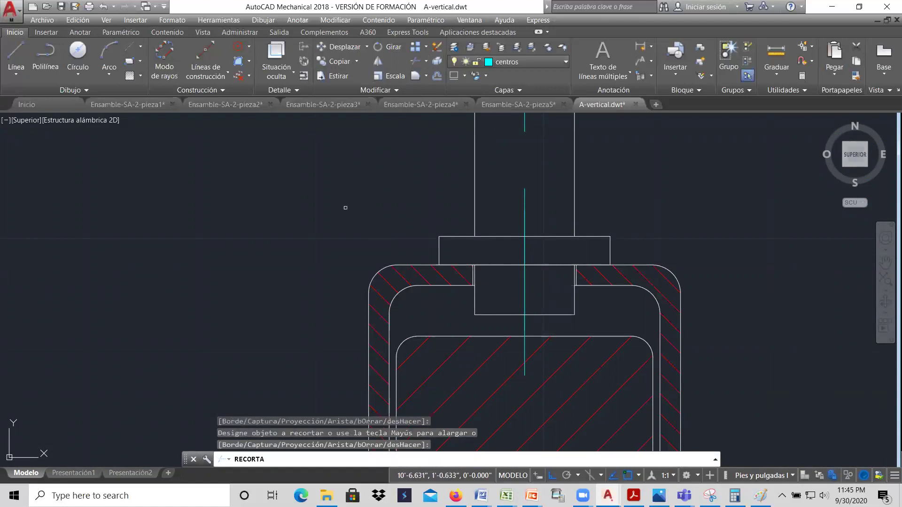
key(Return)
scroll(356, 207, down, 6)
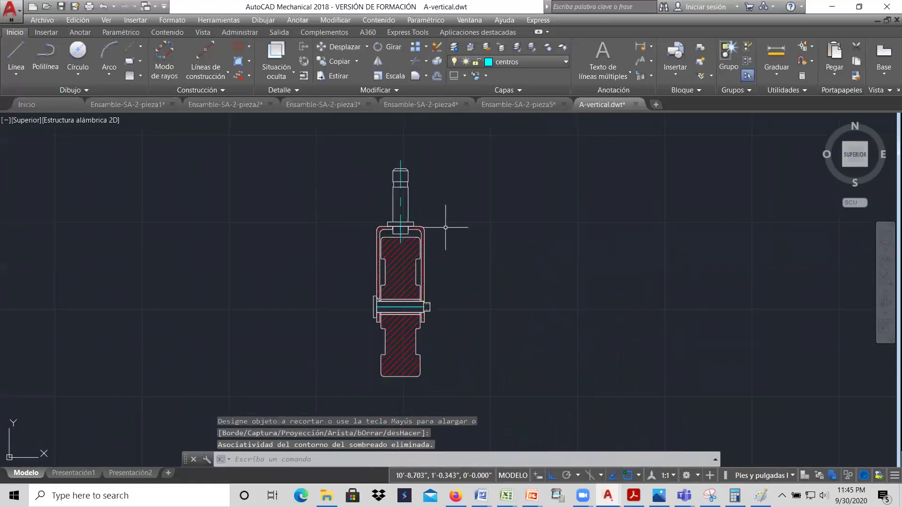
scroll(372, 258, up, 3)
scroll(453, 268, down, 3)
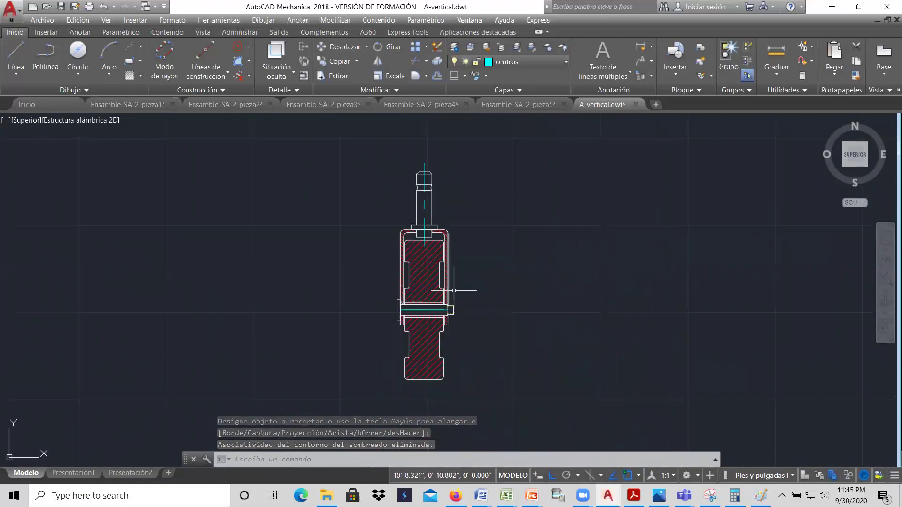
scroll(454, 290, up, 3)
scroll(447, 303, down, 3)
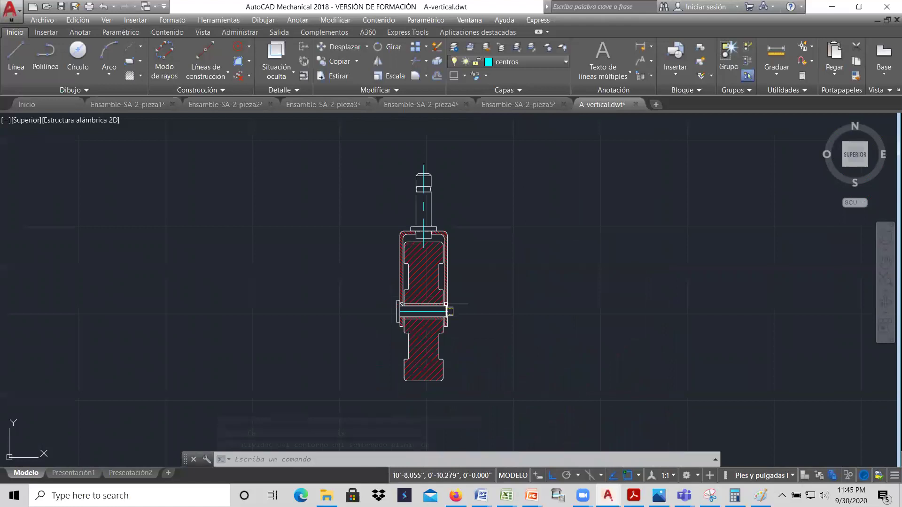
Copy the BUJE sheet's frame and title block, without the bushing, from its lower-left corner to surround the wheel assembly
scroll(448, 304, down, 5)
scroll(303, 299, down, 2)
scroll(303, 299, up, 6)
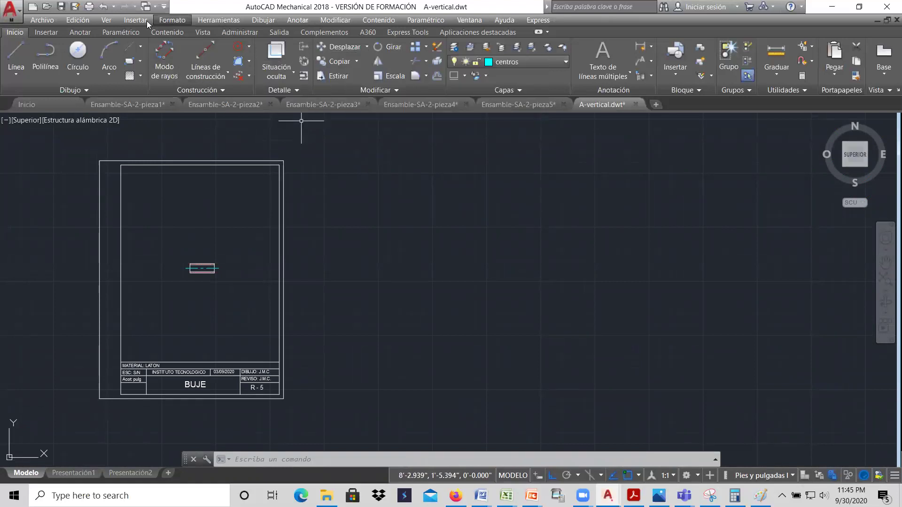
click(340, 62)
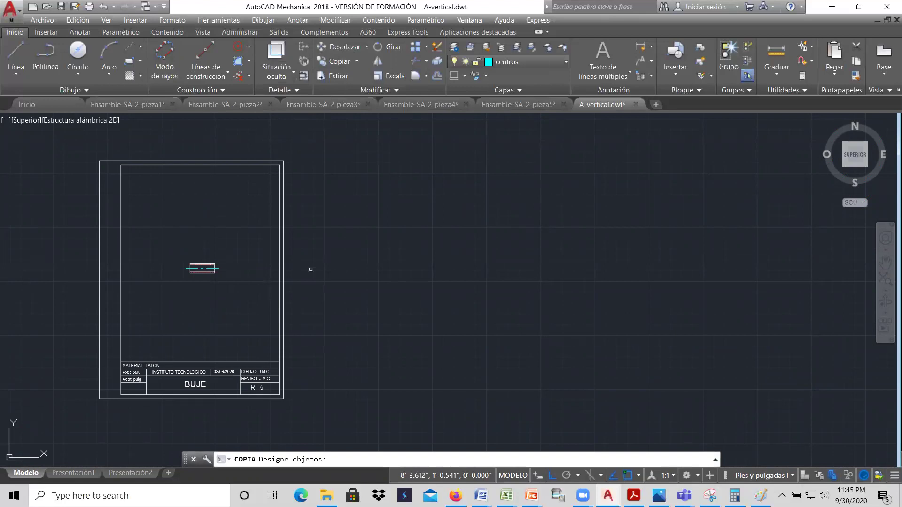
click(330, 413)
click(82, 347)
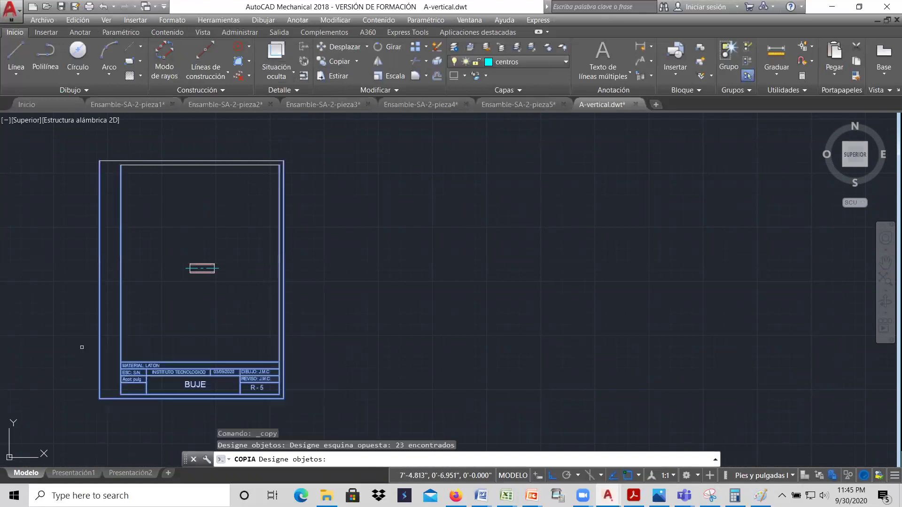
click(215, 209)
click(151, 145)
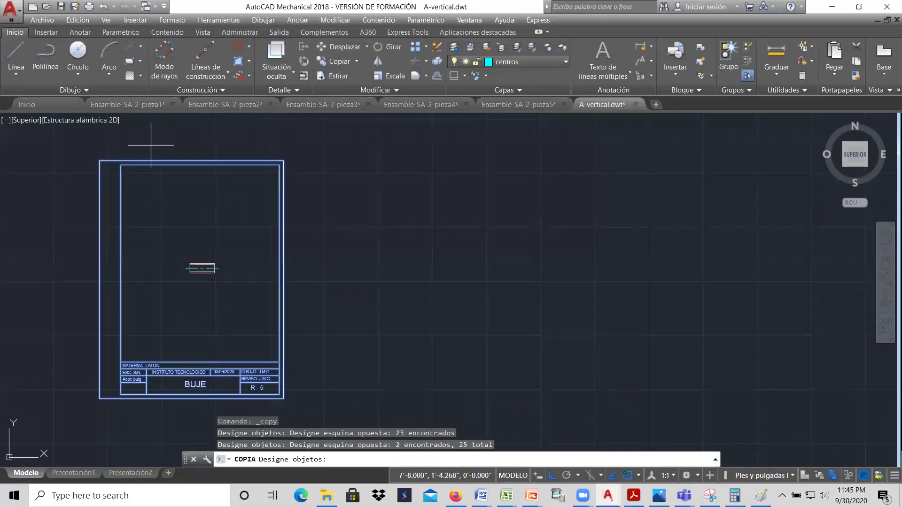
key(Return)
click(99, 399)
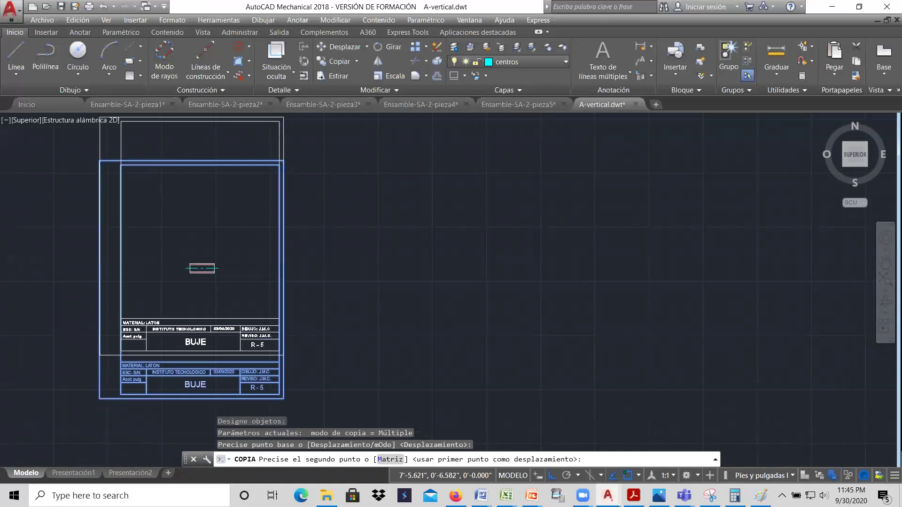
scroll(100, 356, down, 7)
scroll(216, 359, up, 7)
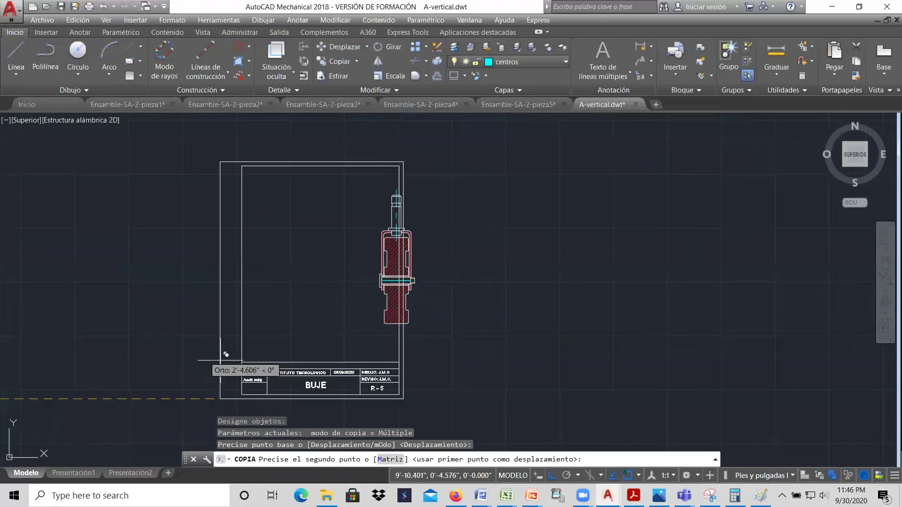
click(302, 322)
right_click(303, 320)
click(326, 326)
Replace the drawing title BUJE in the copied title block with RODAJA
scroll(389, 383, up, 5)
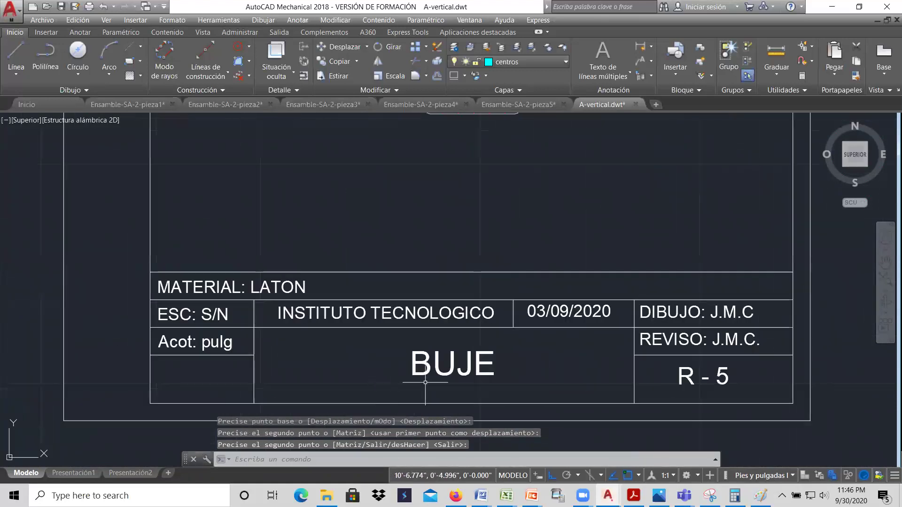
click(491, 365)
double_click(493, 364)
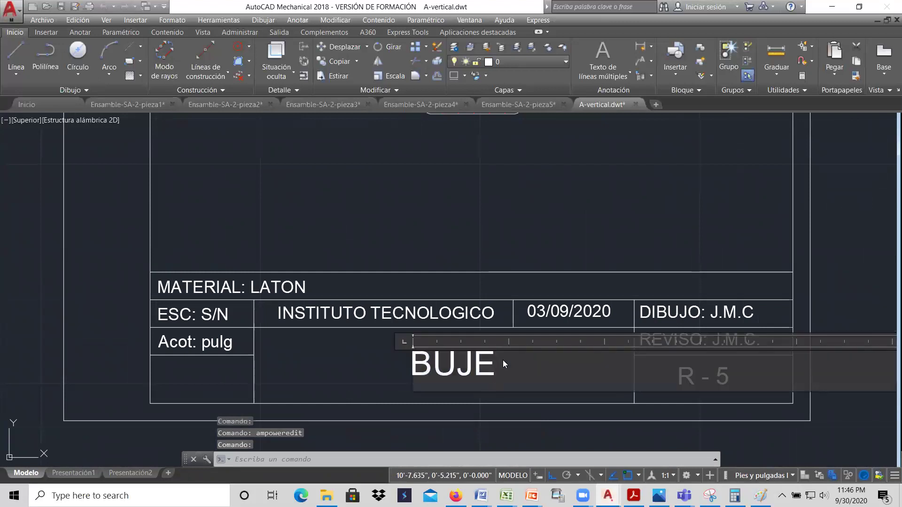
key(BackSpace)
key(BackSpace)
key(BackSpace)
key(BackSpace)
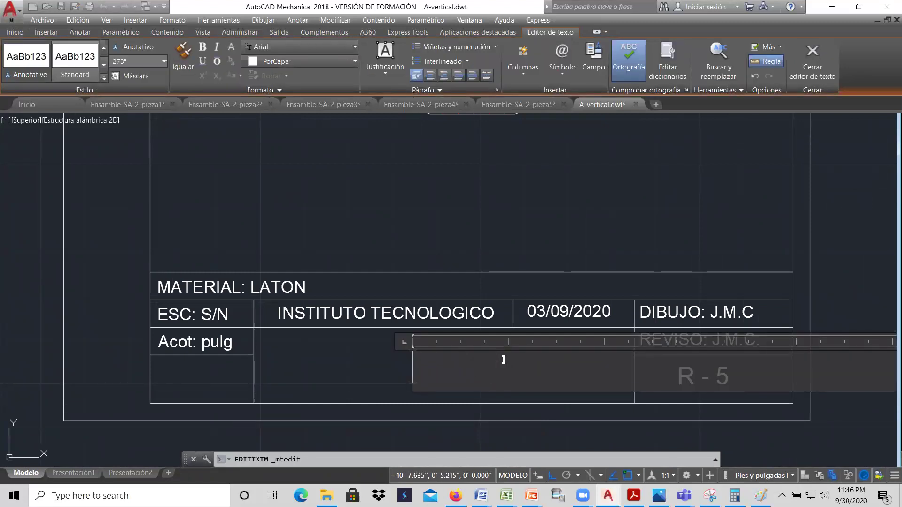
text(RODAJA)
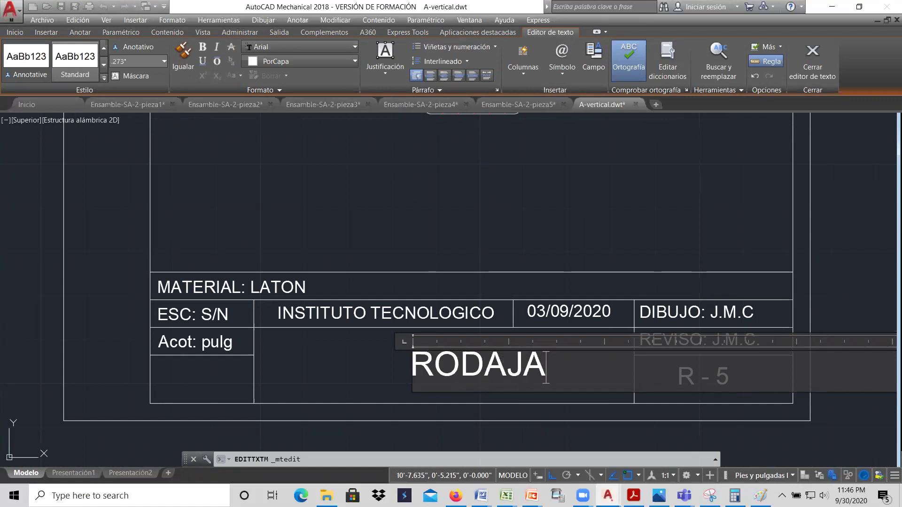
click(408, 193)
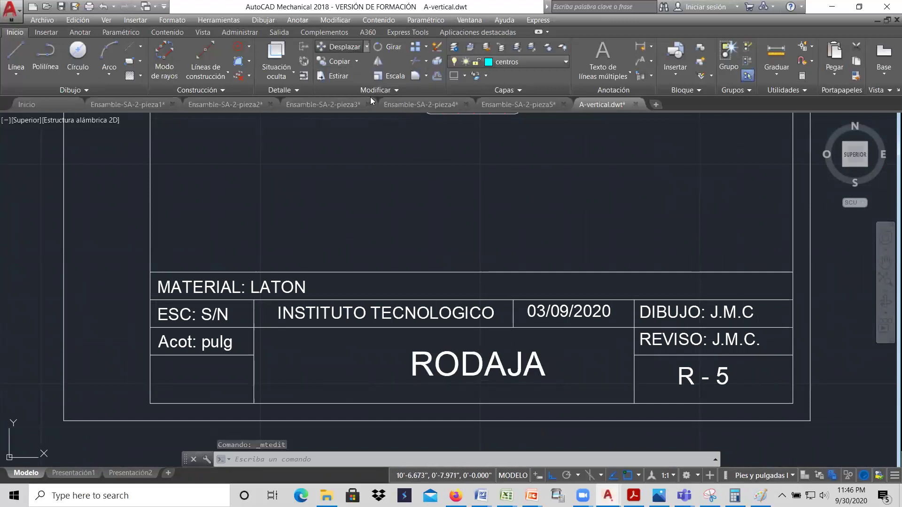
Move the RODAJA title about 0.28" horizontally to the left to centre it in its title block cell
click(340, 47)
click(475, 356)
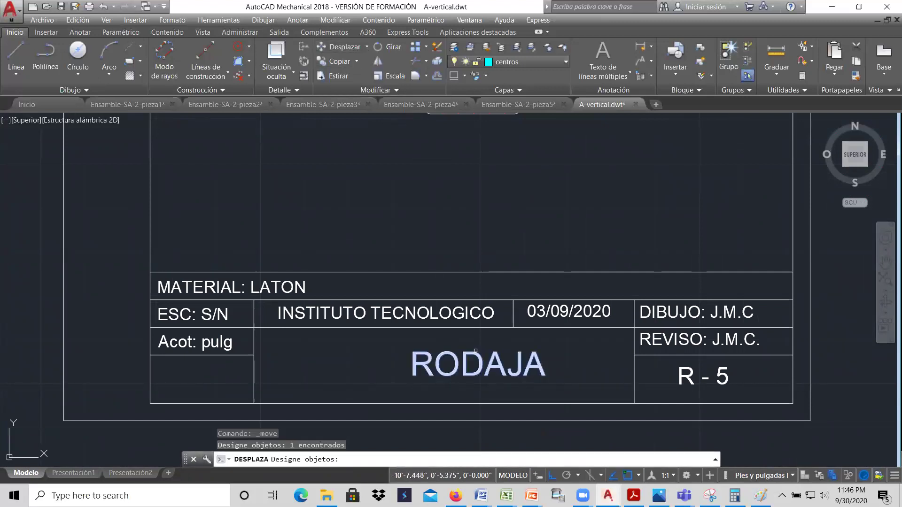
key(Return)
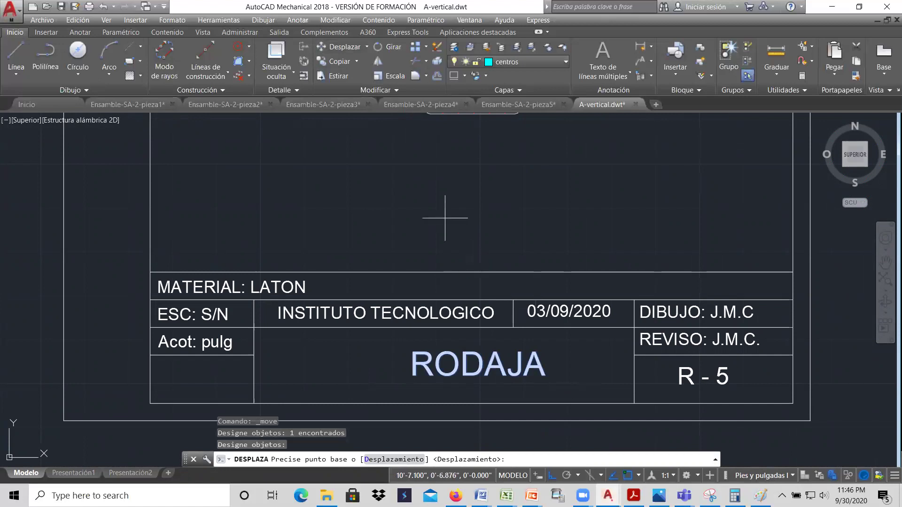
click(529, 206)
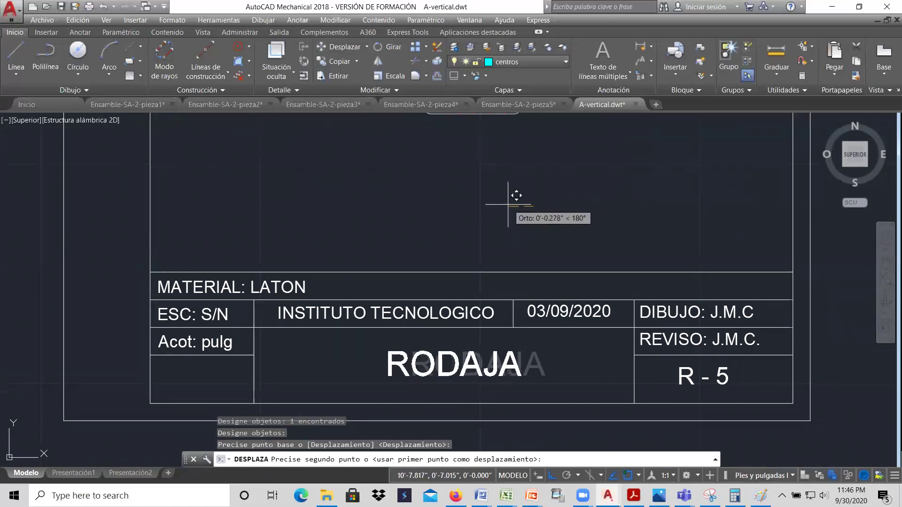
click(510, 199)
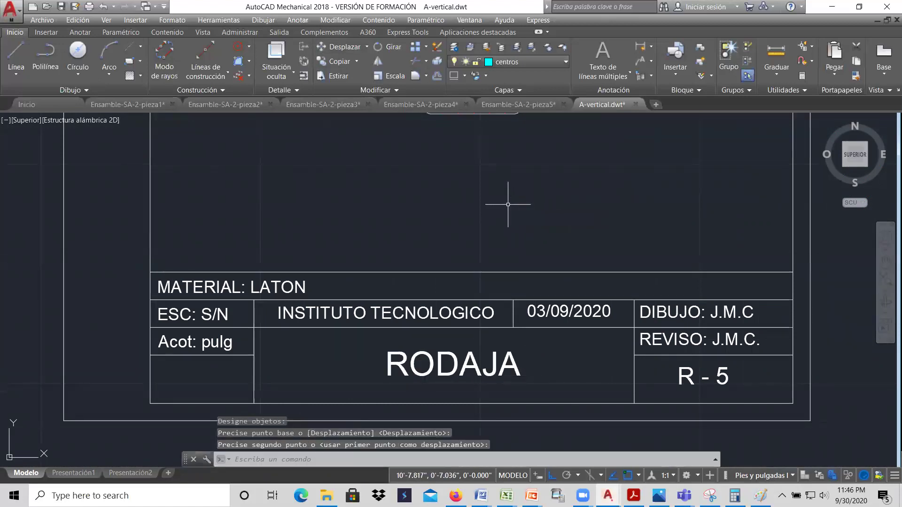
Change the title block's drawing number from R - 5 to ER - 1
double_click(687, 378)
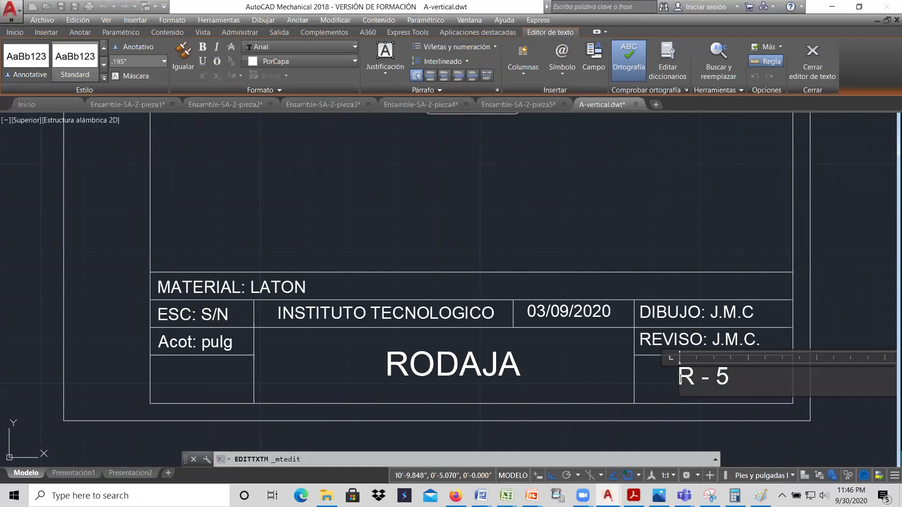
text(E)
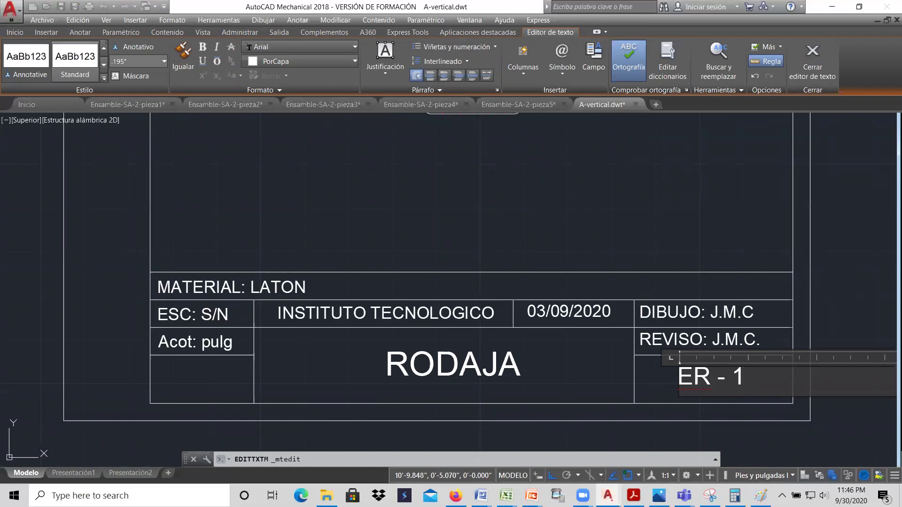
click(576, 208)
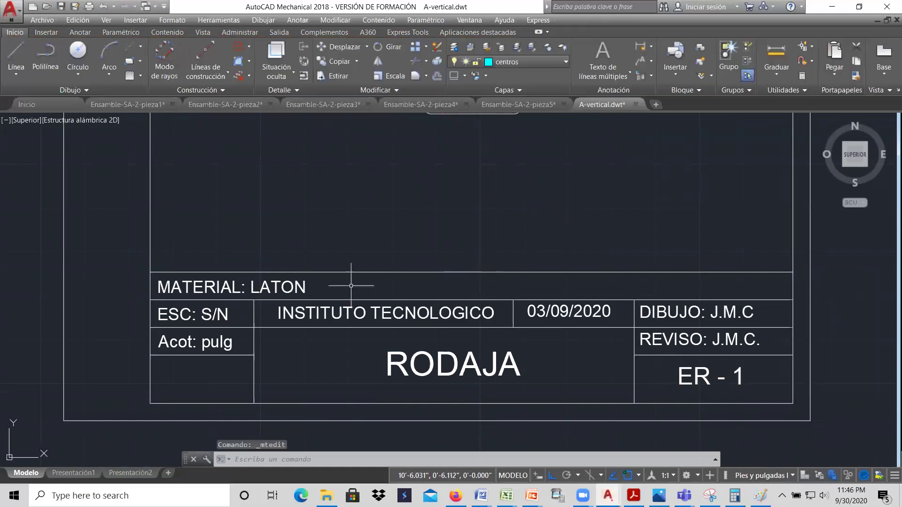
Replace the material LATON in the title block with a dash
double_click(305, 288)
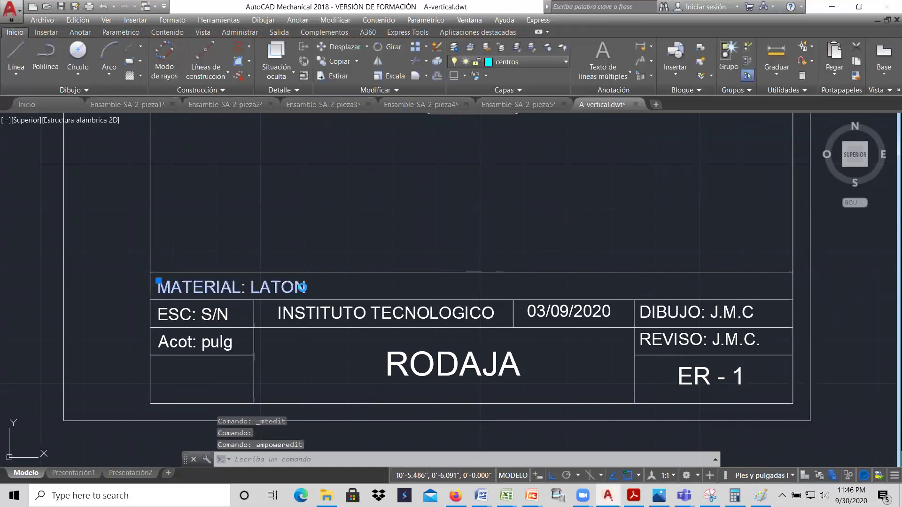
key(BackSpace)
key(BackSpace)
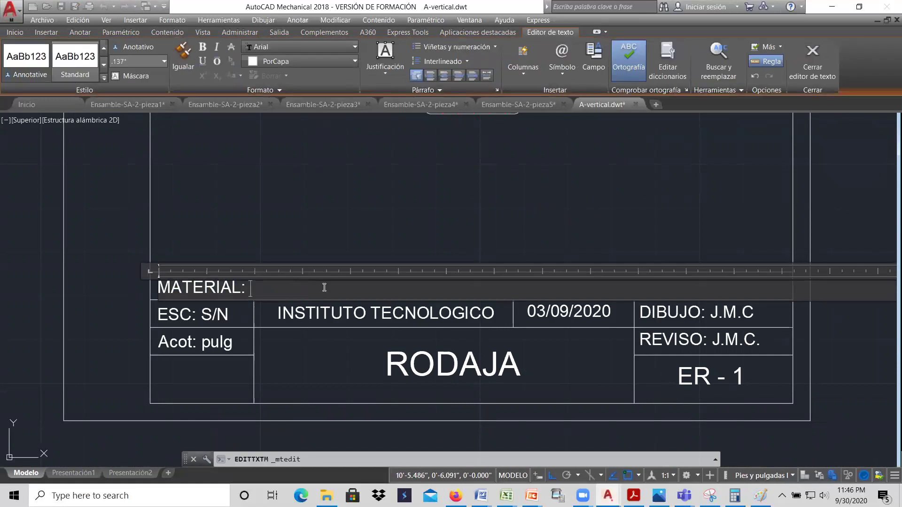
click(311, 211)
Examine the framed wheel assembly, from the whole sheet down to the pin's threaded end
scroll(302, 288, down, 5)
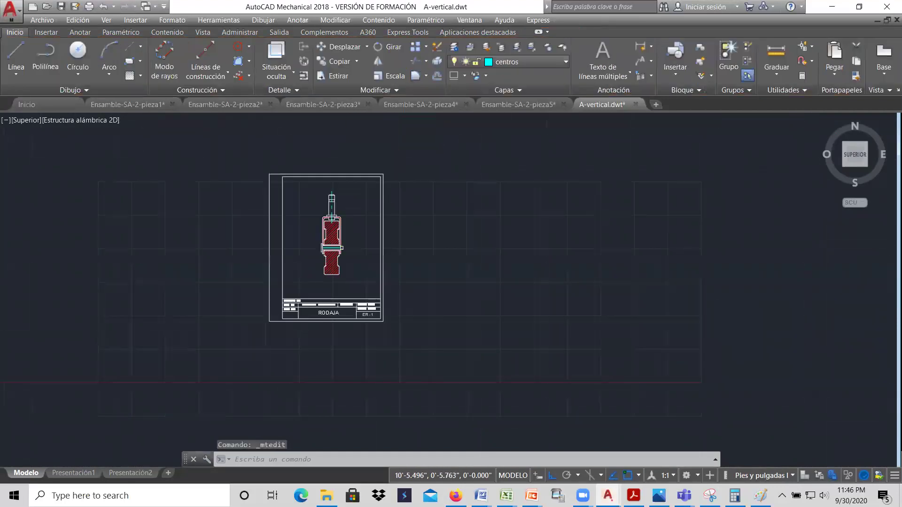
scroll(316, 238, up, 5)
scroll(328, 267, down, 2)
scroll(357, 194, up, 3)
scroll(355, 178, down, 3)
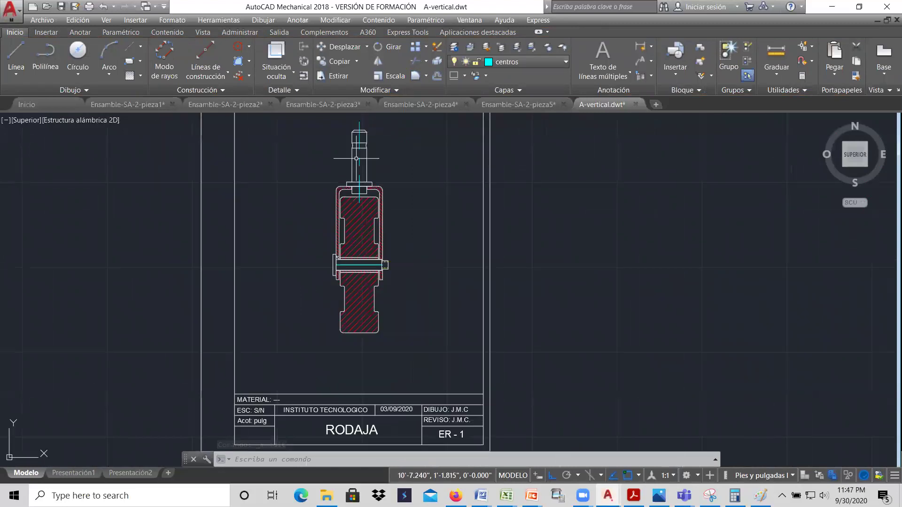
scroll(356, 159, up, 4)
scroll(425, 357, down, 2)
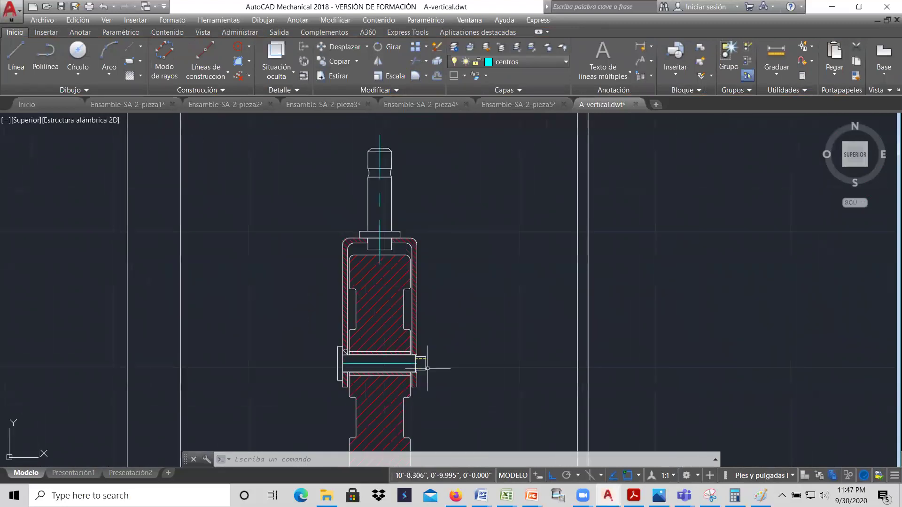
scroll(427, 367, up, 2)
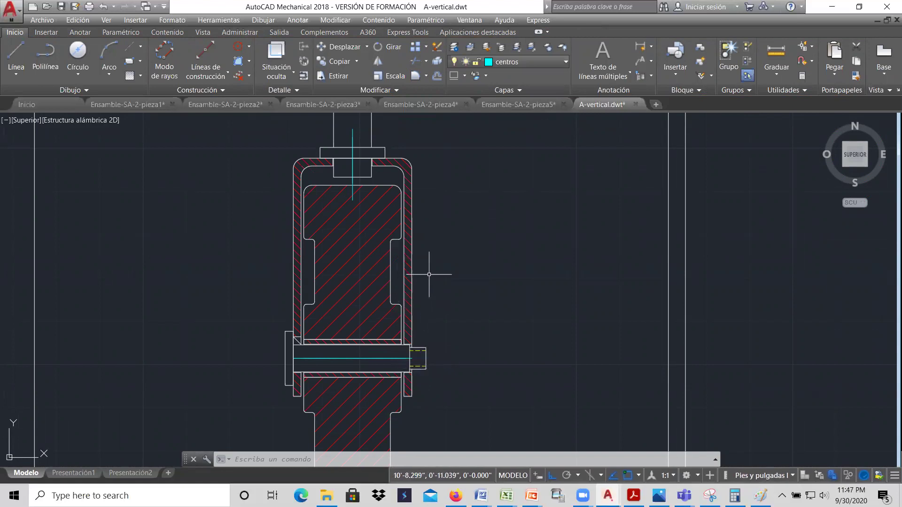
Consult the hex nut specification for piece 6 in the Word document Documento3, and return to the assembly at the pin's threaded end
mouse_move(480, 496)
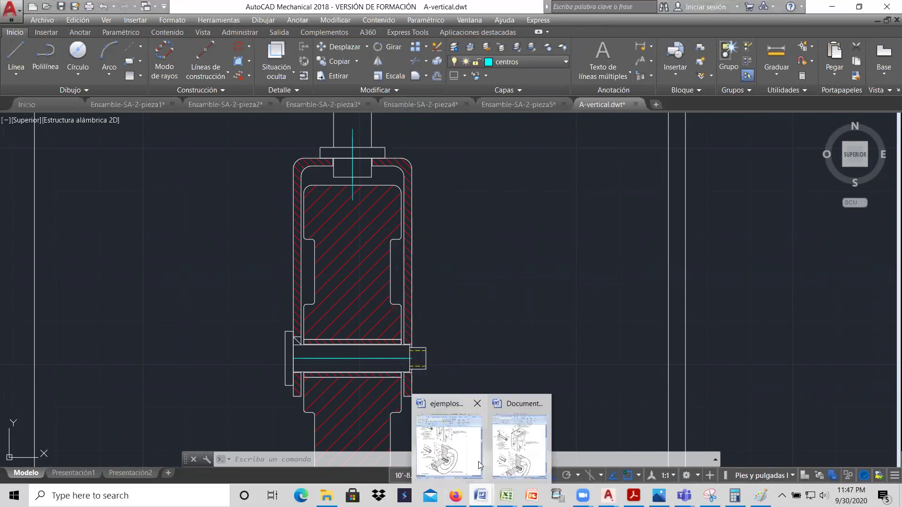
click(512, 432)
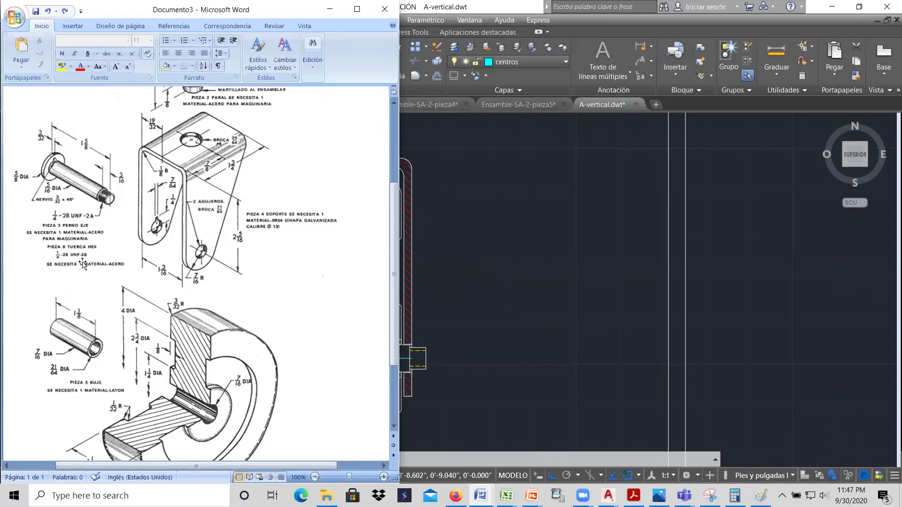
click(517, 253)
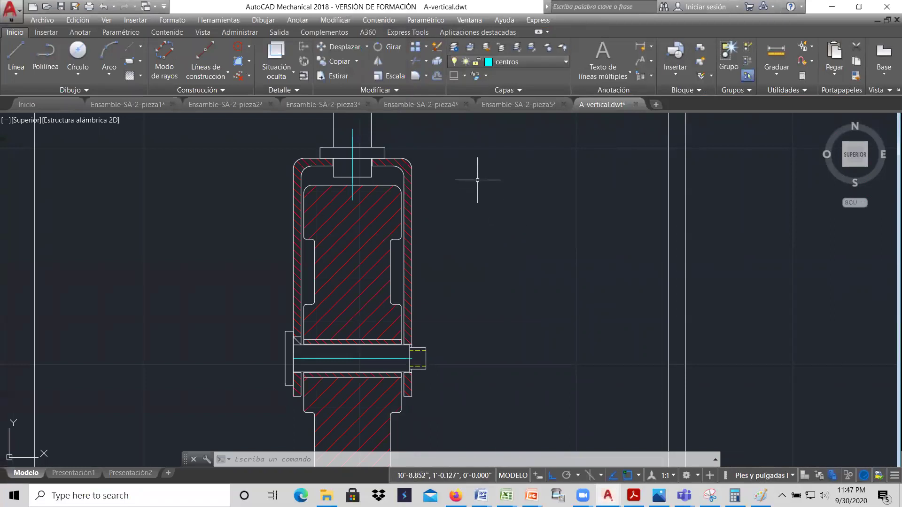
scroll(467, 192, down, 2)
scroll(473, 250, up, 5)
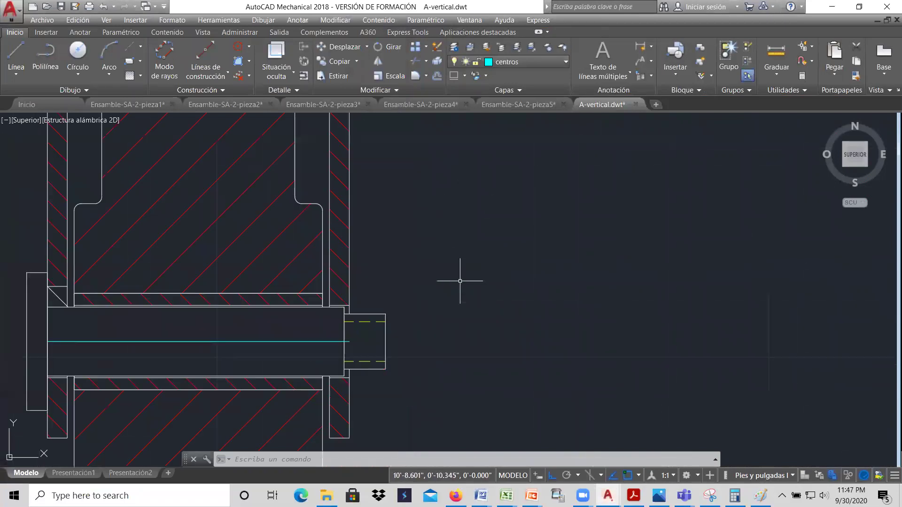
scroll(459, 277, down, 2)
scroll(458, 276, down, 2)
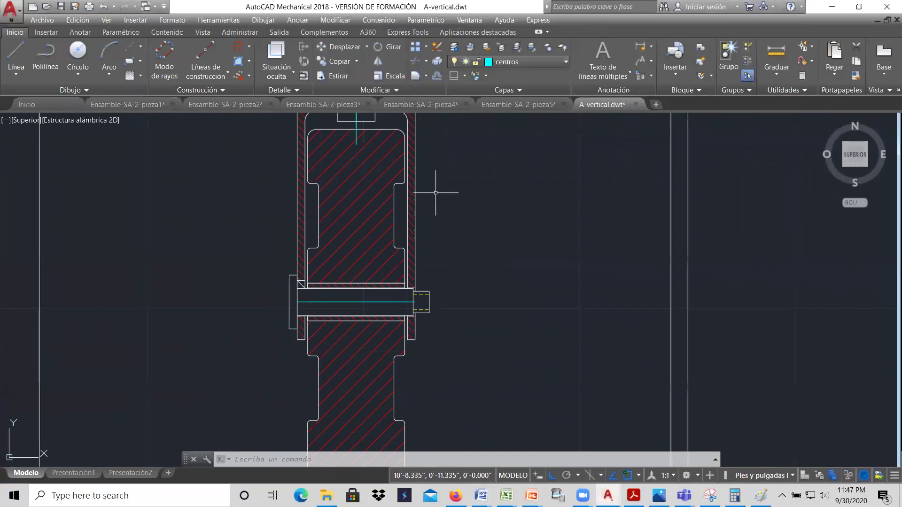
Start a 2D nut insertion and choose the front view of the hex nut "Tuerca de apriete duro hex - ANSI B1.1 Threaded Throughhole UNF (Rosca fina - Pulgadas)"
click(166, 33)
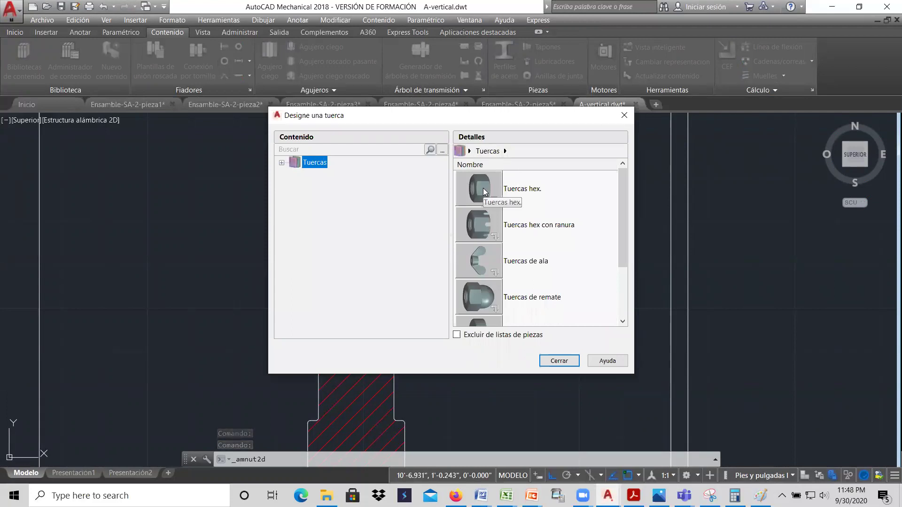
click(483, 188)
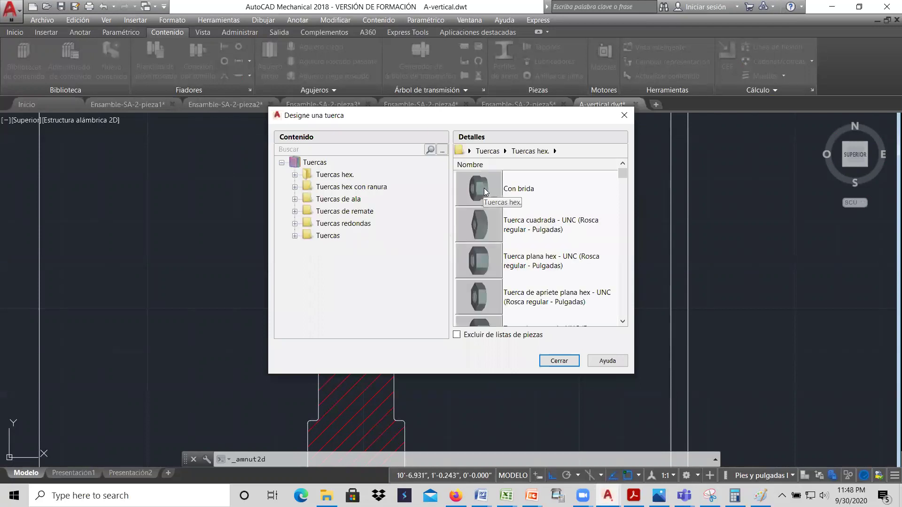
scroll(527, 212, down, 1)
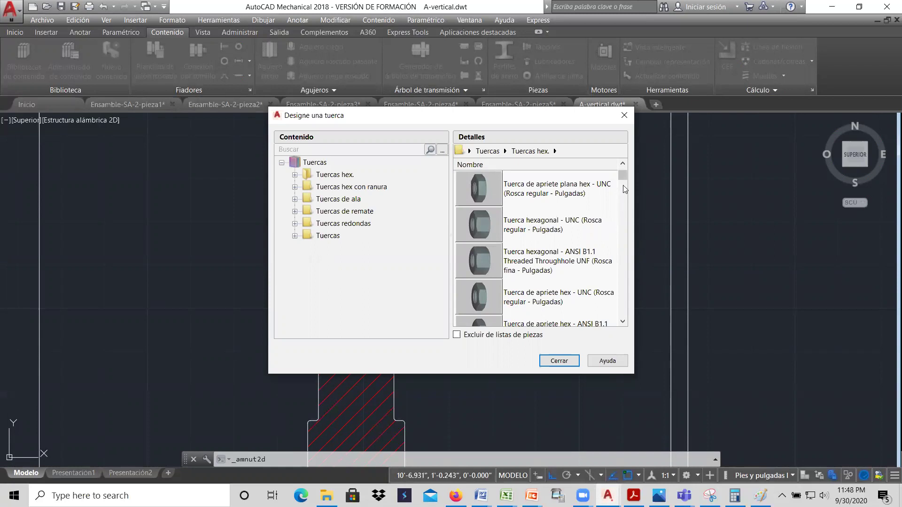
scroll(564, 245, down, 3)
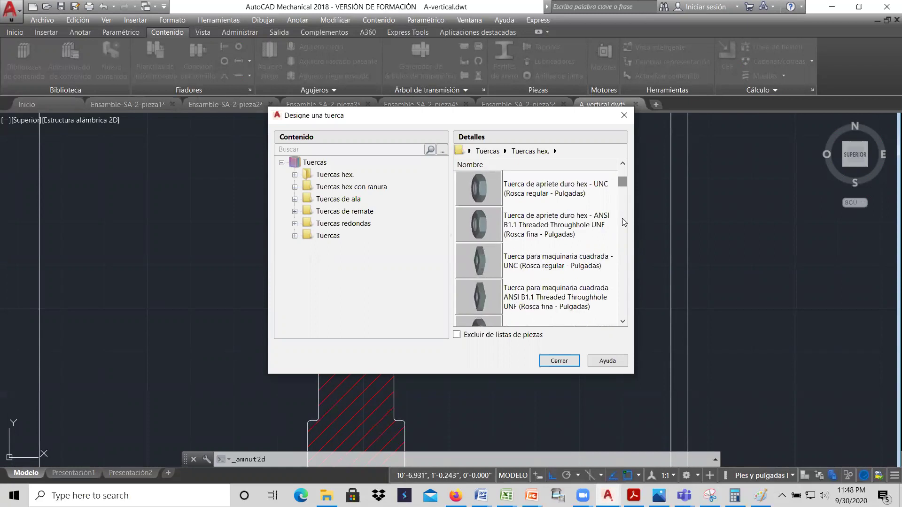
scroll(616, 257, up, 1)
scroll(617, 259, down, 1)
double_click(479, 224)
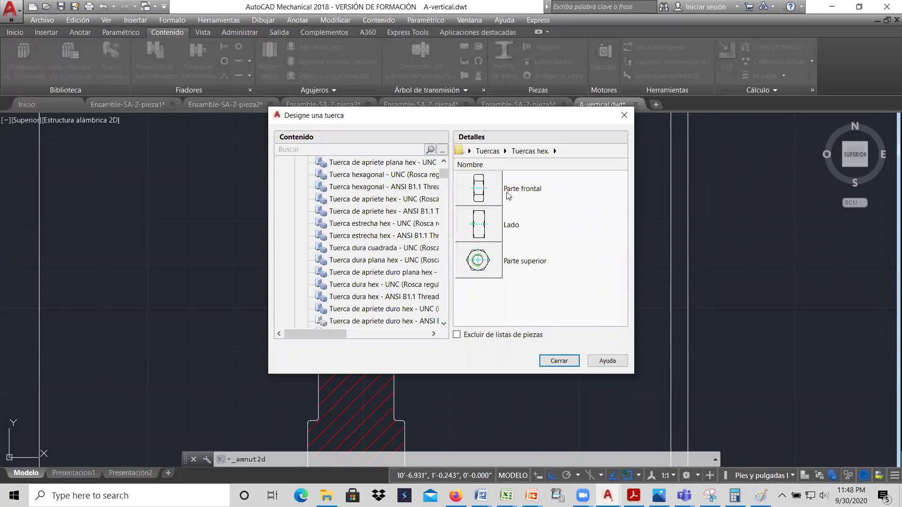
double_click(485, 192)
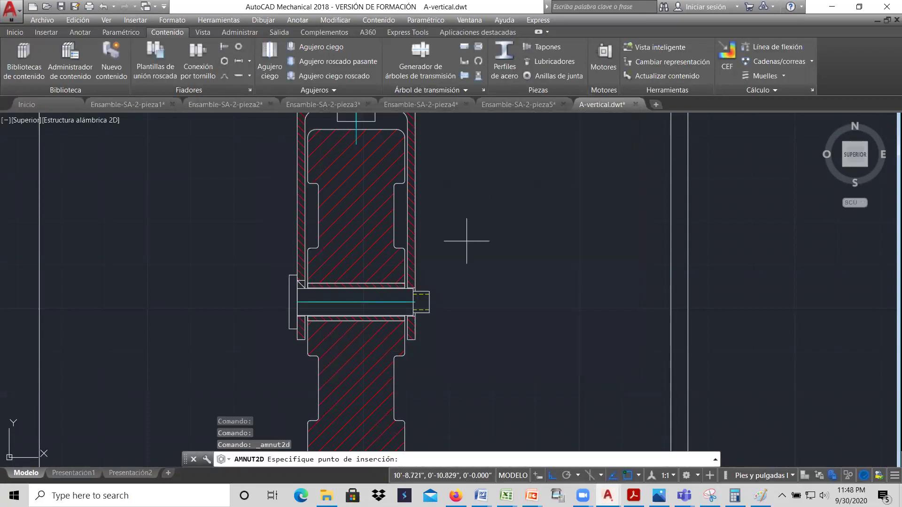
Insert the nut horizontally at the midpoint of the pin's threaded end face, in size 1/4" - 28 UNF
scroll(446, 291, up, 4)
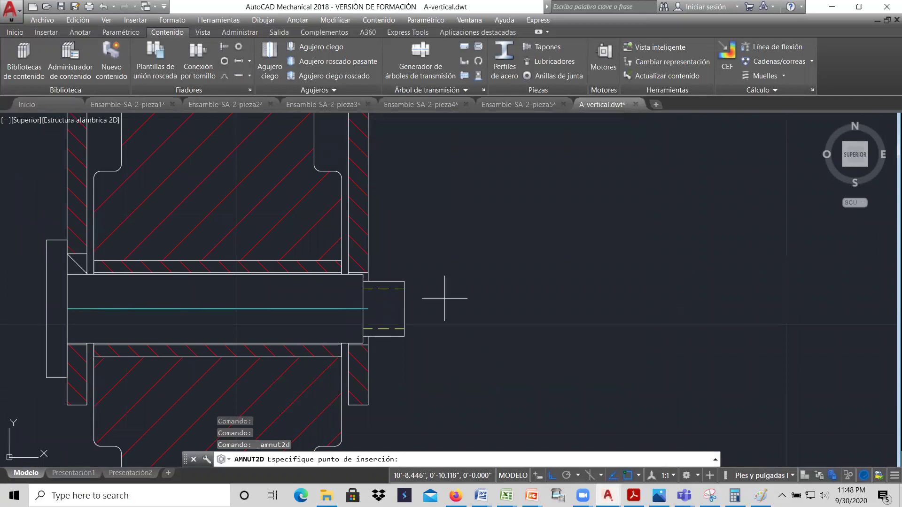
click(404, 309)
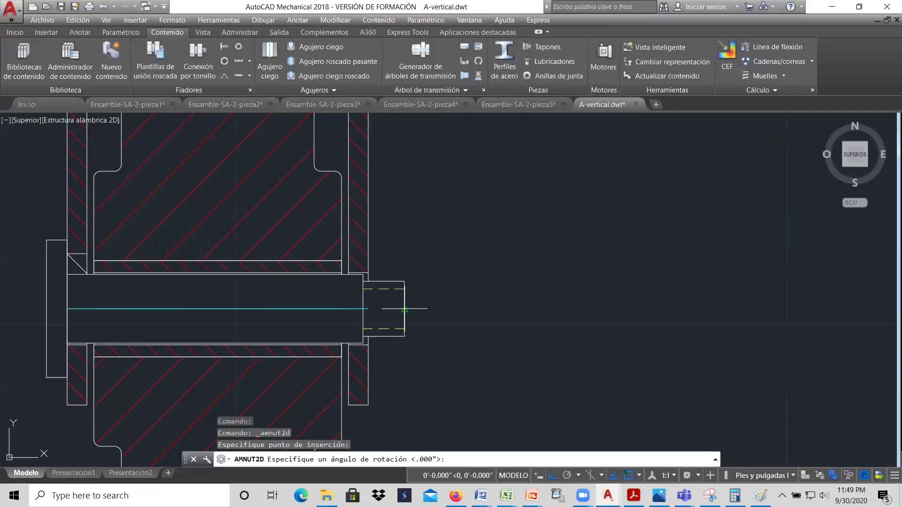
click(435, 309)
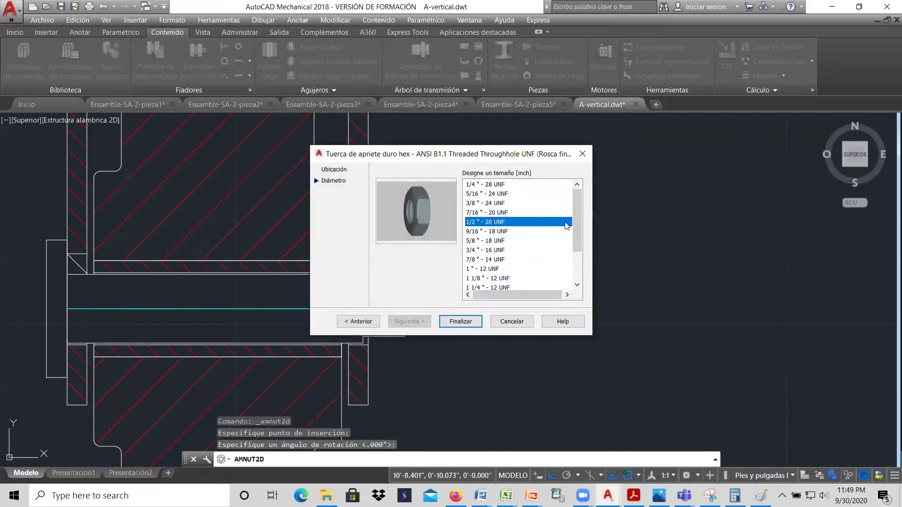
click(479, 185)
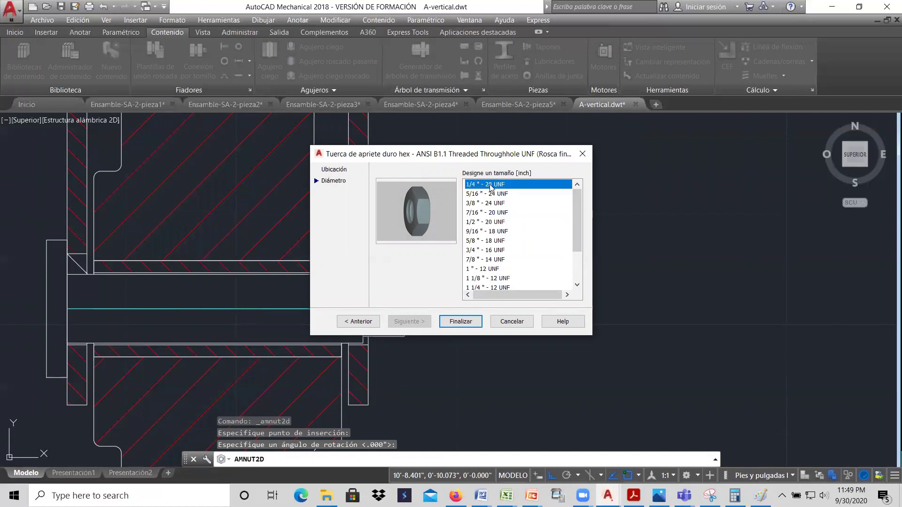
click(475, 320)
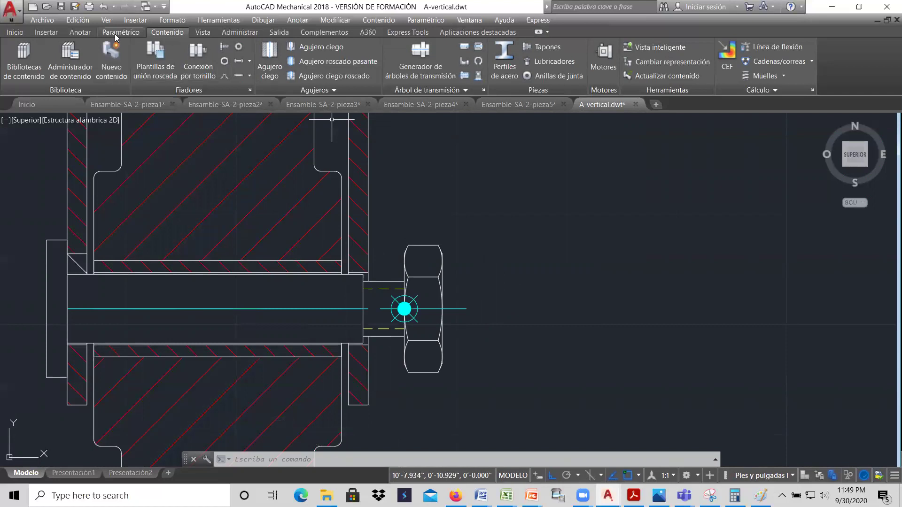
click(15, 32)
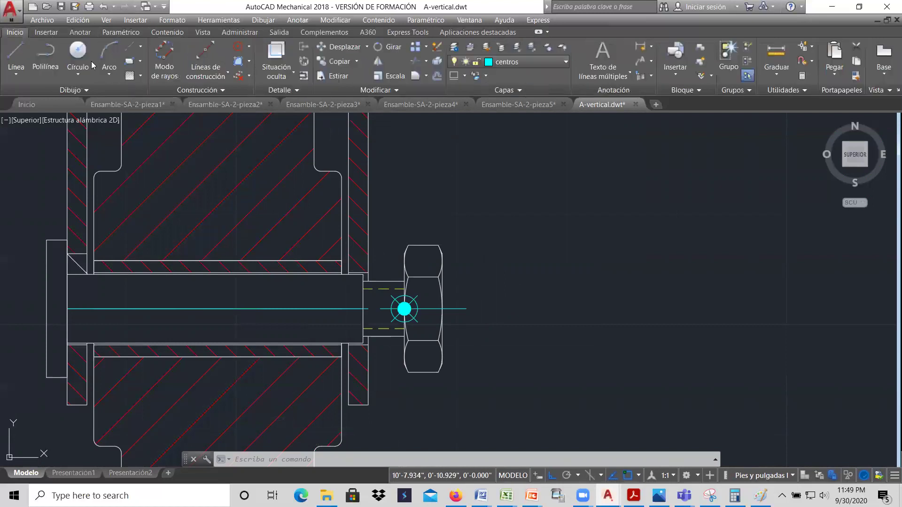
Move the hex nut along the pin from the threaded end until its inner face rests against the support plate's outer face
click(339, 47)
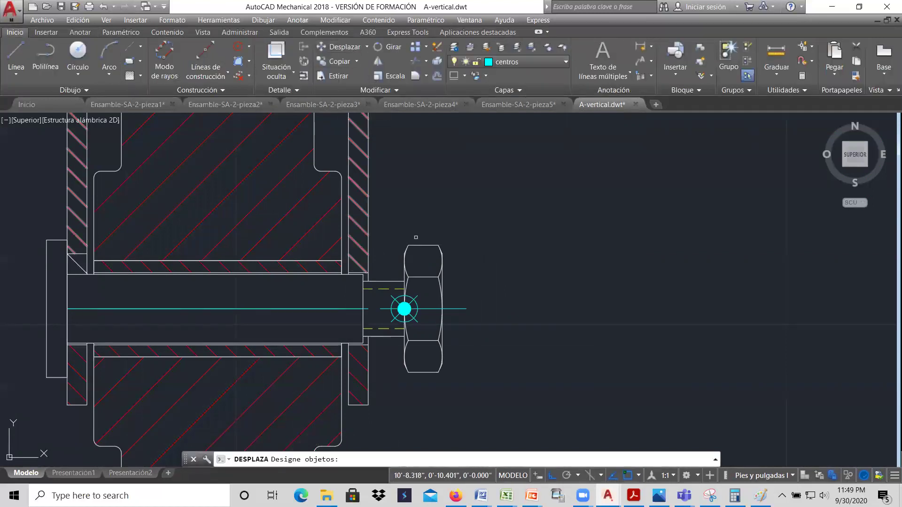
click(416, 251)
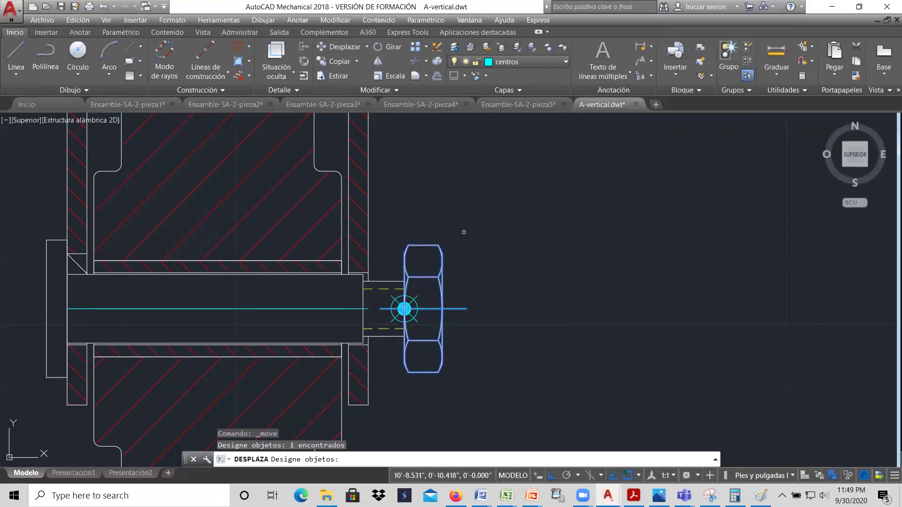
key(Return)
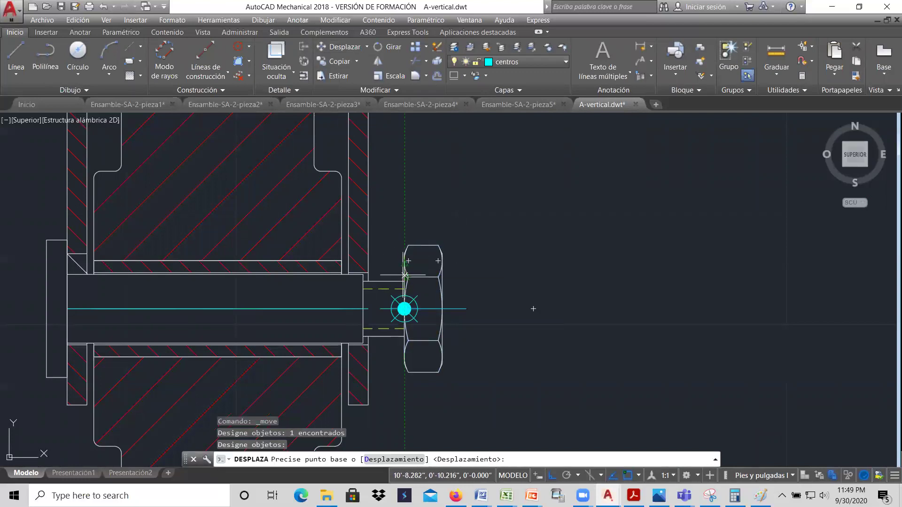
scroll(404, 274, up, 2)
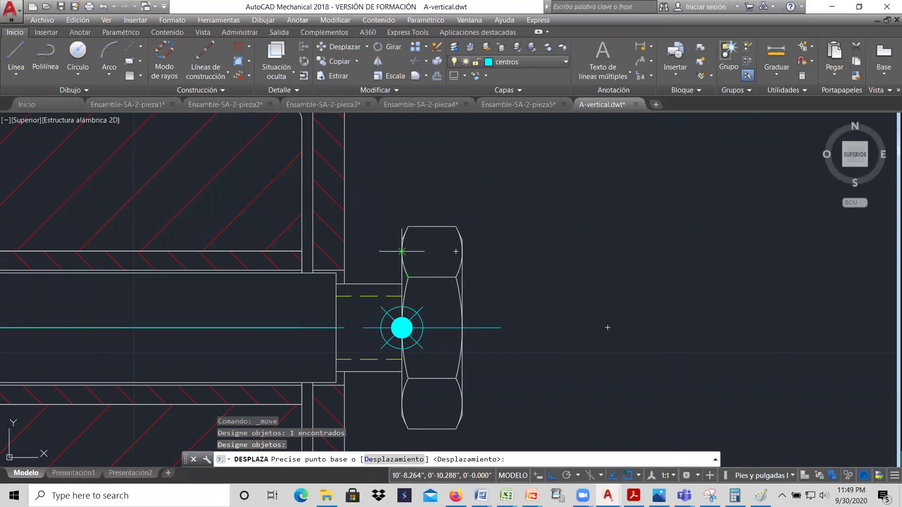
click(400, 252)
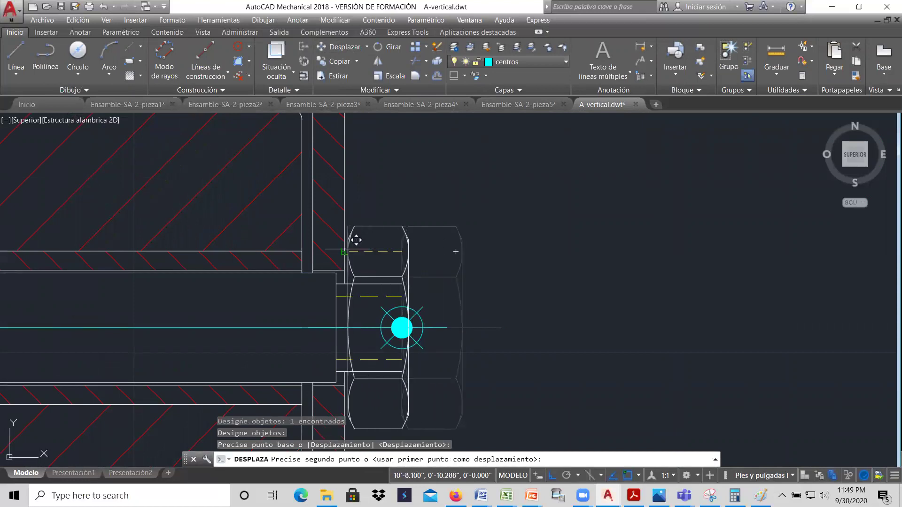
click(350, 244)
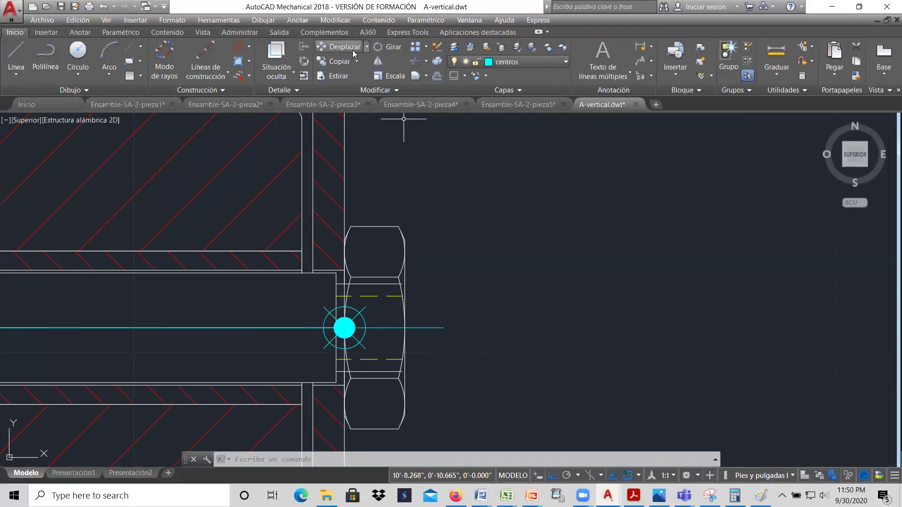
Trim the pin's upper outline and hidden thread line inside the nut, back to the support plate's outer face
click(415, 62)
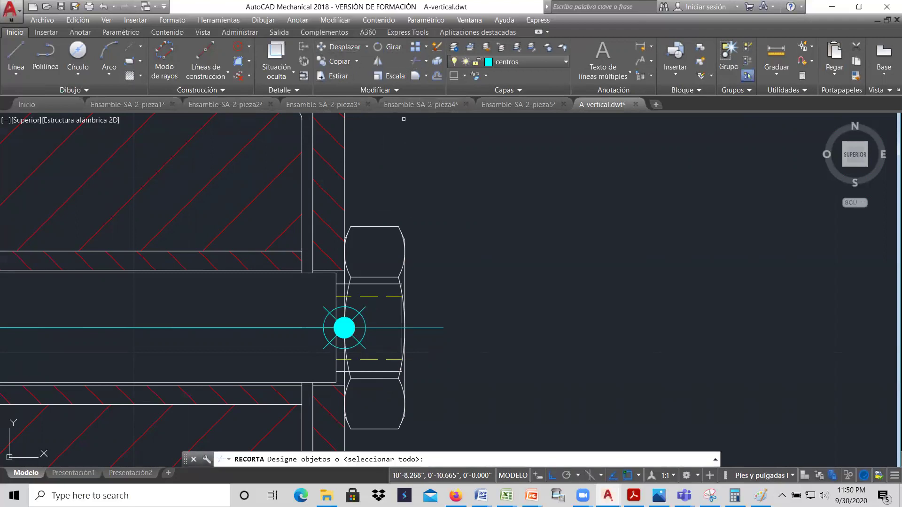
key(Return)
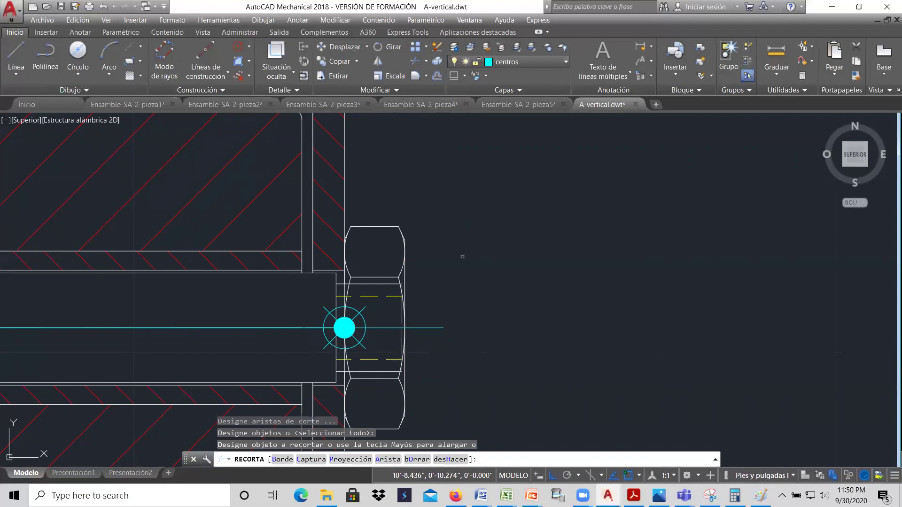
click(377, 296)
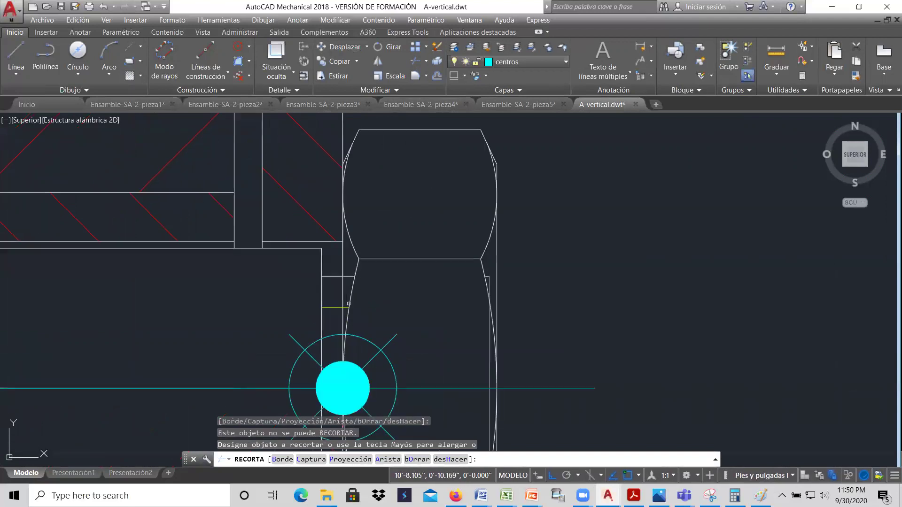
scroll(345, 289, up, 3)
click(337, 308)
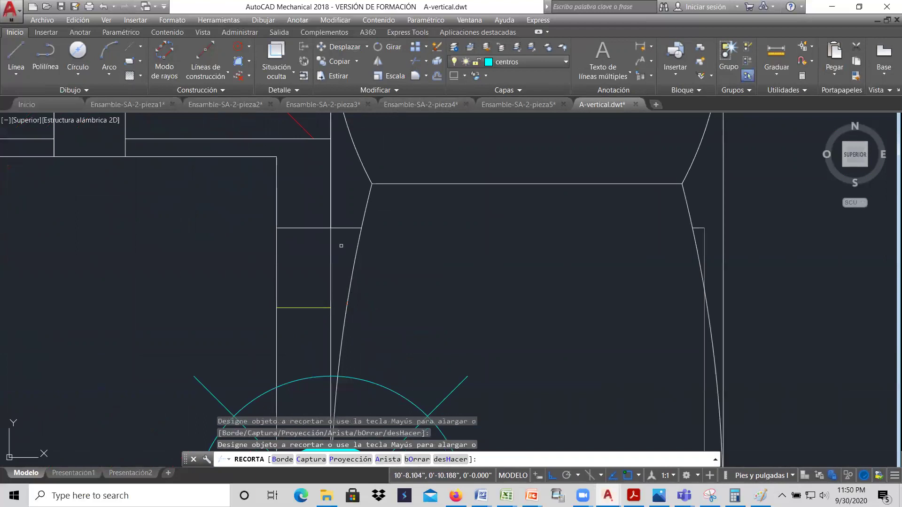
scroll(387, 244, up, 5)
scroll(402, 340, up, 5)
click(345, 305)
Trim the pin's lower outline and hidden thread line between the support plate's outer face and the nut's curved edge
scroll(345, 303, down, 2)
click(342, 251)
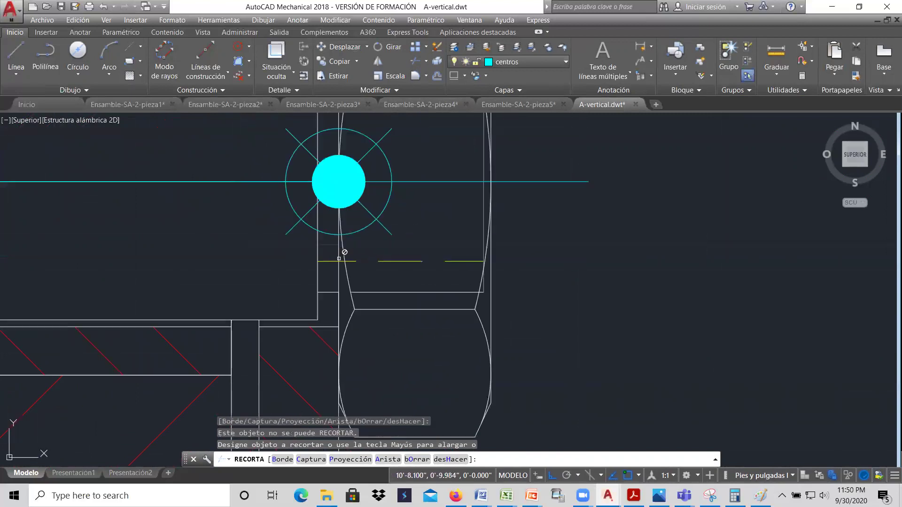
scroll(350, 256, up, 4)
click(371, 255)
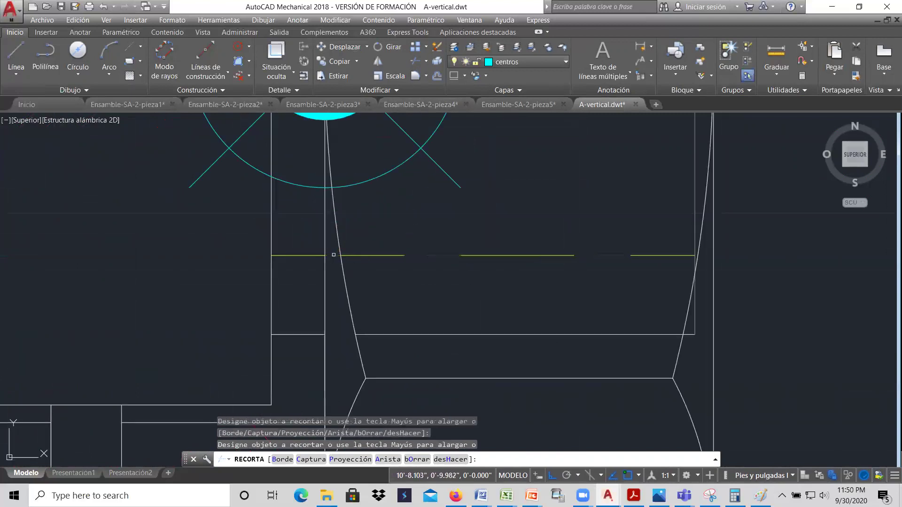
scroll(405, 282, down, 3)
scroll(417, 255, down, 2)
right_click(430, 262)
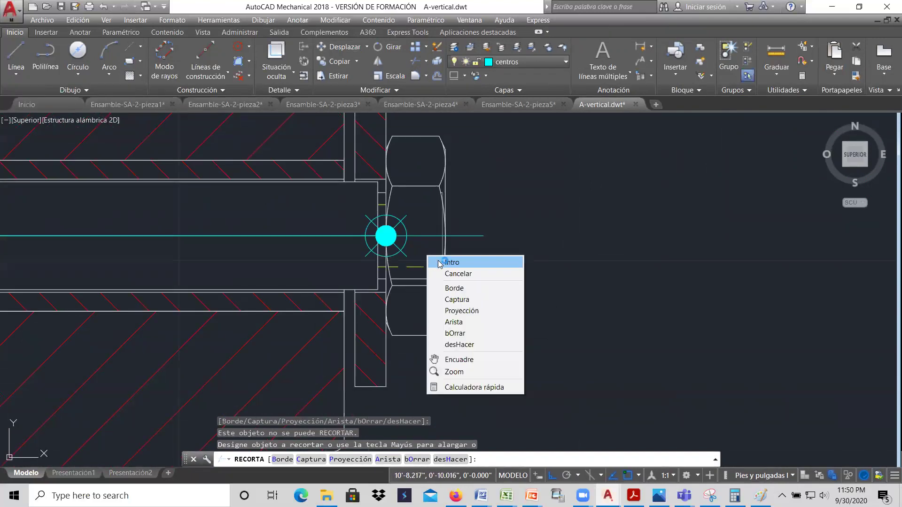
click(440, 262)
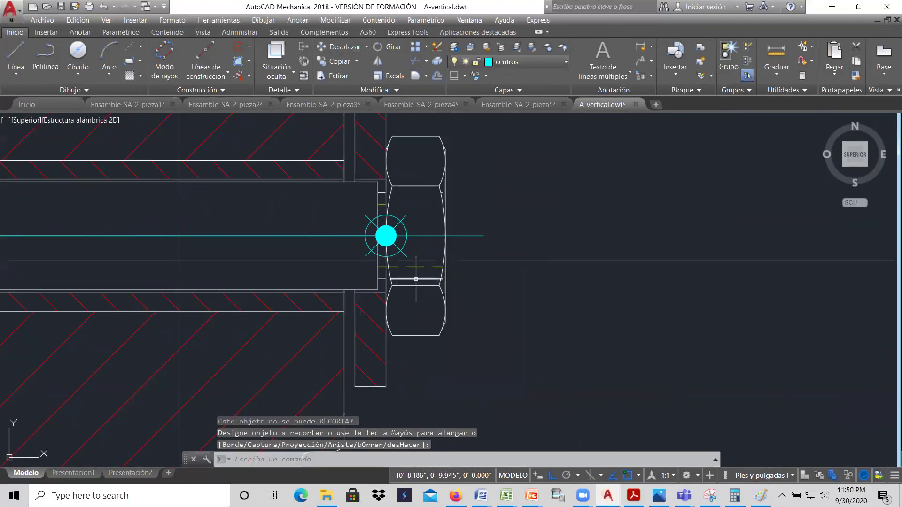
Erase the leftover pin outline and hidden thread line segments inside the nut, including the short piece at its upper outer edge
click(416, 279)
click(416, 267)
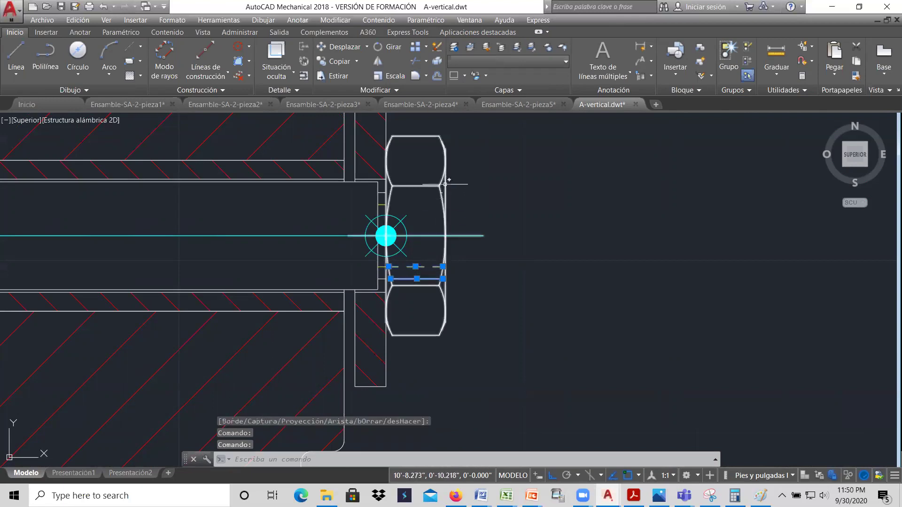
scroll(444, 184, up, 4)
click(434, 204)
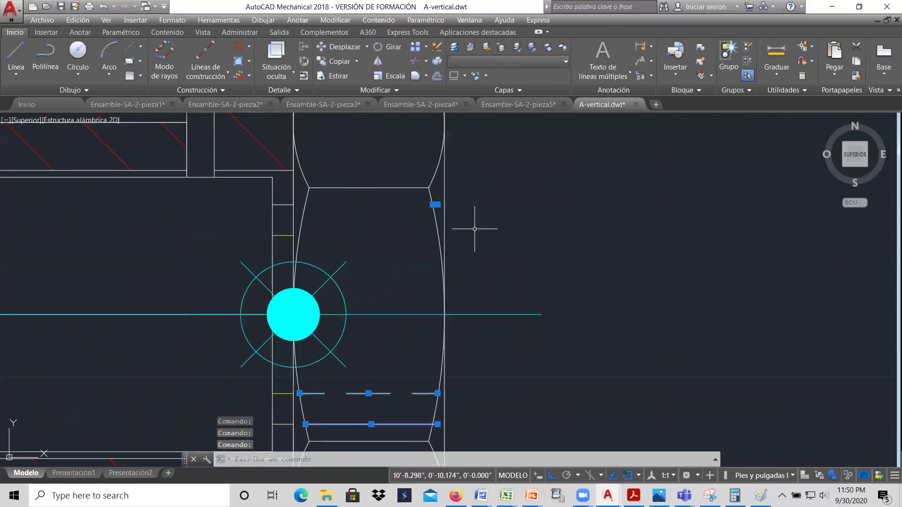
key(Delete)
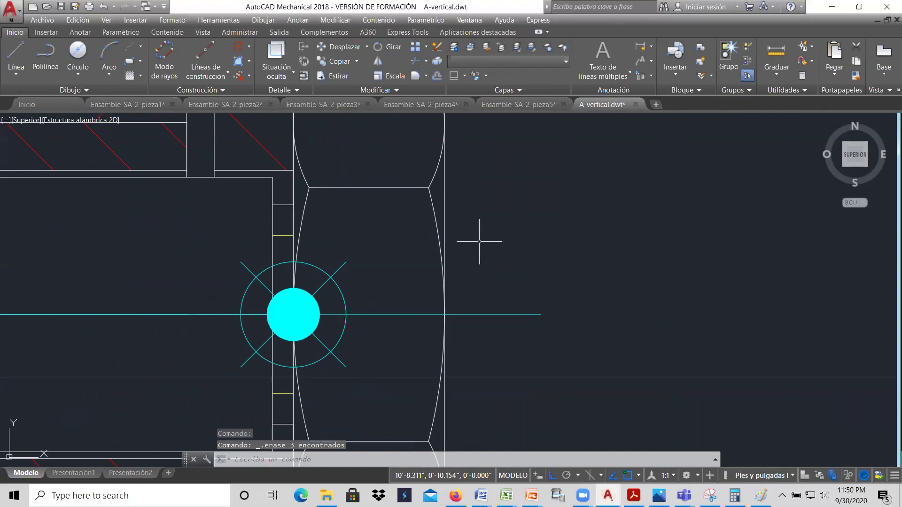
Examine the wheel assembly on the whole RODAJA sheet and view it side by side with the part drawings in Documento3
scroll(477, 237, down, 5)
scroll(471, 244, down, 1)
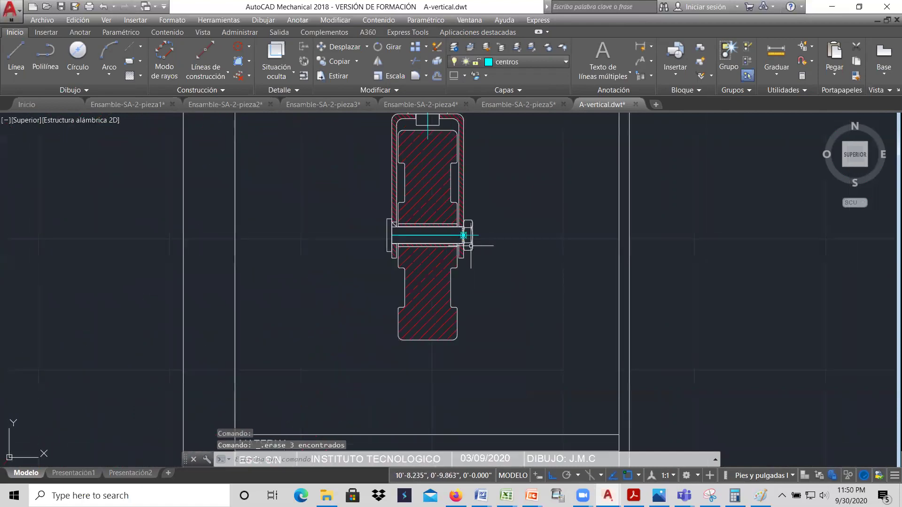
scroll(471, 245, down, 3)
scroll(475, 235, down, 2)
scroll(479, 221, up, 4)
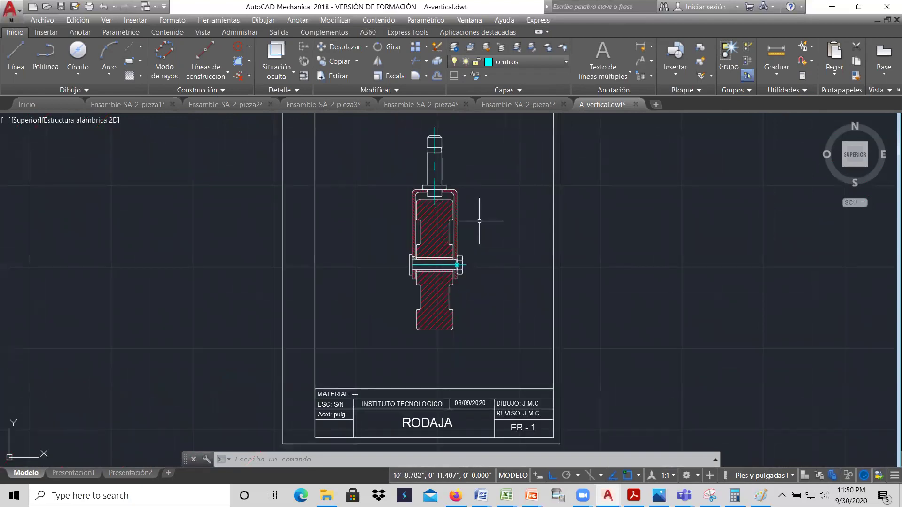
scroll(479, 221, down, 1)
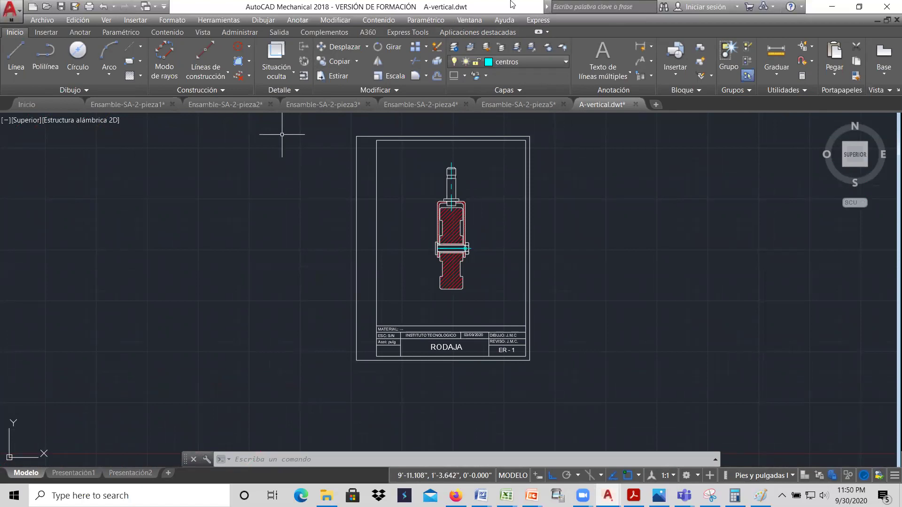
click(861, 8)
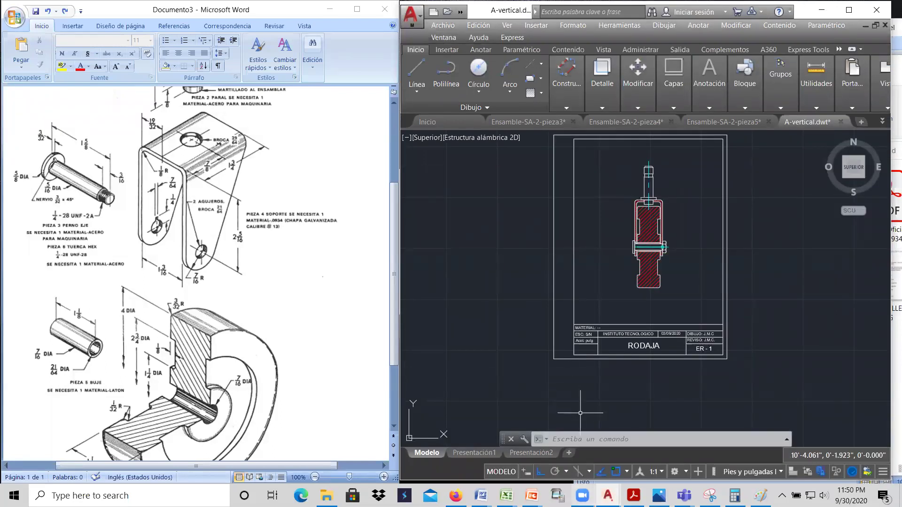
mouse_move(583, 495)
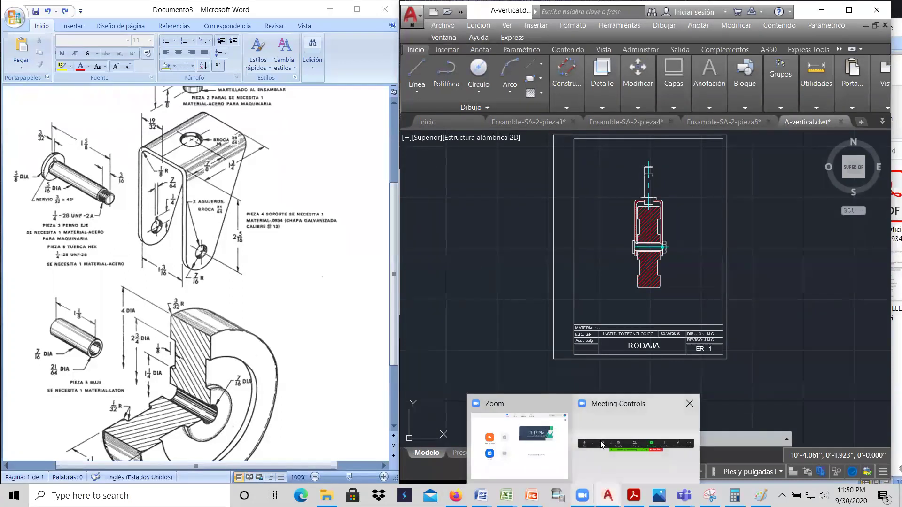